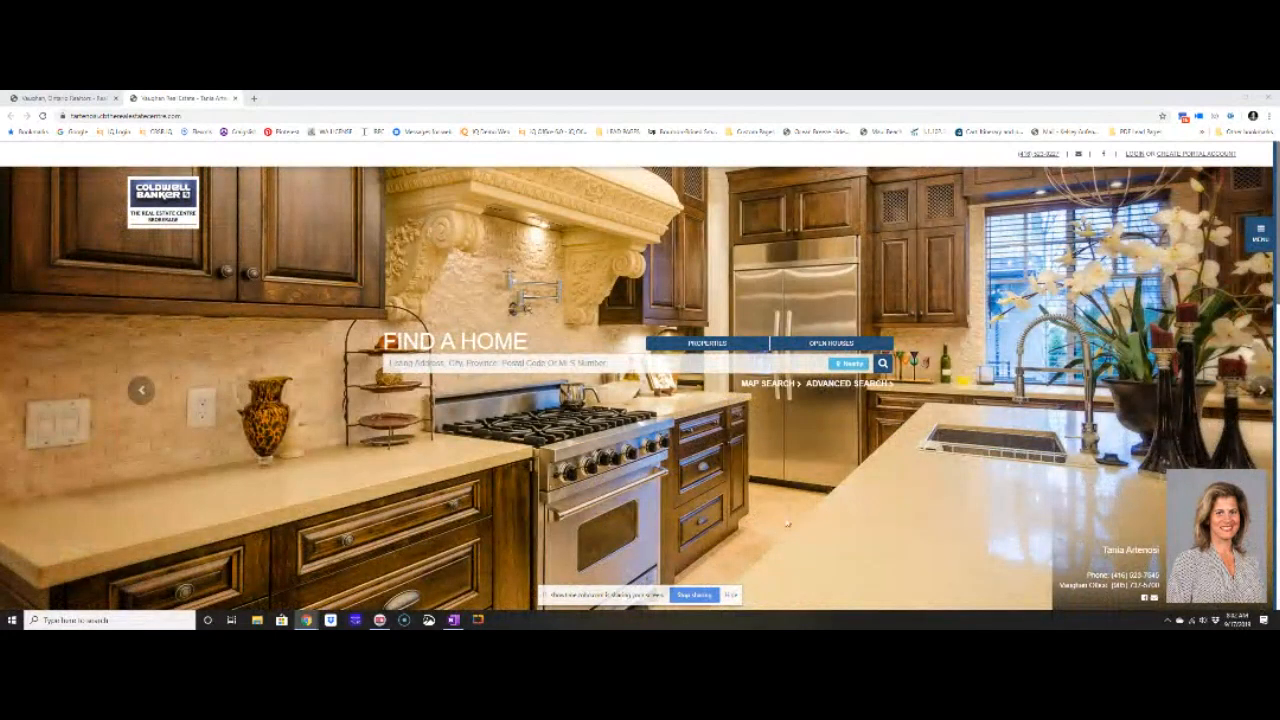
Scroll the live agent site down to the footer and zoom in on the 'iq | web login' link.
left_click(733, 595)
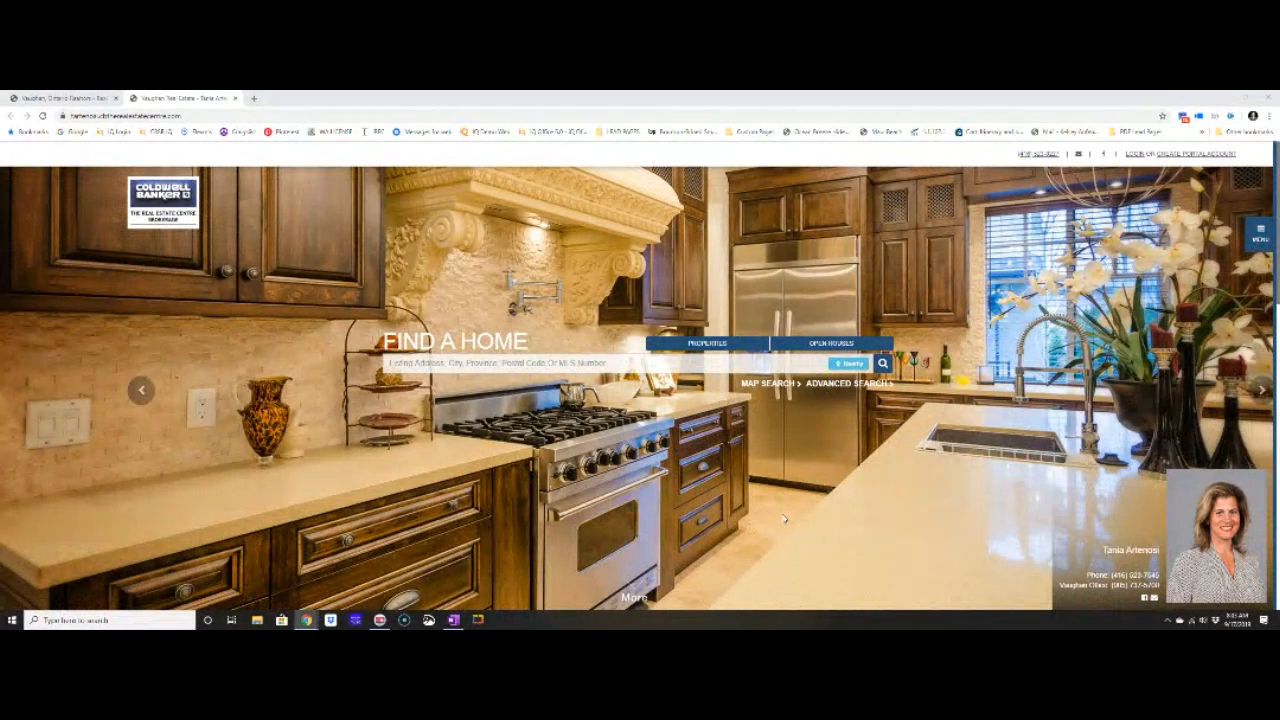
right_click(820, 526)
left_click(976, 536)
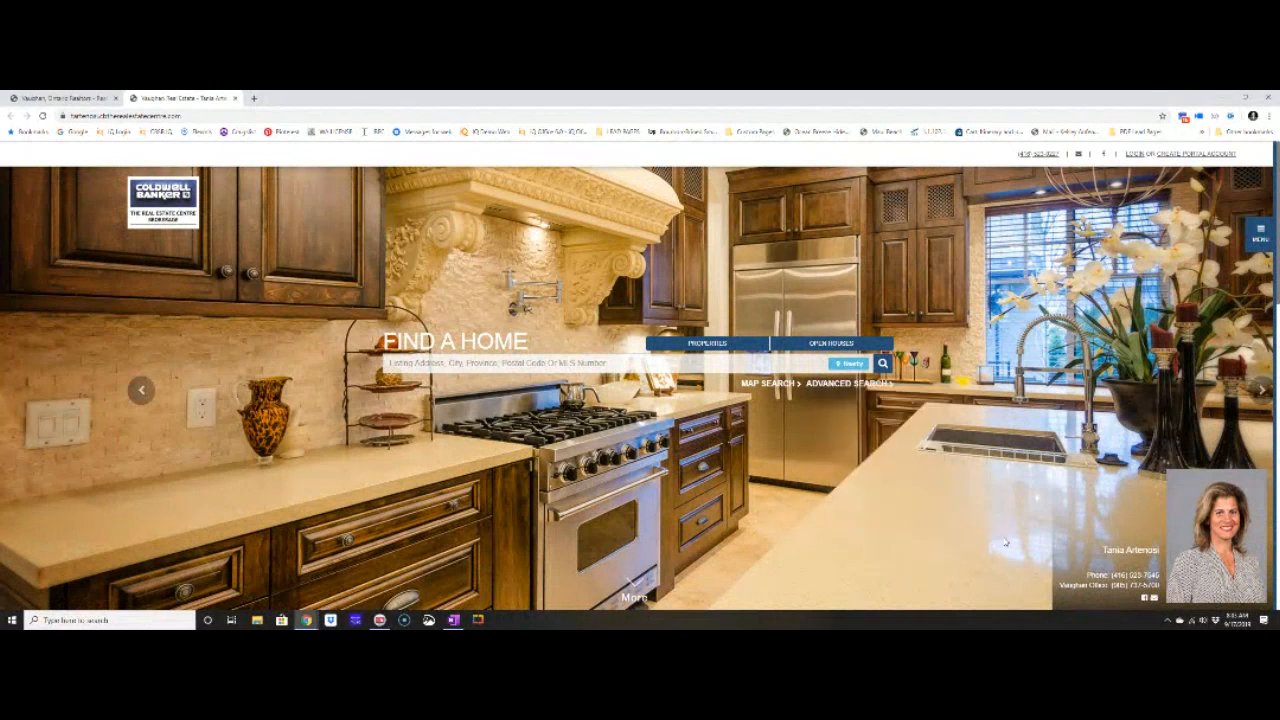
scroll(826, 562, "down", 3)
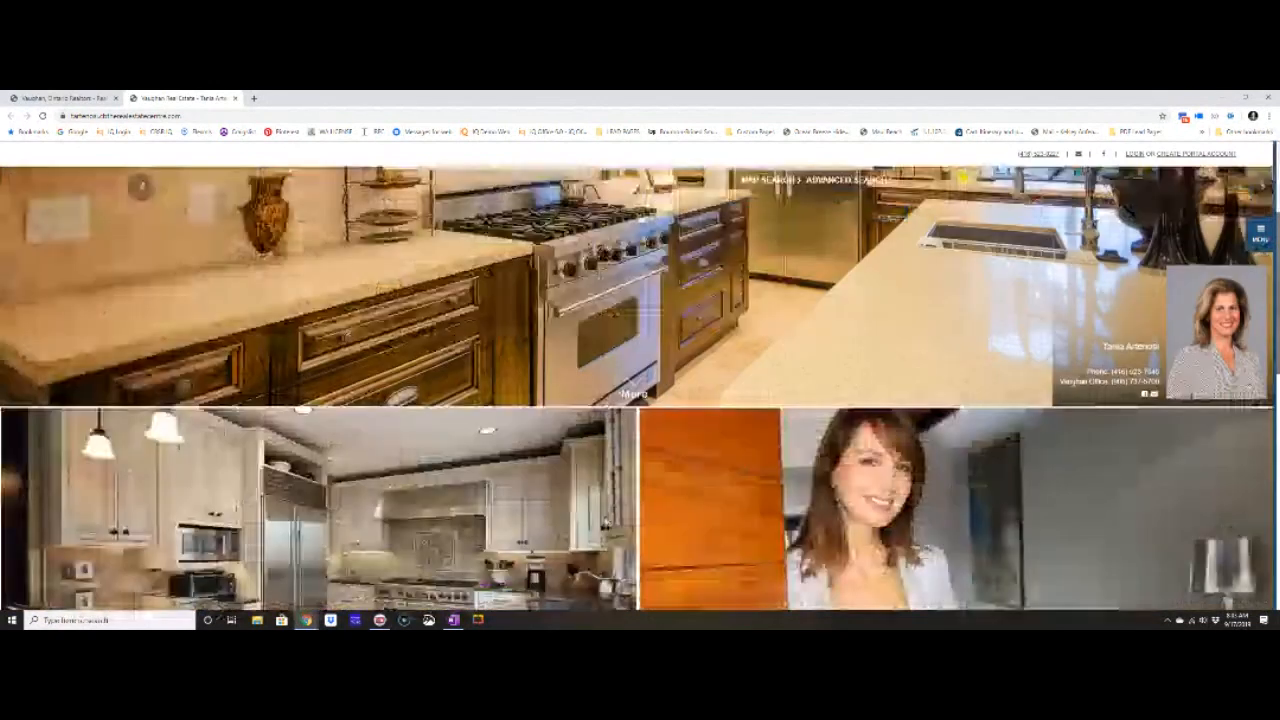
scroll(656, 503, "down", 10)
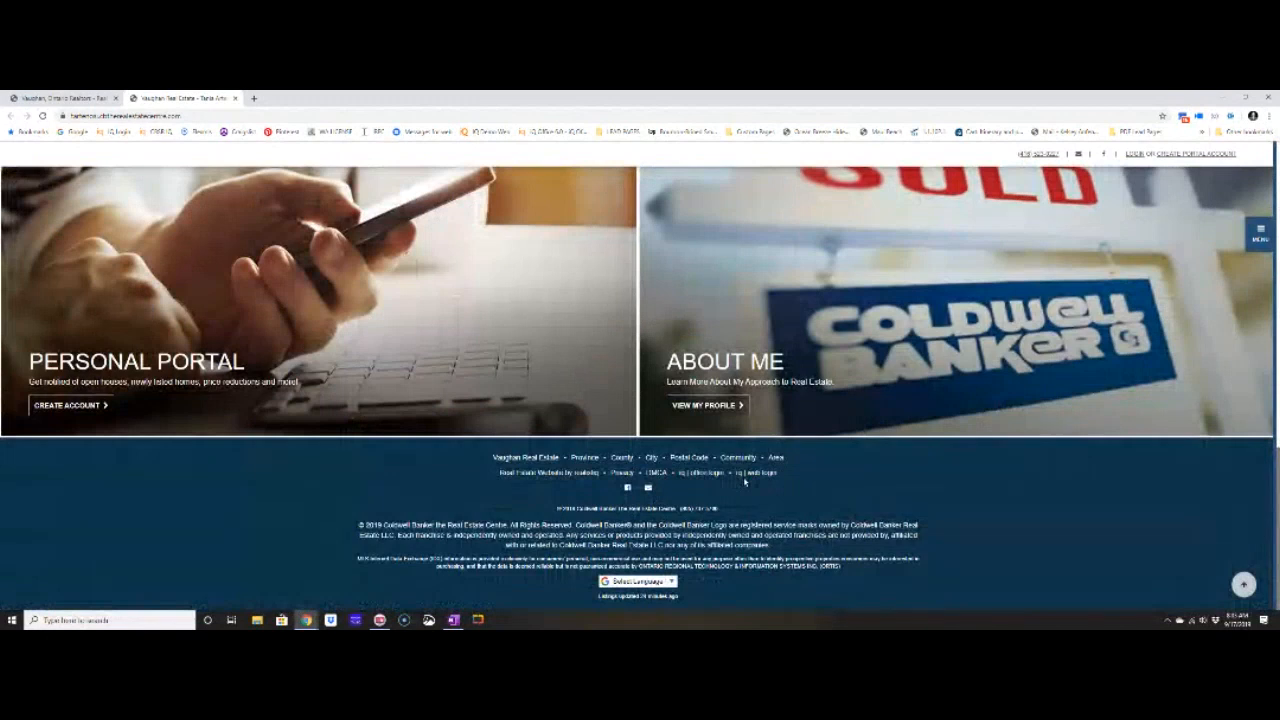
scroll(853, 367, "up", 3)
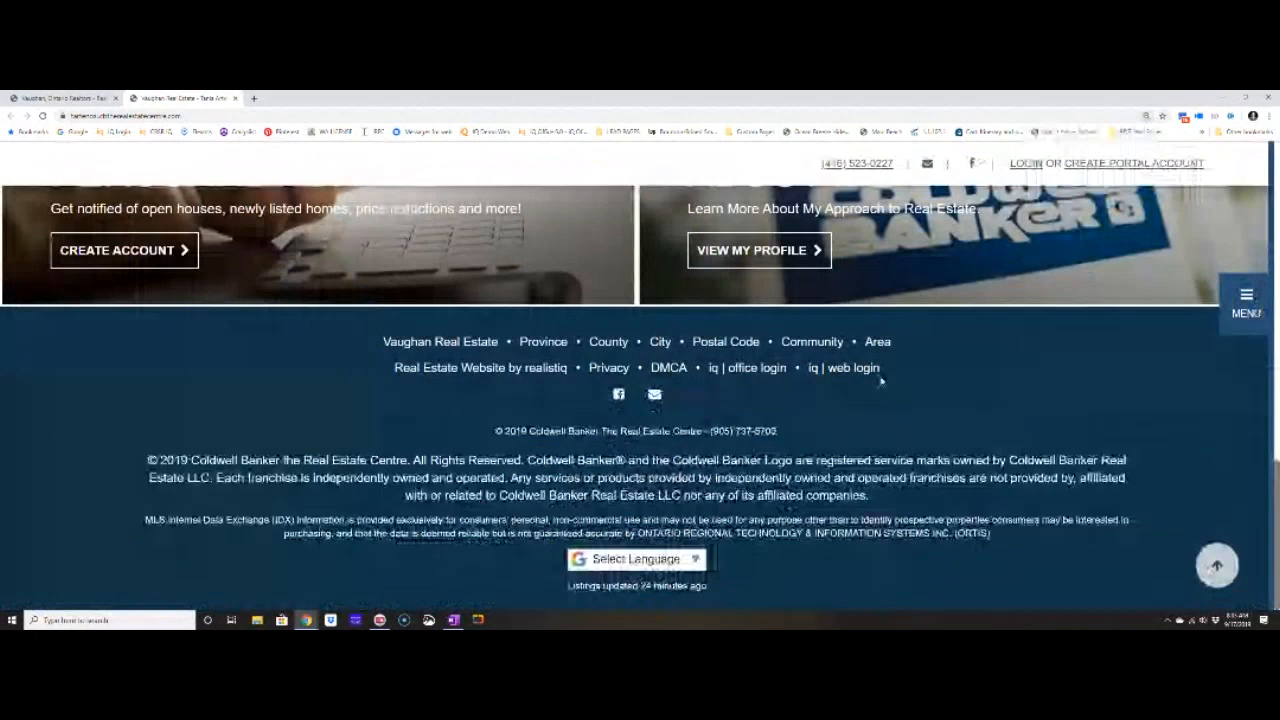
Sign in to the site editor with the account username and password.
left_click(866, 369)
type("realistiq***********")
key("Return")
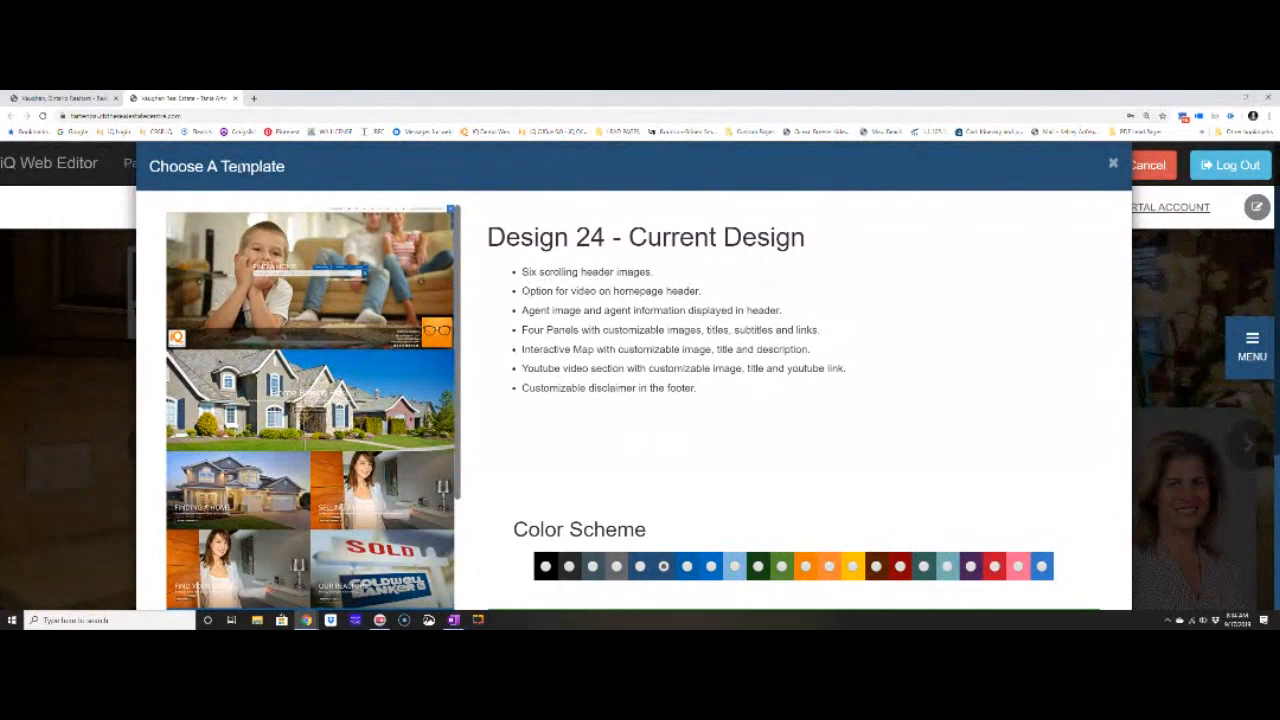
Cycle through the template carousel thumbnails and open a design's detail preview.
scroll(604, 330, "down", 3)
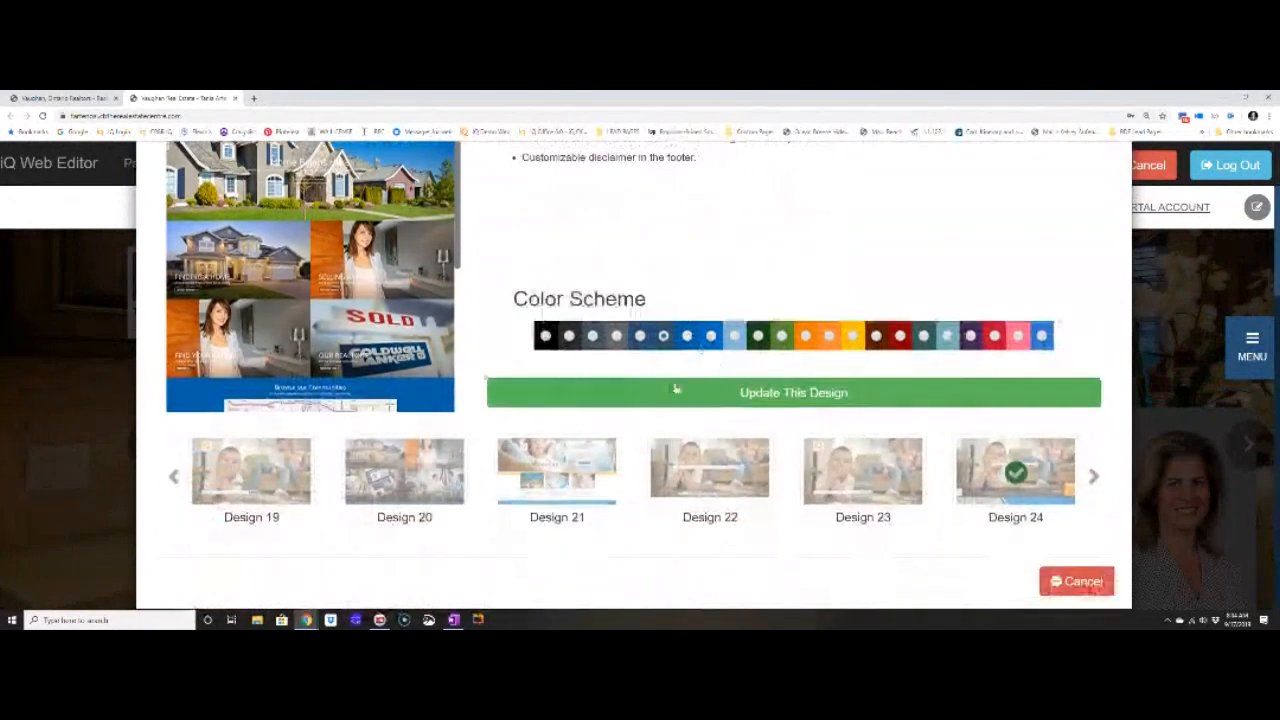
left_click(1095, 479)
left_click(1095, 479)
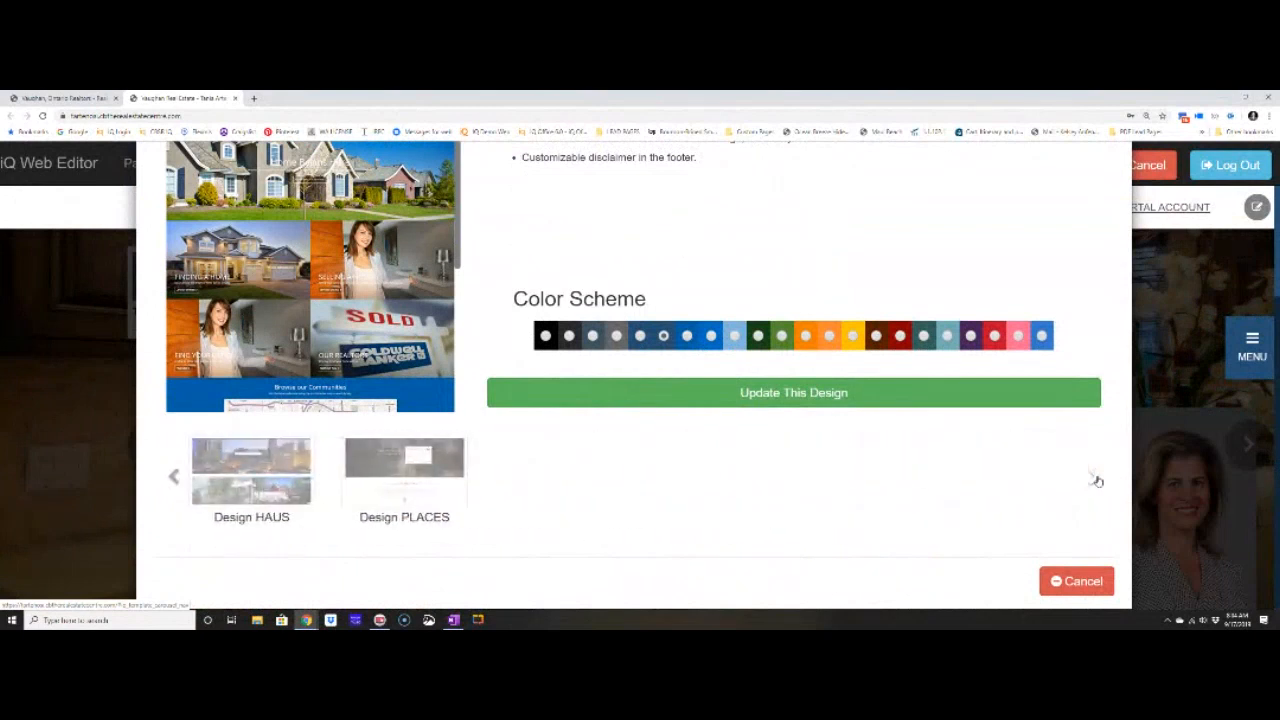
left_click(1097, 479)
left_click(1097, 479)
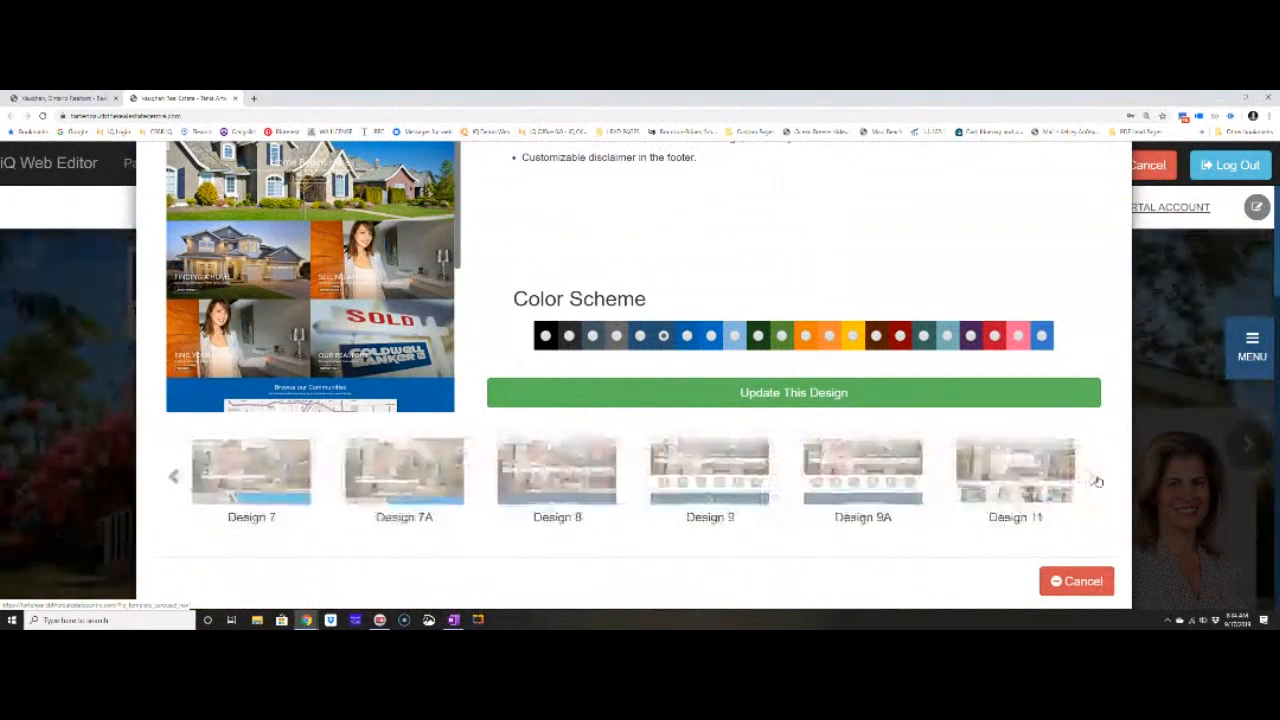
left_click(727, 482)
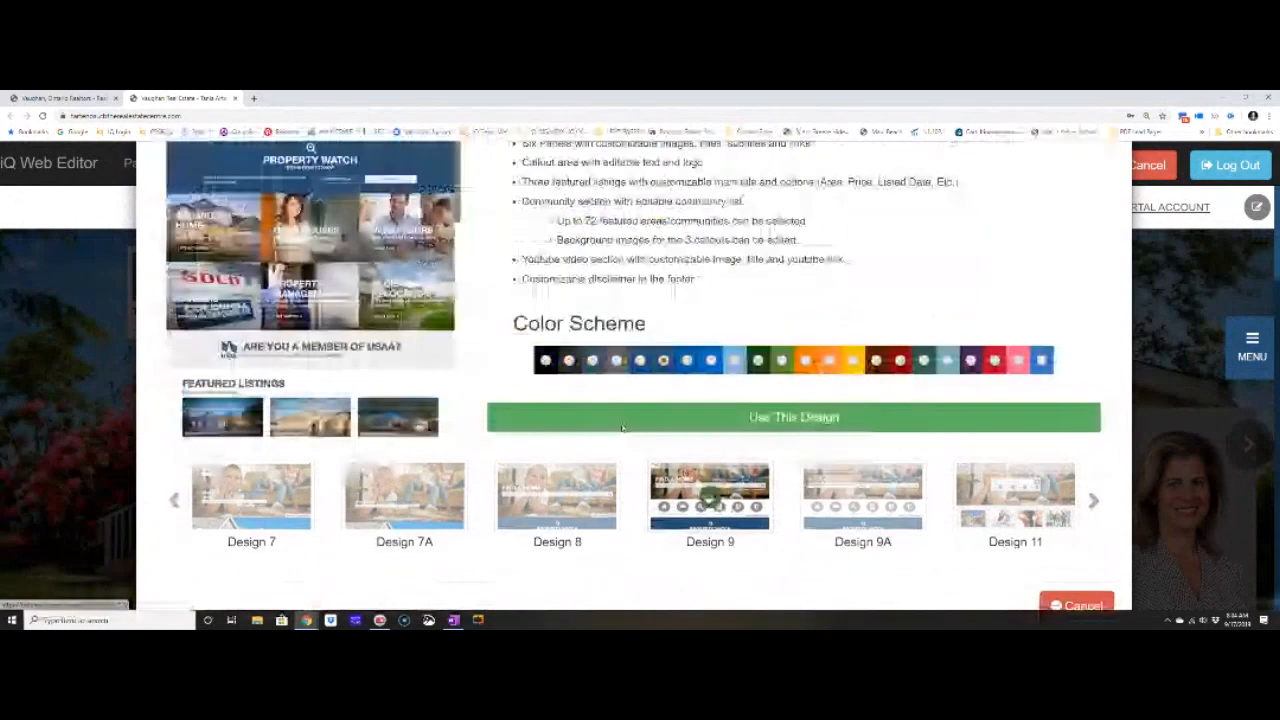
scroll(622, 428, "up", 4)
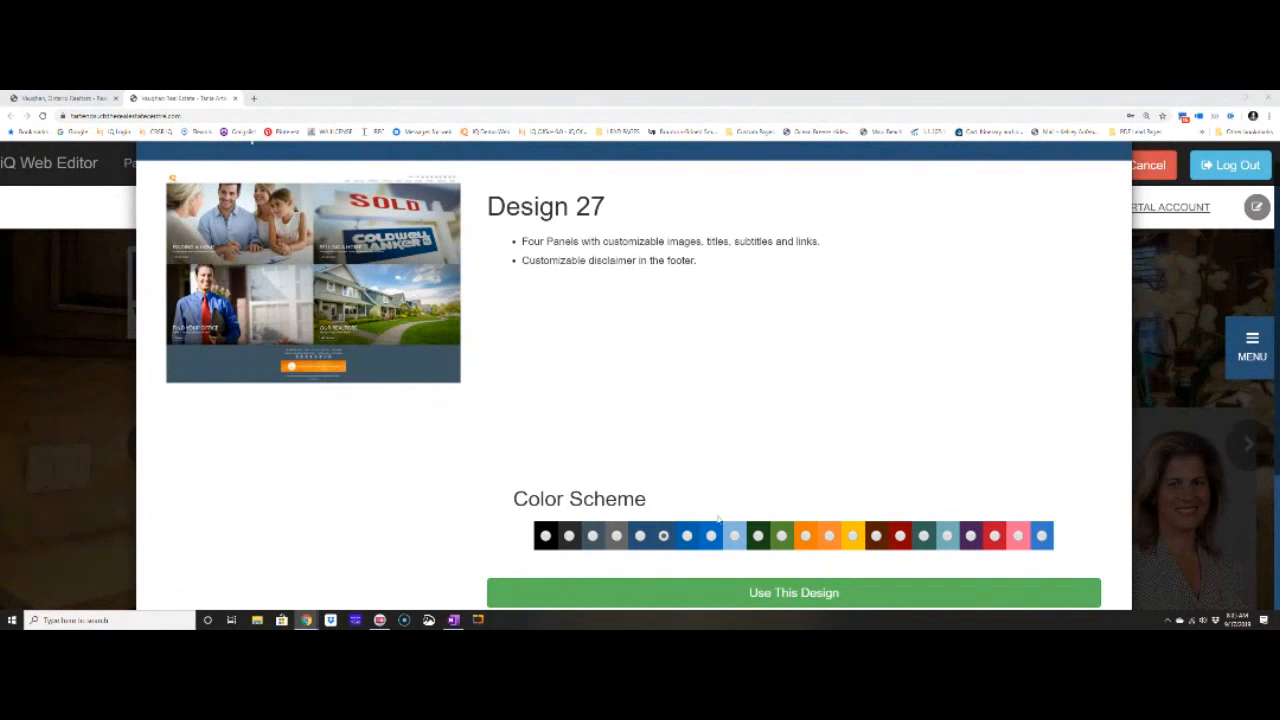
Page the template carousel to Designs 25–31 and preview Design 25.
scroll(756, 504, "down", 2)
left_click(1092, 530)
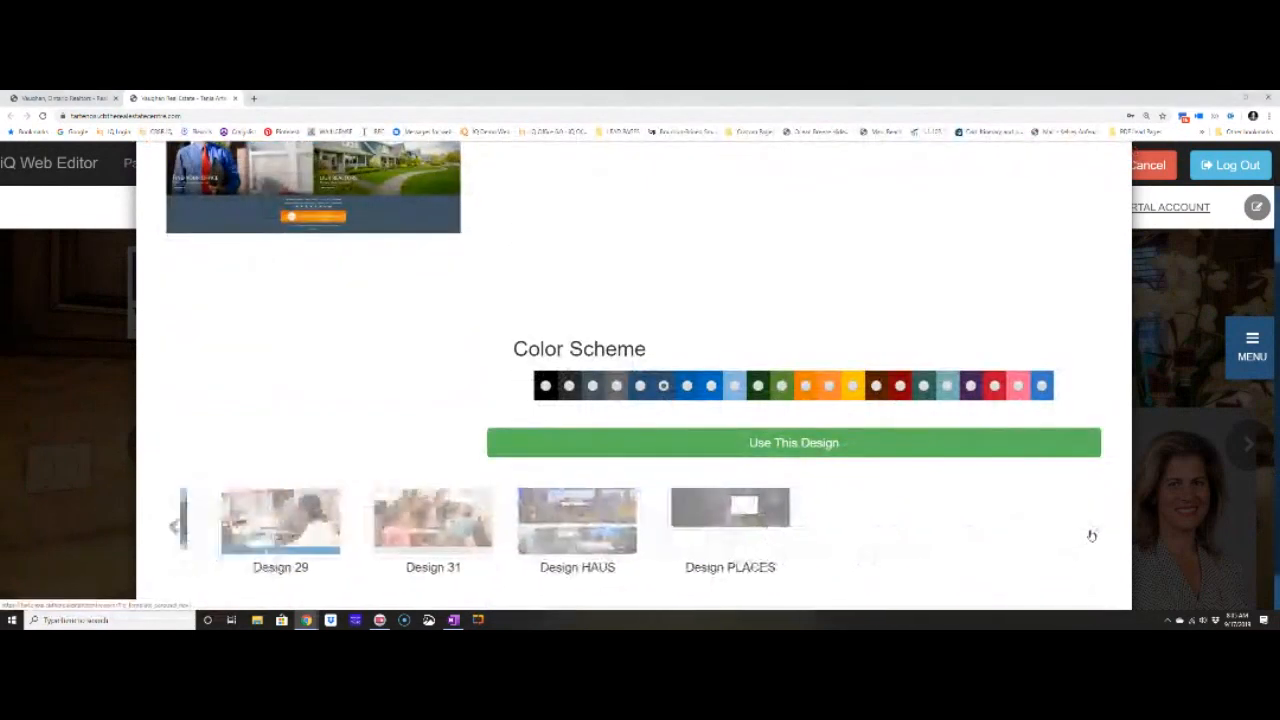
left_click(175, 527)
left_click(251, 522)
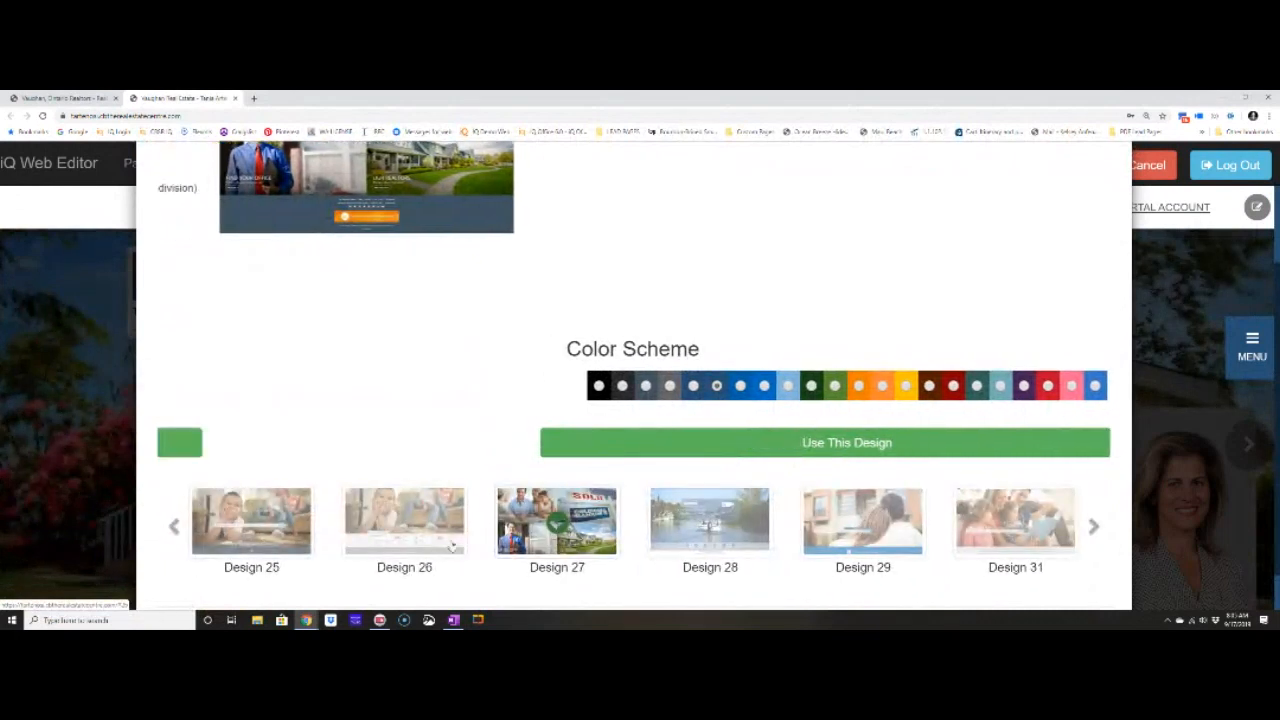
Compare the black and orange schemes, then apply Design 25 with the grey colour scheme.
scroll(583, 293, "down", 1)
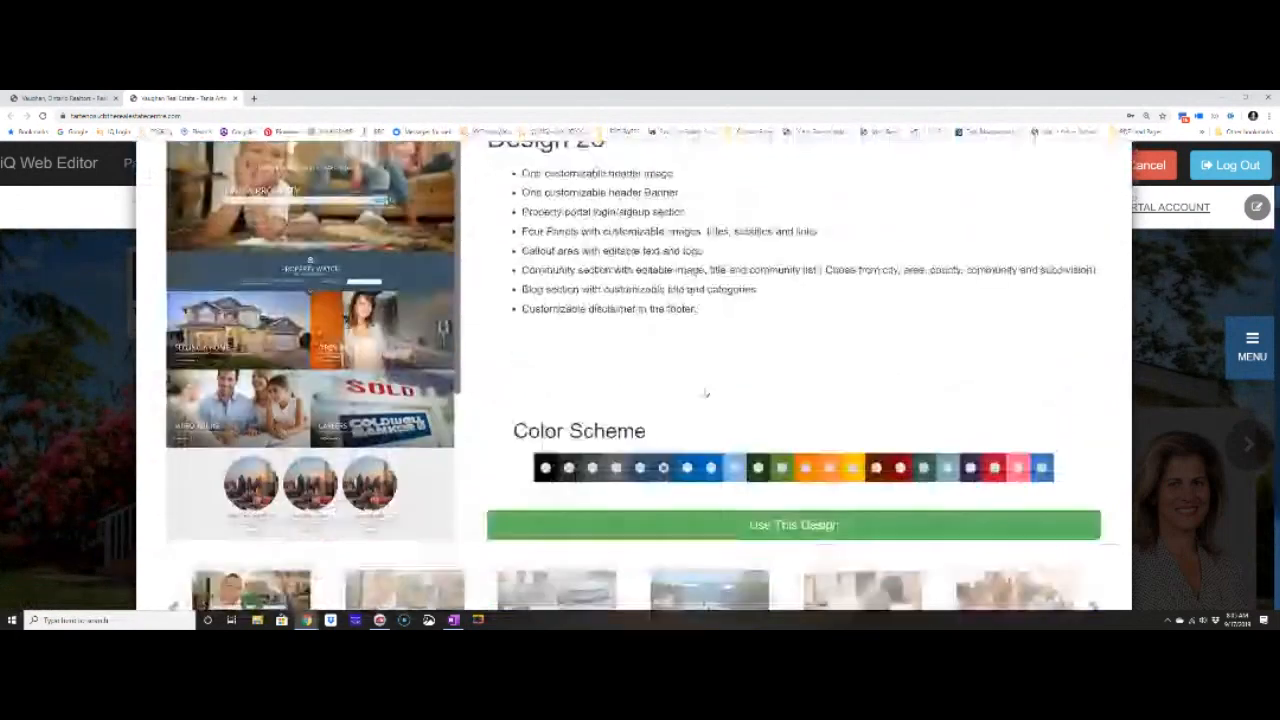
left_click(545, 466)
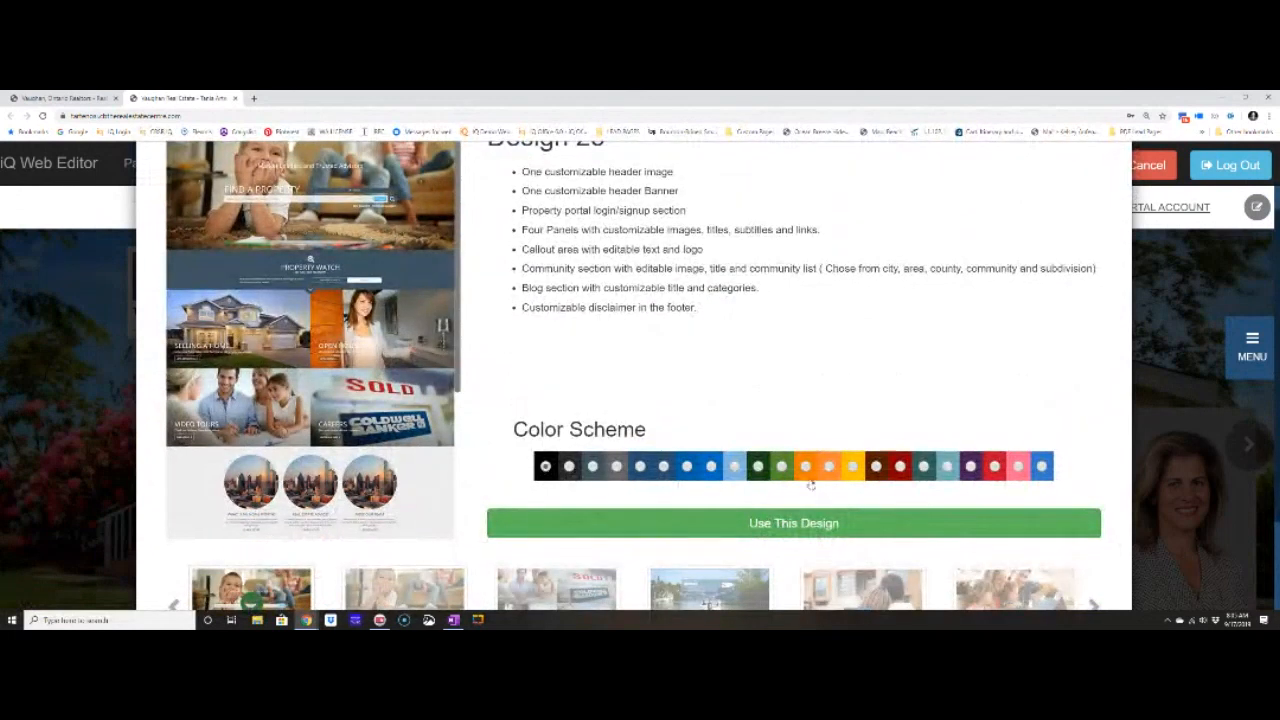
left_click(805, 468)
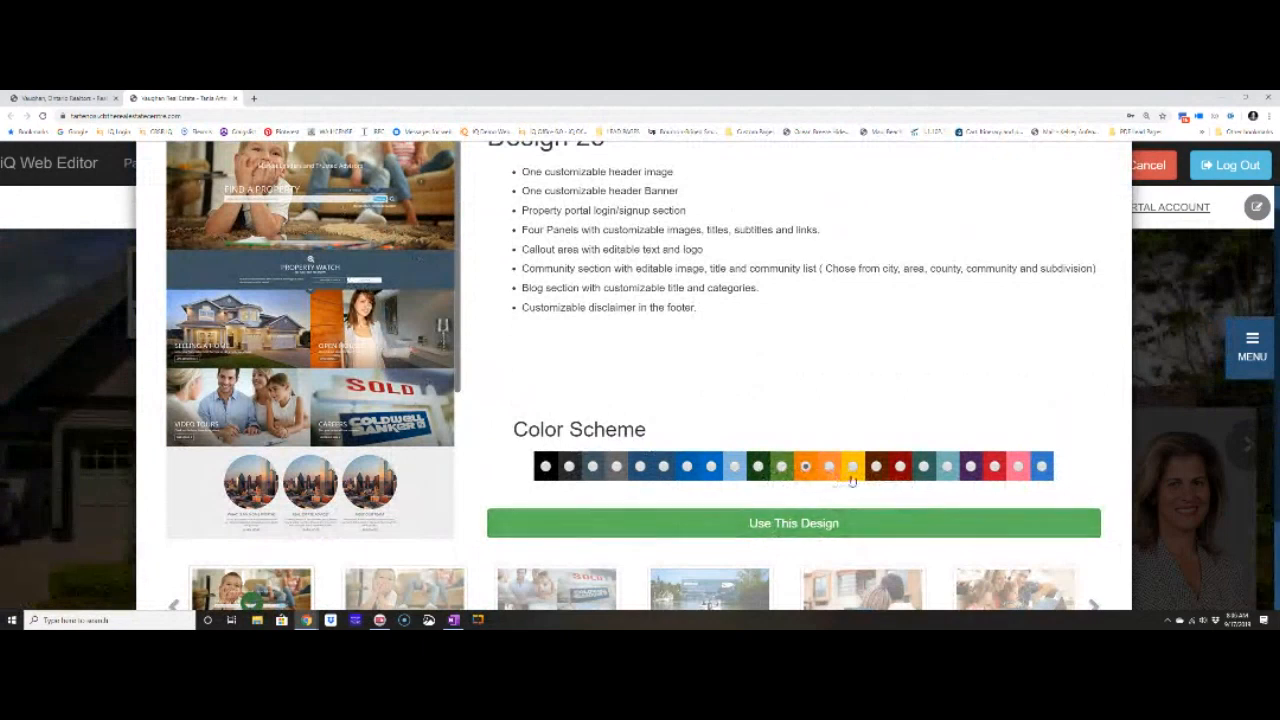
left_click(592, 466)
left_click(757, 529)
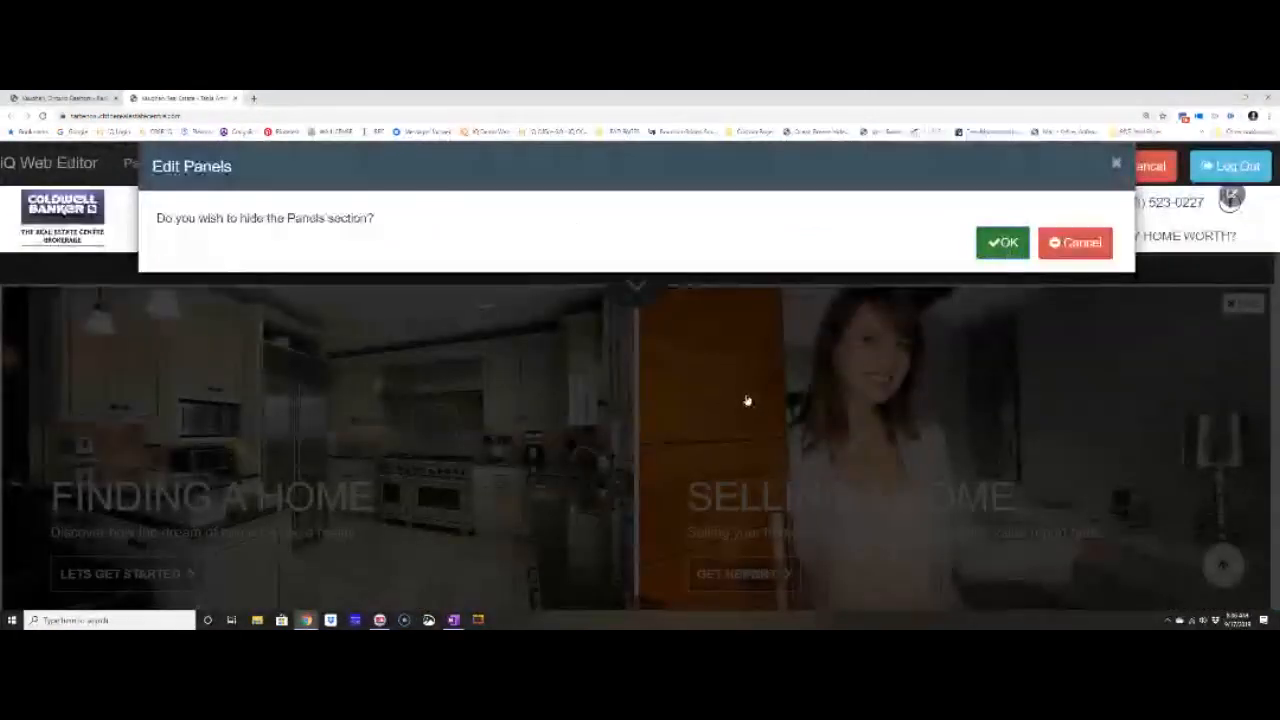
Confirm hiding the homepage Panels section and save the page.
left_click(998, 243)
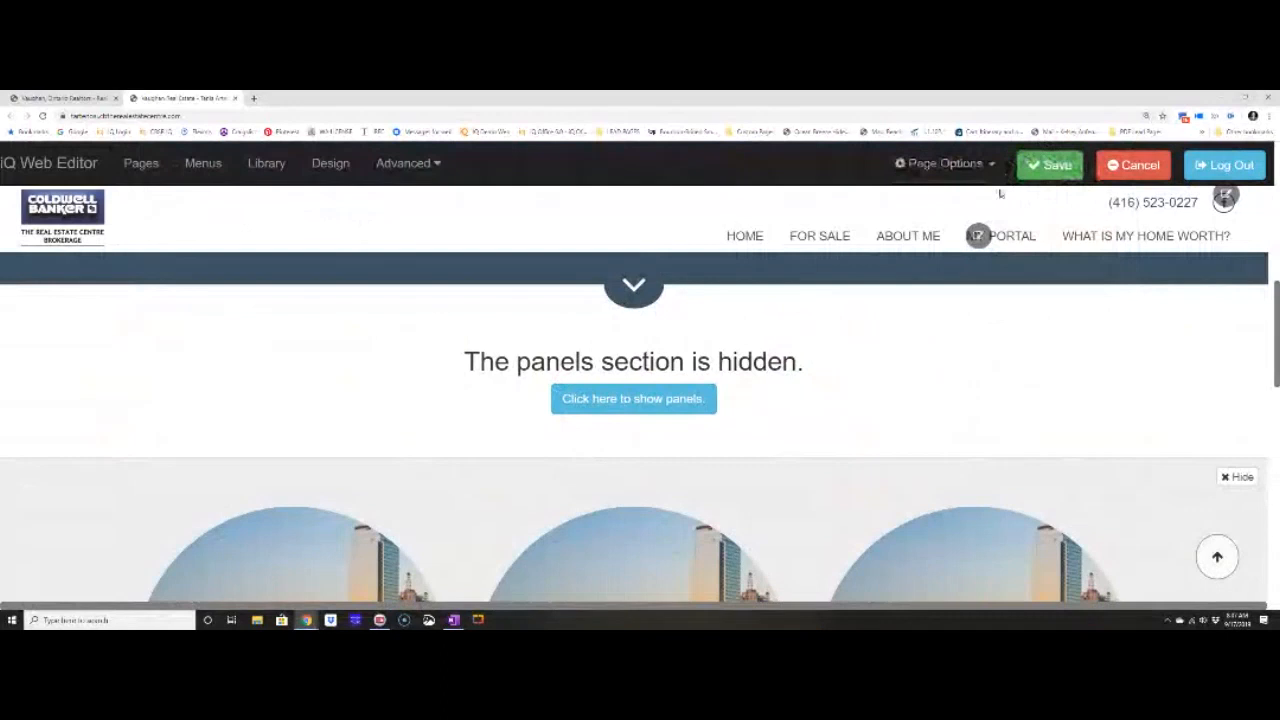
left_click(1050, 168)
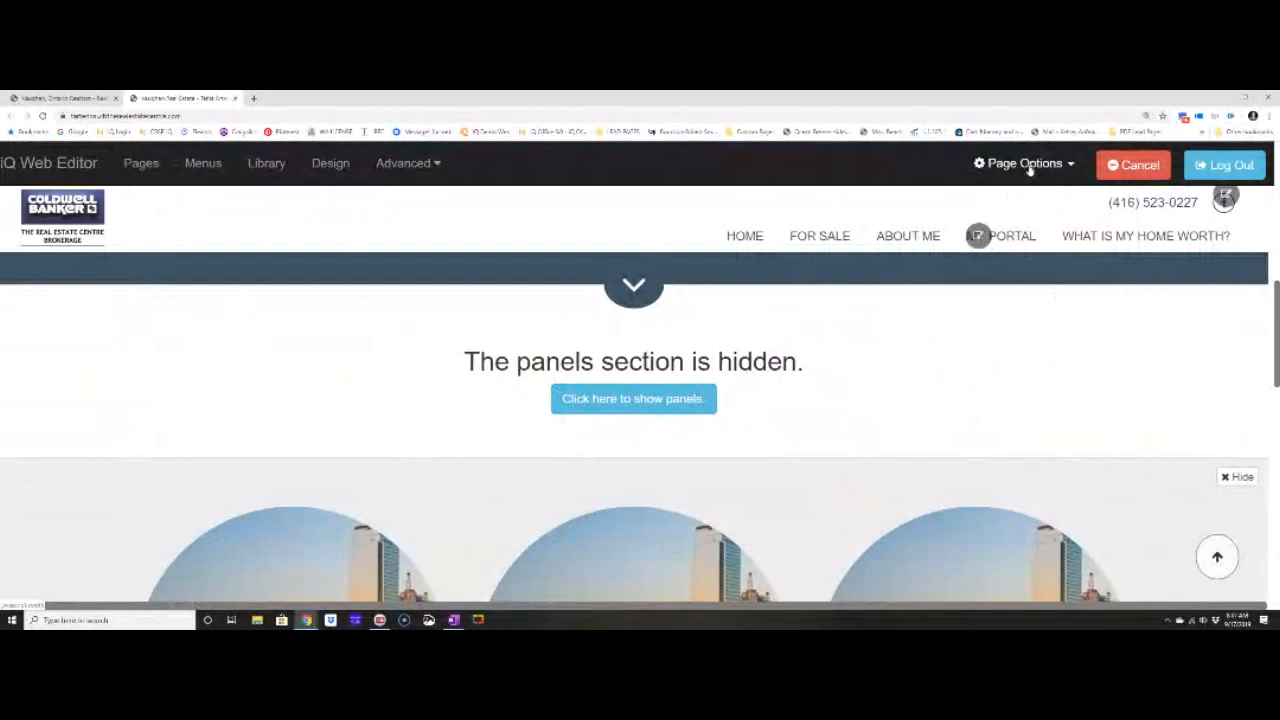
Review the three callout cards' settings, then choose a replacement image for Callout 1.
scroll(1030, 170, "down", 4)
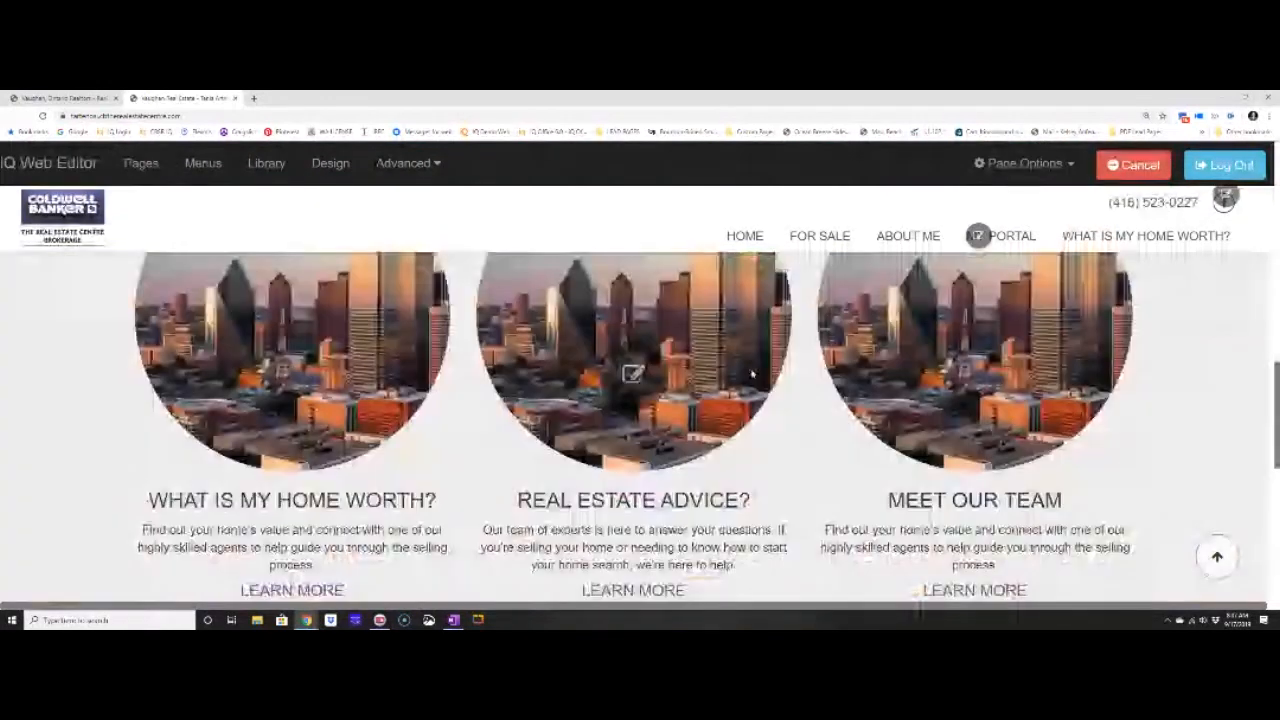
left_click(634, 386)
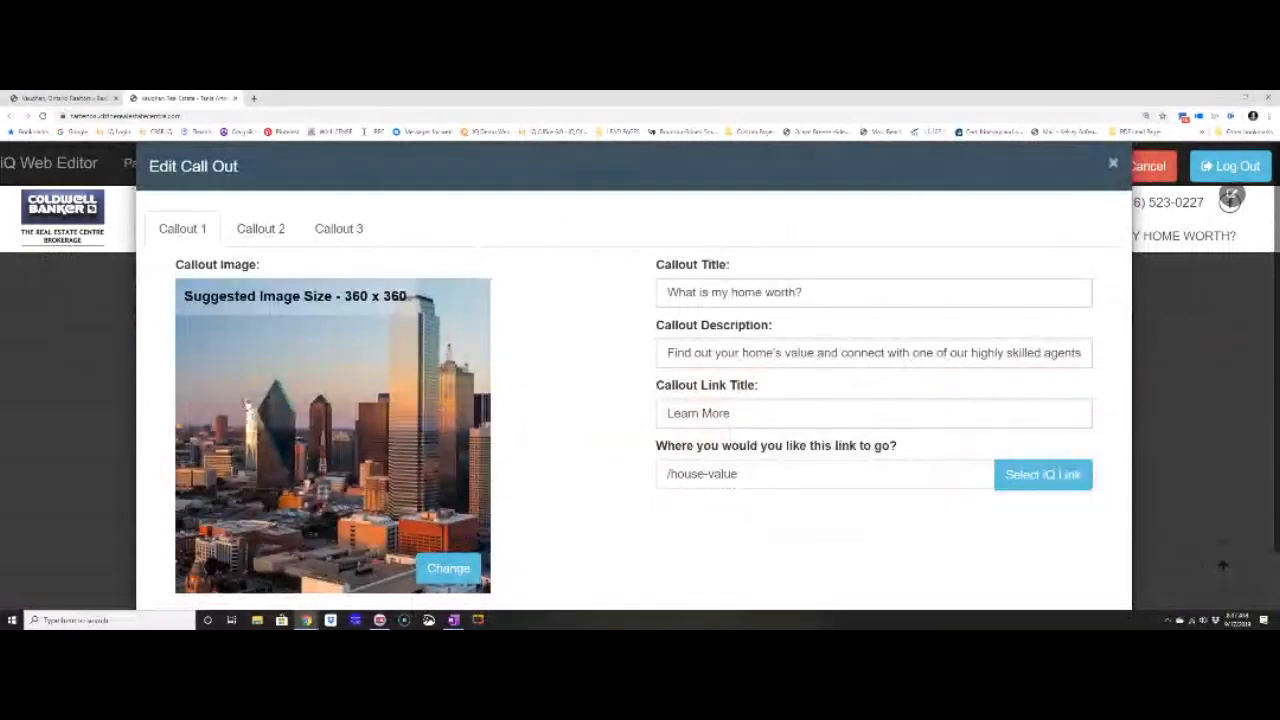
left_click(260, 229)
left_click(339, 229)
left_click(196, 230)
scroll(567, 428, "down", 1)
scroll(562, 427, "down", 1)
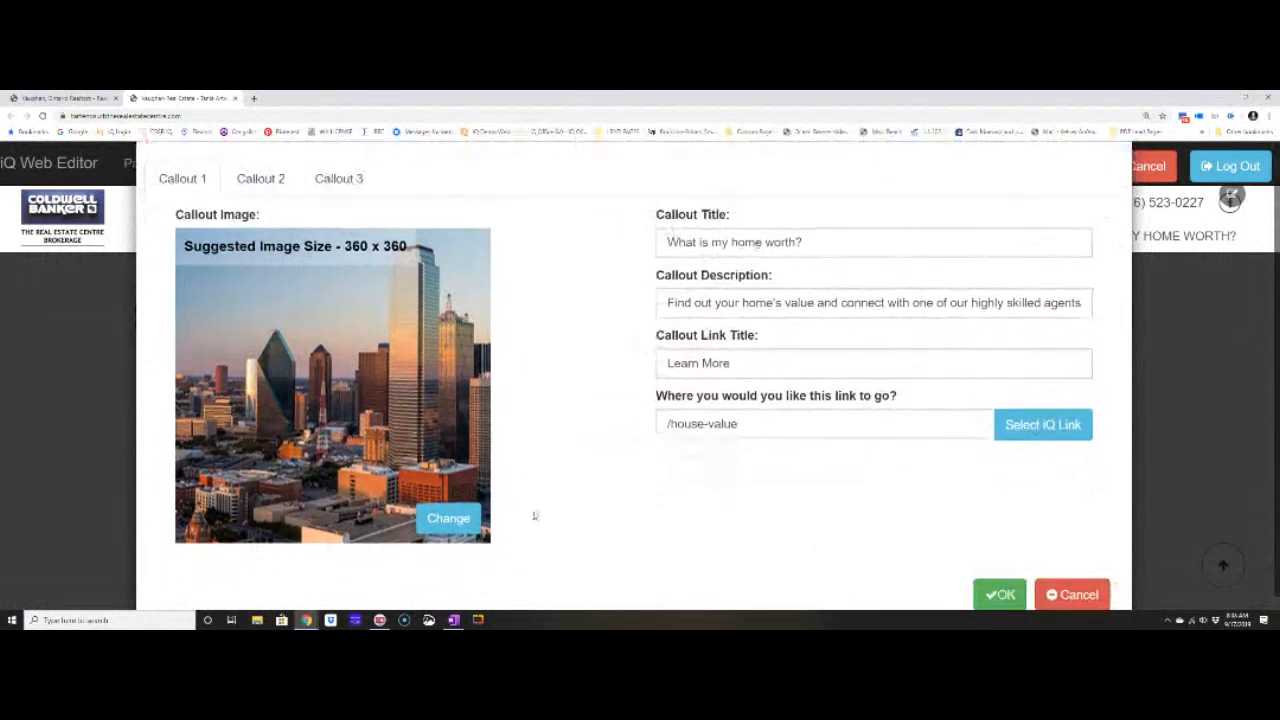
left_click(448, 519)
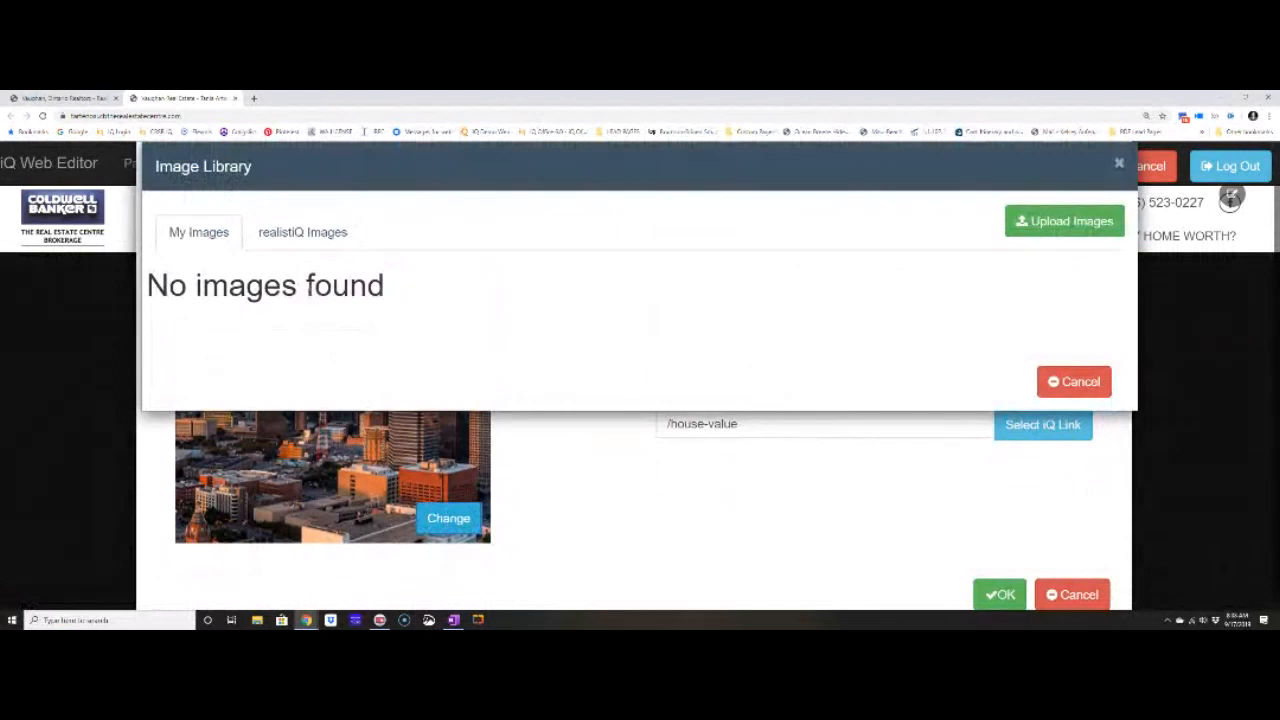
Select the autumn lake photo from the stock realistiQ image collection for the callout.
left_click(281, 240)
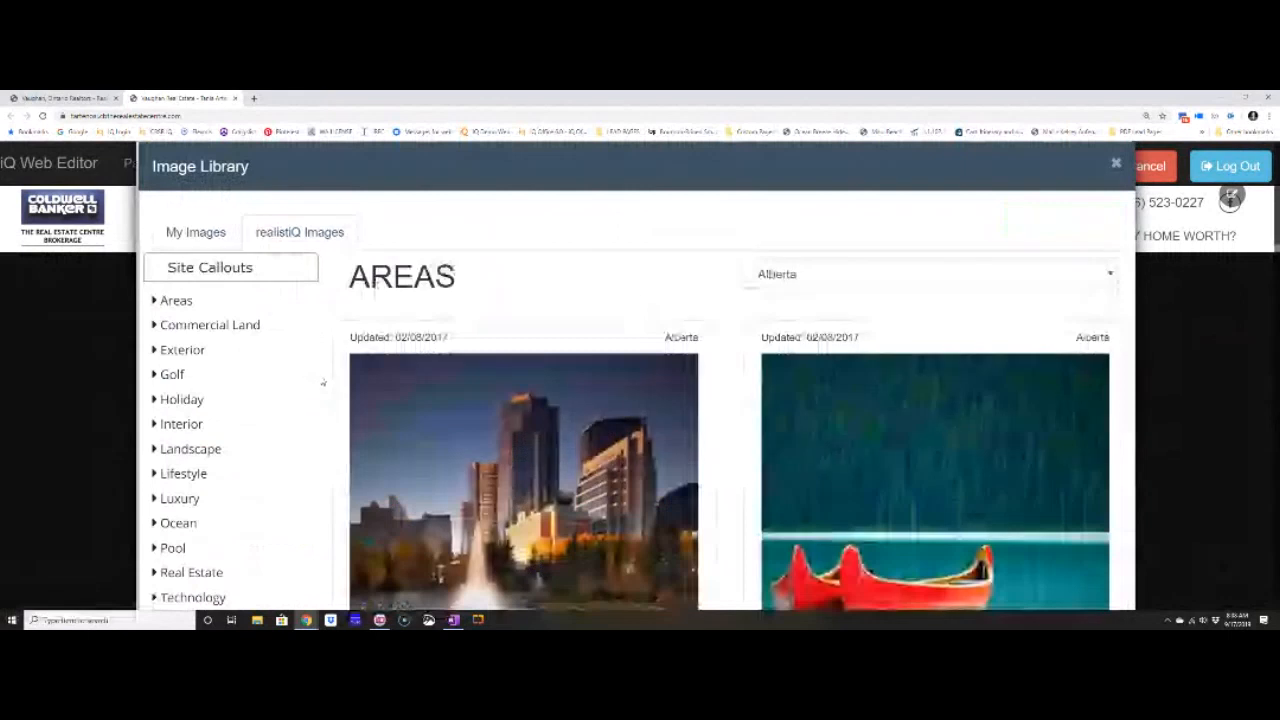
key("ctrl+minus")
key("ctrl+minus")
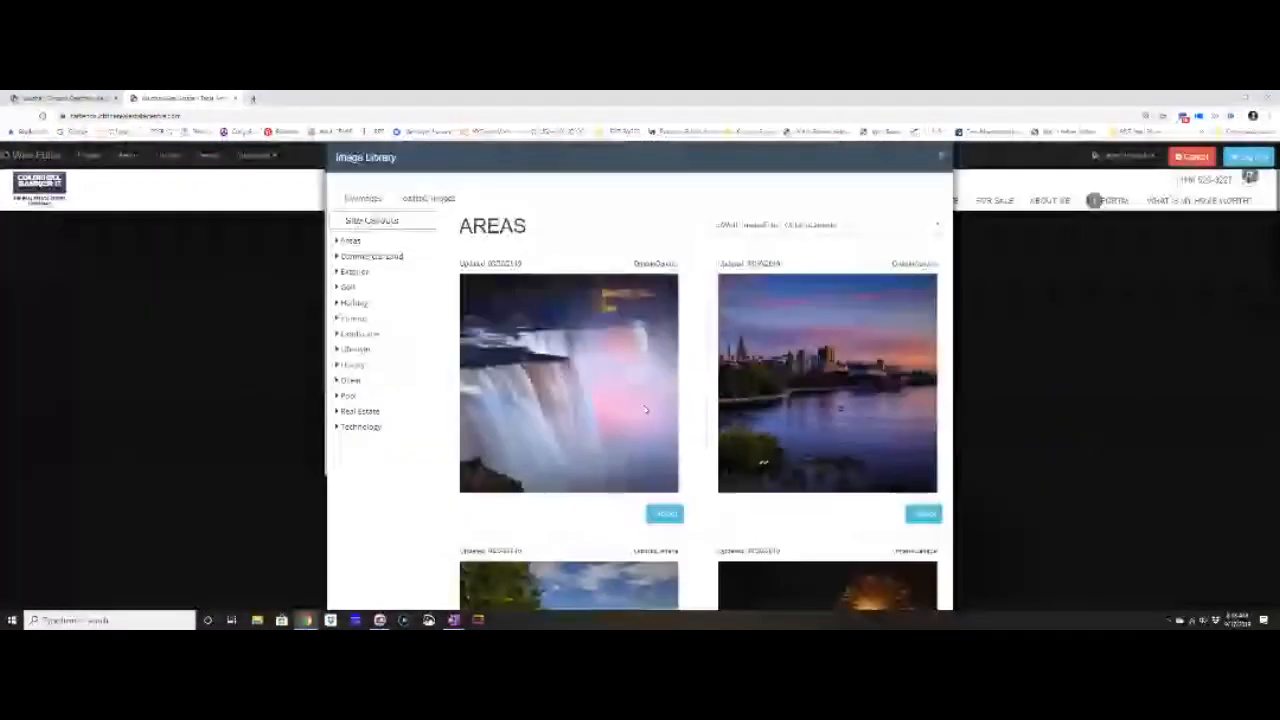
scroll(645, 410, "down", 4)
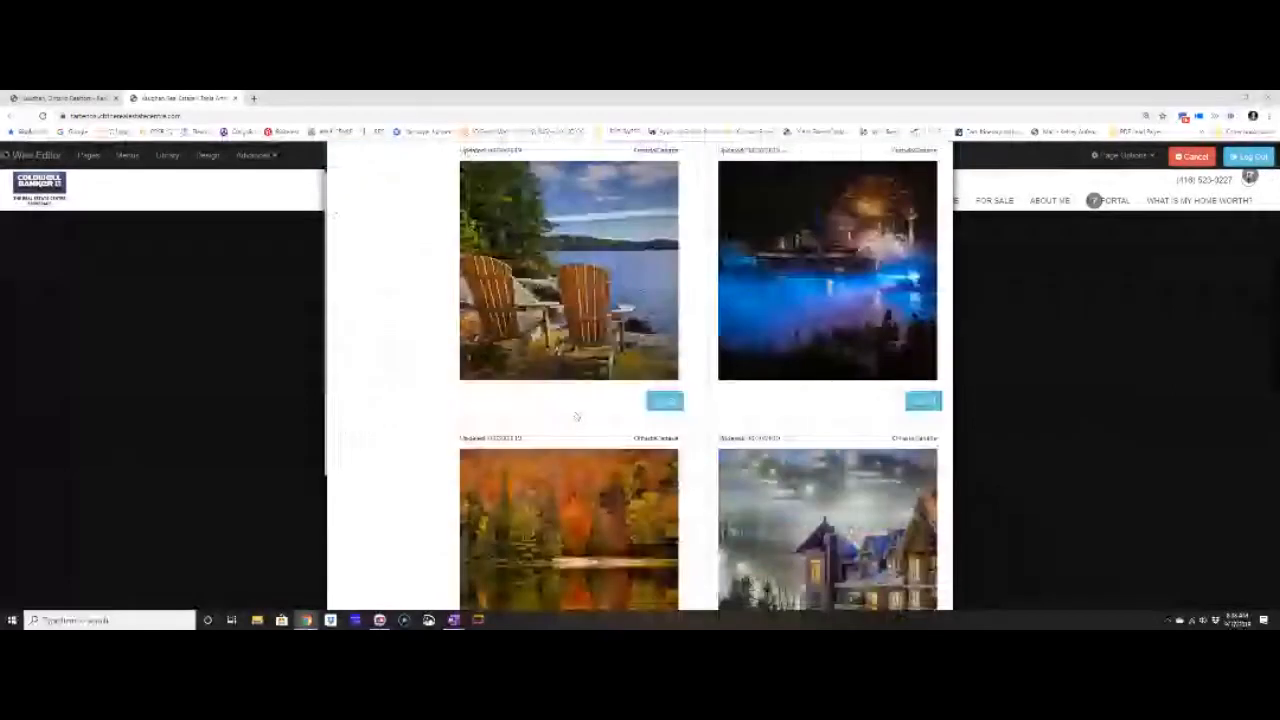
scroll(576, 416, "down", 2)
left_click(663, 537)
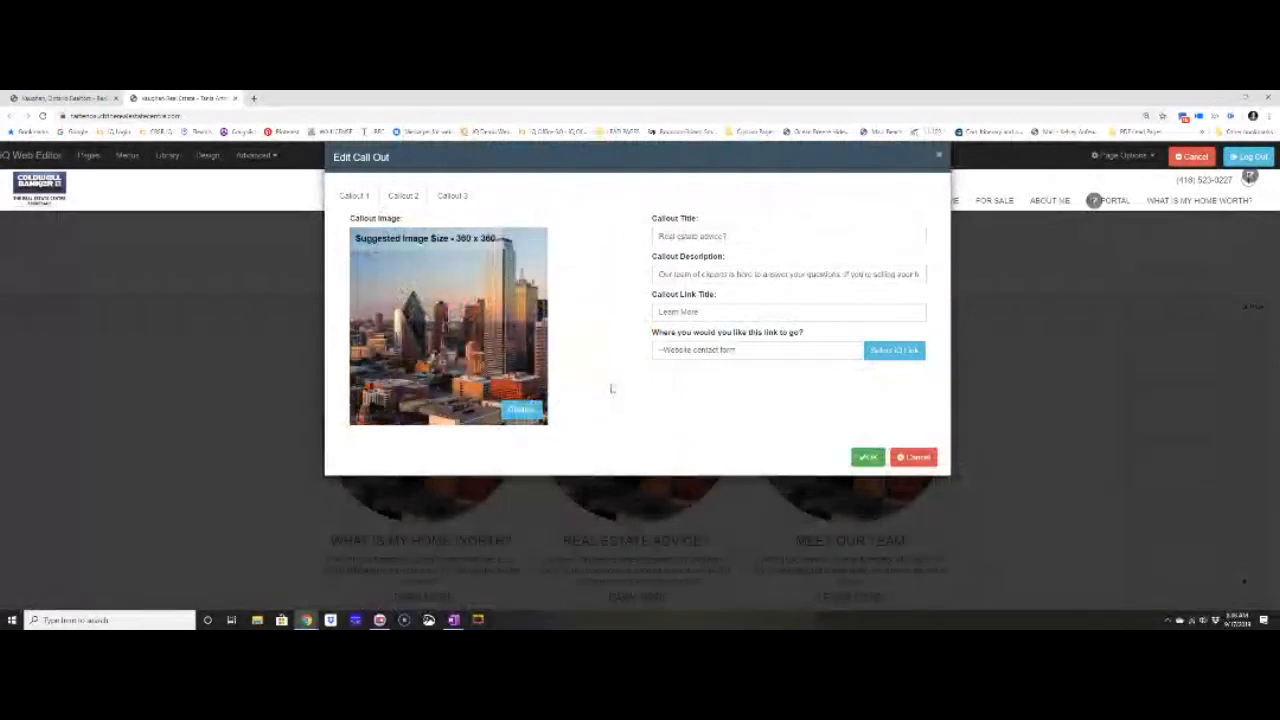
Replace the Meet our team callout's picture with the children-on-a-fence photo.
left_click(520, 411)
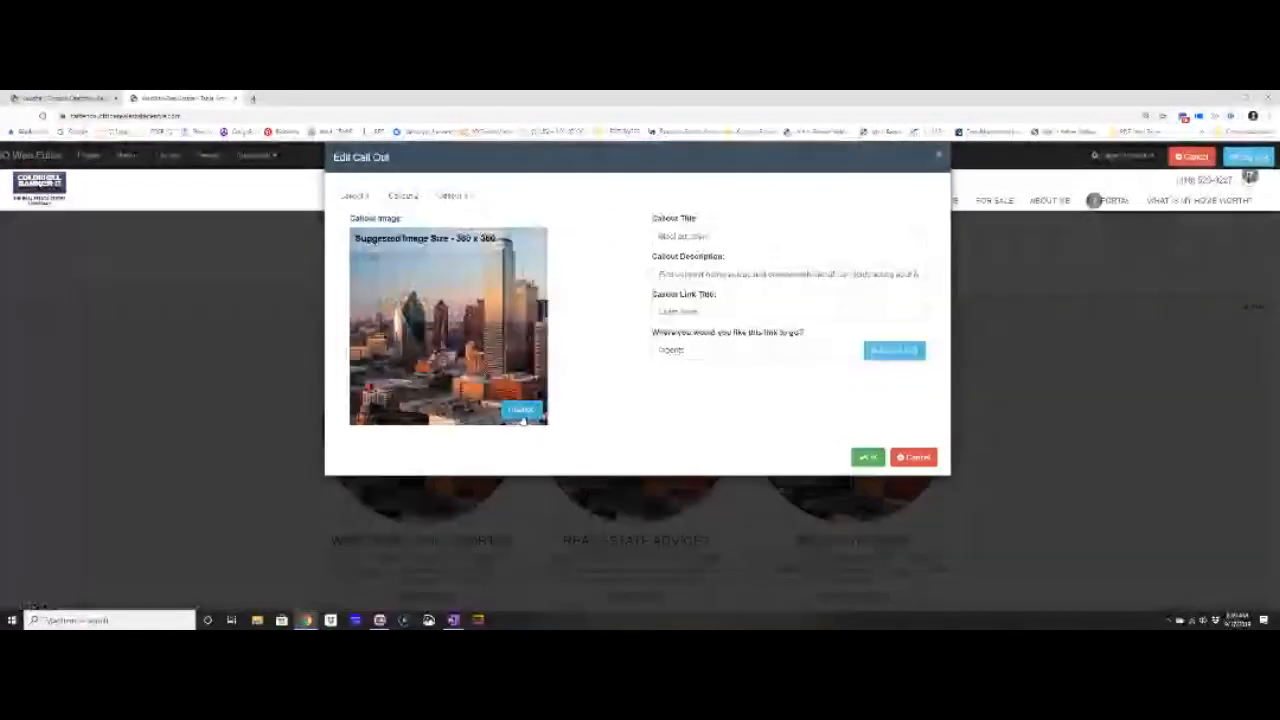
left_click(520, 415)
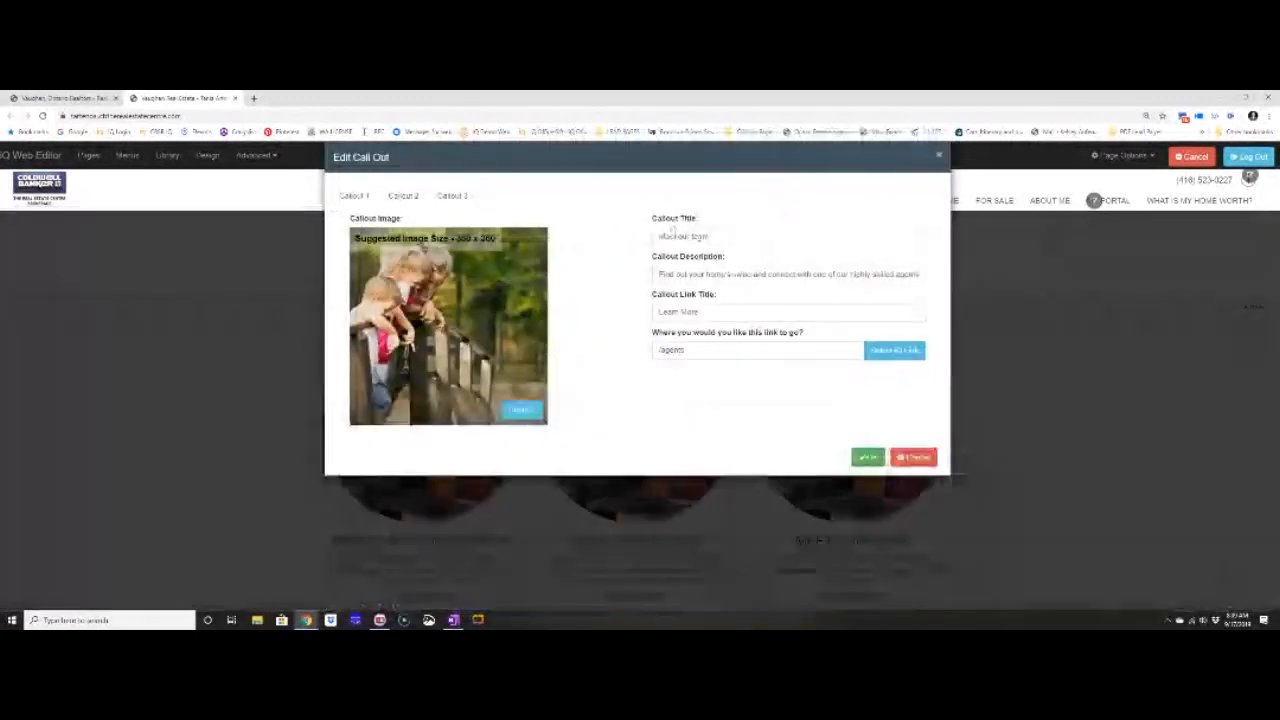
left_click_drag(731, 238, 536, 262)
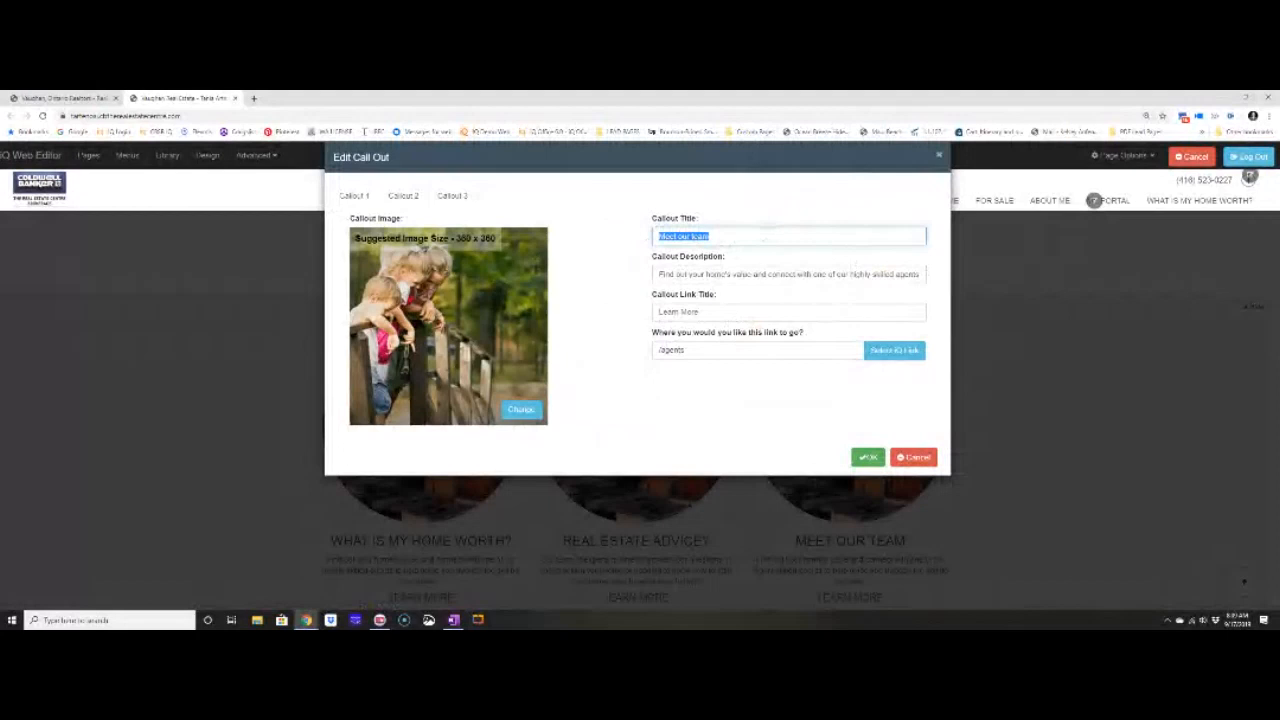
Enter callout title 'Rearch the MLS' and description 'Live Updated Information', then choose its page link.
key("BackSpace")
type("Re")
type("arch the MLS")
left_click(750, 272)
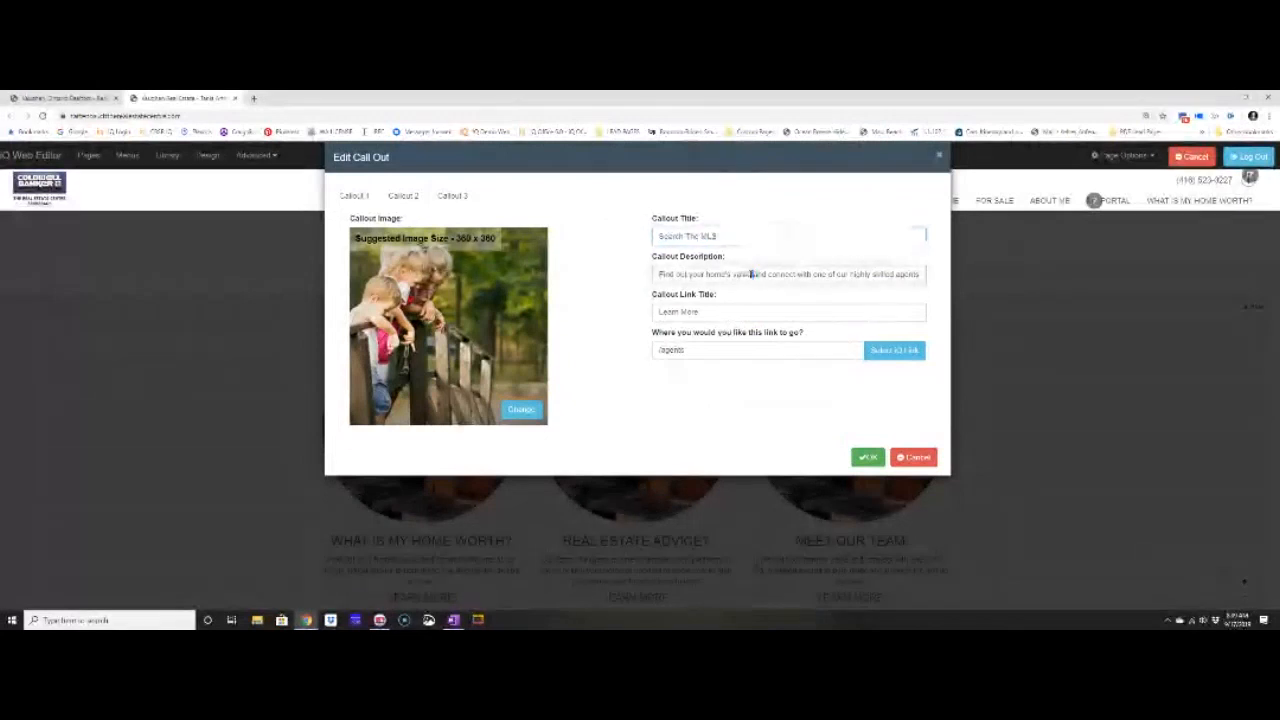
key("ctrl+a")
type("Live Update")
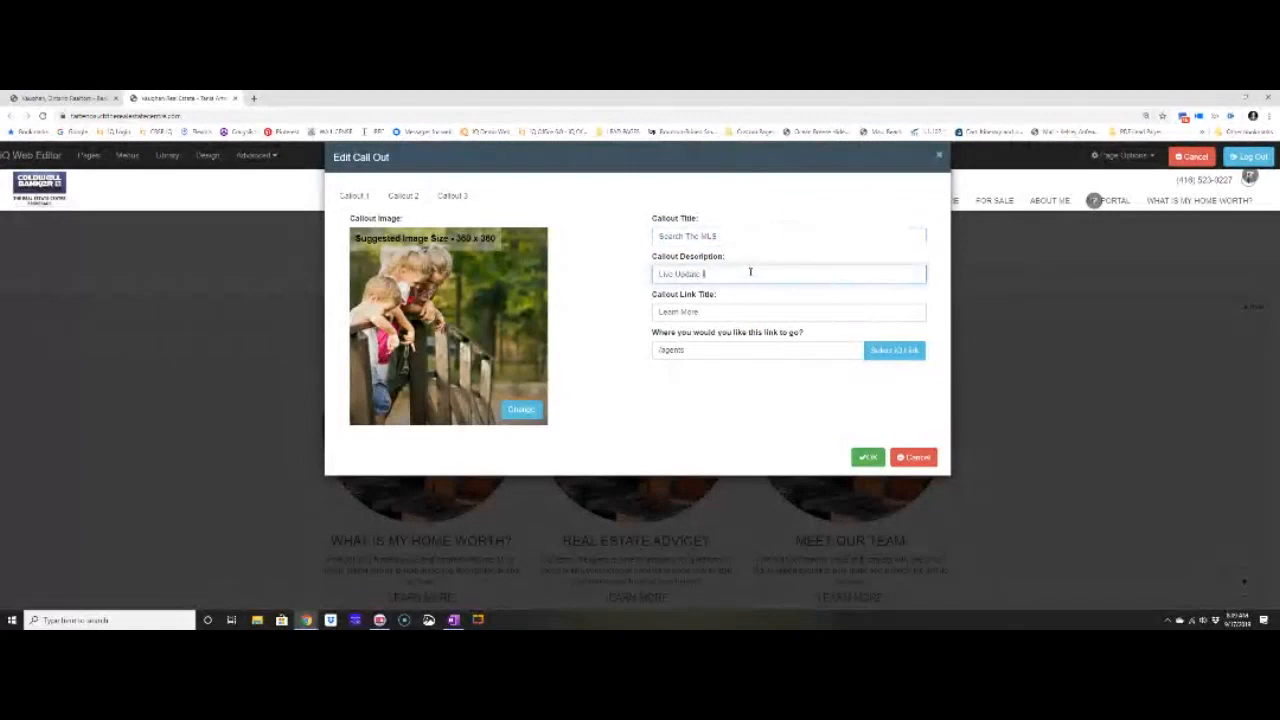
type("d Information")
key("Tab")
key("Tab")
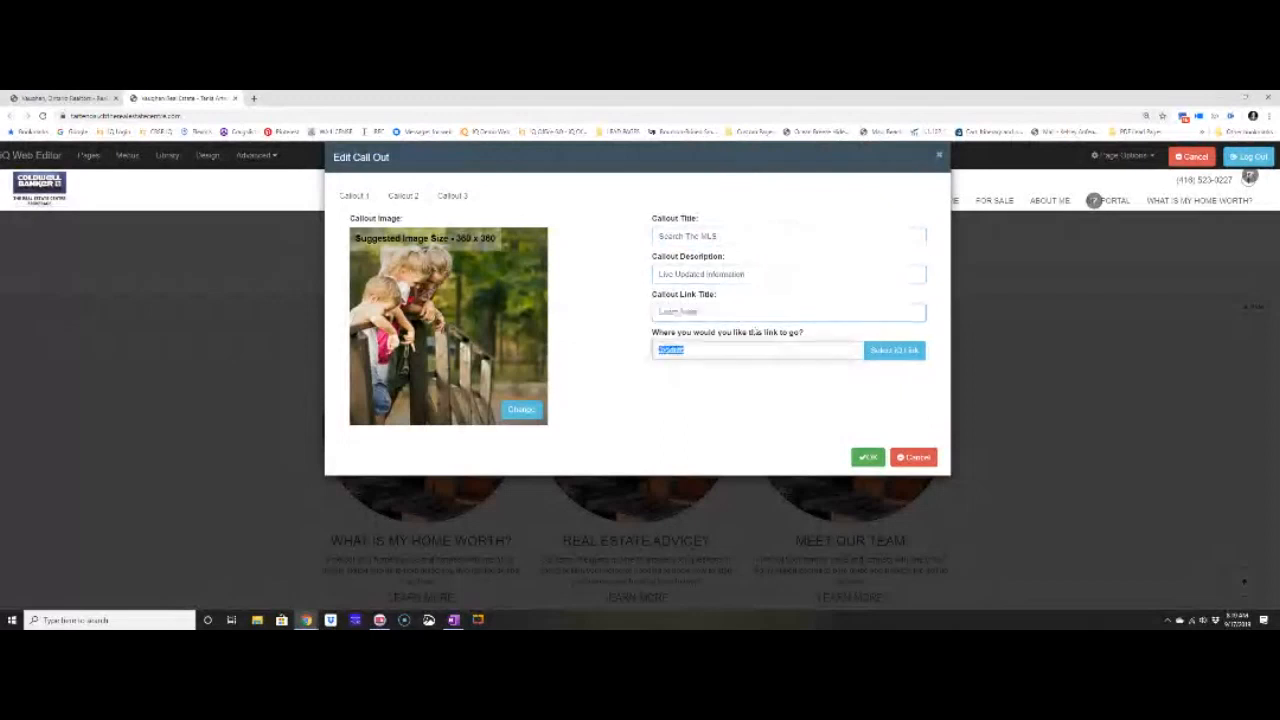
left_click(866, 351)
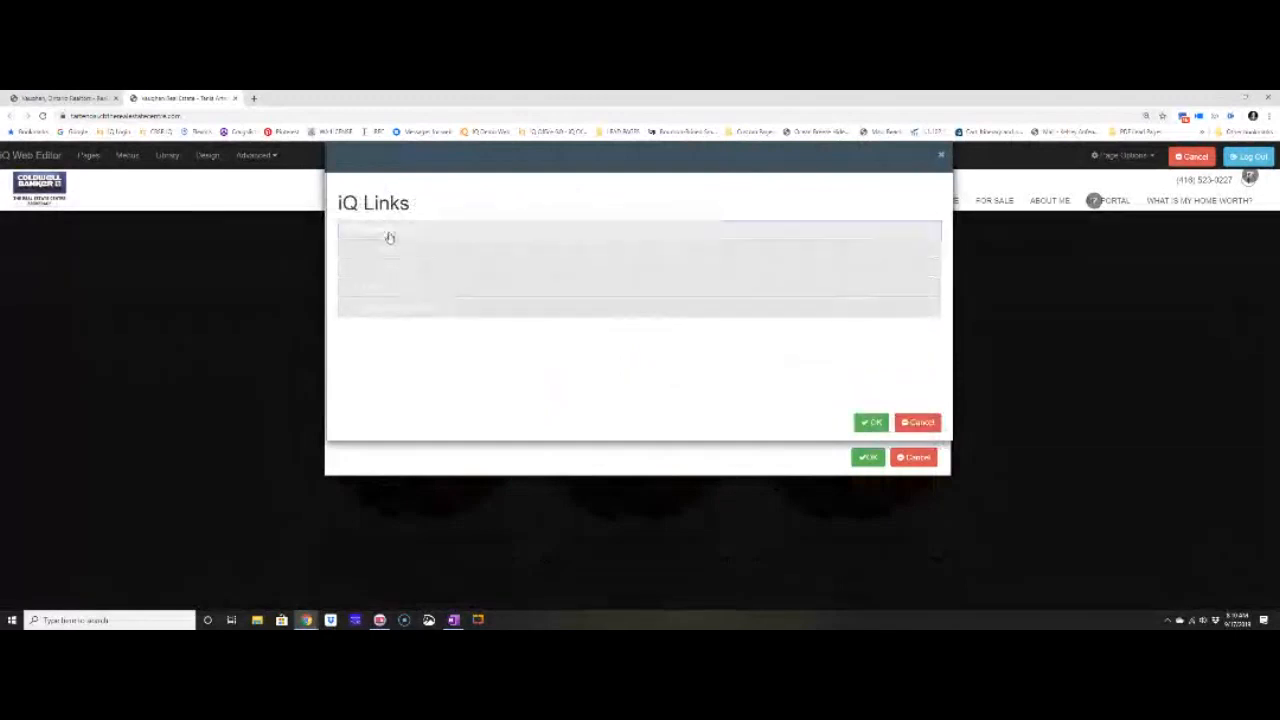
Set the callout's iQ link to Page: For Sale and confirm both dialogs.
left_click(390, 239)
left_click(554, 262)
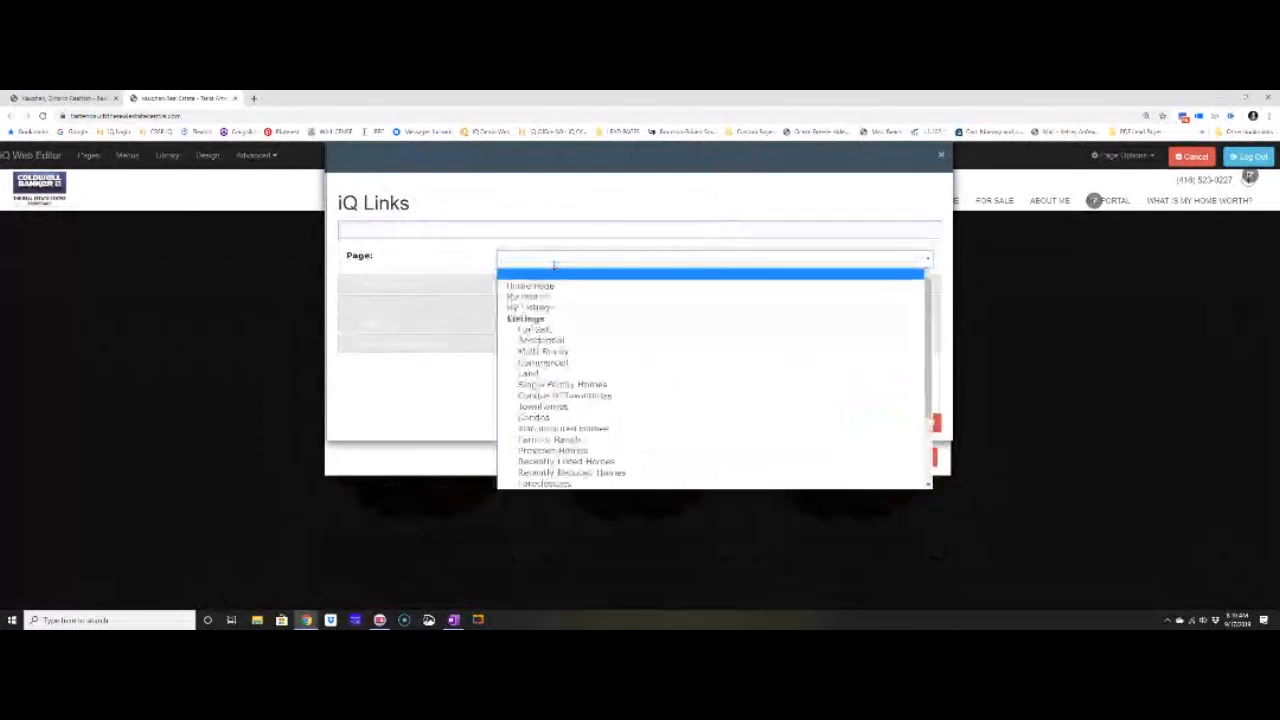
left_click(552, 330)
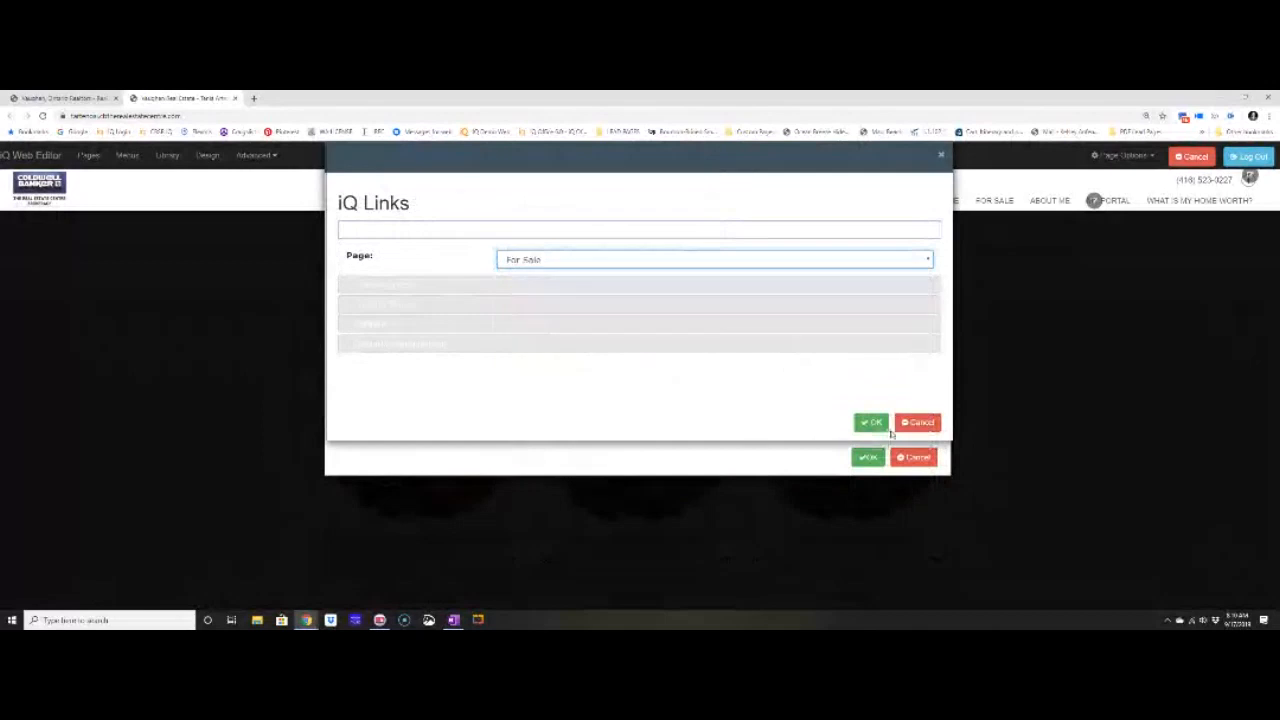
left_click(869, 424)
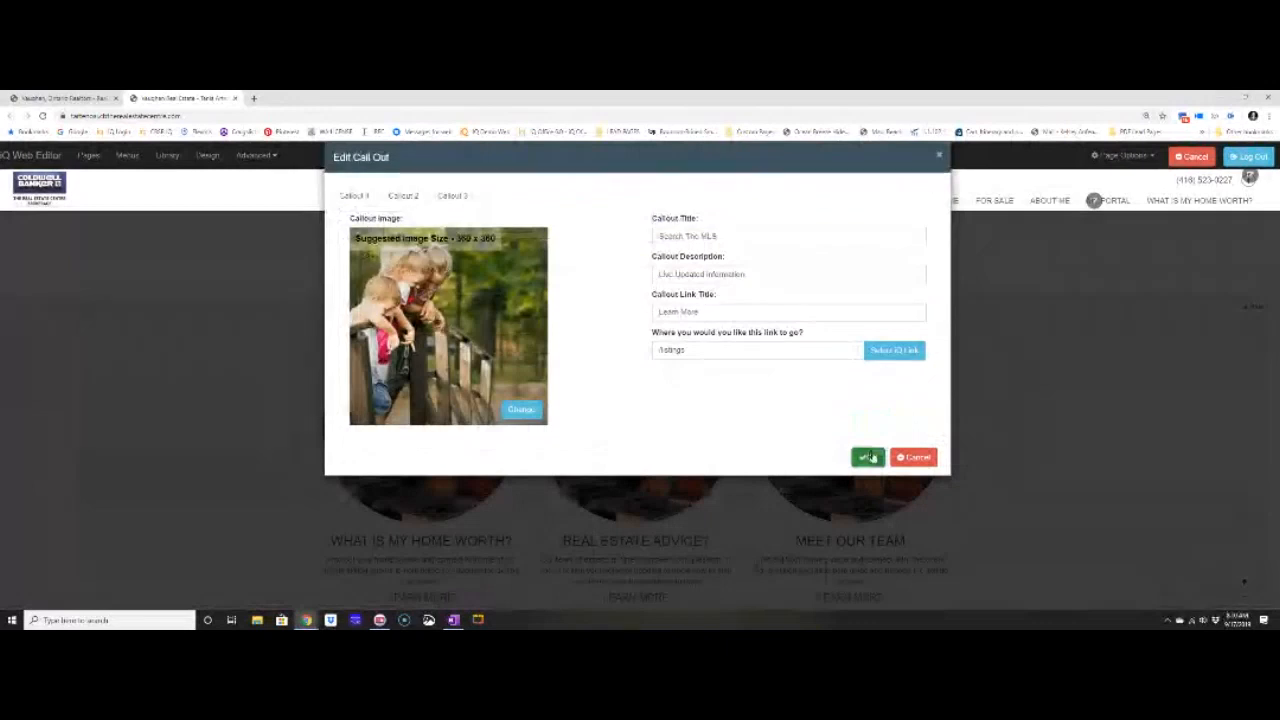
left_click(868, 457)
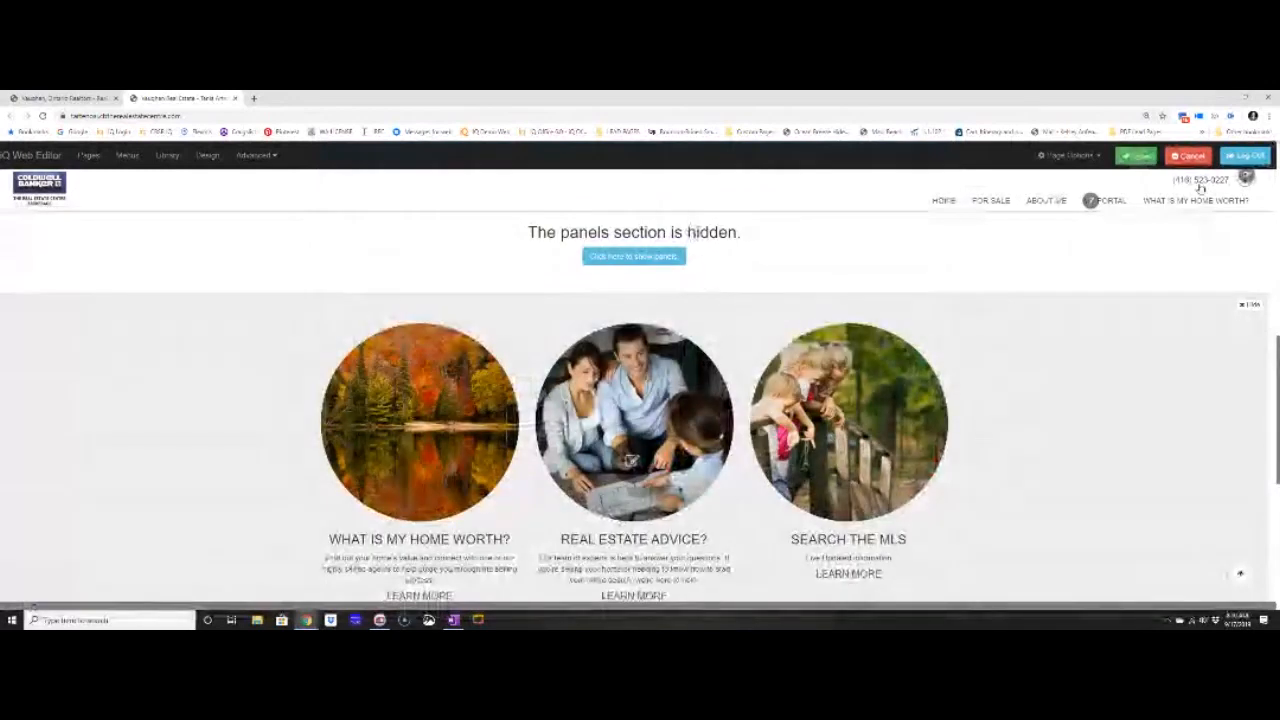
Save the homepage so its three callouts keep their new photos.
left_click(1140, 157)
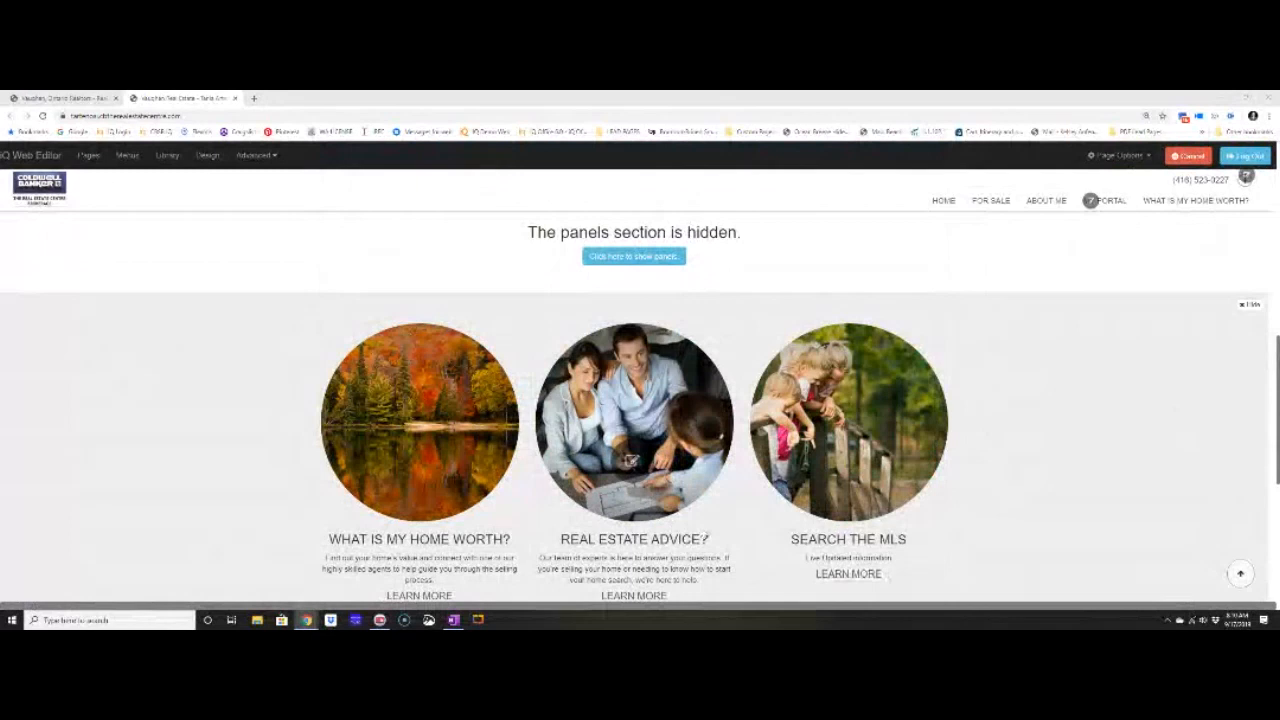
scroll(706, 538, "up", 5)
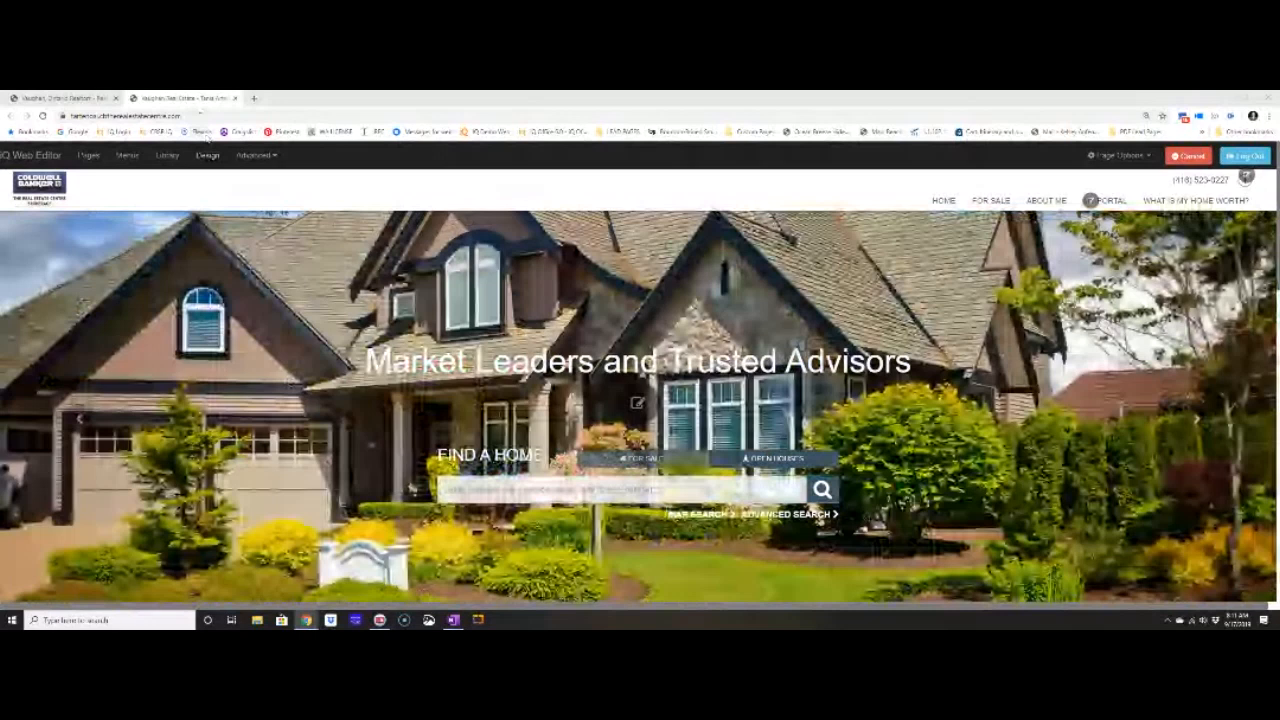
left_click(200, 116)
scroll(690, 450, "down", 20)
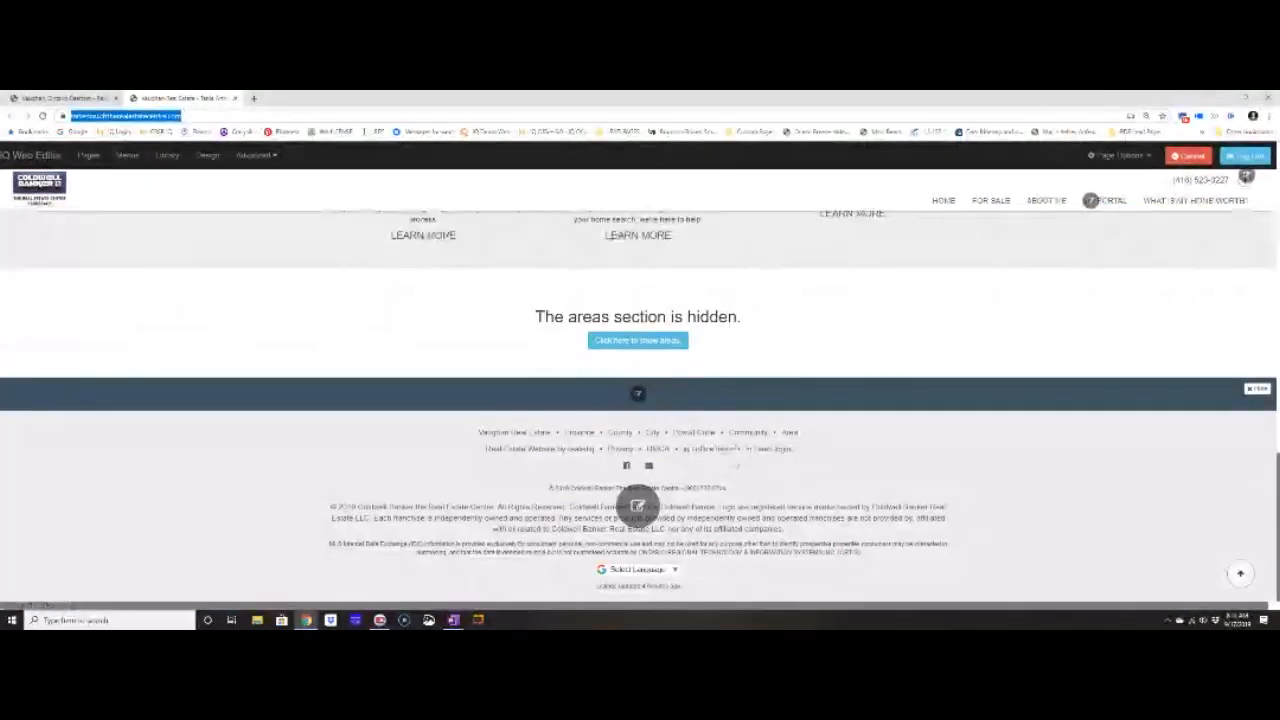
Open iQ Office in a new tab at 125% zoom, check My Account, then return to the editor.
left_click(697, 453)
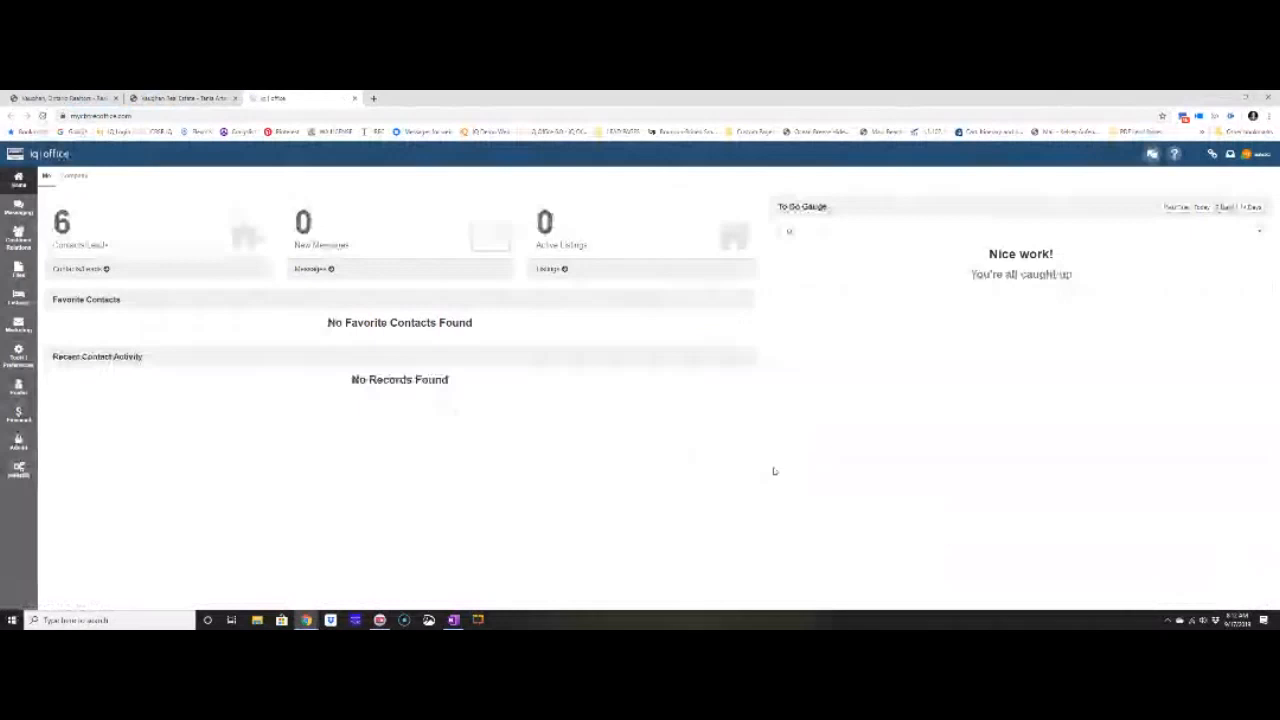
key("ctrl+plus")
key("ctrl+plus")
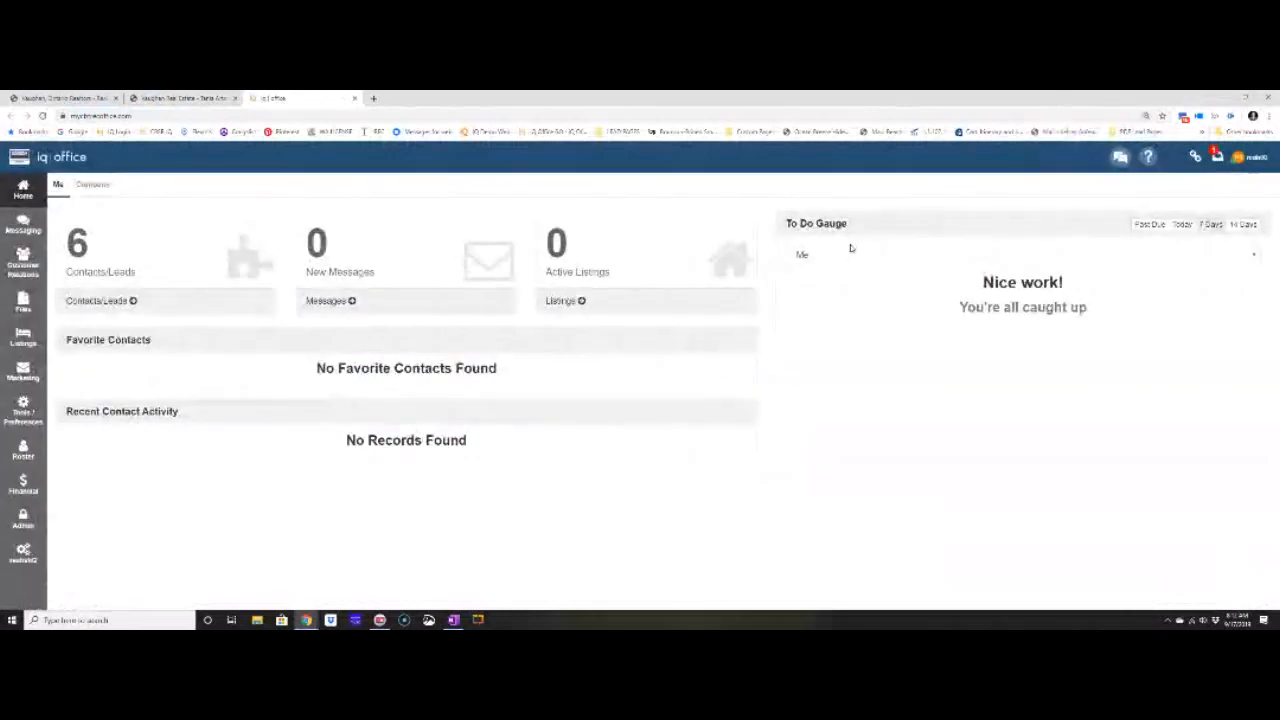
left_click(1253, 162)
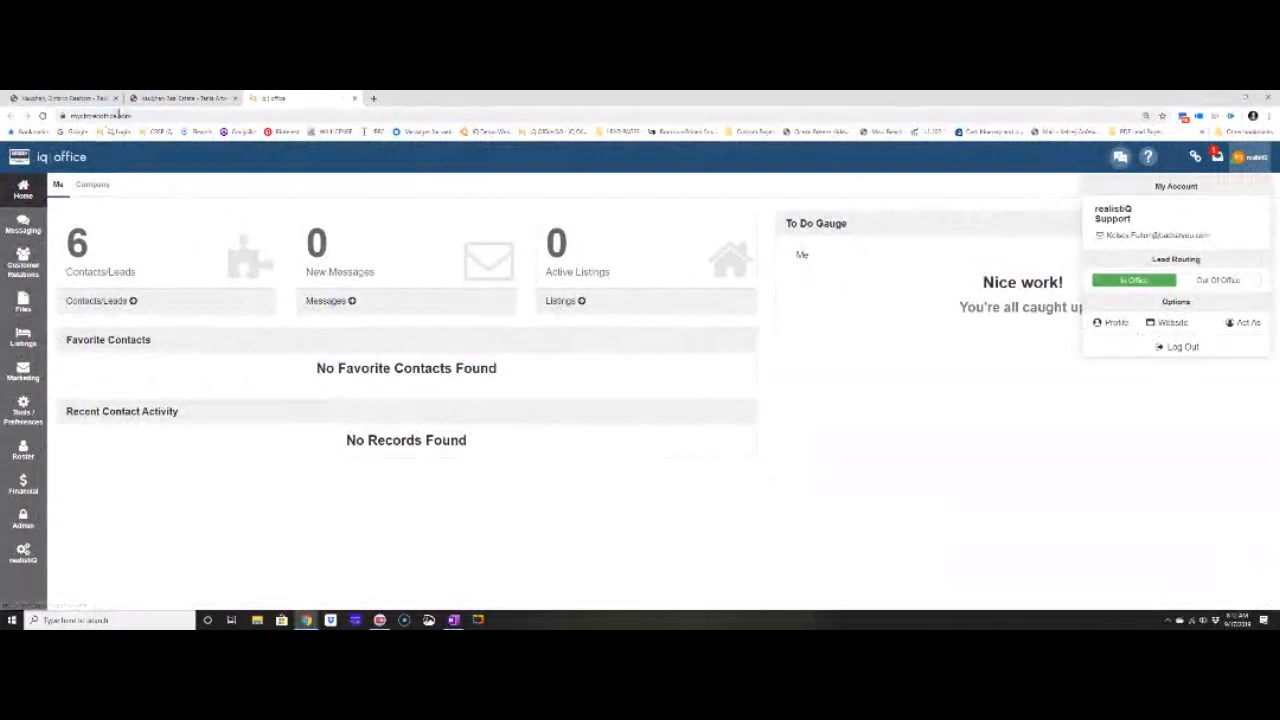
left_click(160, 99)
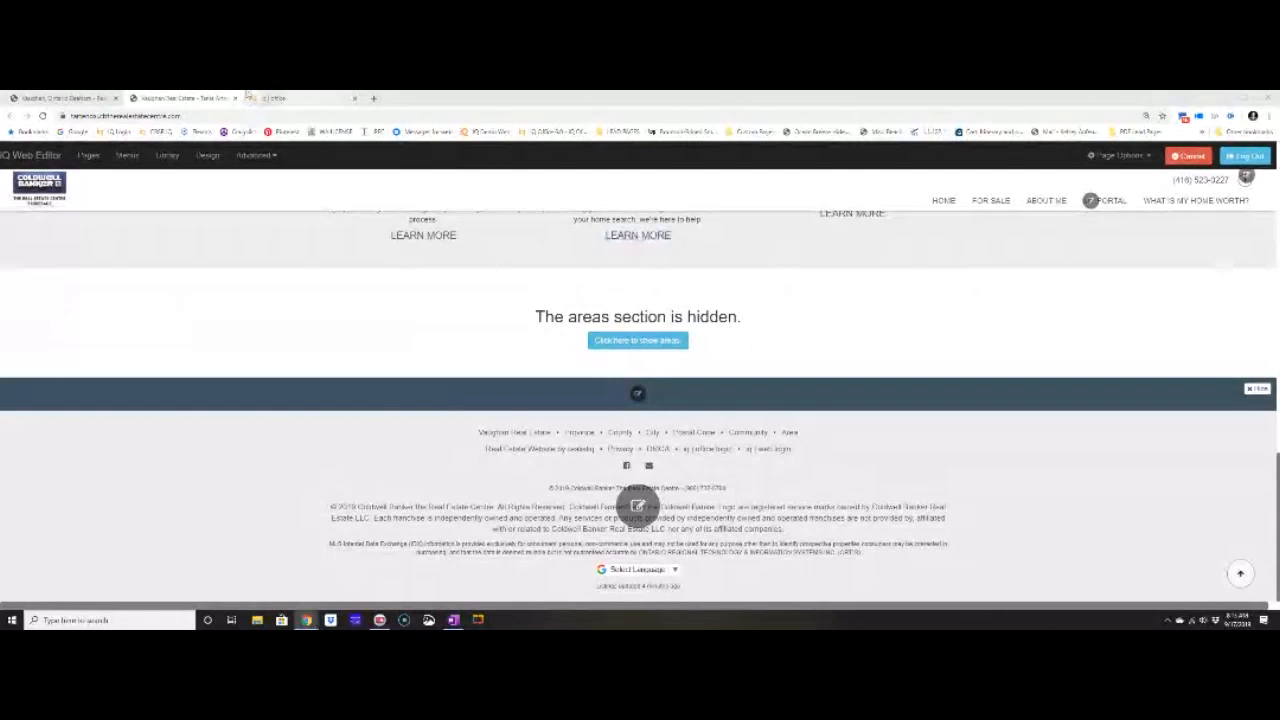
Switch to the iq office tab to view the iQ Office dashboard.
left_click(252, 97)
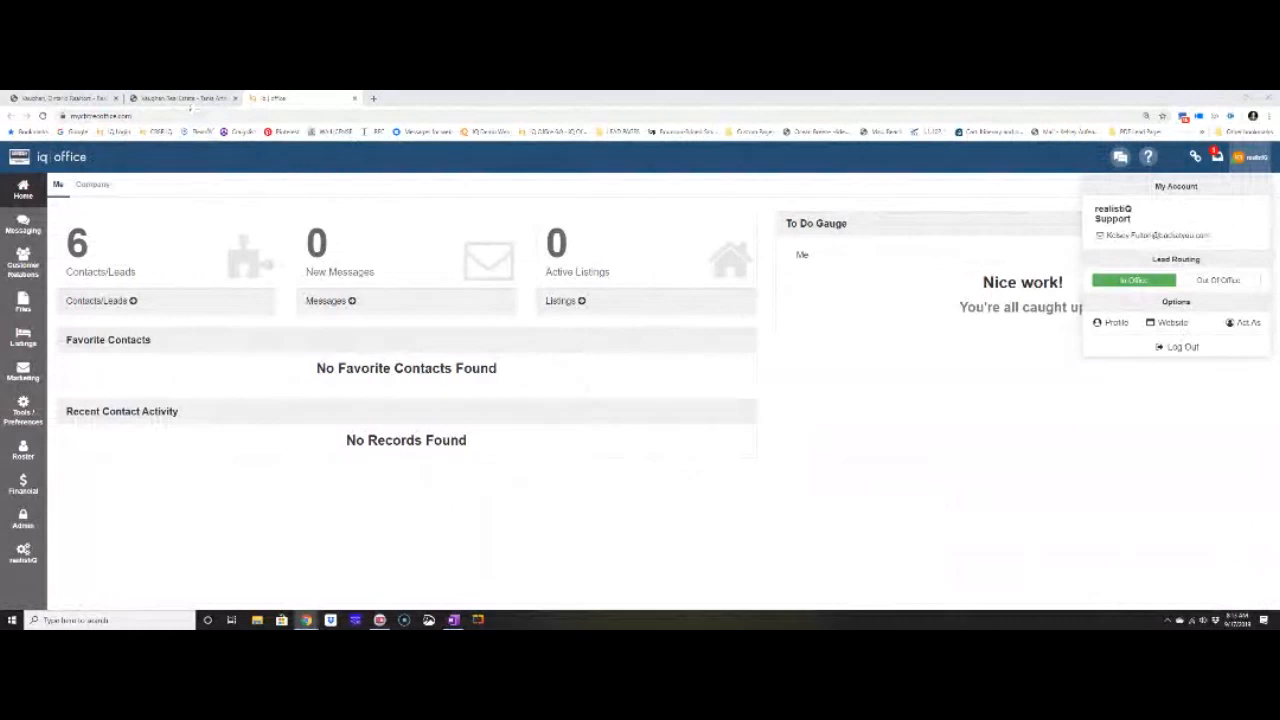
Return to the Vaughan Real Estate website editor tab.
left_click(188, 100)
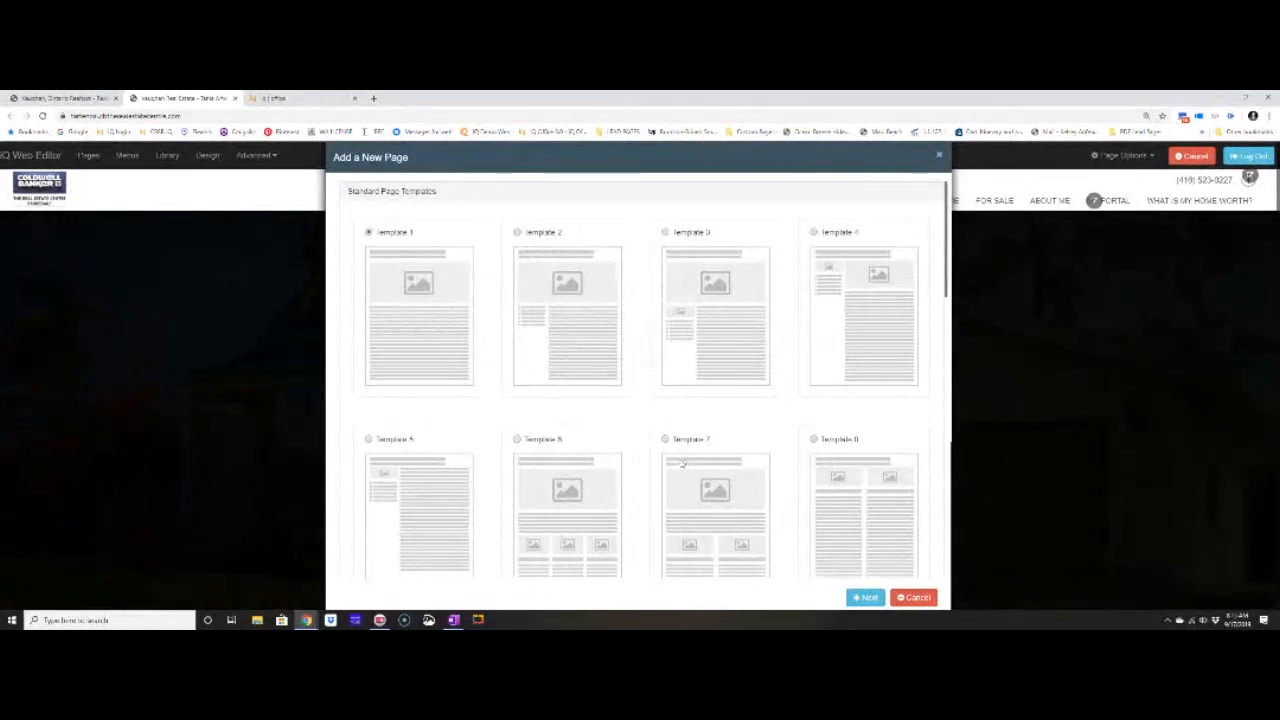
Pick Areas Template 1 from the Dynamic Page Templates and continue to the page details.
scroll(654, 491, "down", 7)
scroll(666, 524, "down", 2)
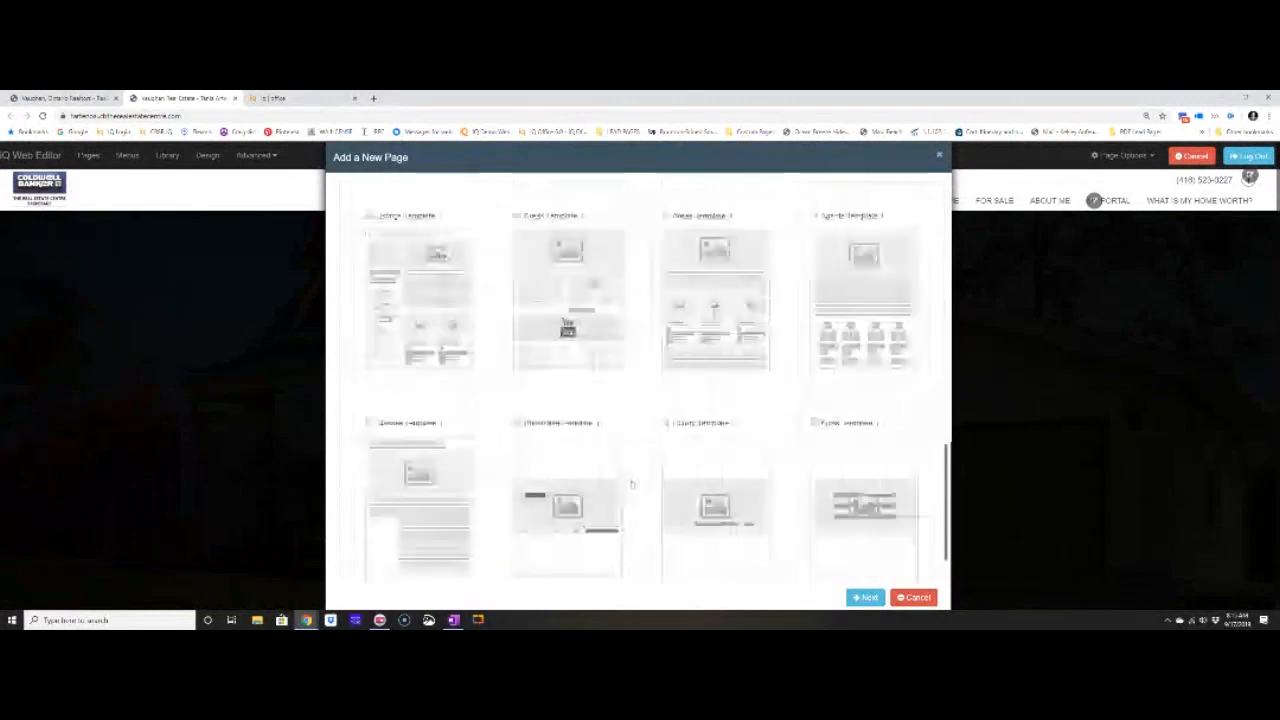
scroll(666, 524, "up", 3)
left_click_drag(347, 325, 497, 324)
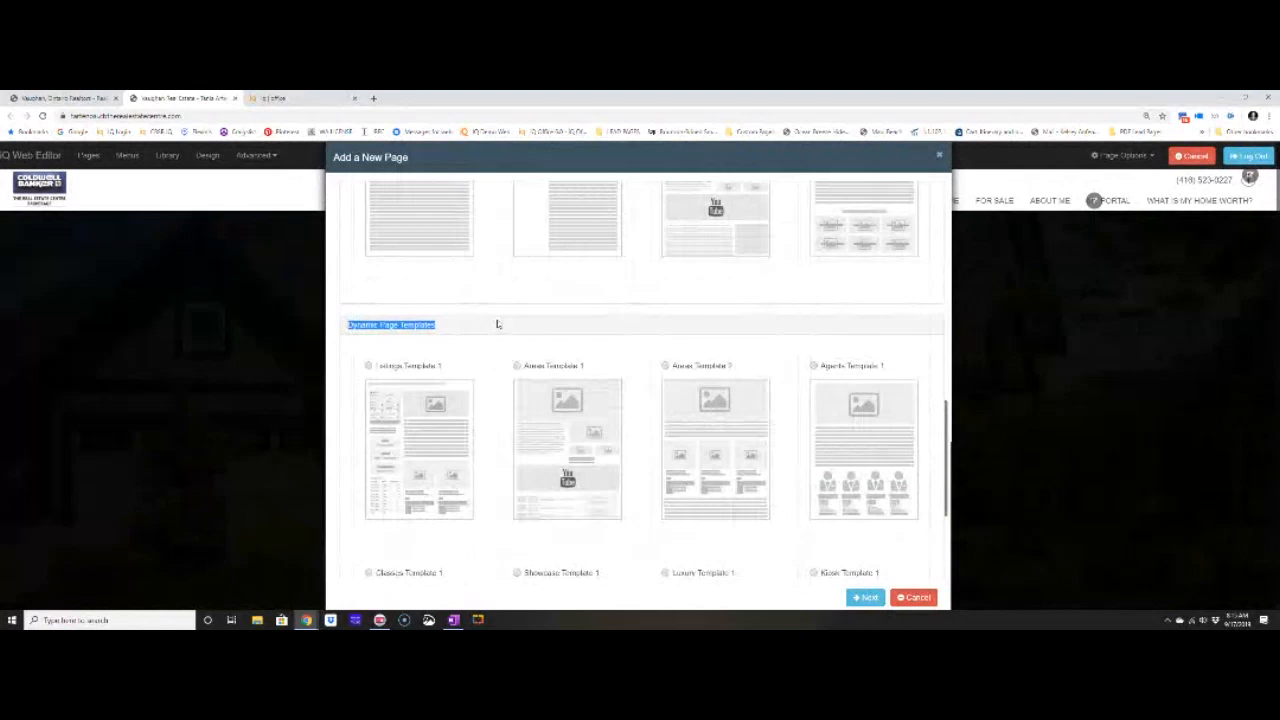
scroll(497, 324, "down", 1)
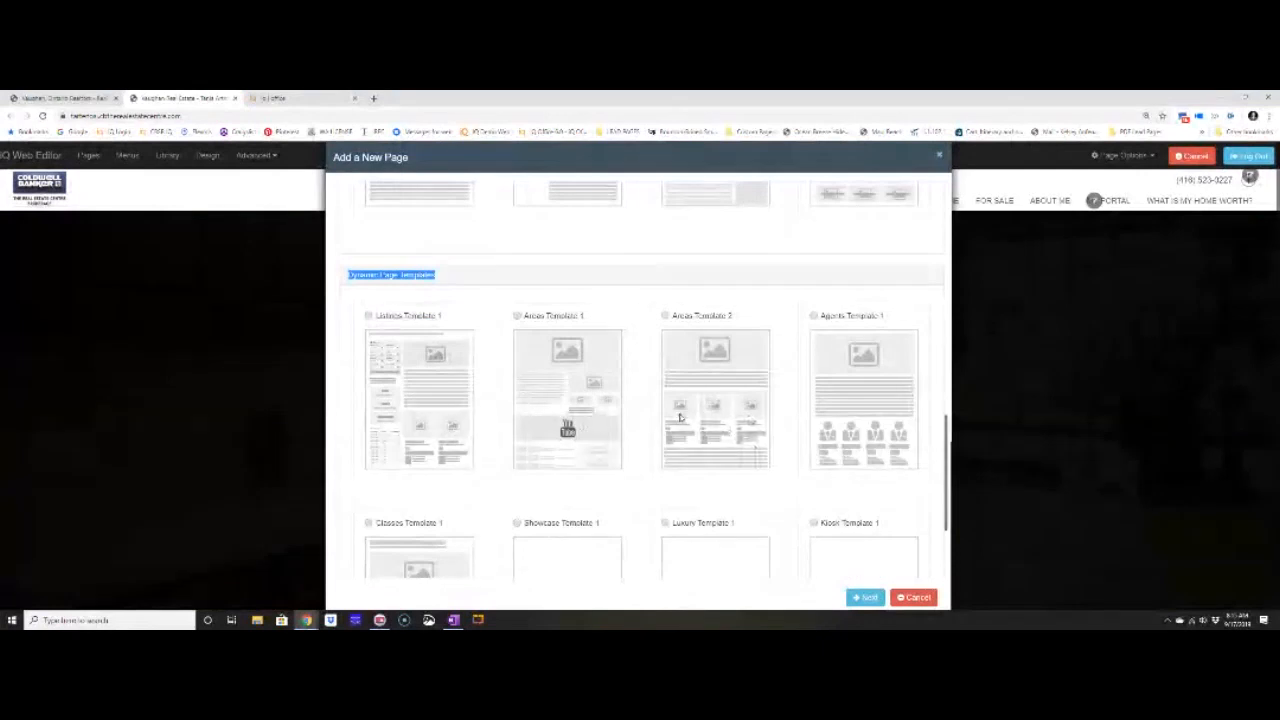
left_click(517, 316)
left_click(866, 598)
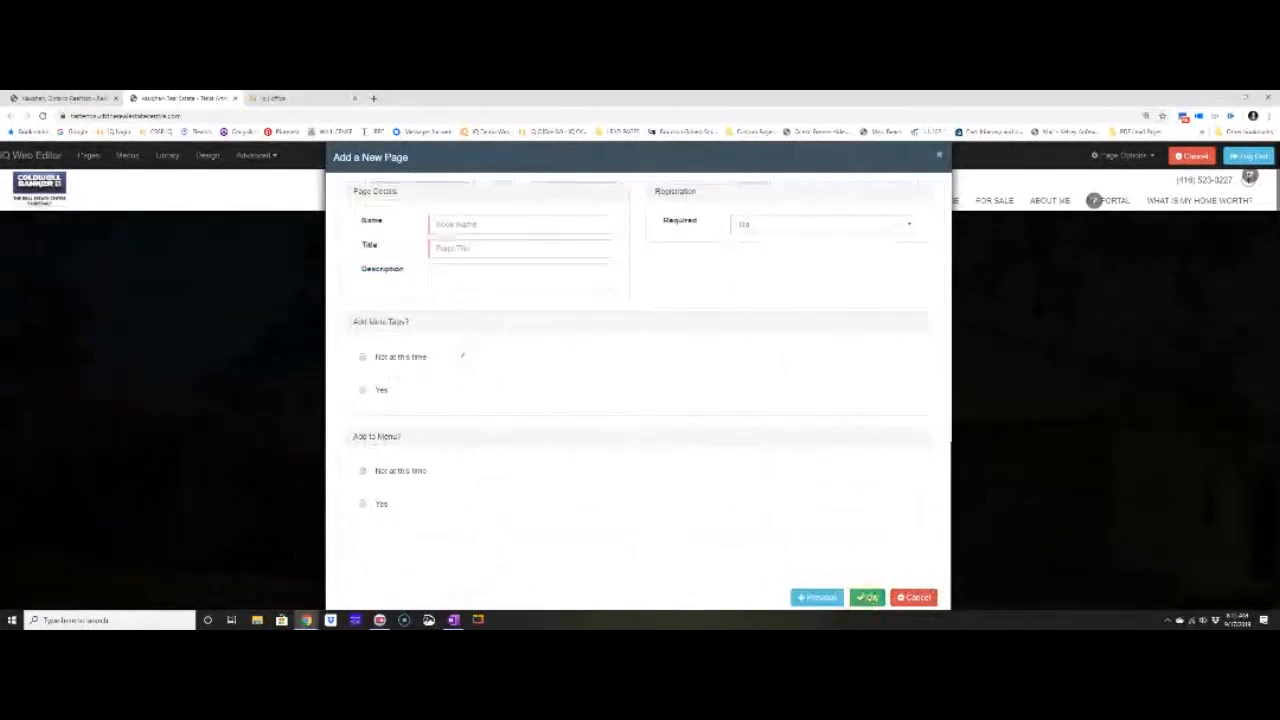
Enter page name 'New Listings This Week' and title 'New To The Market'.
left_click(480, 227)
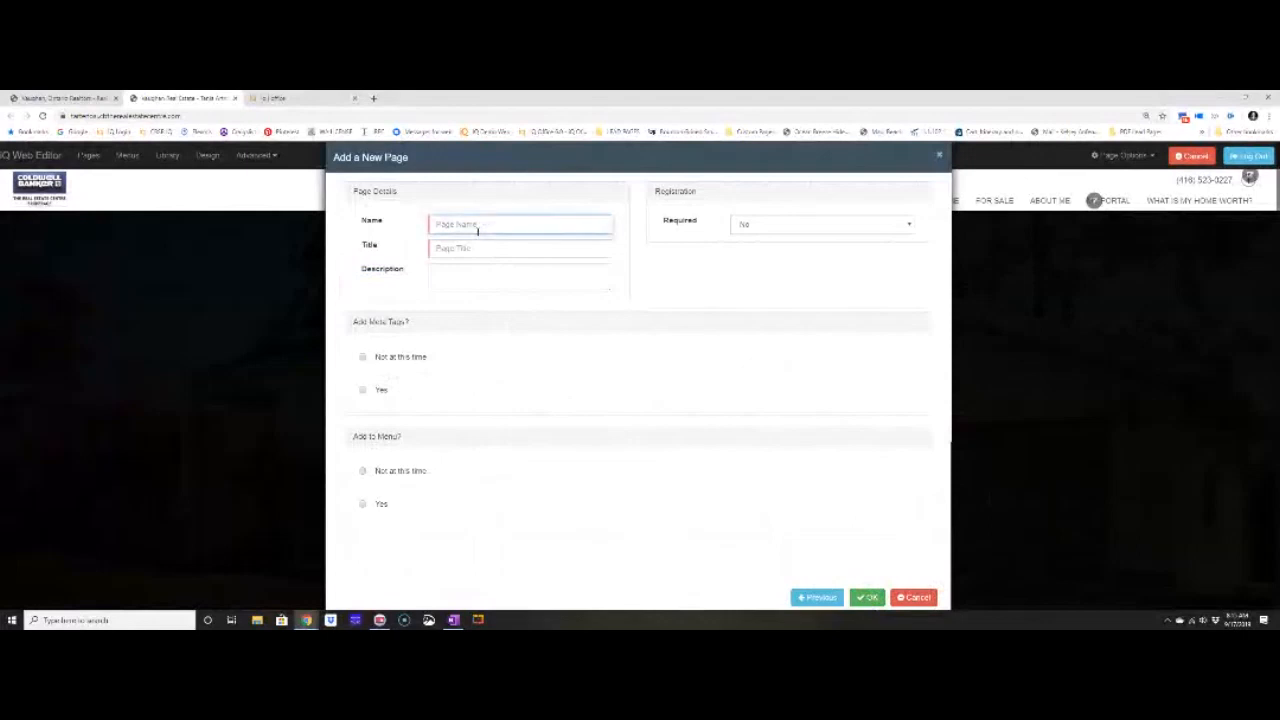
type("New Listi")
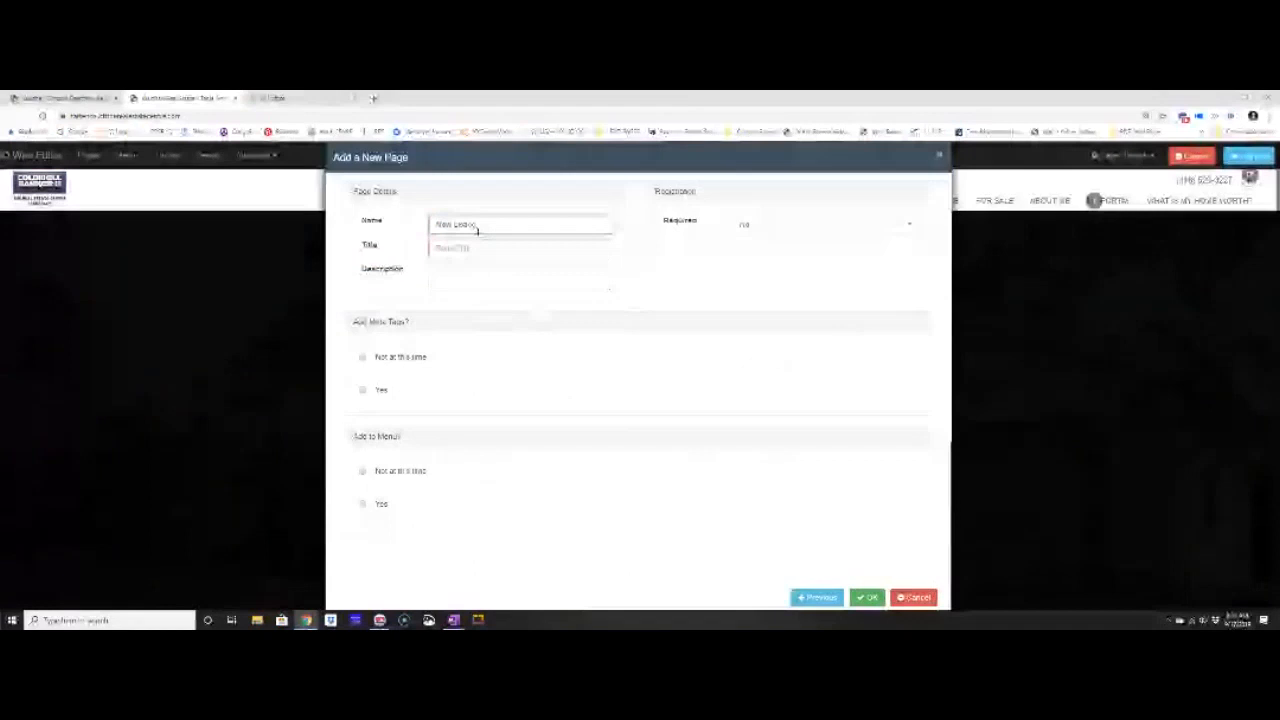
type("ngs This Week")
key("Tab")
type("New To The Ma")
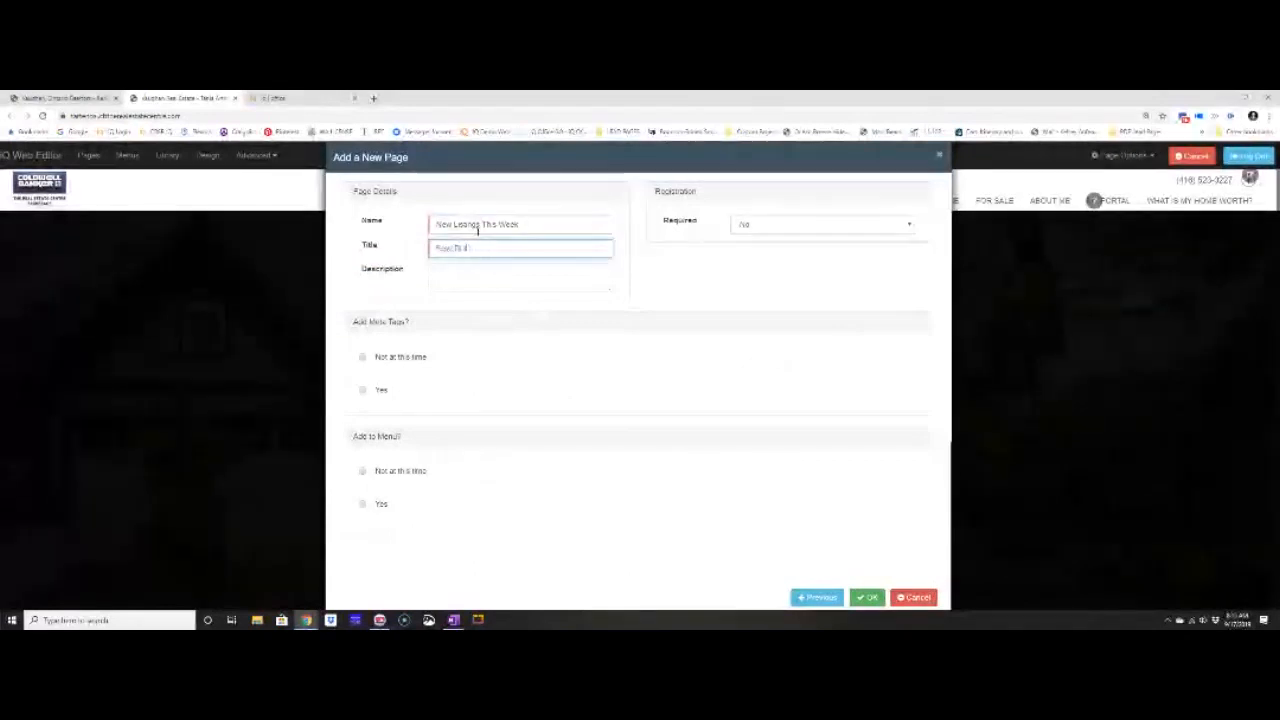
type("rket")
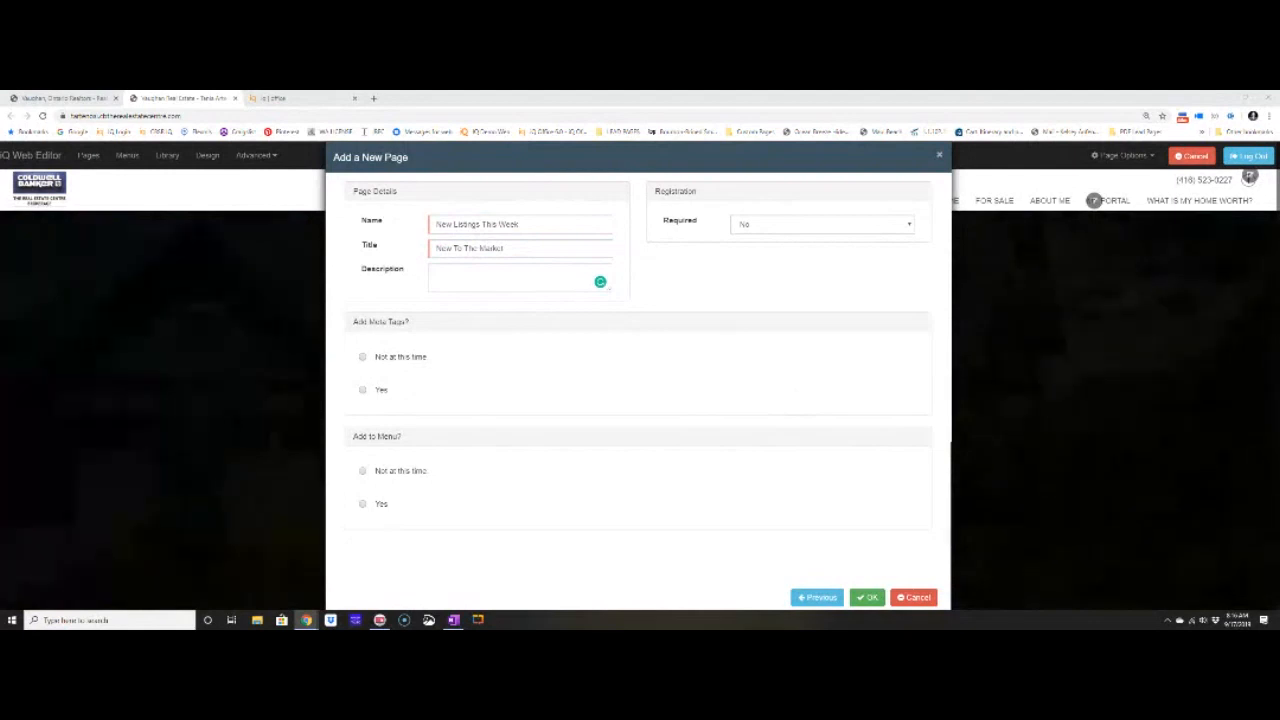
left_click(475, 274)
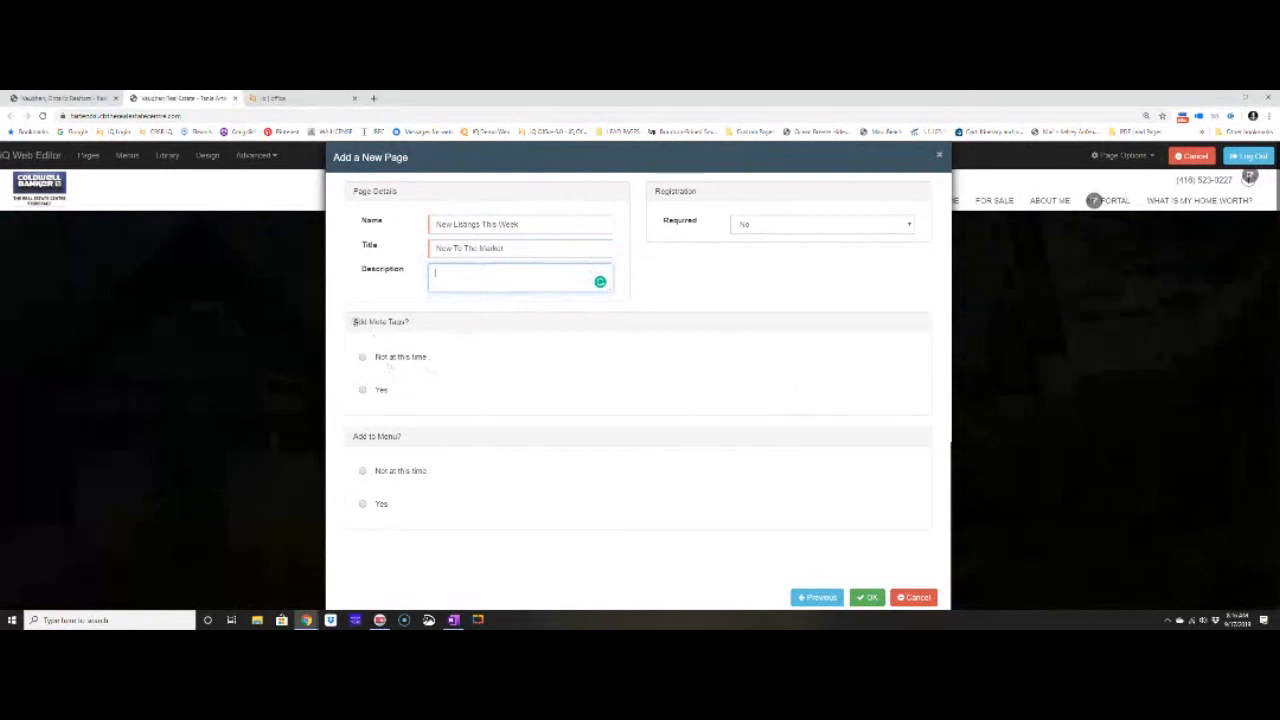
Review the meta tags and Registration sections, leaving Add Meta Tags and Add to Menu on 'Not at this time'.
left_click_drag(355, 322, 417, 326)
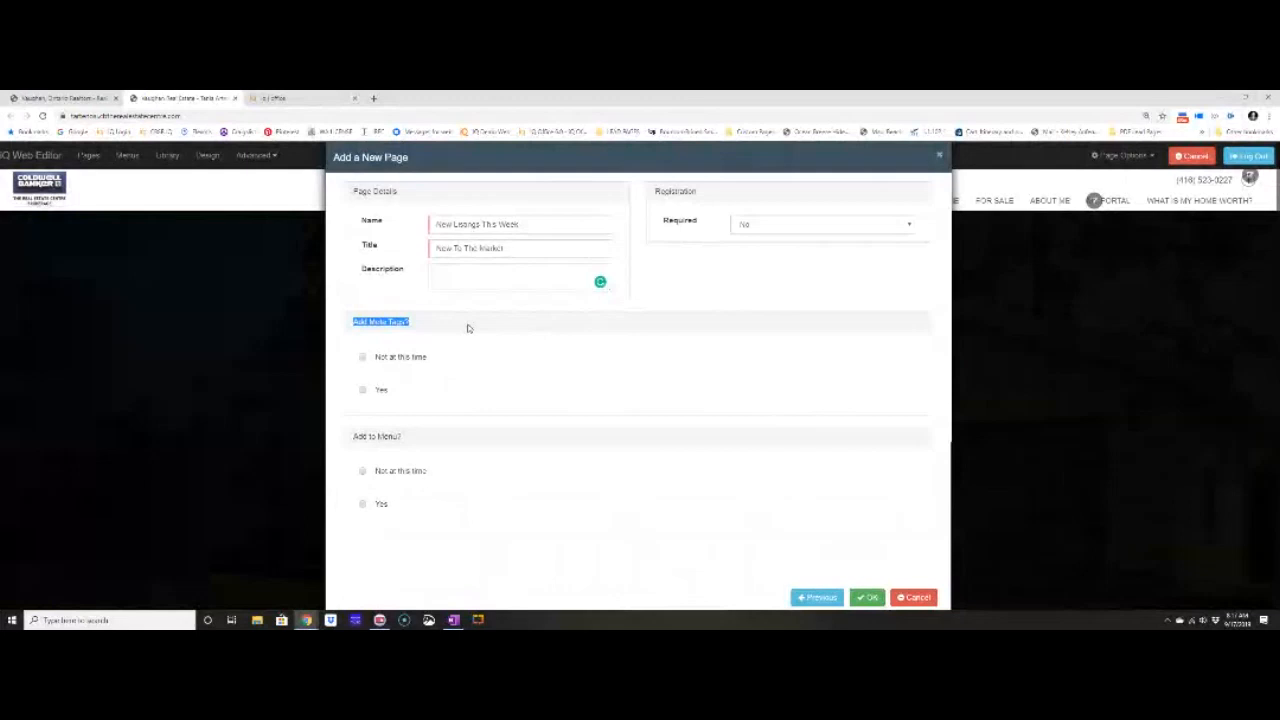
left_click_drag(653, 190, 727, 199)
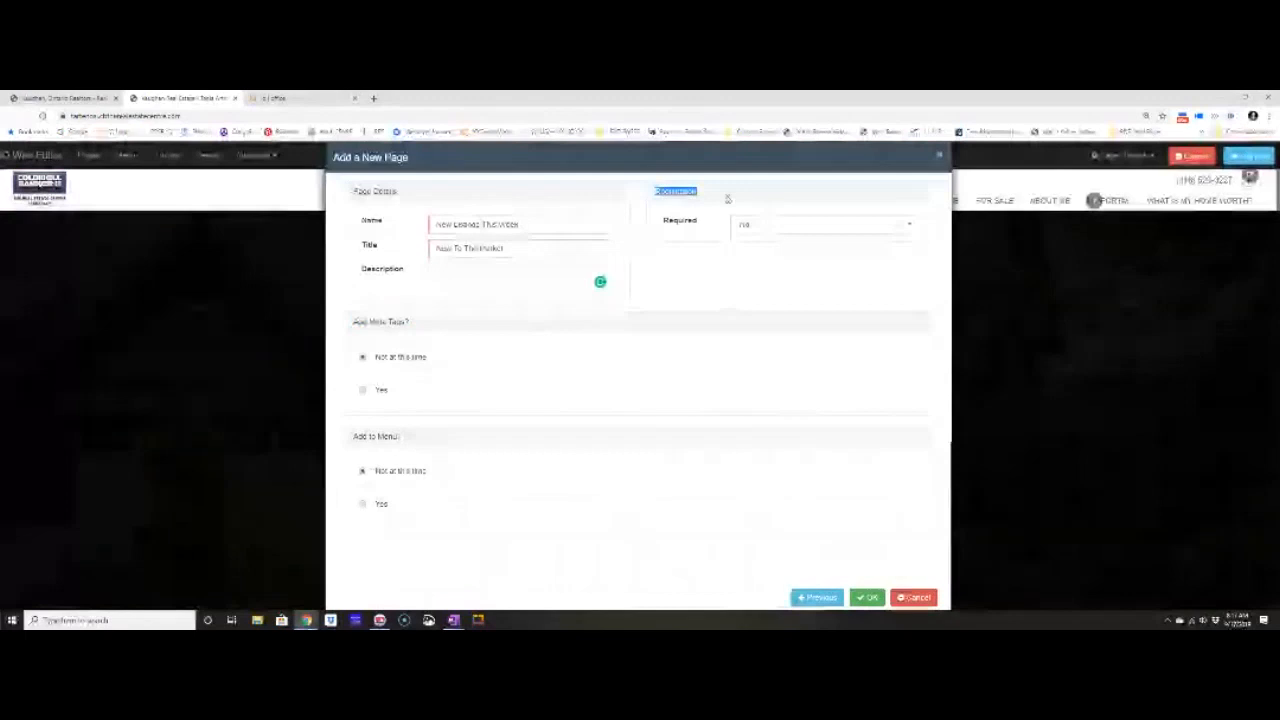
left_click(727, 210)
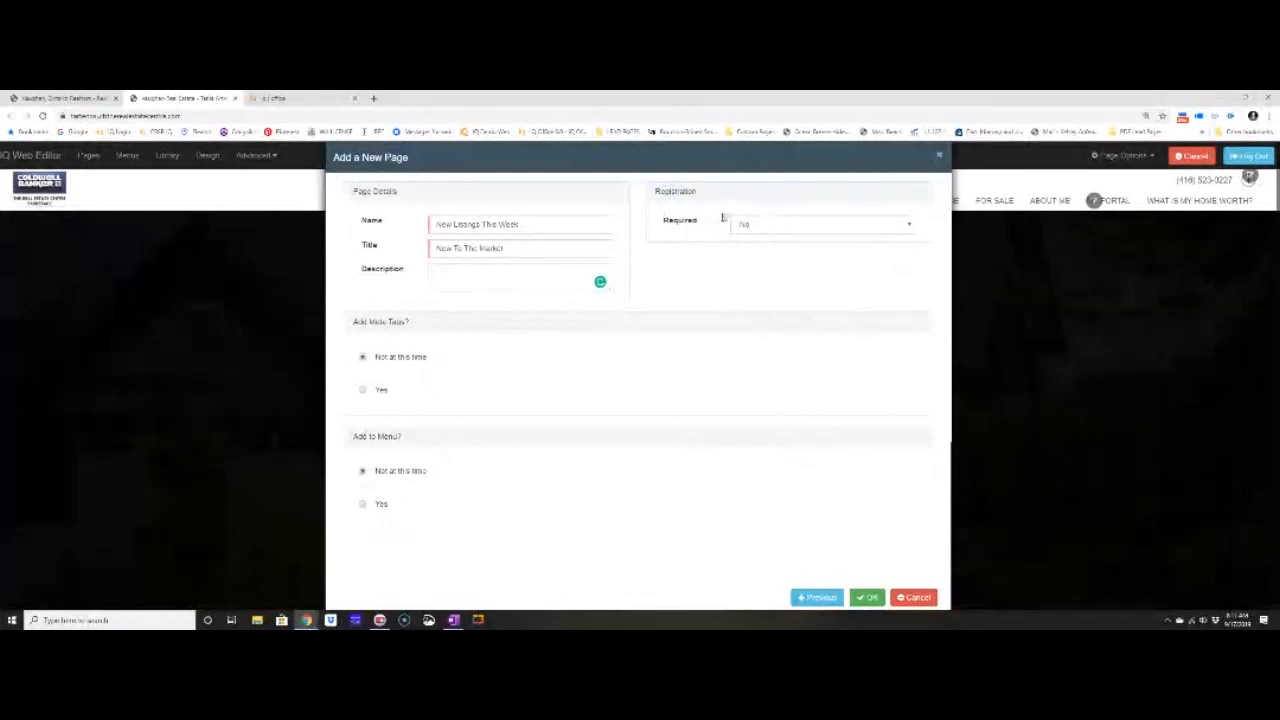
Set Registration Required to Yes, revealing the Type, Visit and Lead Source settings.
left_click(816, 224)
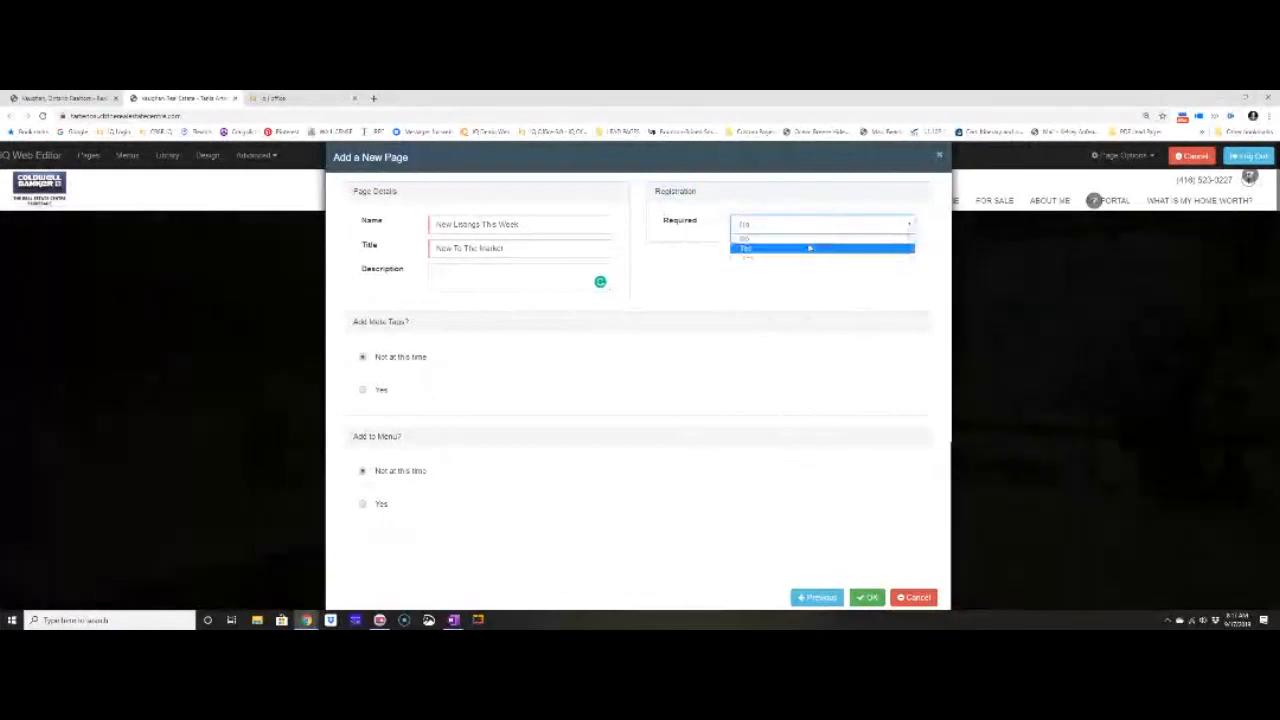
left_click(808, 247)
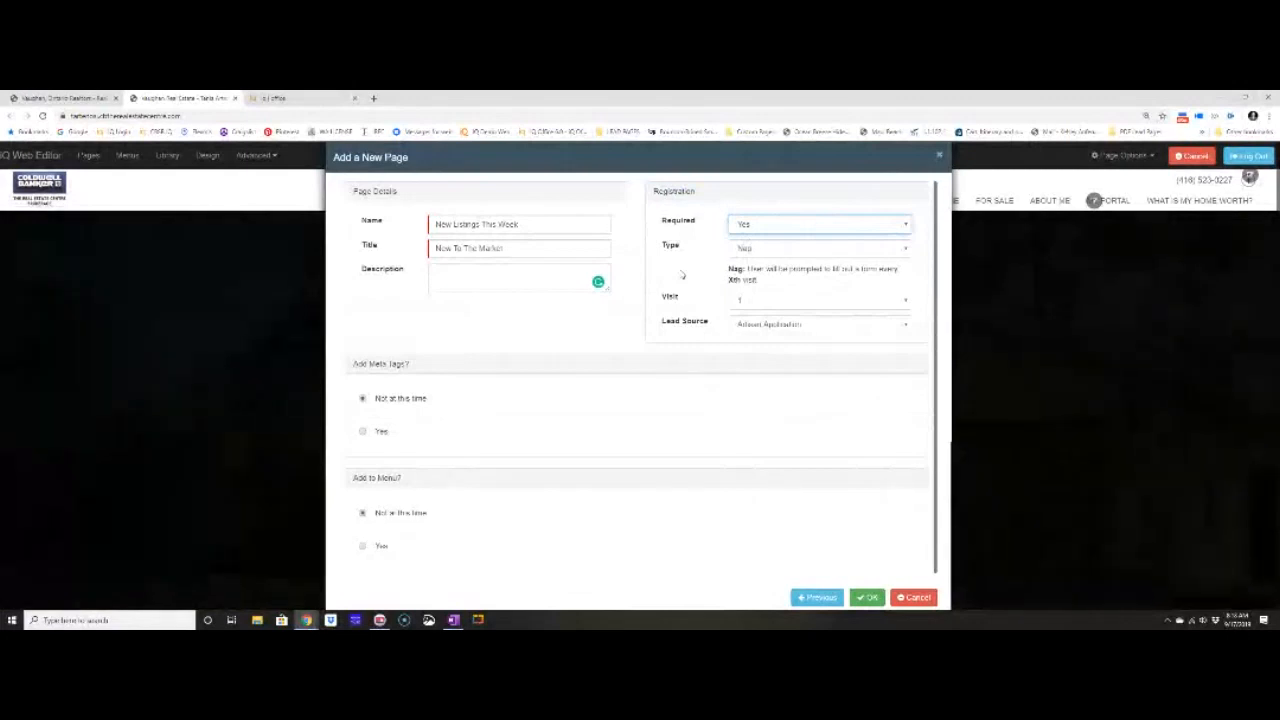
left_click(738, 247)
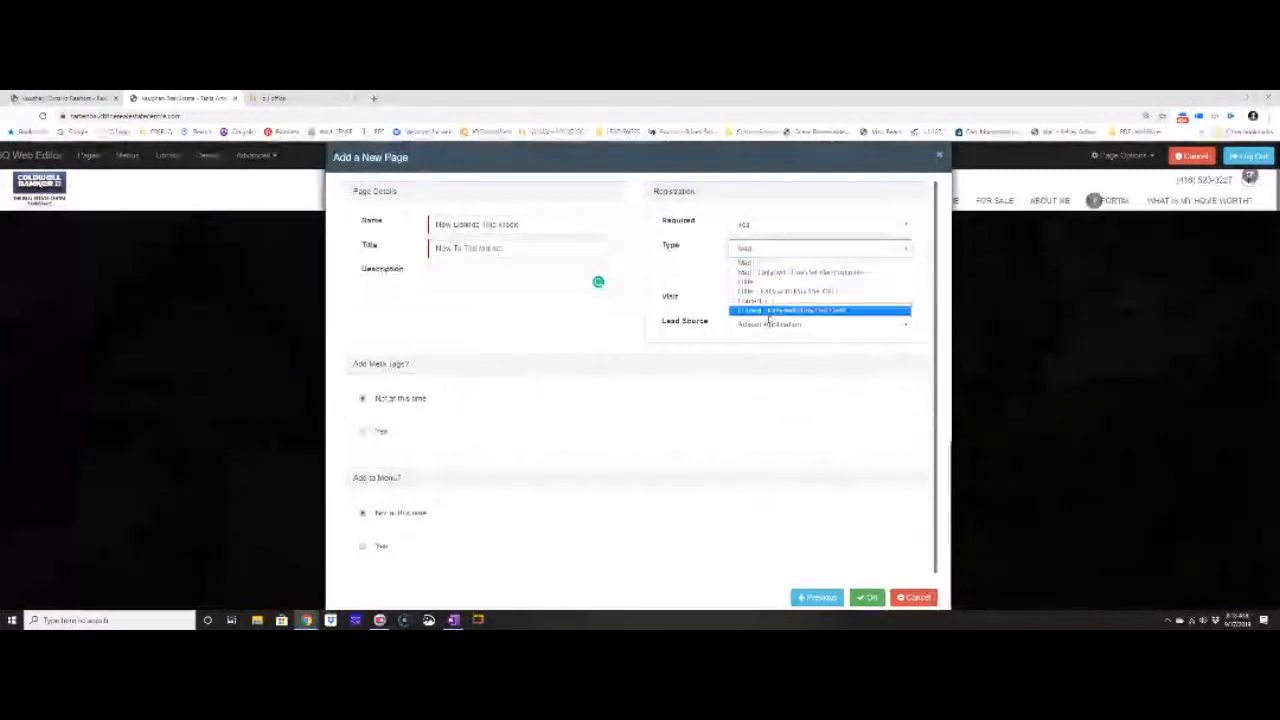
Set registration type 'Offer - Only with Pay Per Click' and lead source 'Search Site Request for Information'.
left_click(773, 291)
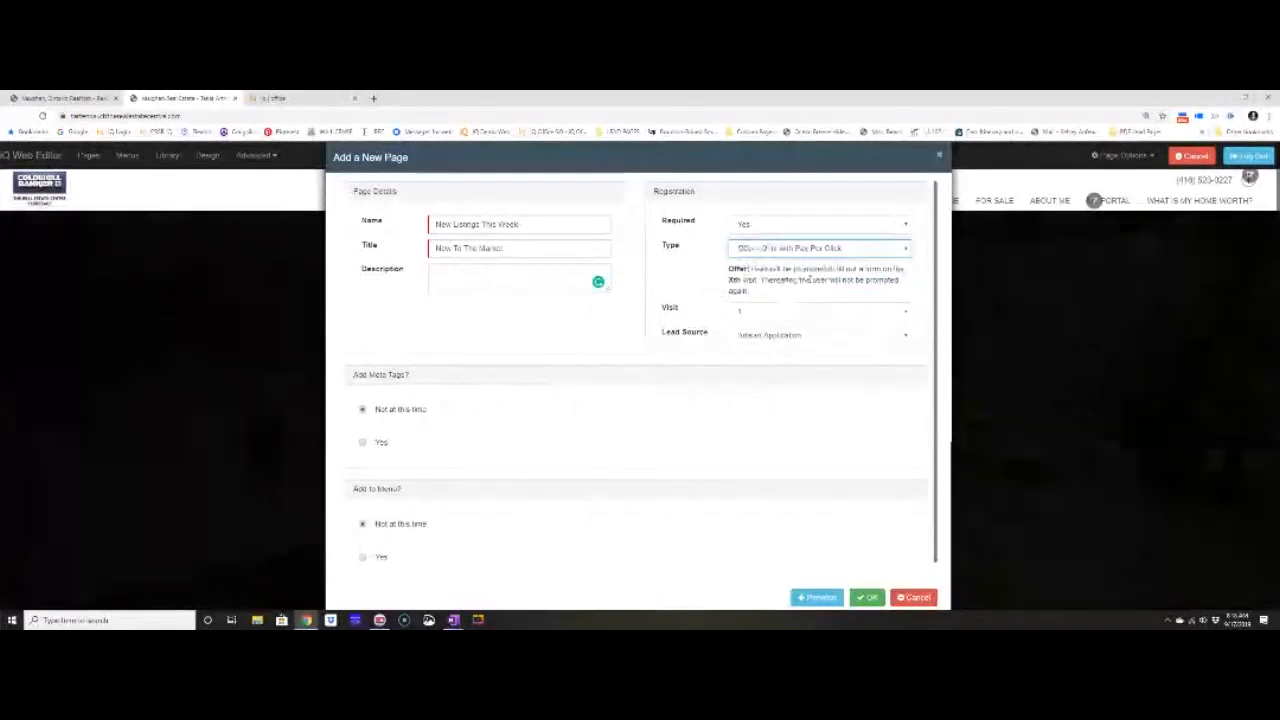
left_click(759, 338)
scroll(771, 449, "down", 5)
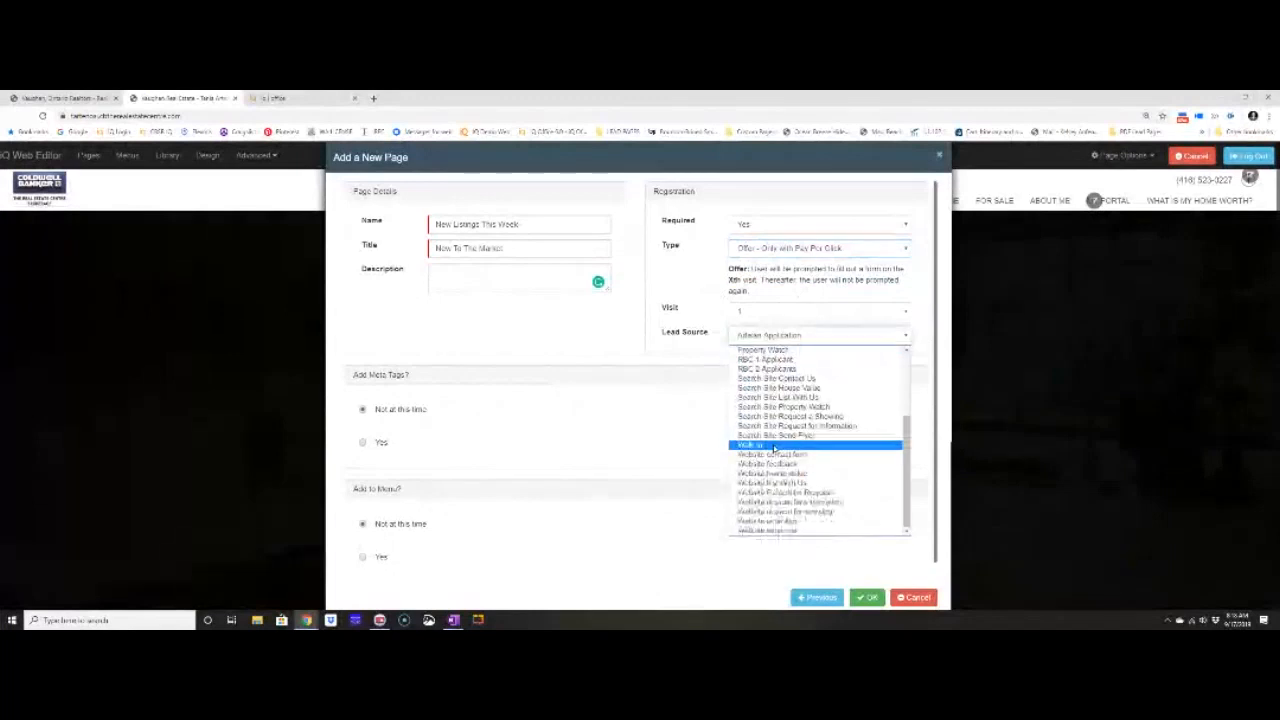
left_click(738, 432)
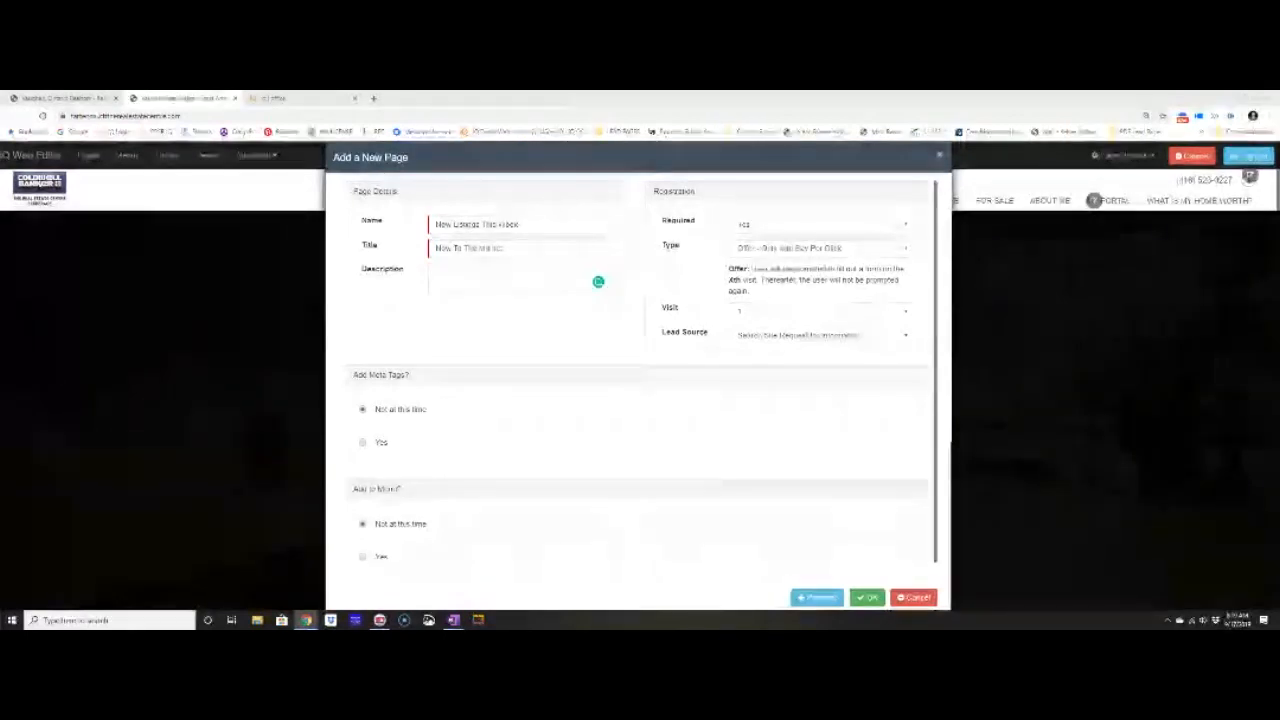
Create the New To The Market page, then edit it and confirm the Vaughan area map block.
left_click(867, 597)
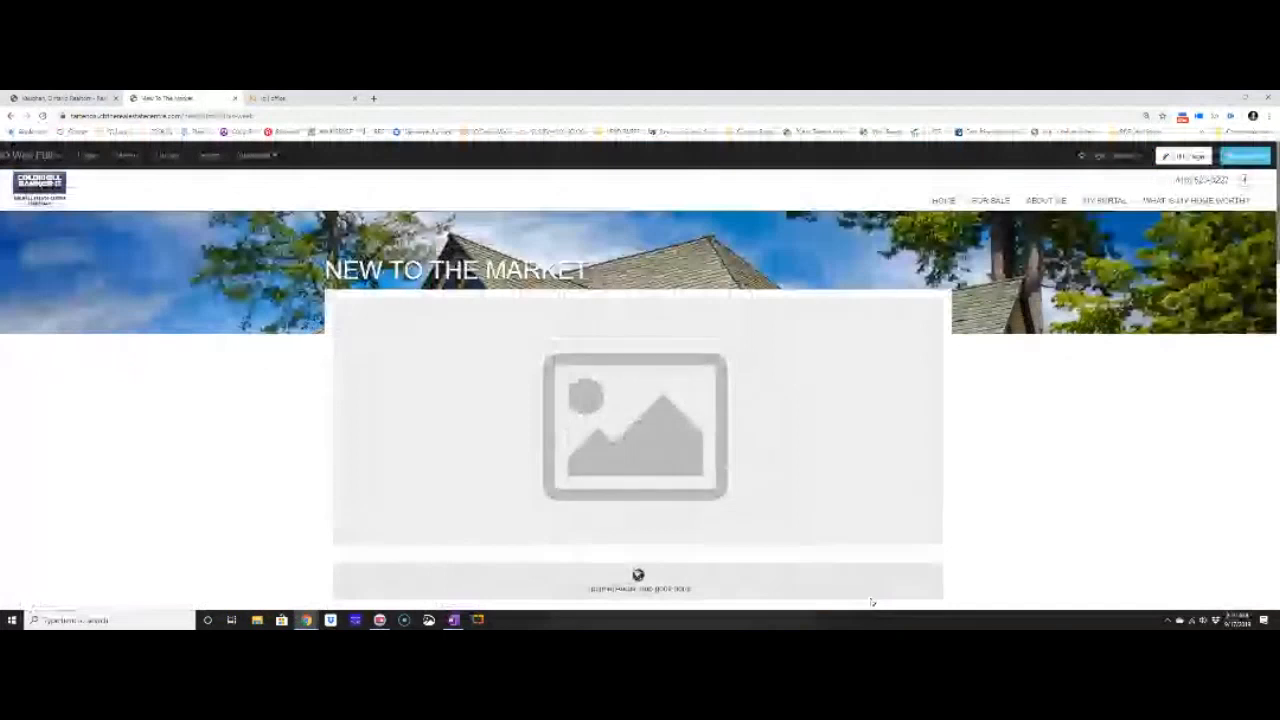
left_click(1205, 157)
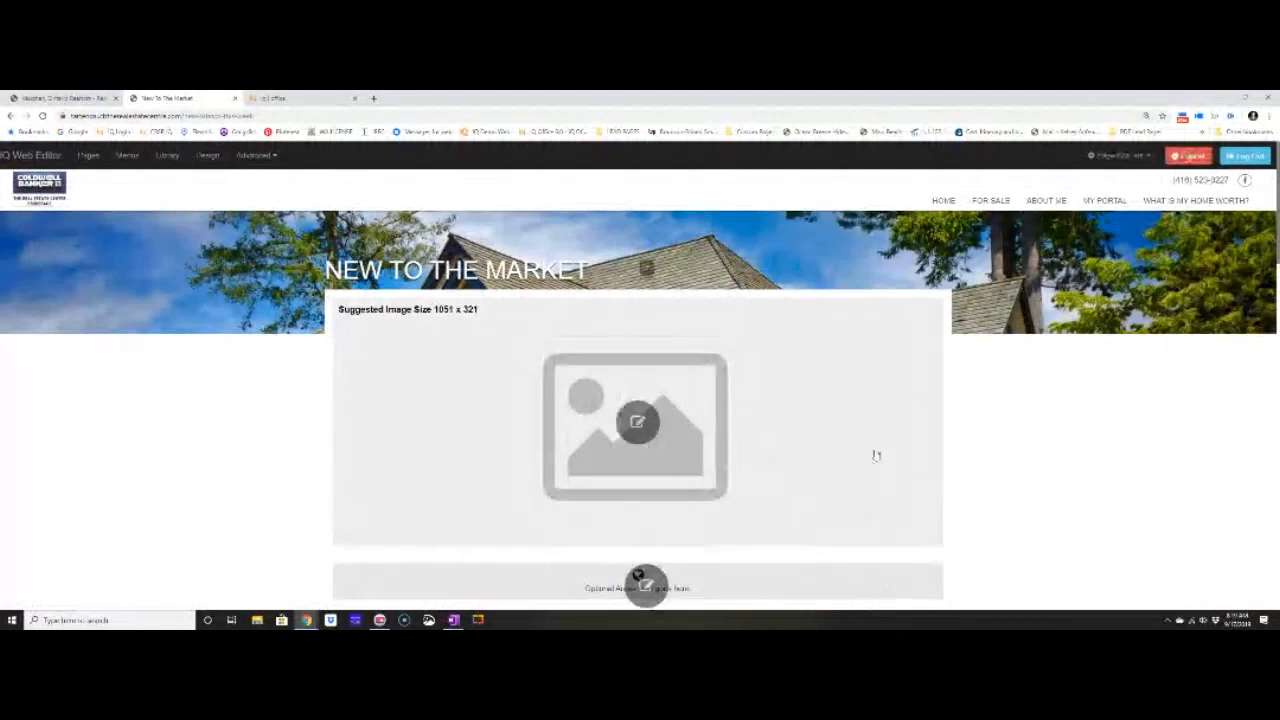
scroll(643, 420, "down", 1)
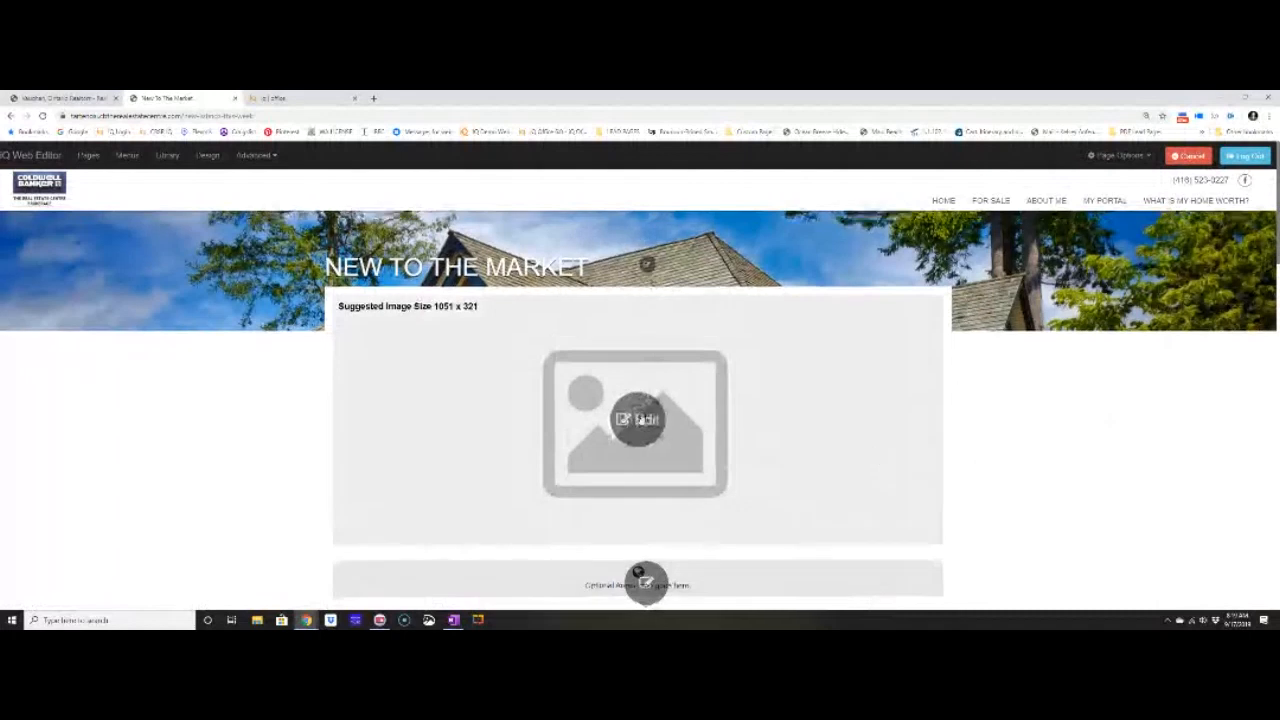
scroll(645, 400, "down", 1)
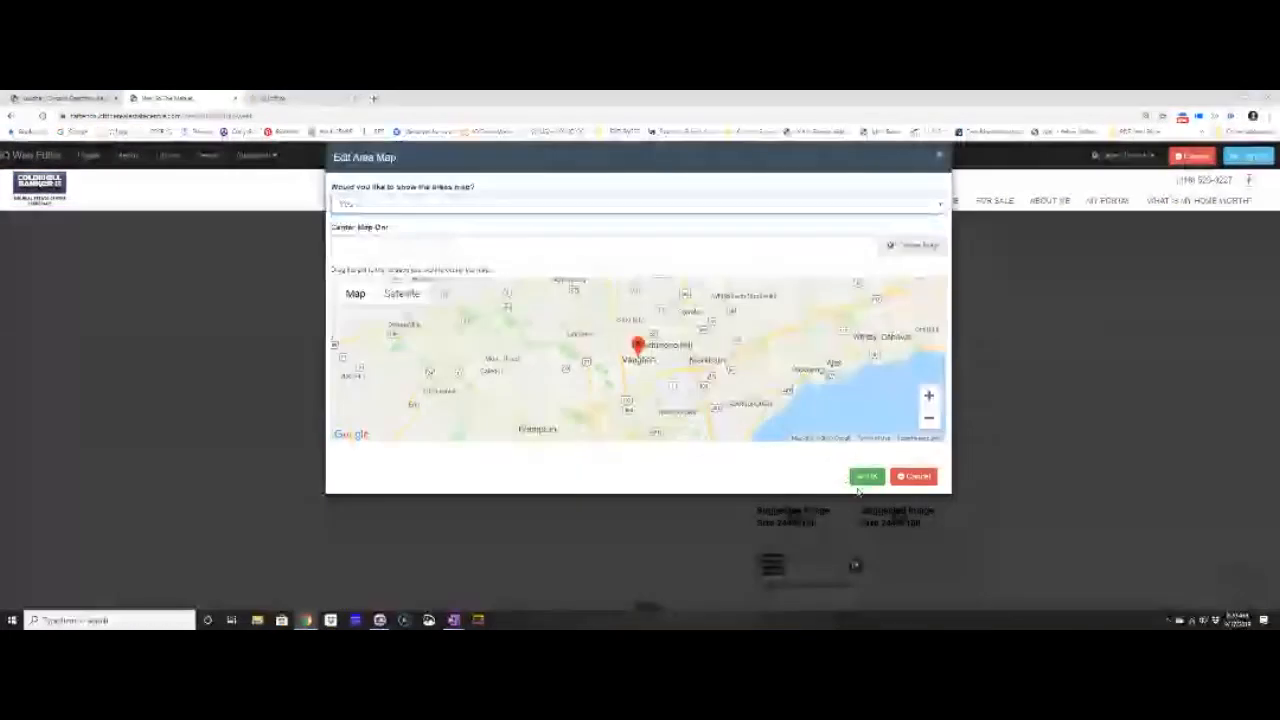
left_click(866, 477)
scroll(1122, 333, "down", 2)
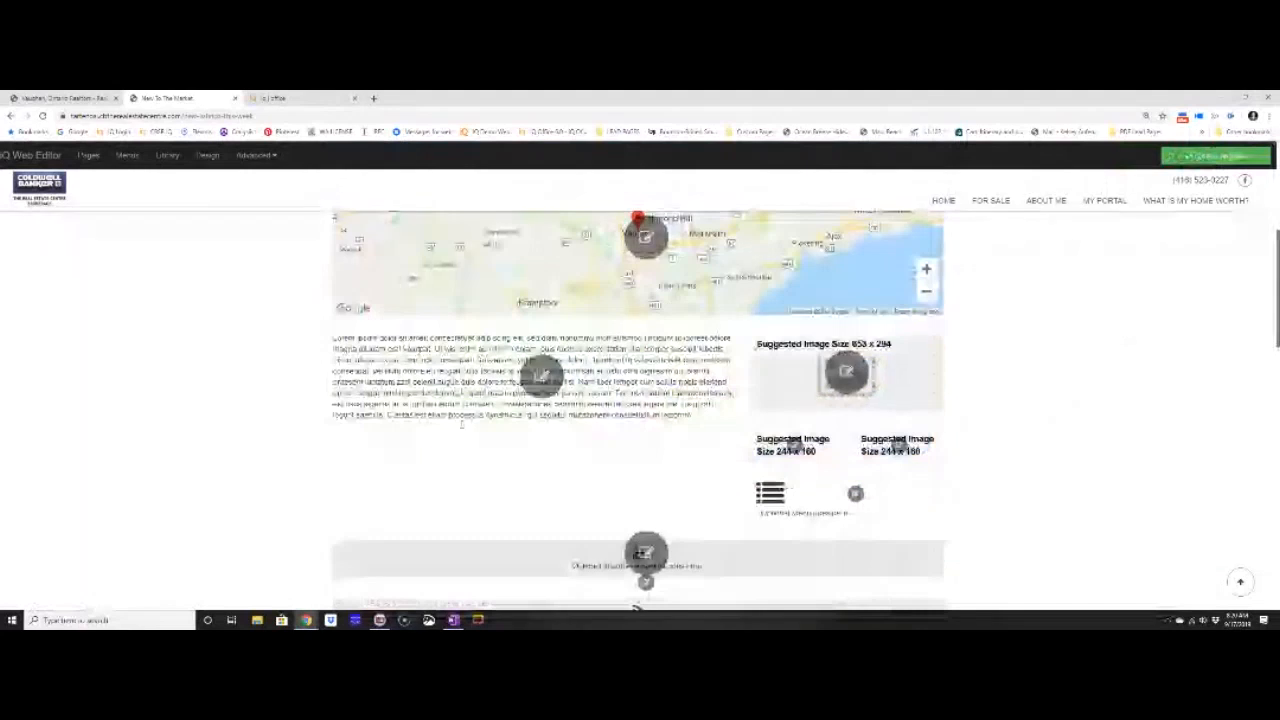
Replace the lorem ipsum body text with 'TYPE ALL YOUR TEXT IN THIS TEXT BOX' and save the page.
left_click(534, 390)
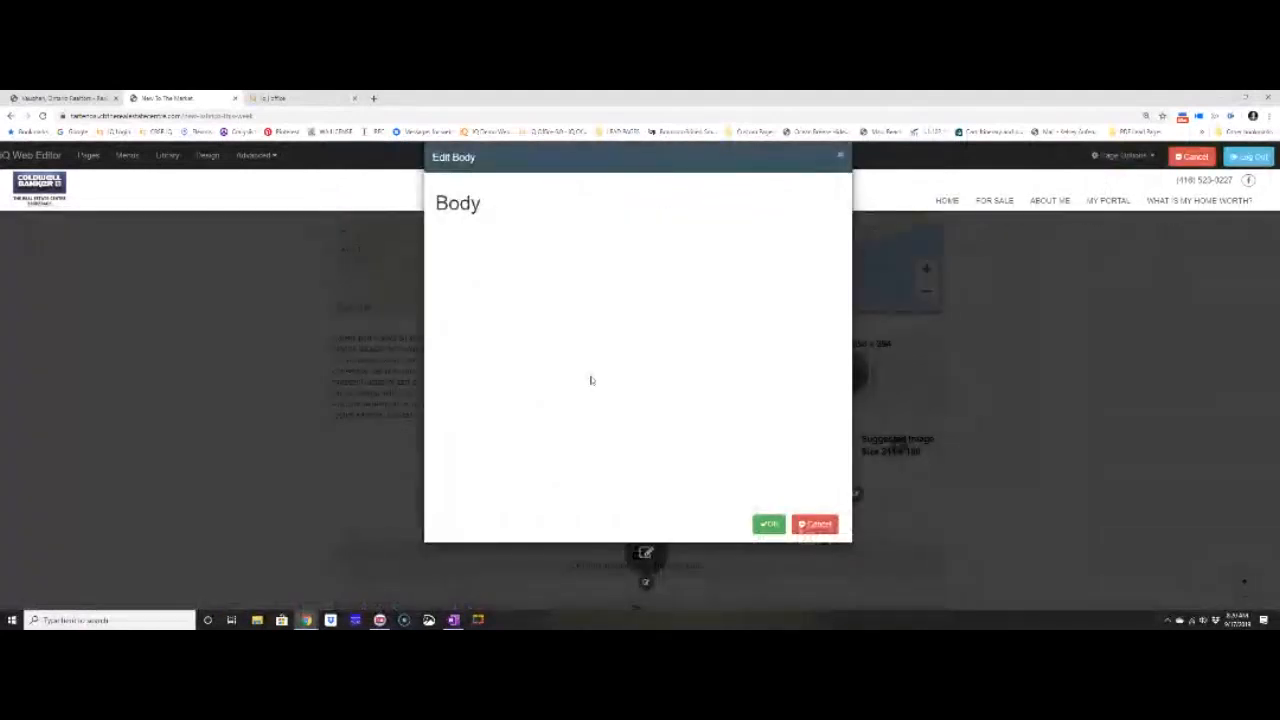
left_click_drag(795, 345, 437, 259)
key("Delete")
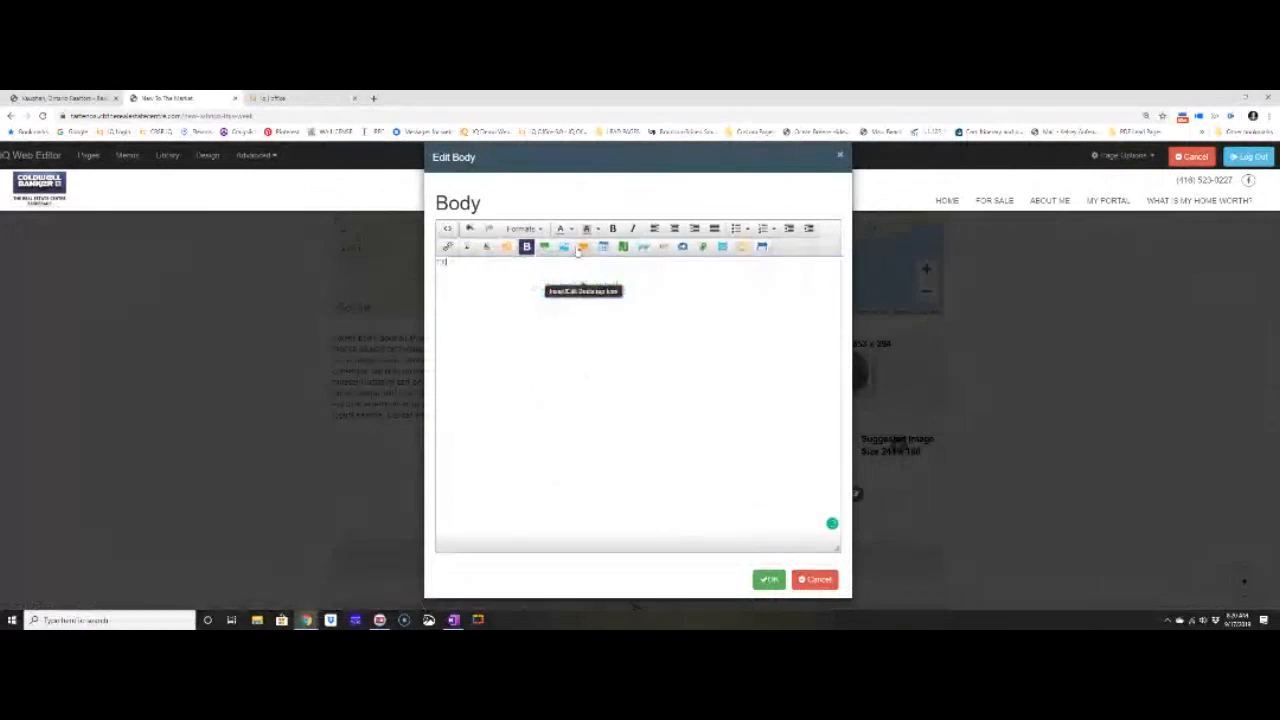
type("TYPE ALL YOUR CLIENT")
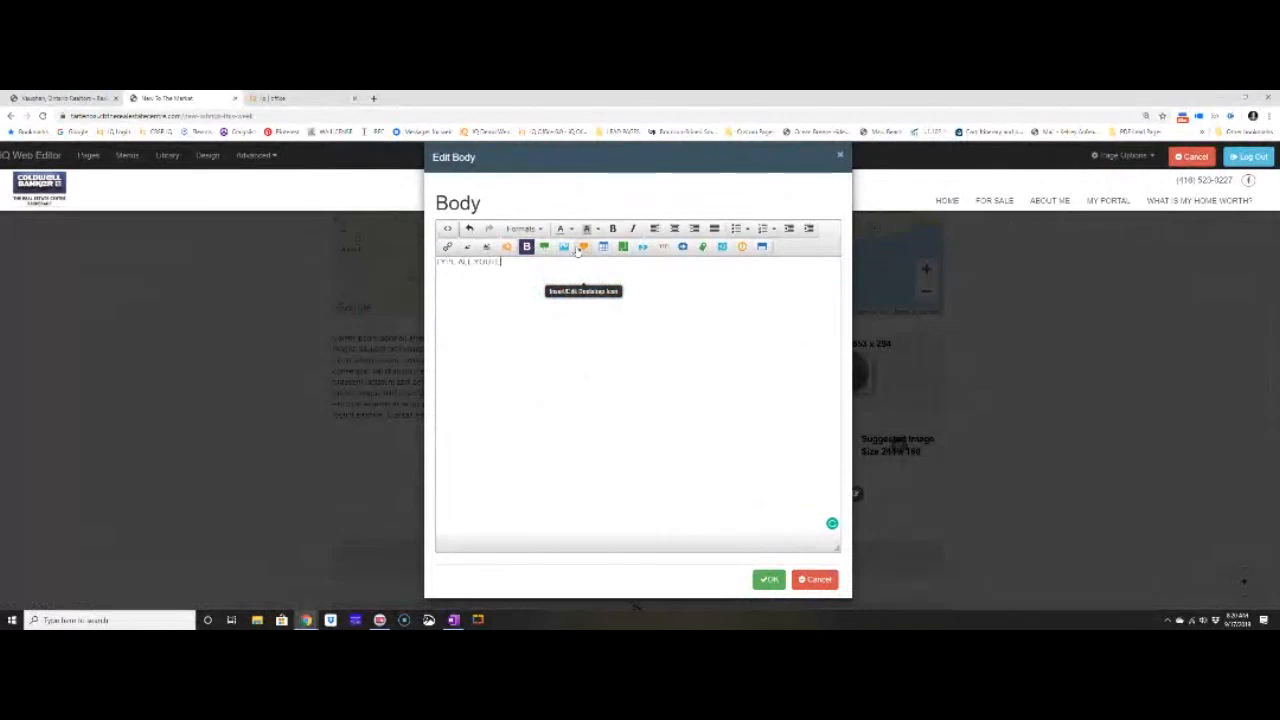
type(" IN THIS")
type(" LIST WI")
key("BackSpace")
key("BackSpace")
type("BOX")
left_click(771, 590)
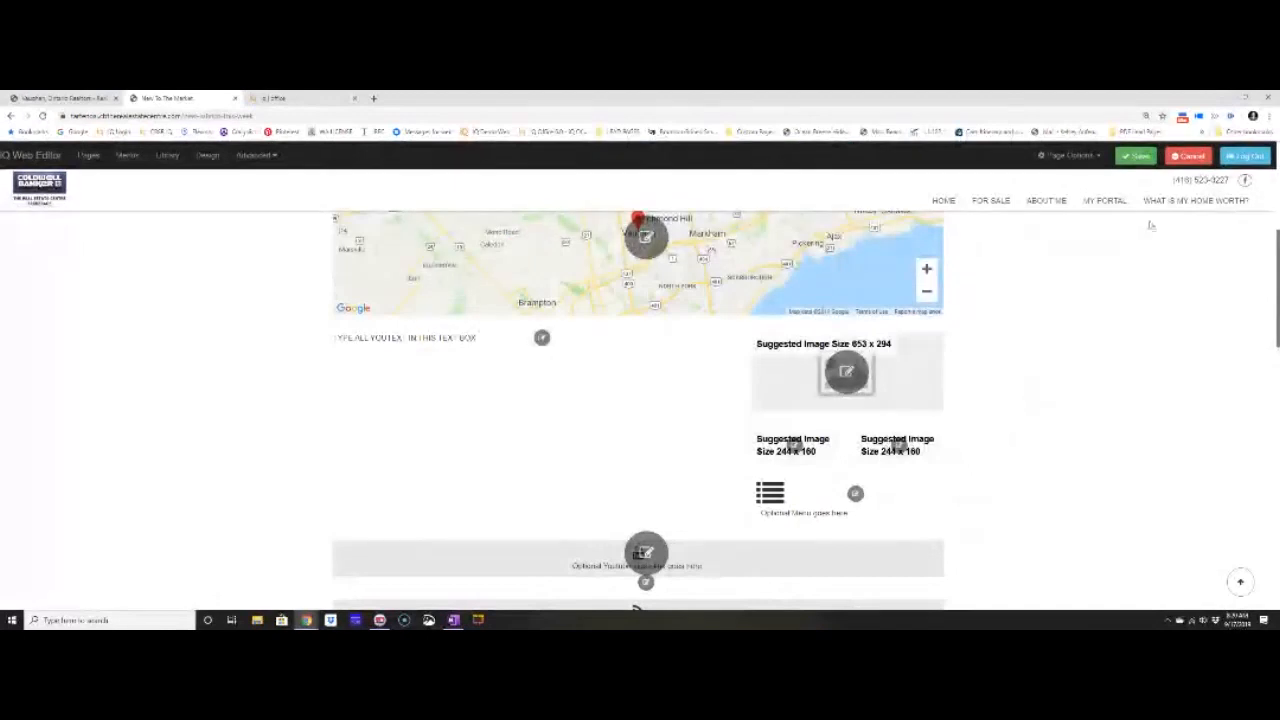
left_click(1137, 156)
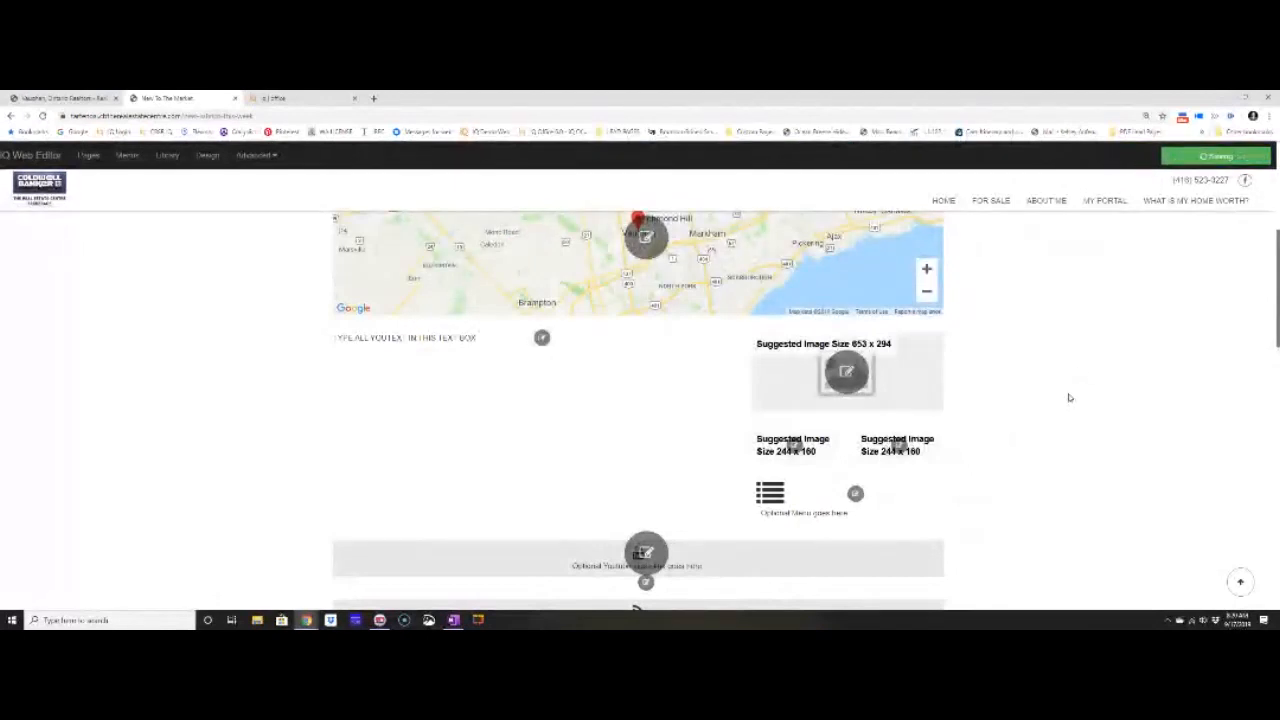
Scroll down to the listings block with Listing Stats and open its Criteria dialog.
scroll(1069, 400, "down", 5)
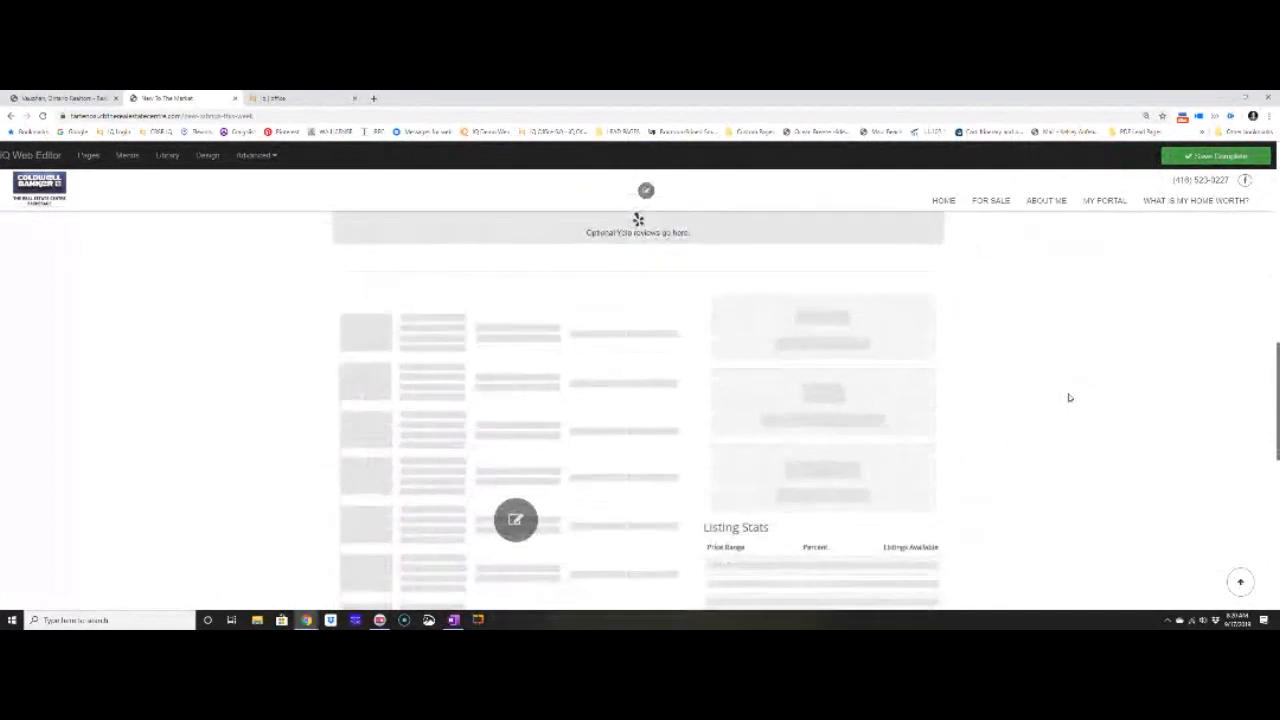
scroll(1069, 397, "down", 1)
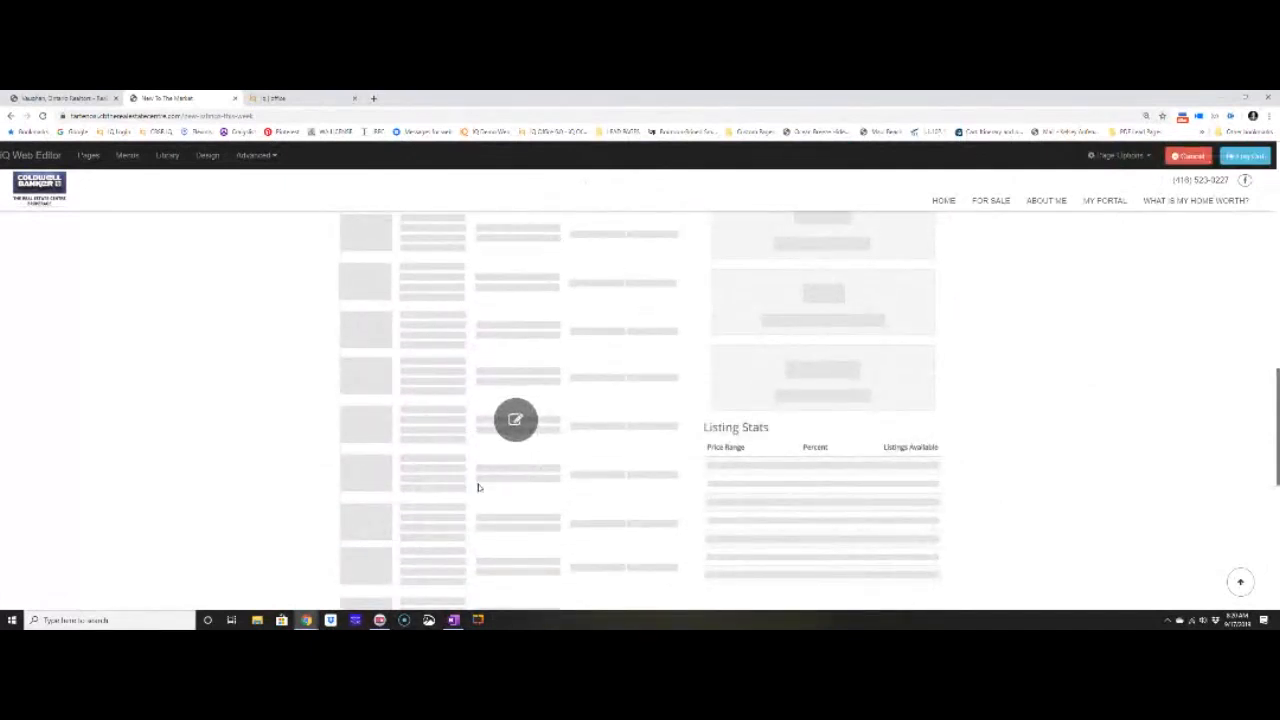
left_click(512, 426)
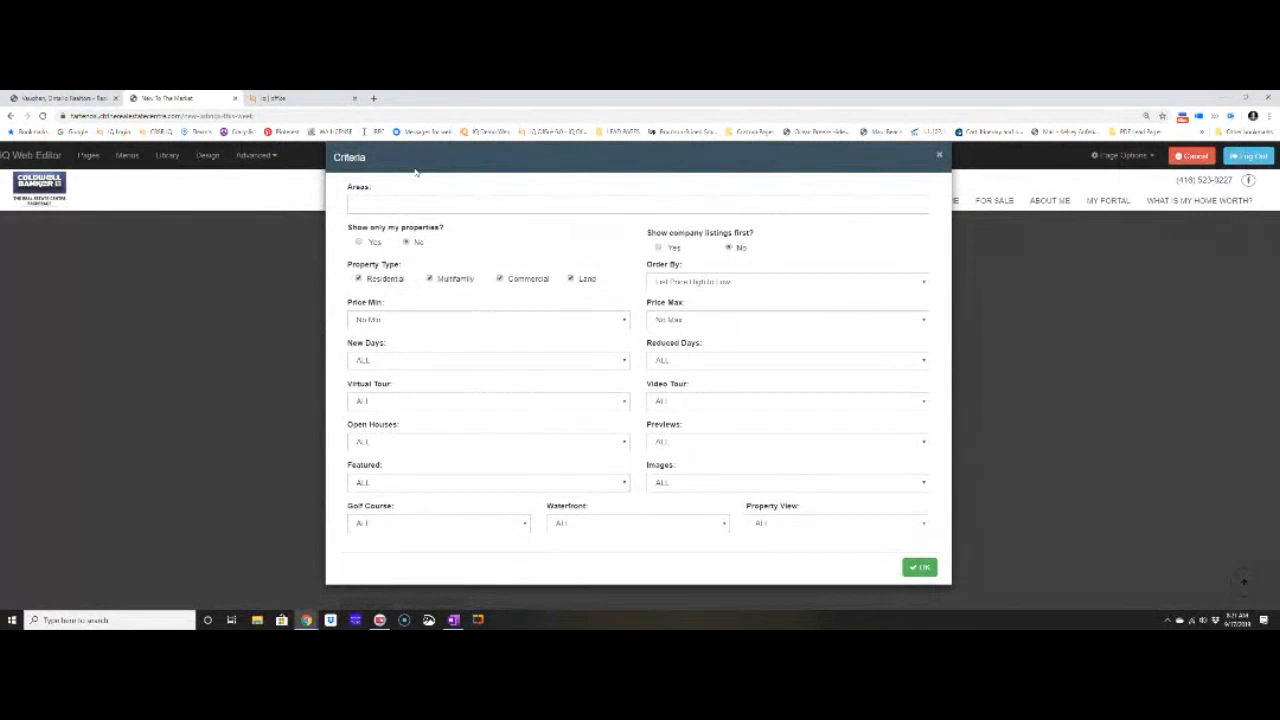
Add Newmarket and Centre Wellington as the listing areas.
left_click(404, 206)
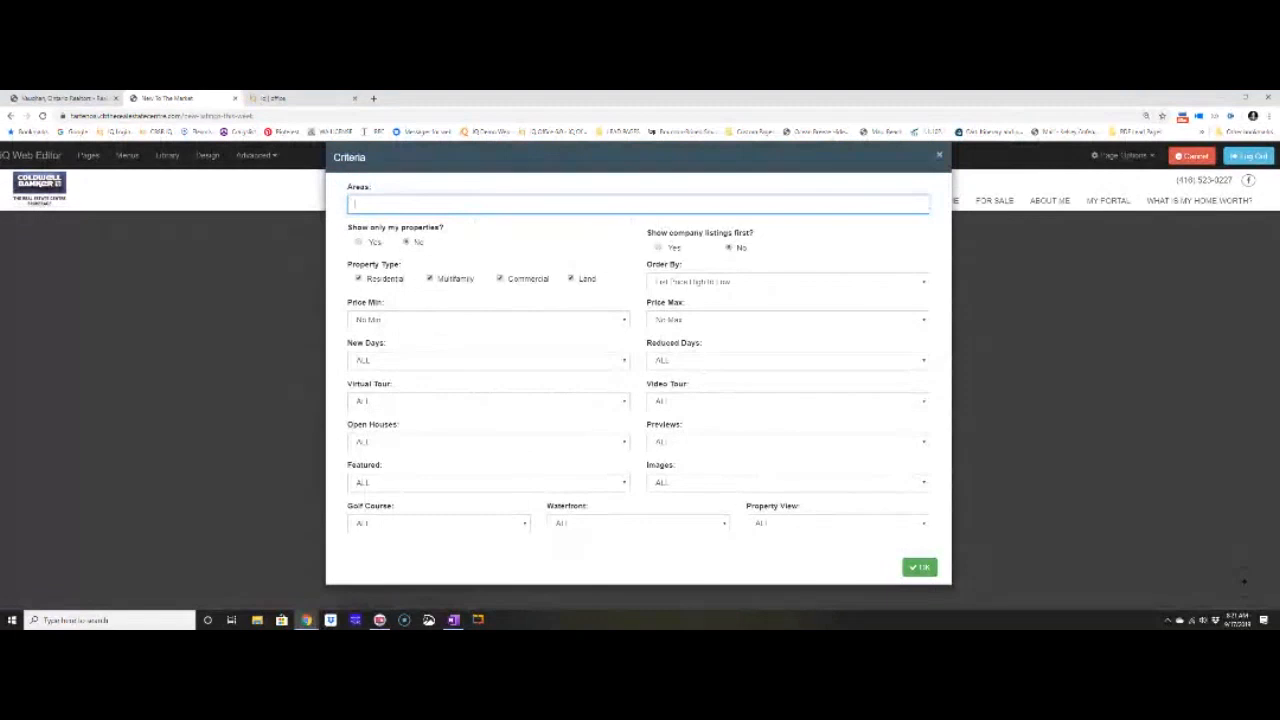
type("We")
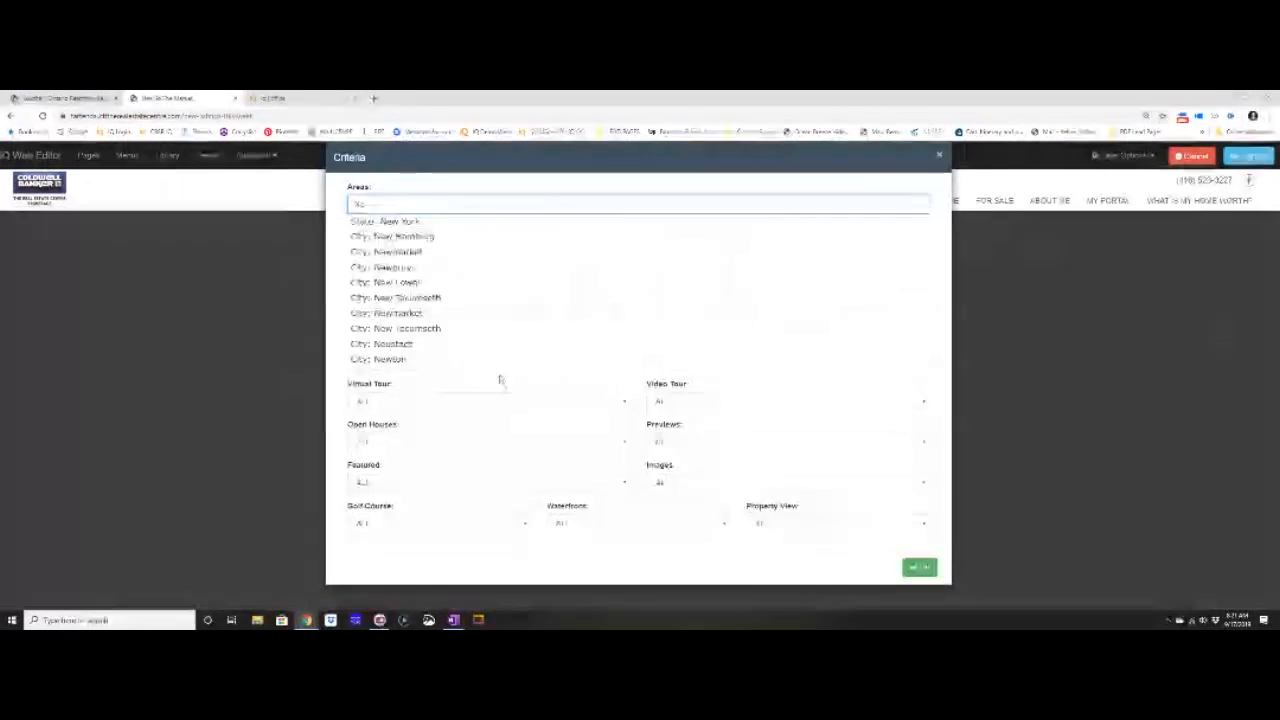
left_click(435, 266)
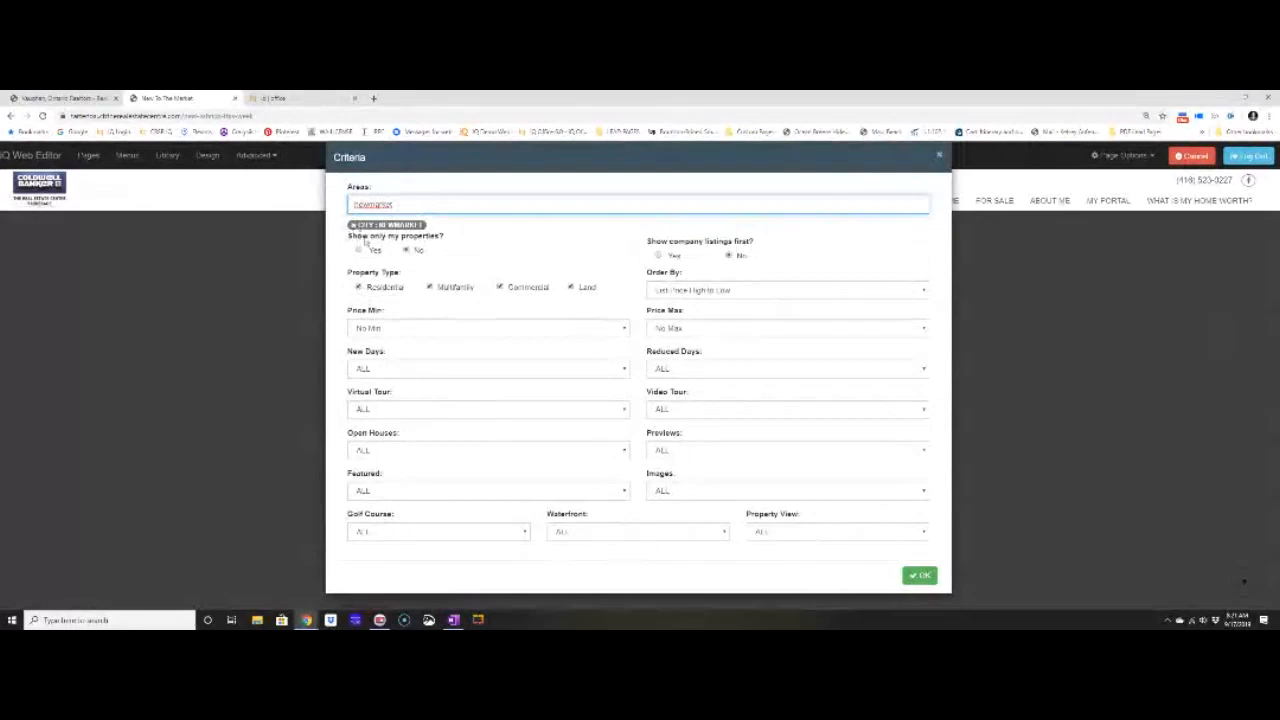
left_click_drag(434, 207, 338, 210)
type("We")
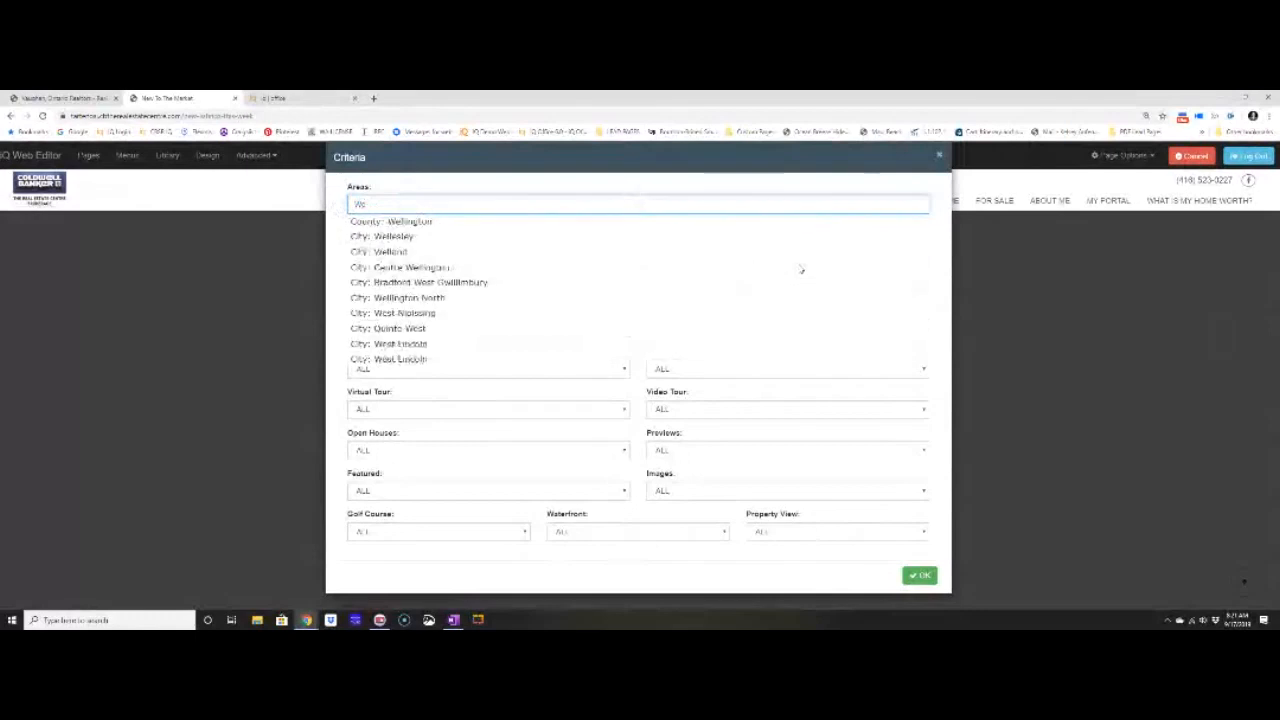
left_click(460, 268)
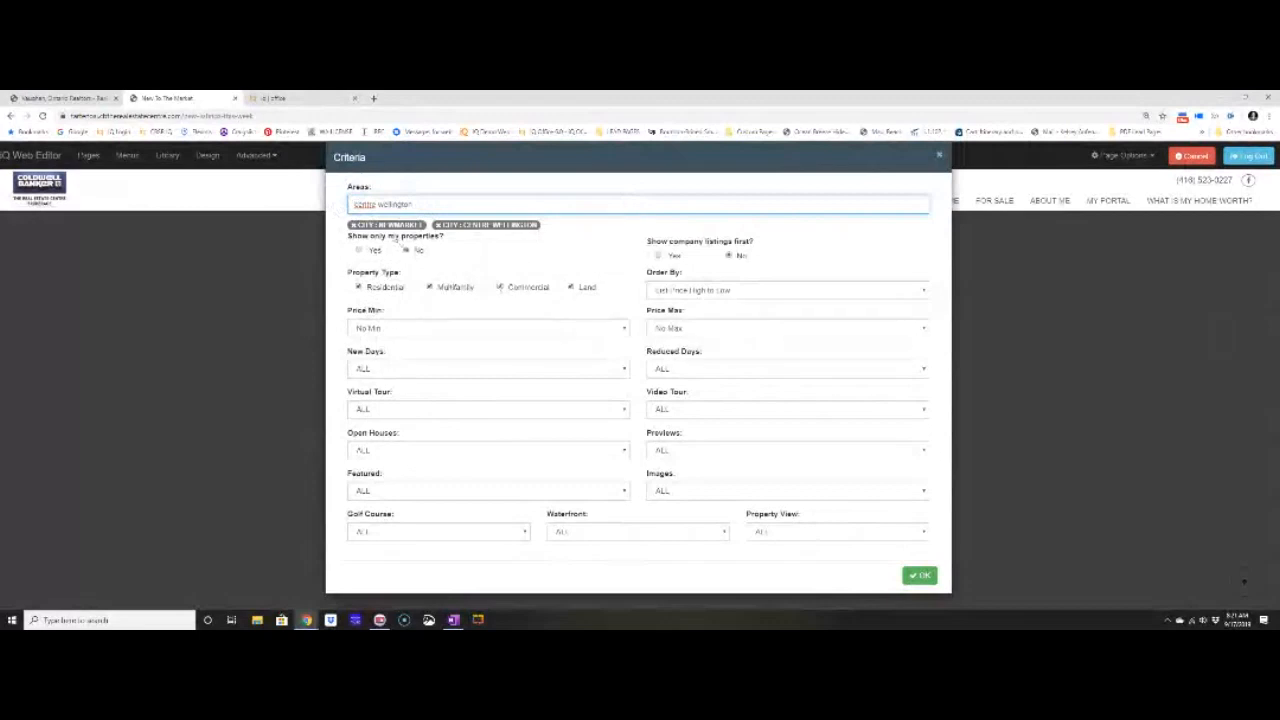
Uncheck Multifamily, Commercial and Land so only Residential properties are listed.
left_click(430, 287)
left_click(499, 287)
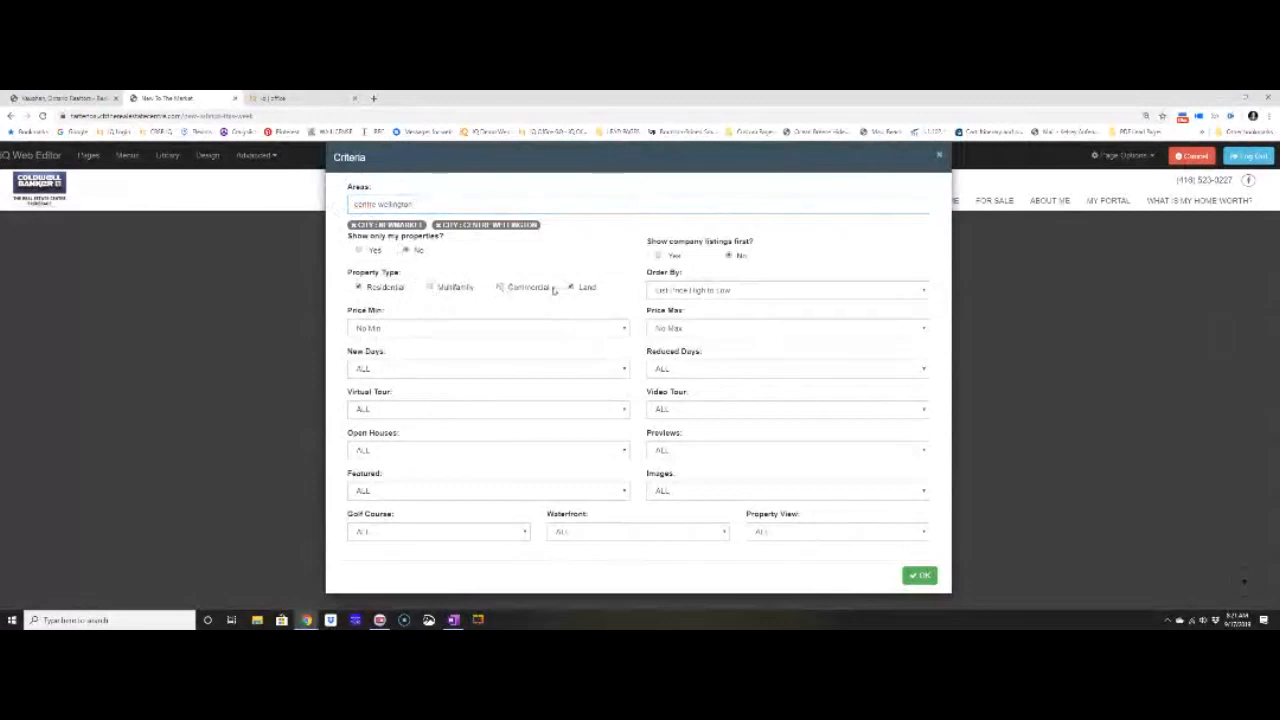
left_click(570, 287)
Keep sorting by price high to low and set a $600,000 minimum price.
left_click(662, 292)
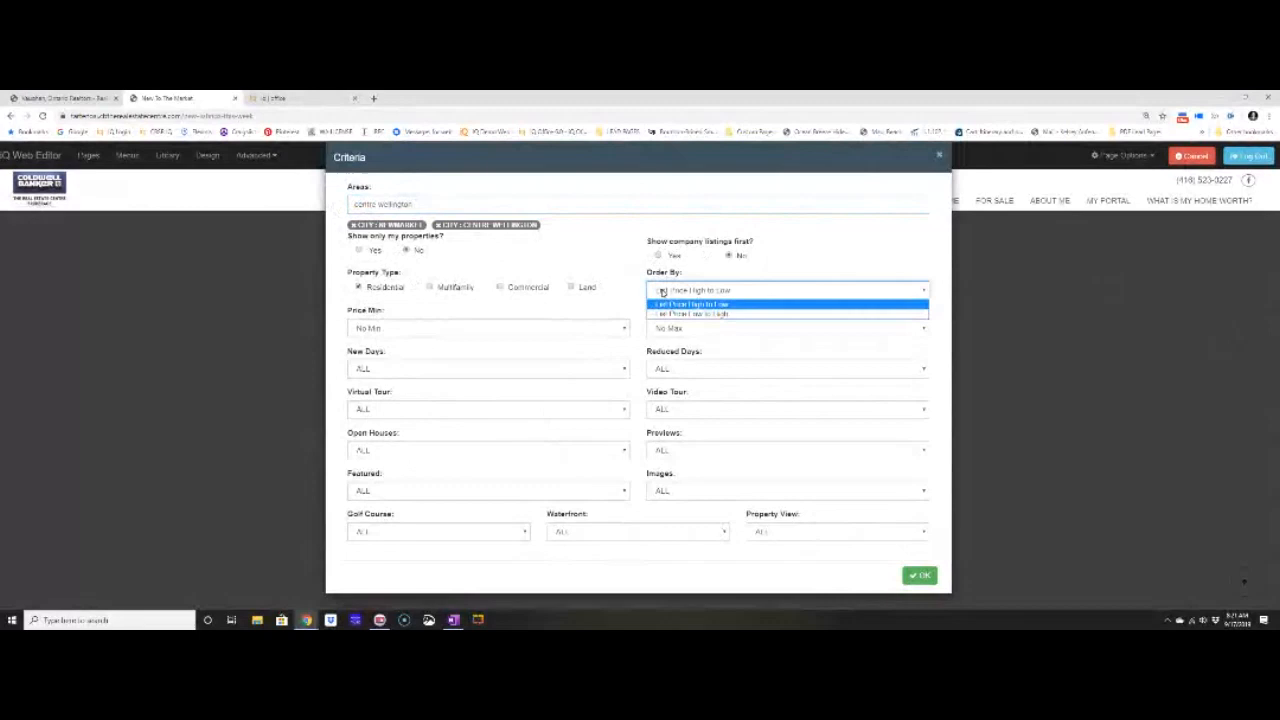
left_click(662, 292)
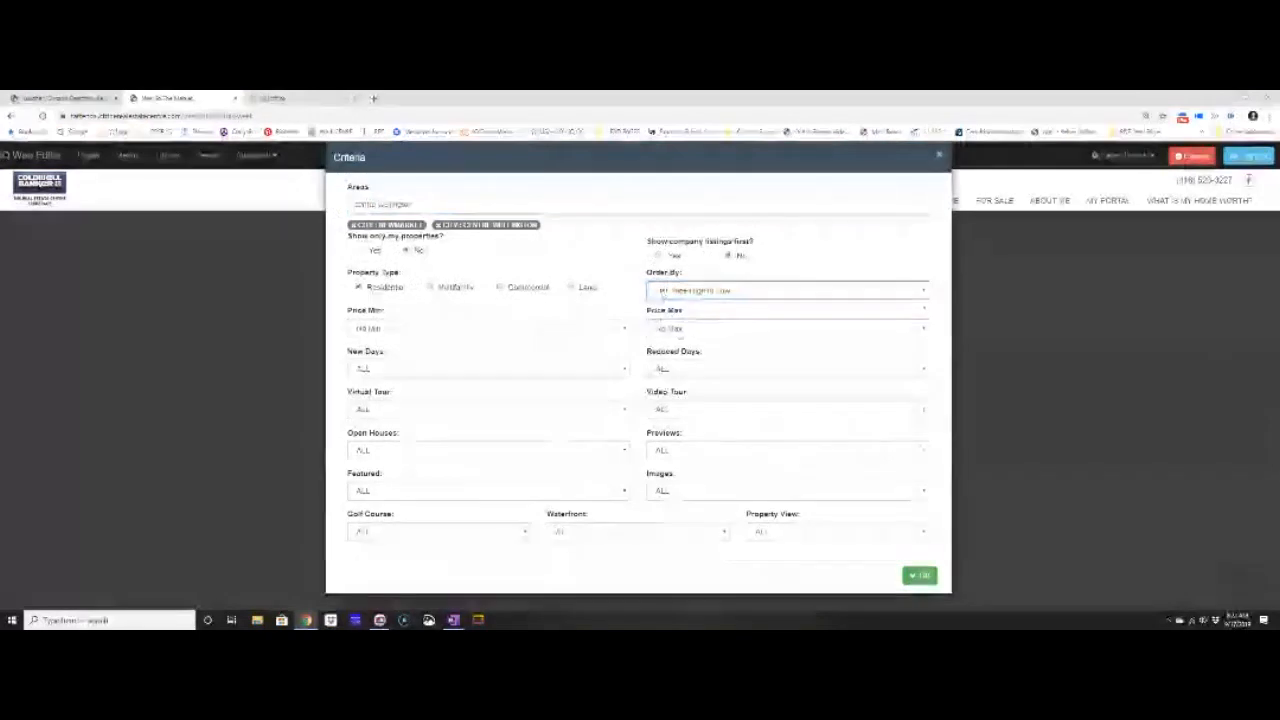
left_click(590, 328)
left_click(580, 400)
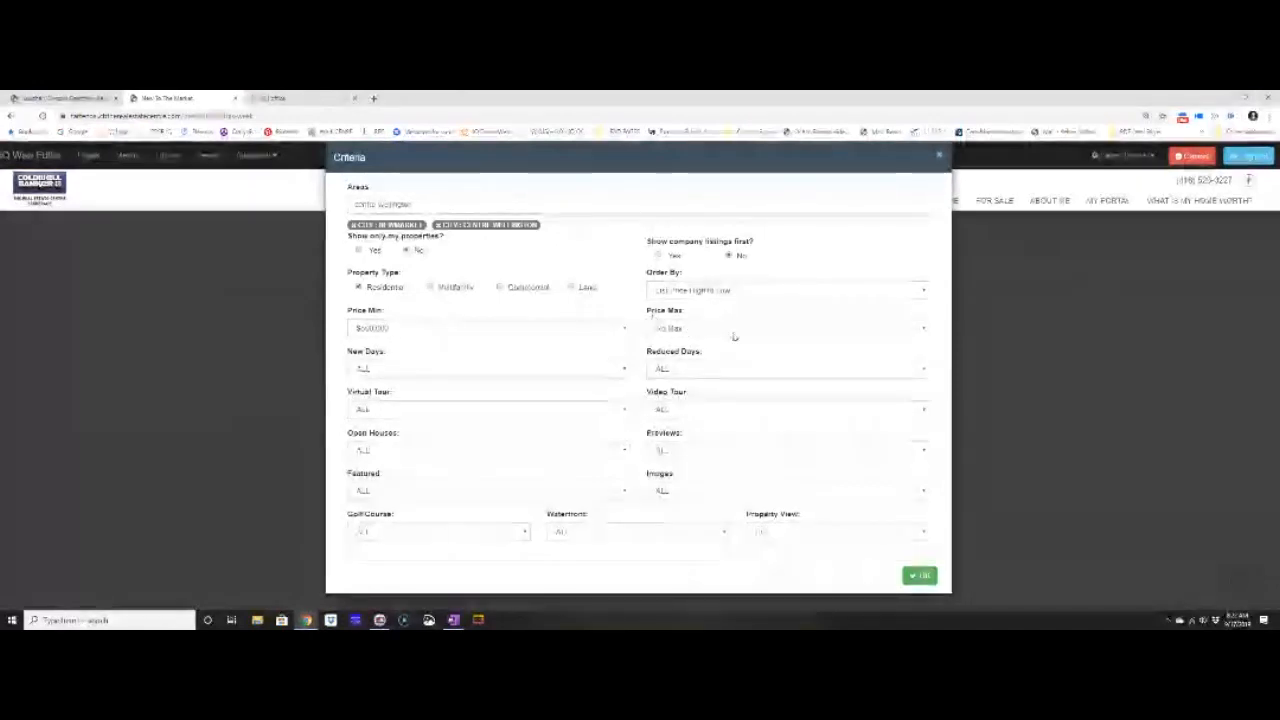
Set New Days and Reduced Days to Within 7 Days and apply the criteria.
left_click(527, 369)
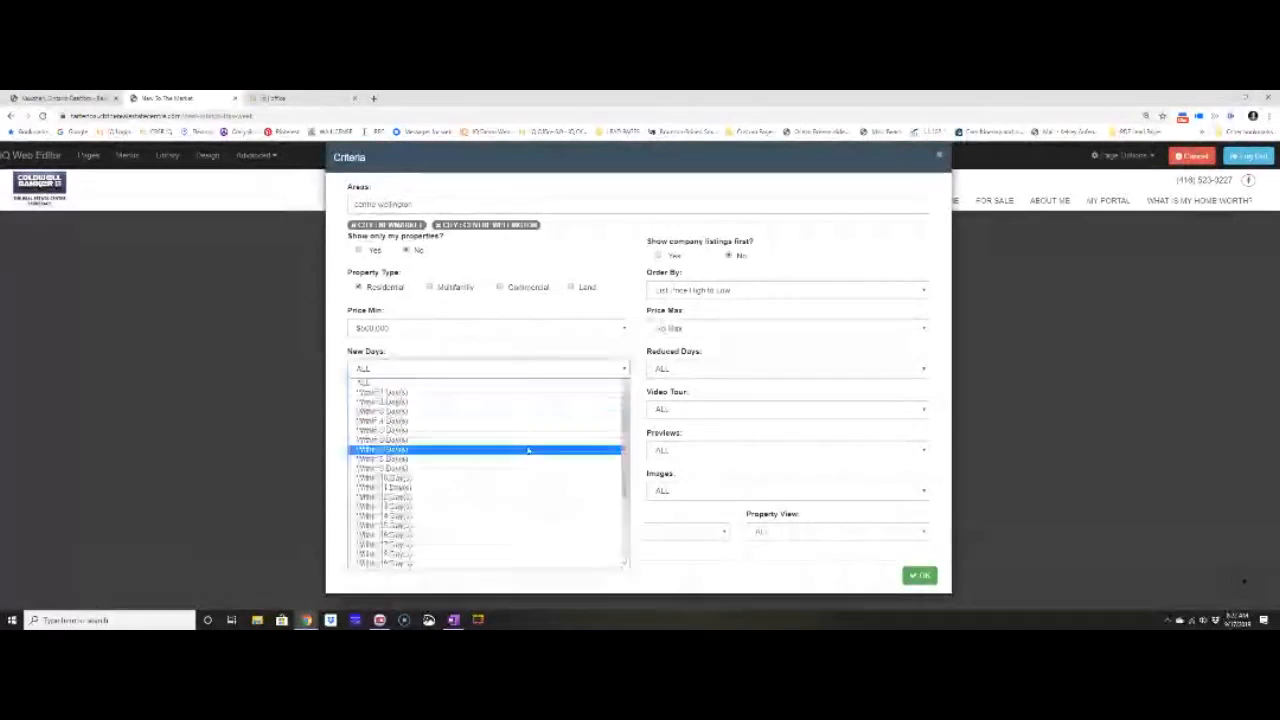
left_click(527, 450)
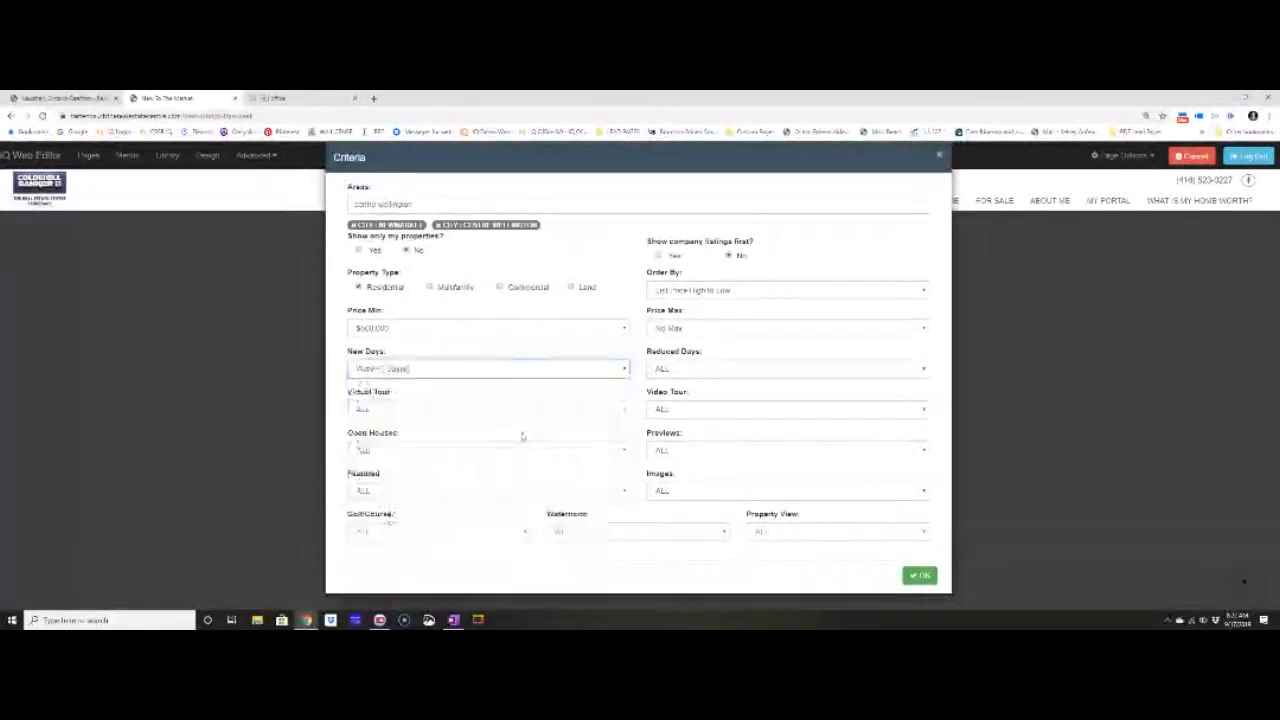
left_click(749, 372)
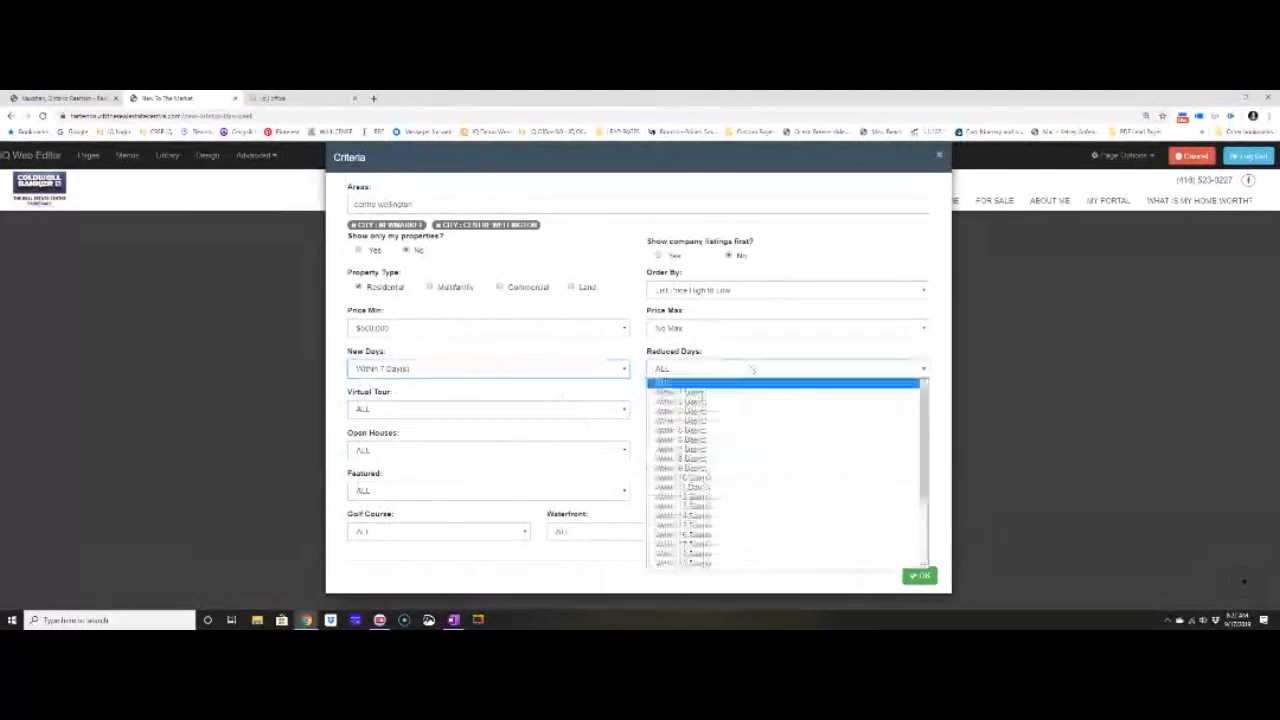
left_click(690, 449)
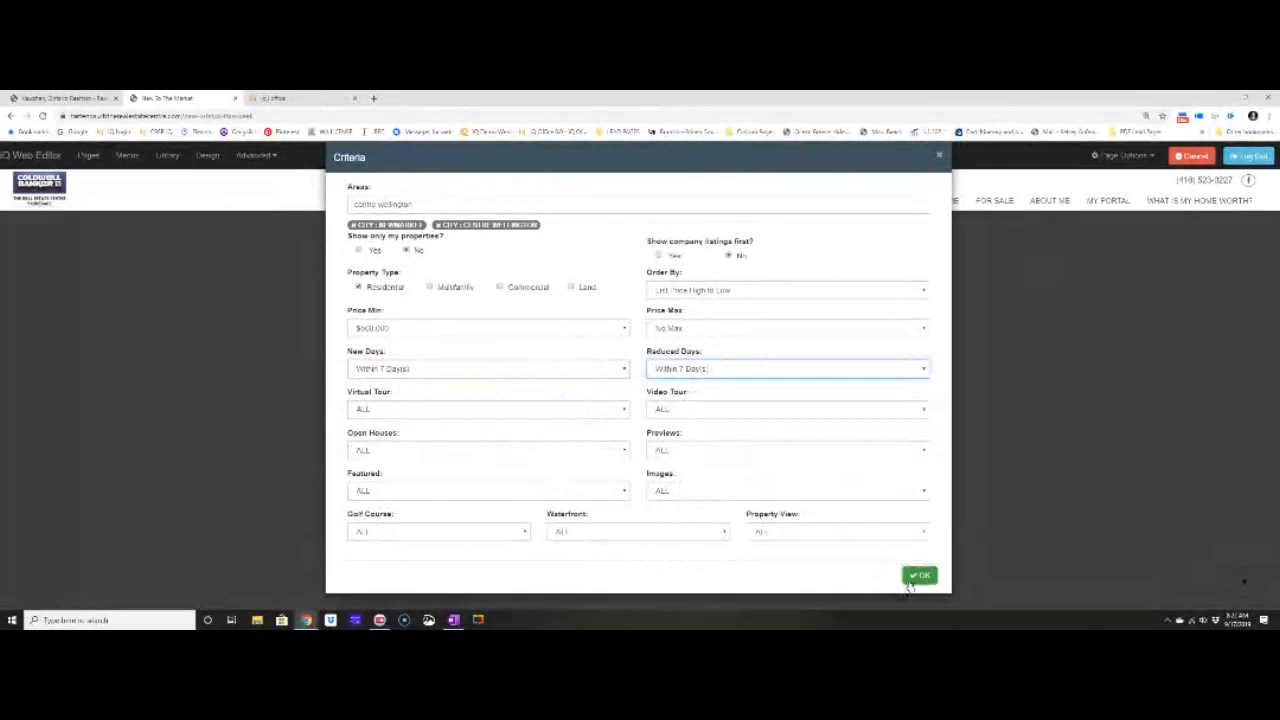
left_click(918, 577)
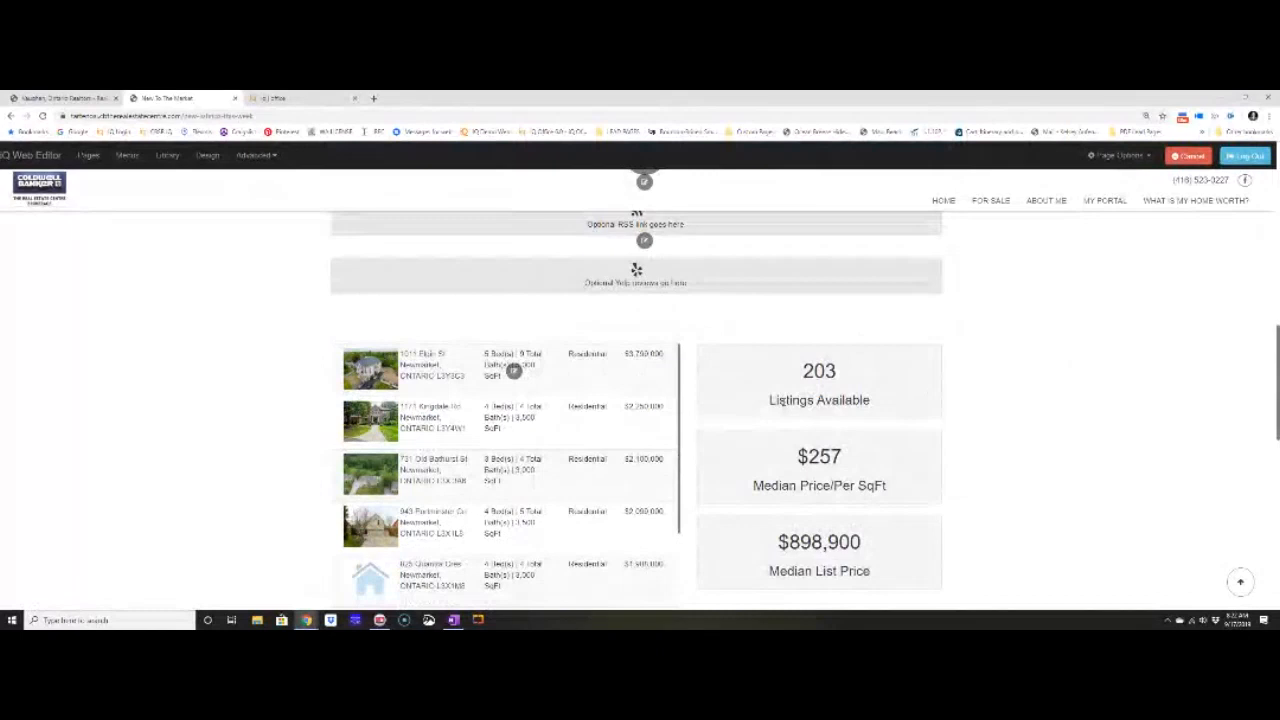
scroll(783, 400, "up", 2)
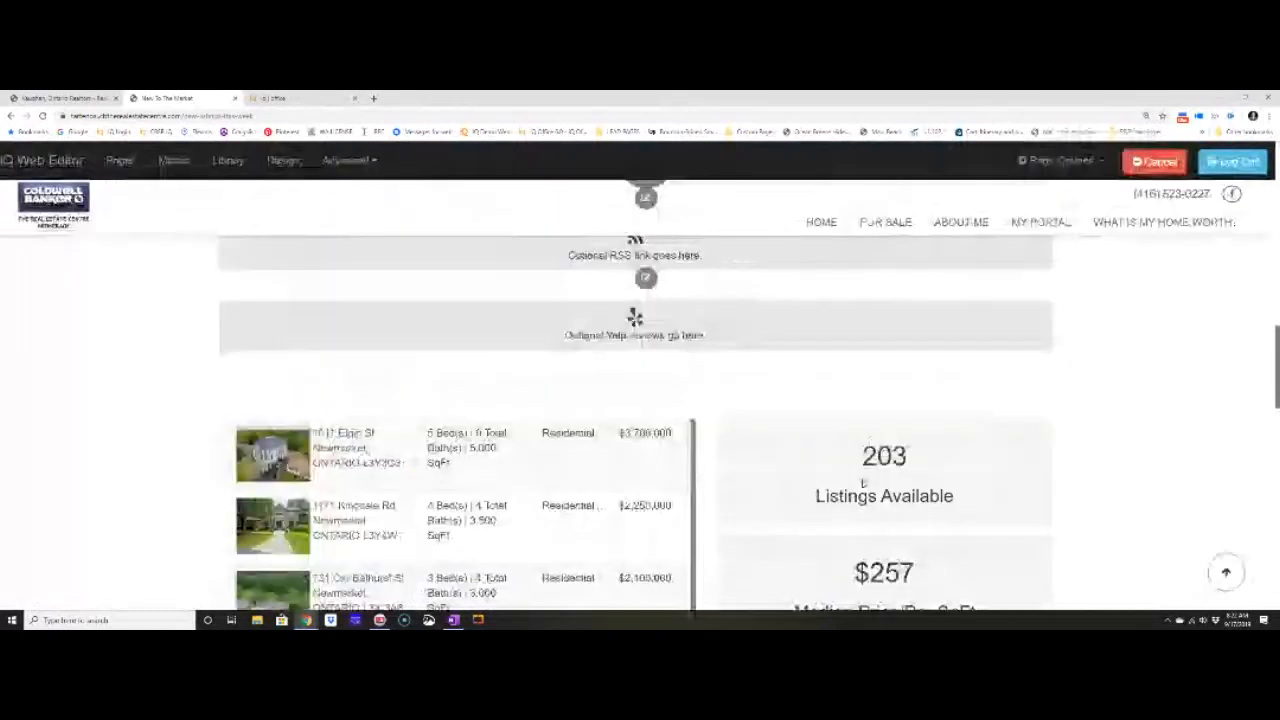
scroll(862, 483, "down", 2)
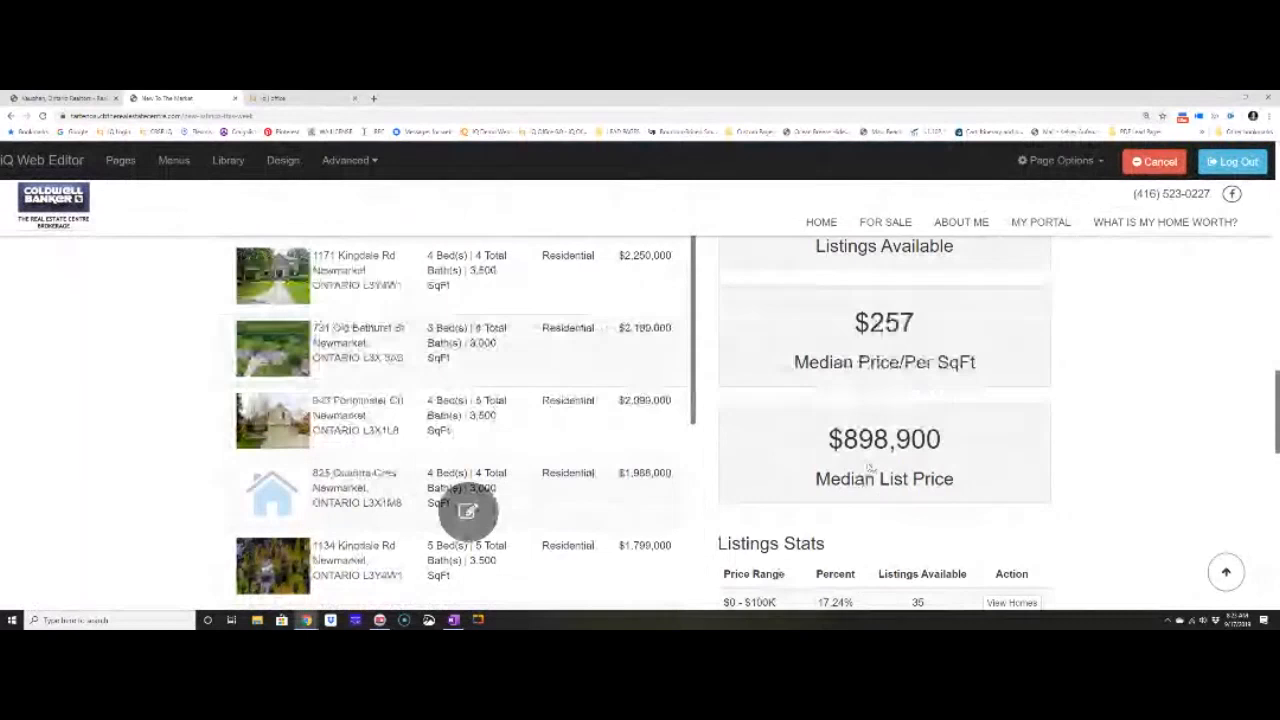
scroll(870, 467, "down", 1)
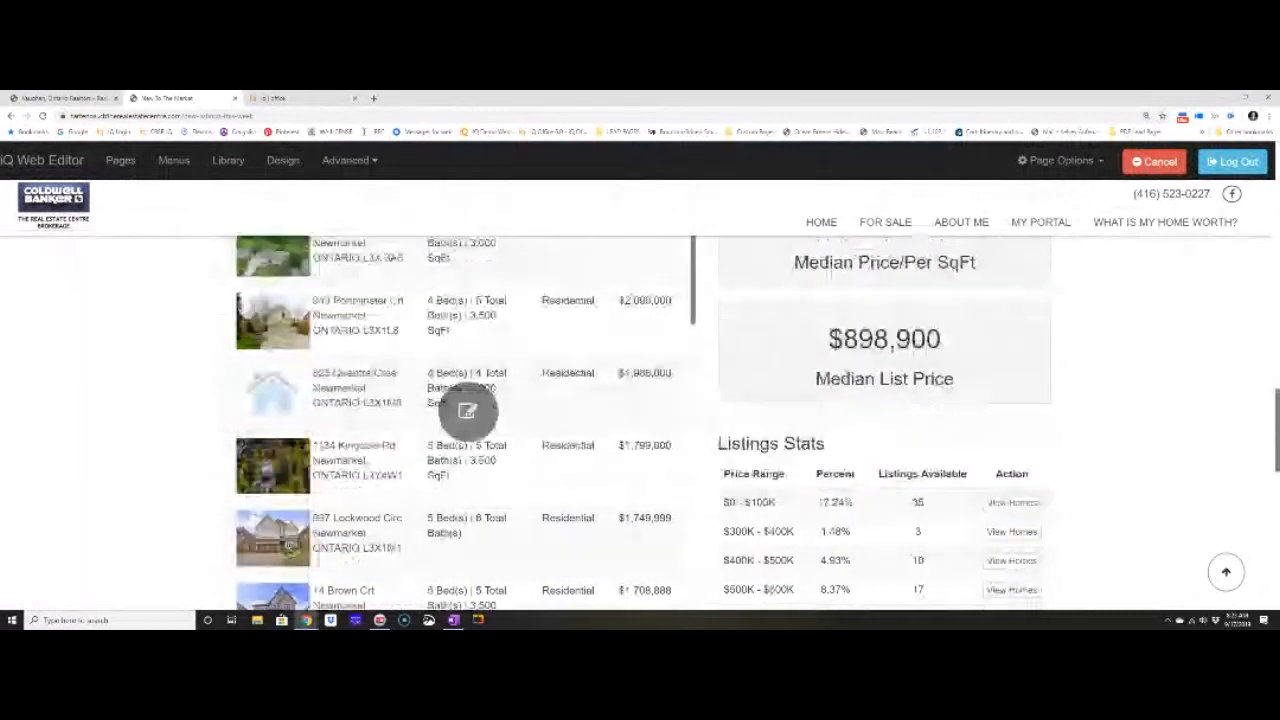
left_click_drag(719, 443, 1095, 436)
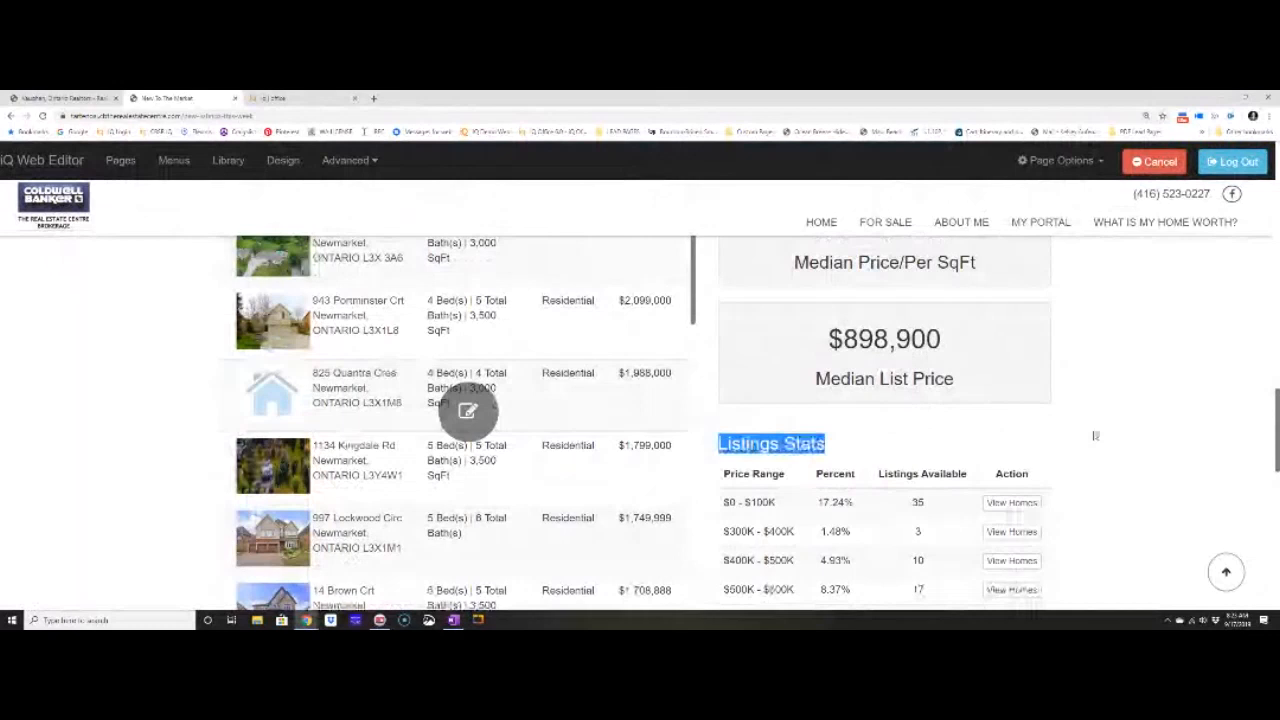
scroll(869, 476, "down", 2)
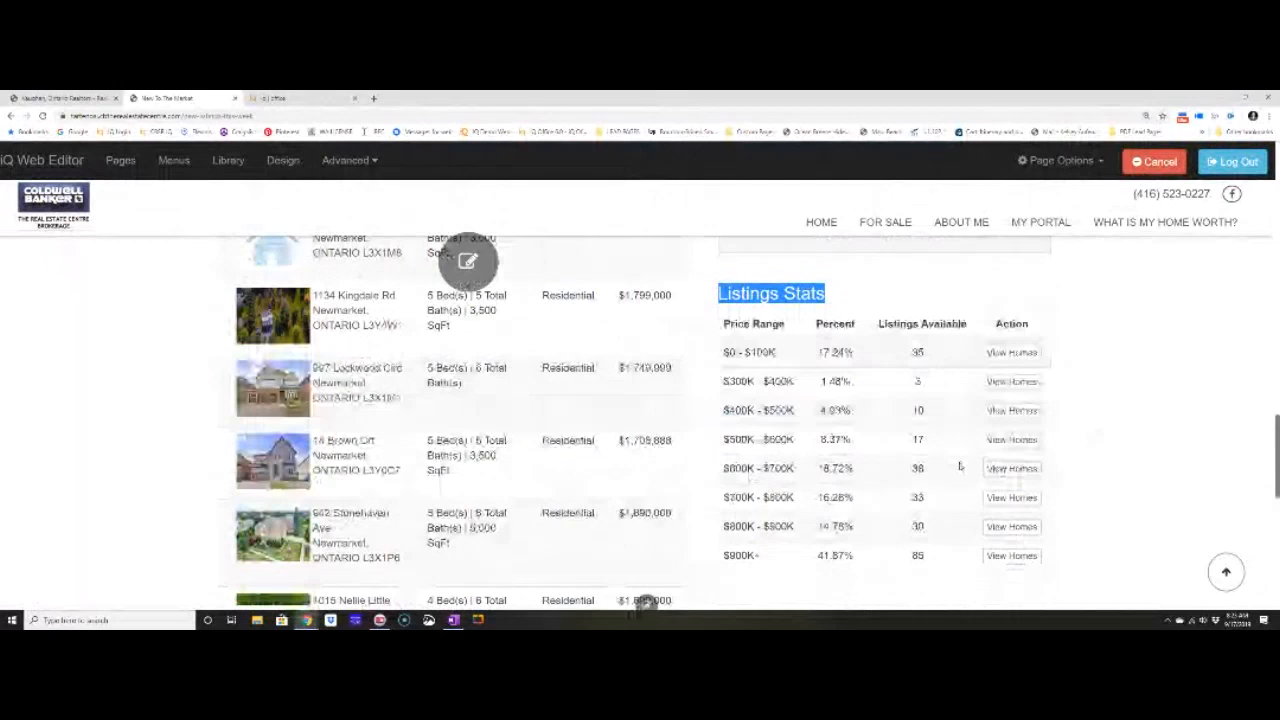
left_click(1012, 469)
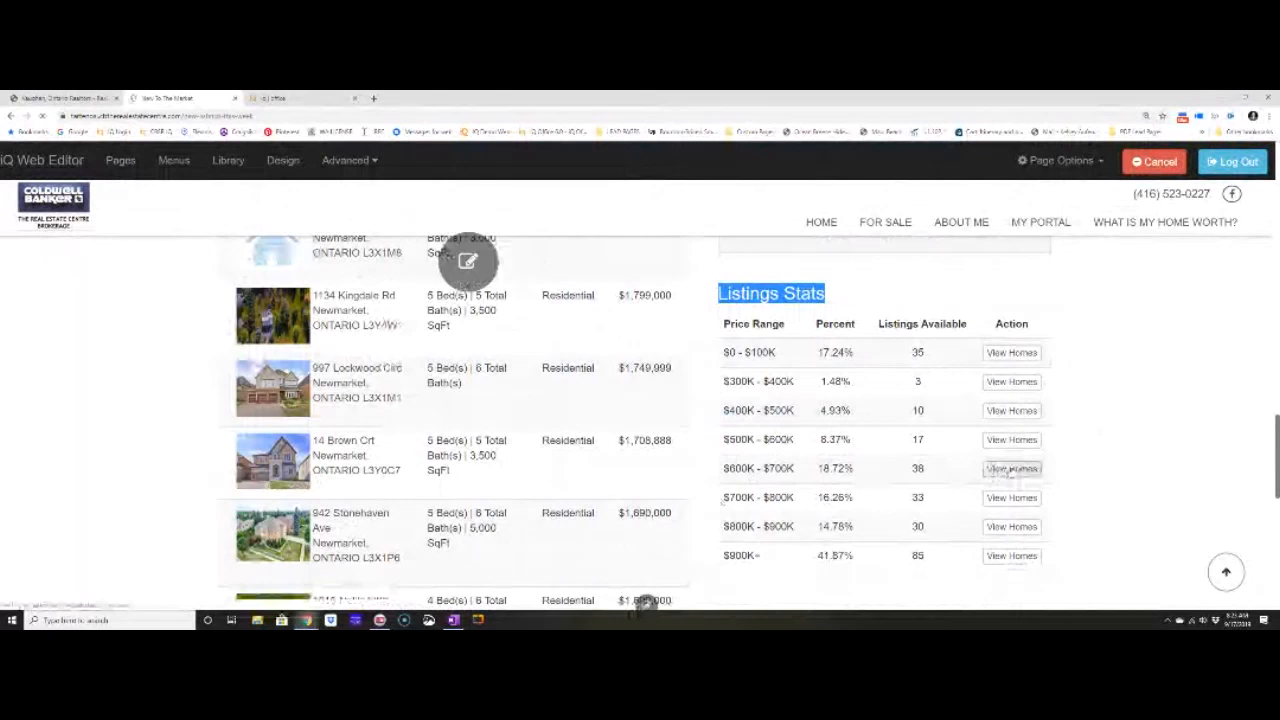
Reopen the listings Criteria dialog and apply it to refresh the listings and stats.
left_click(467, 261)
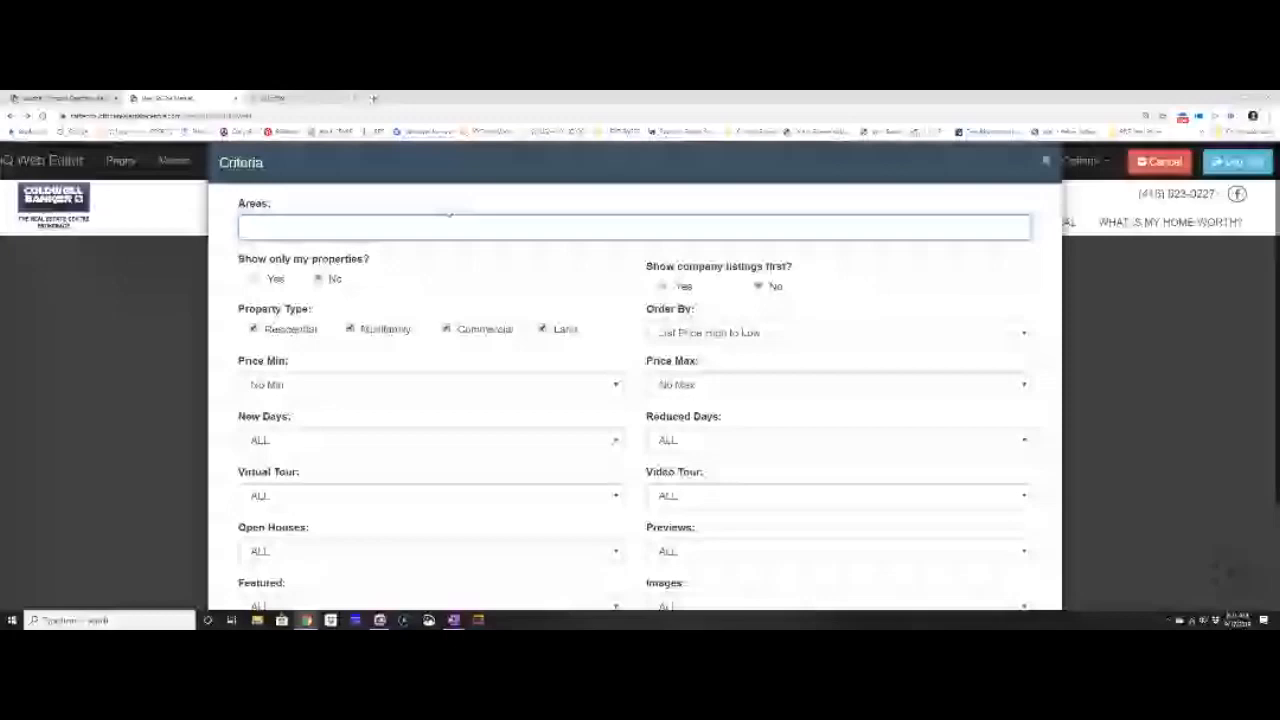
scroll(932, 502, "down", 2)
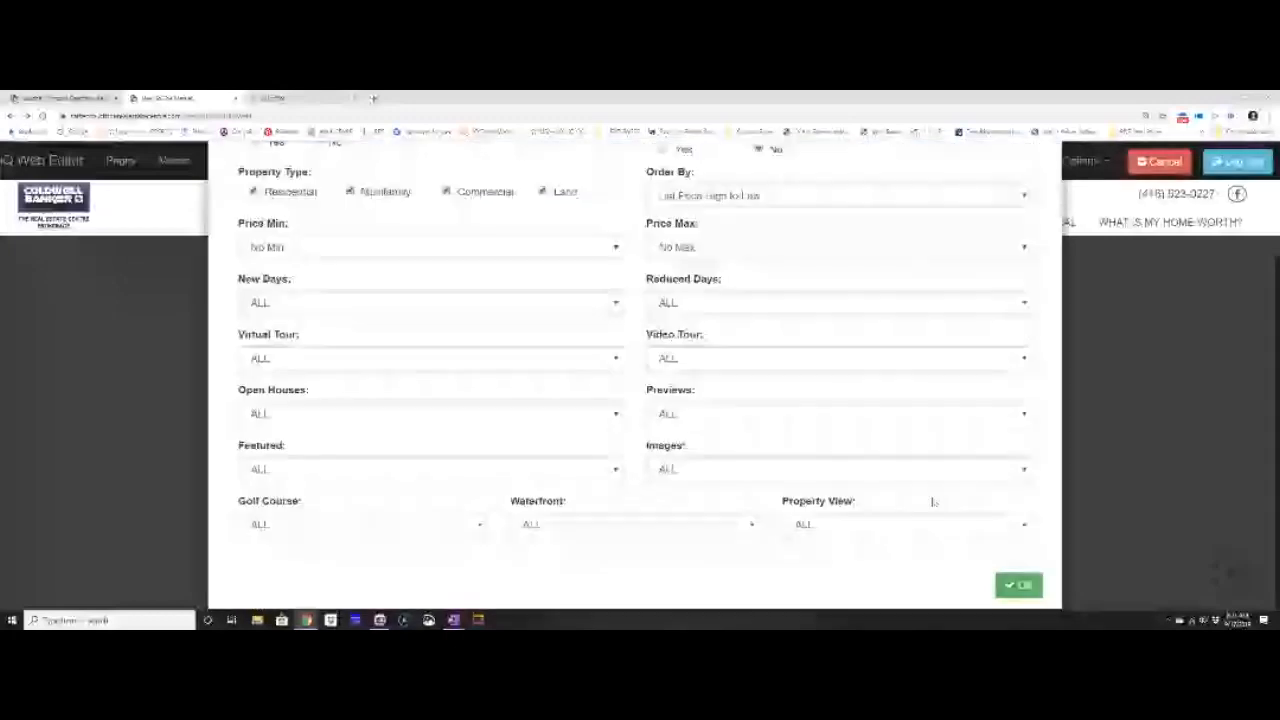
left_click(1000, 585)
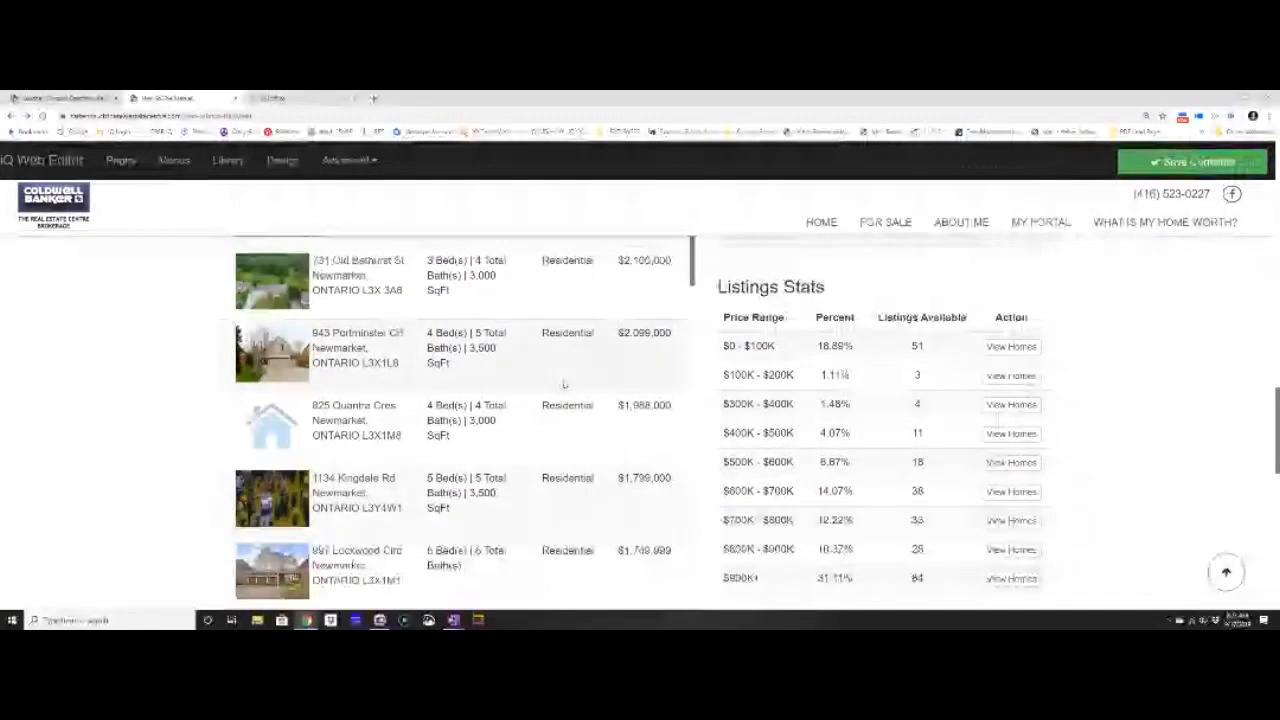
scroll(517, 390, "up", 5)
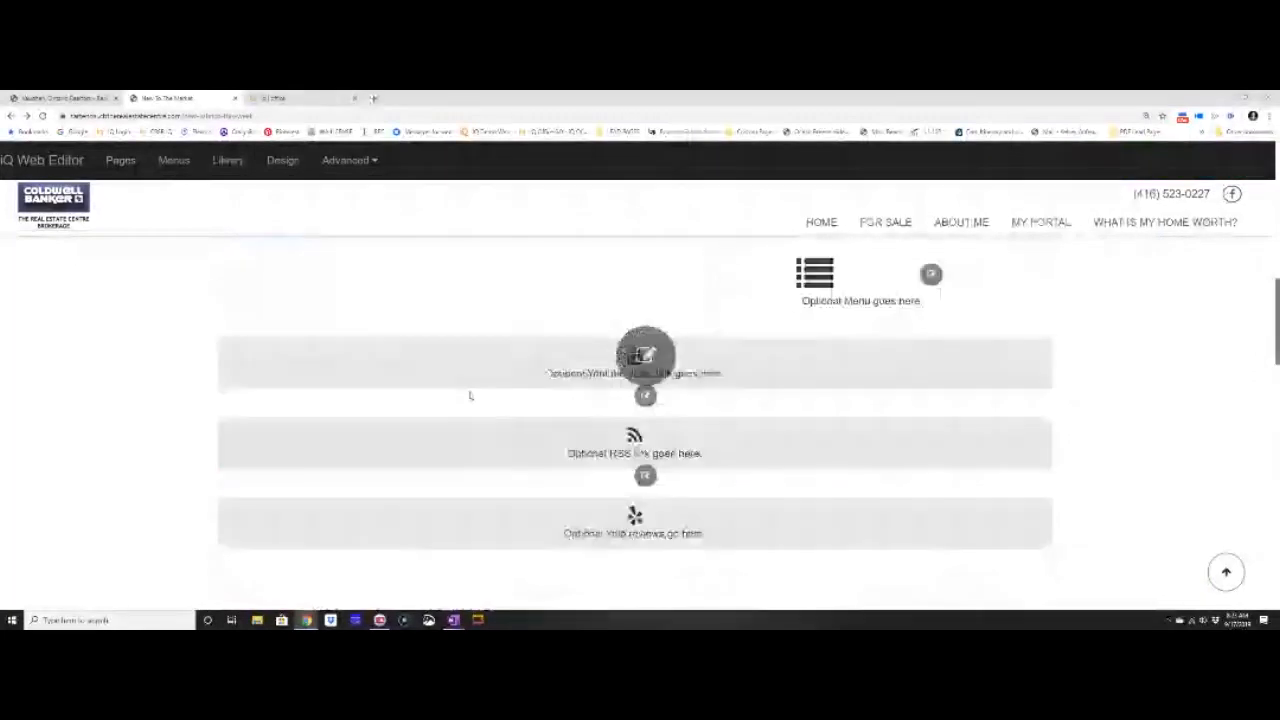
scroll(470, 396, "up", 5)
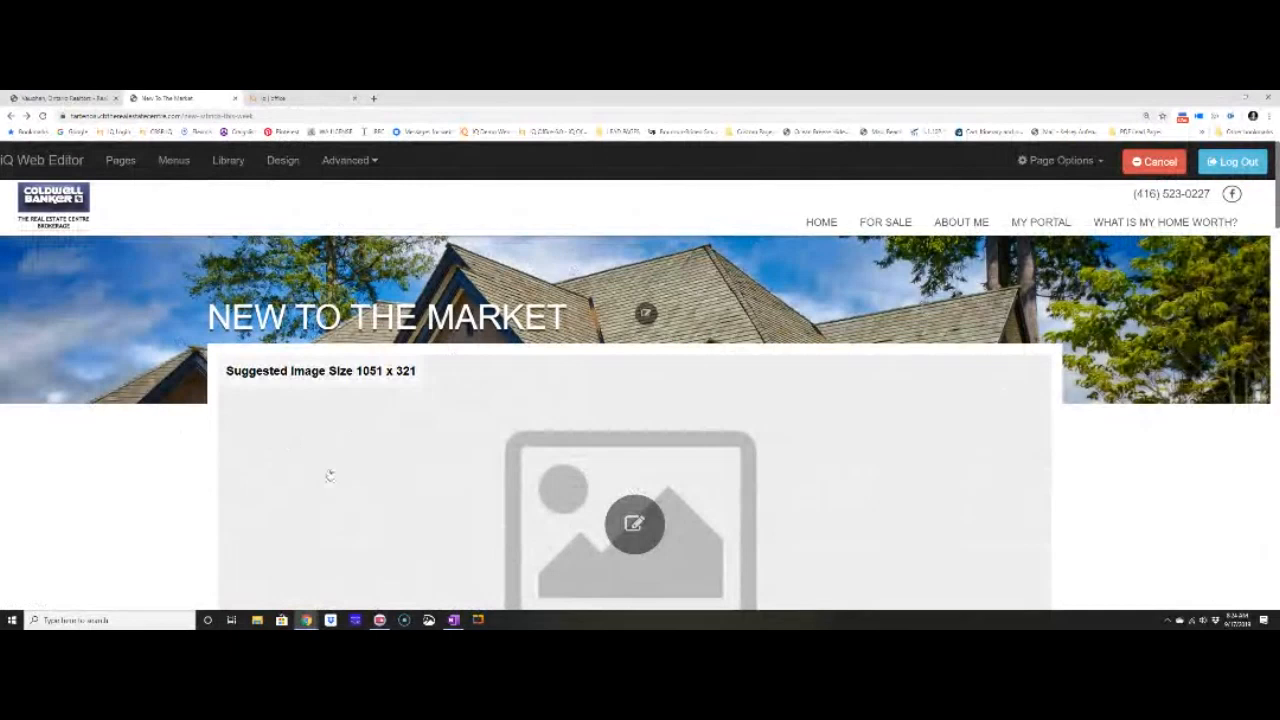
scroll(330, 476, "down", 5)
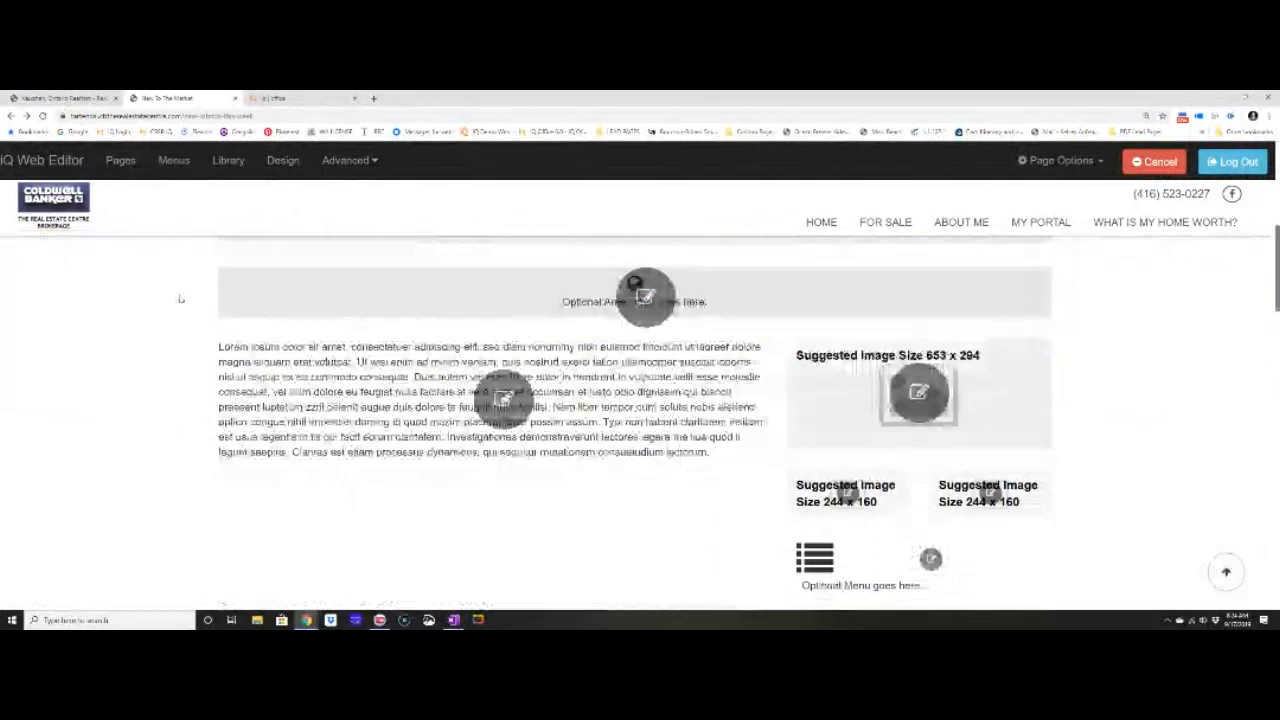
In the sitemenu editor, link a For Sale item to the 'new listings this week' custom page.
left_click(174, 162)
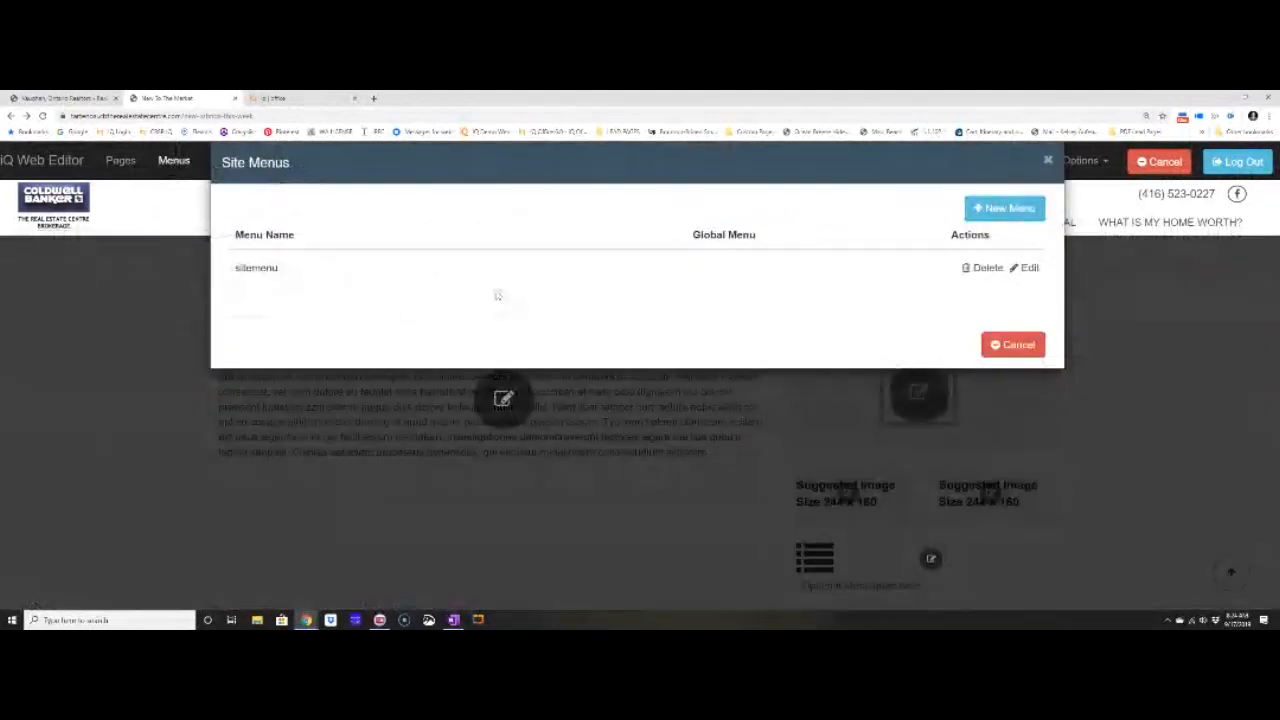
left_click(1030, 268)
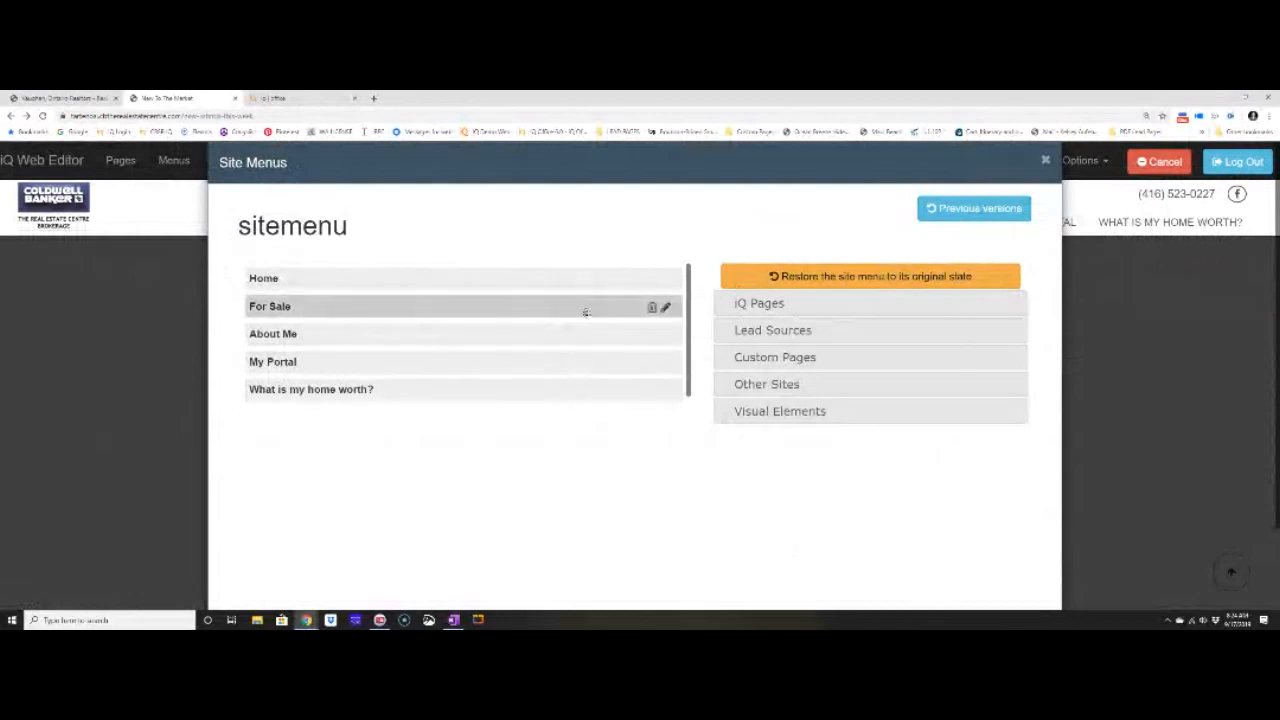
left_click(665, 310)
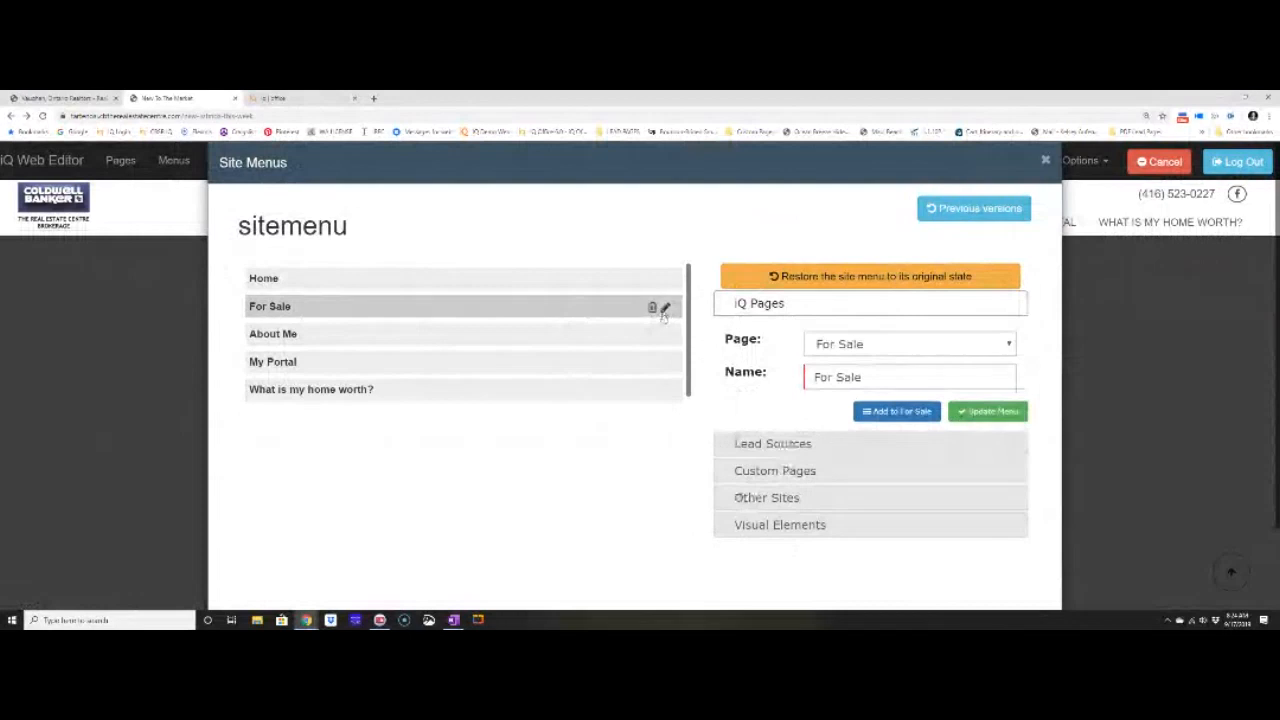
left_click(806, 470)
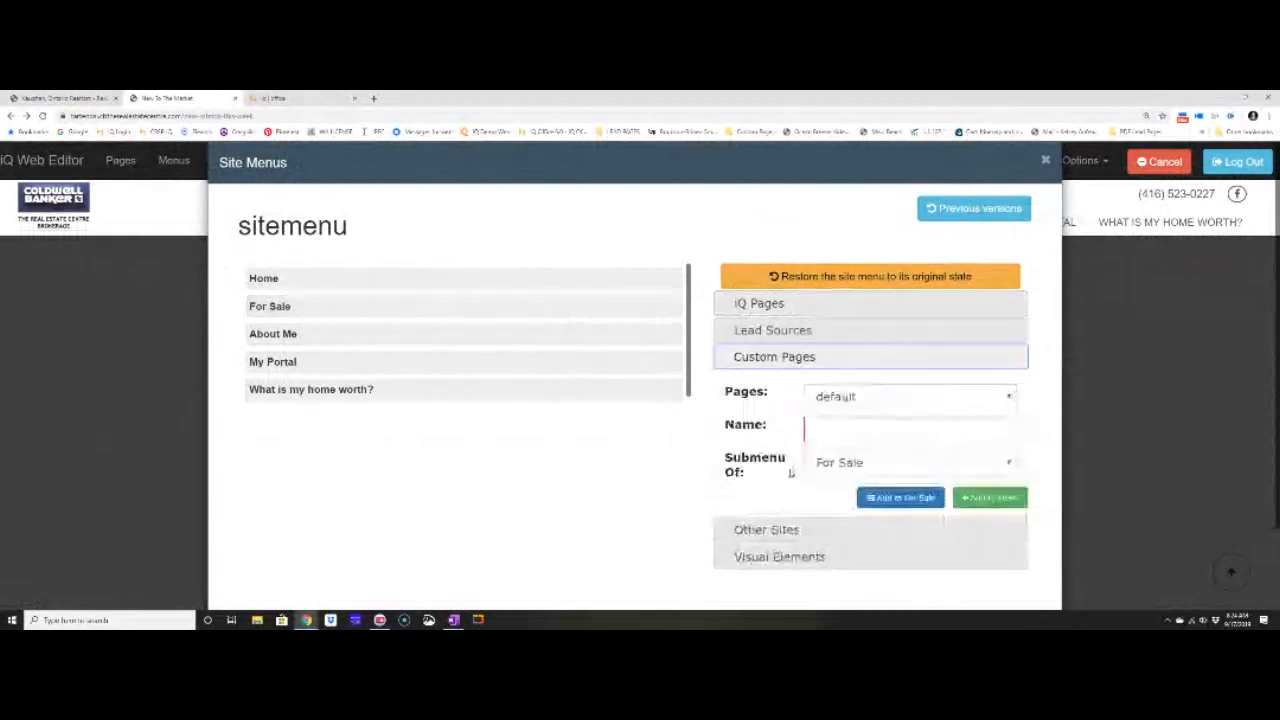
left_click(856, 398)
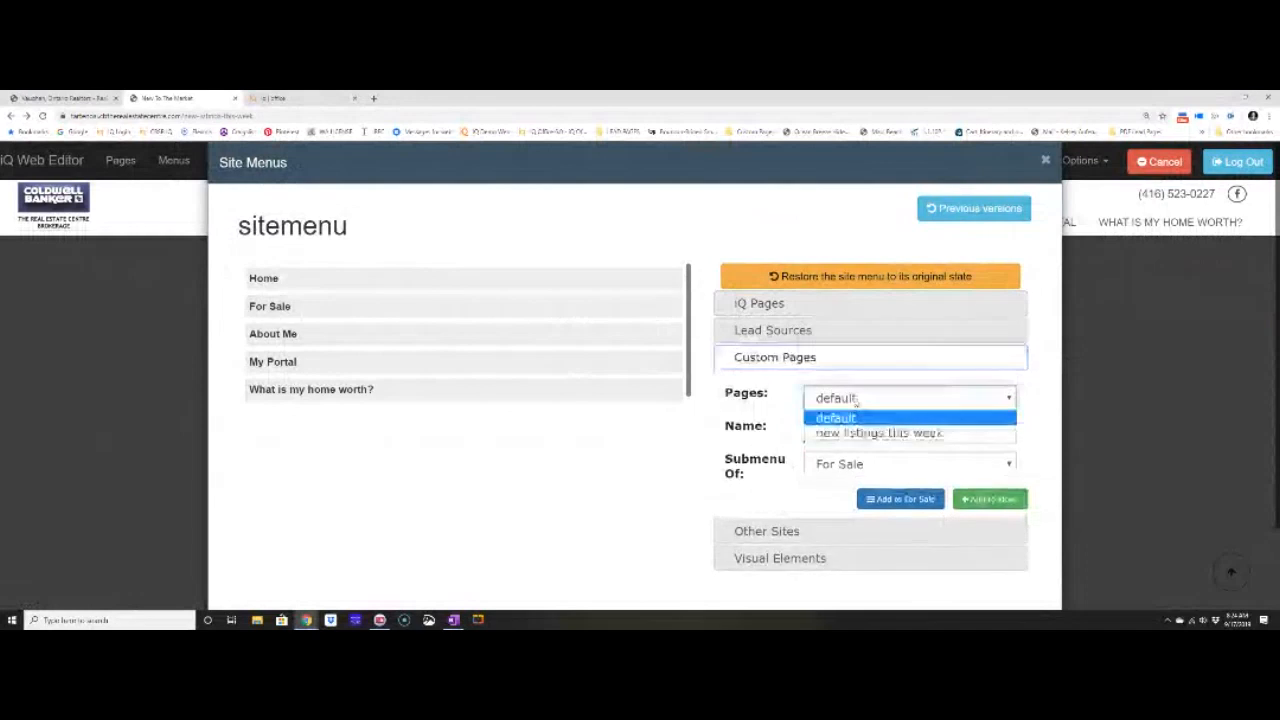
left_click(856, 432)
Name the menu item 'New To The Market'.
left_click(856, 431)
type("NEW")
key("BackSpace")
key("BackSpace")
type("e w")
key("BackSpace")
type("w To the")
key("BackSpace")
key("BackSpace")
key("BackSpace")
type("The Market")
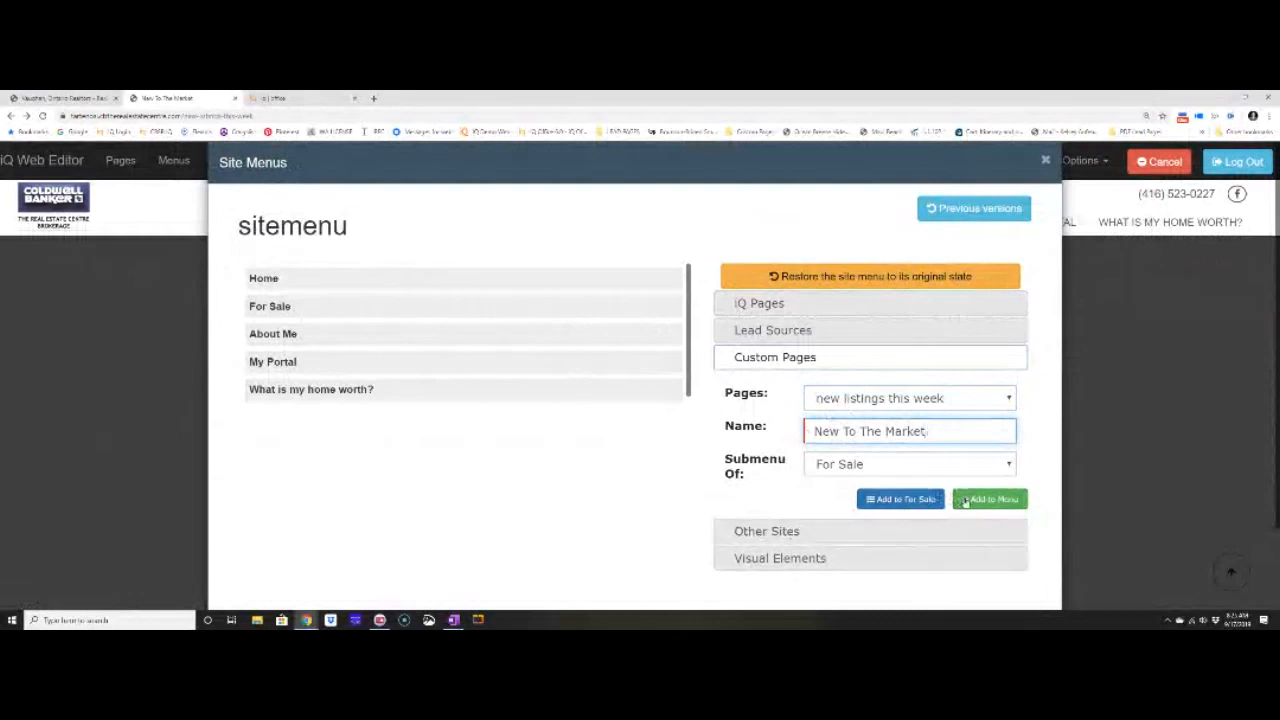
Add the item to the menu as a submenu of For Sale and save the sitemenu.
left_click(900, 499)
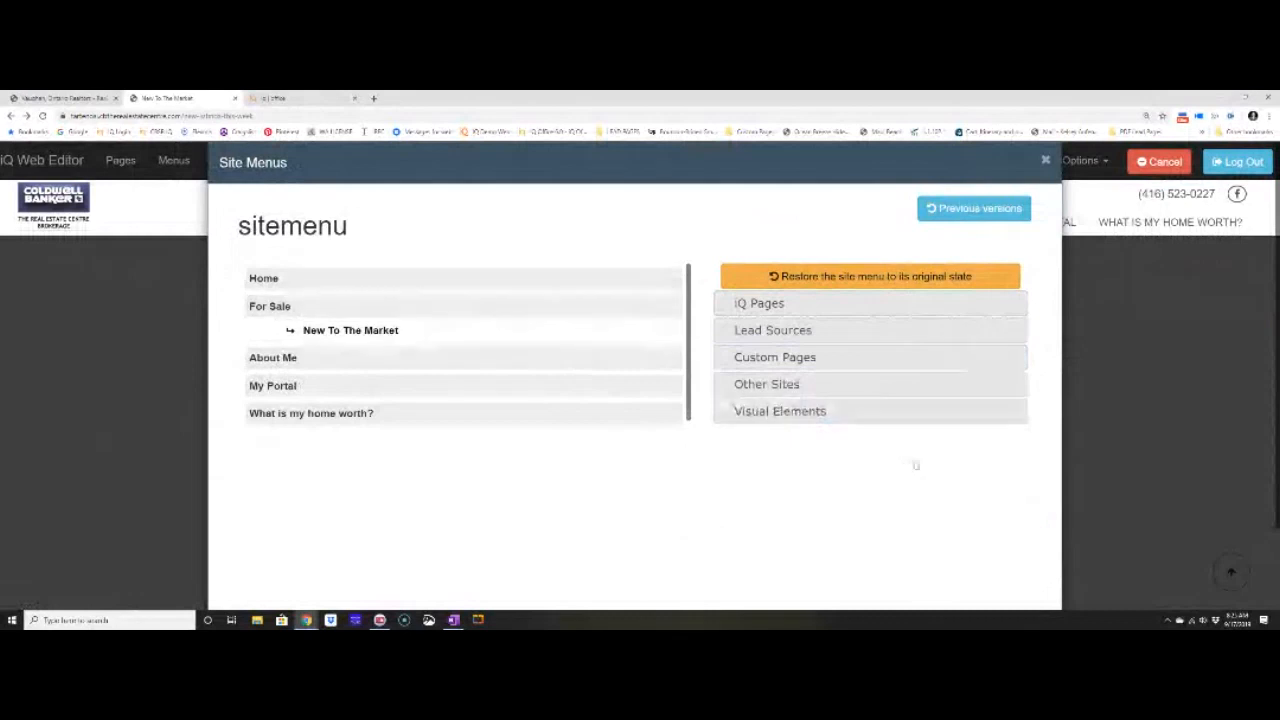
scroll(915, 465, "down", 1)
left_click(924, 587)
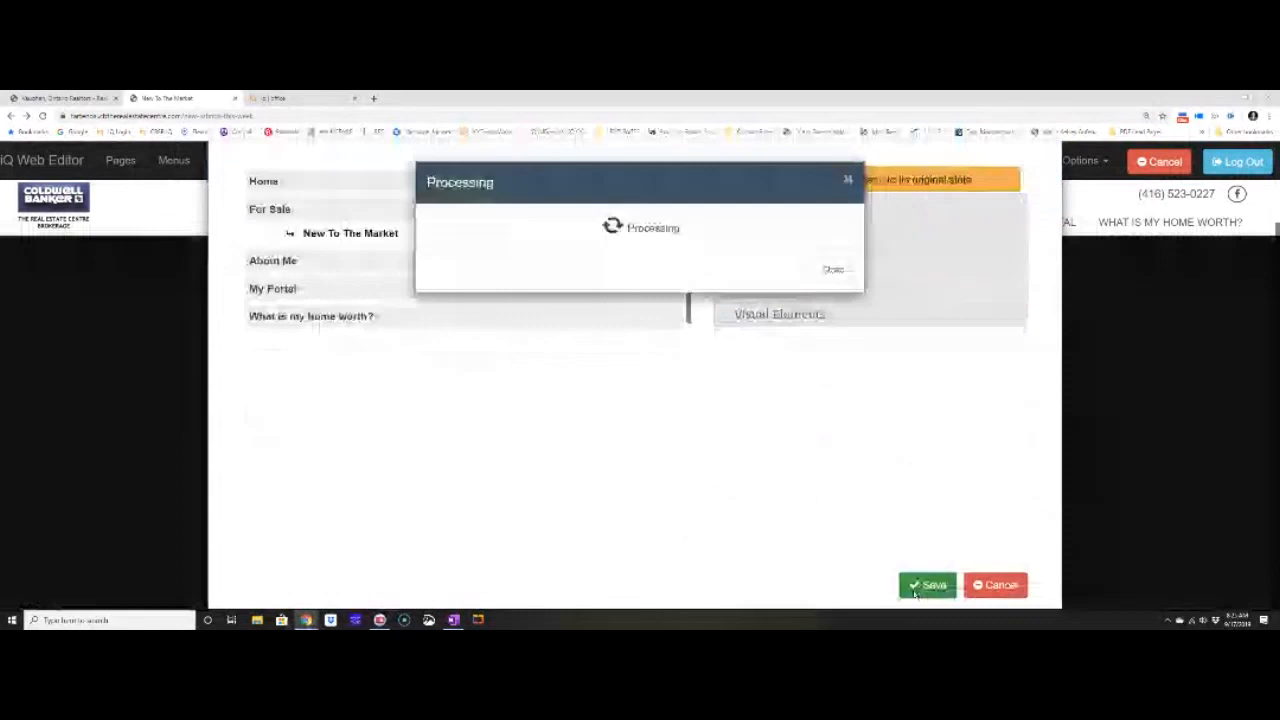
Go to NEW TO THE MARKET under FOR SALE in the site navigation.
mouse_move(903, 227)
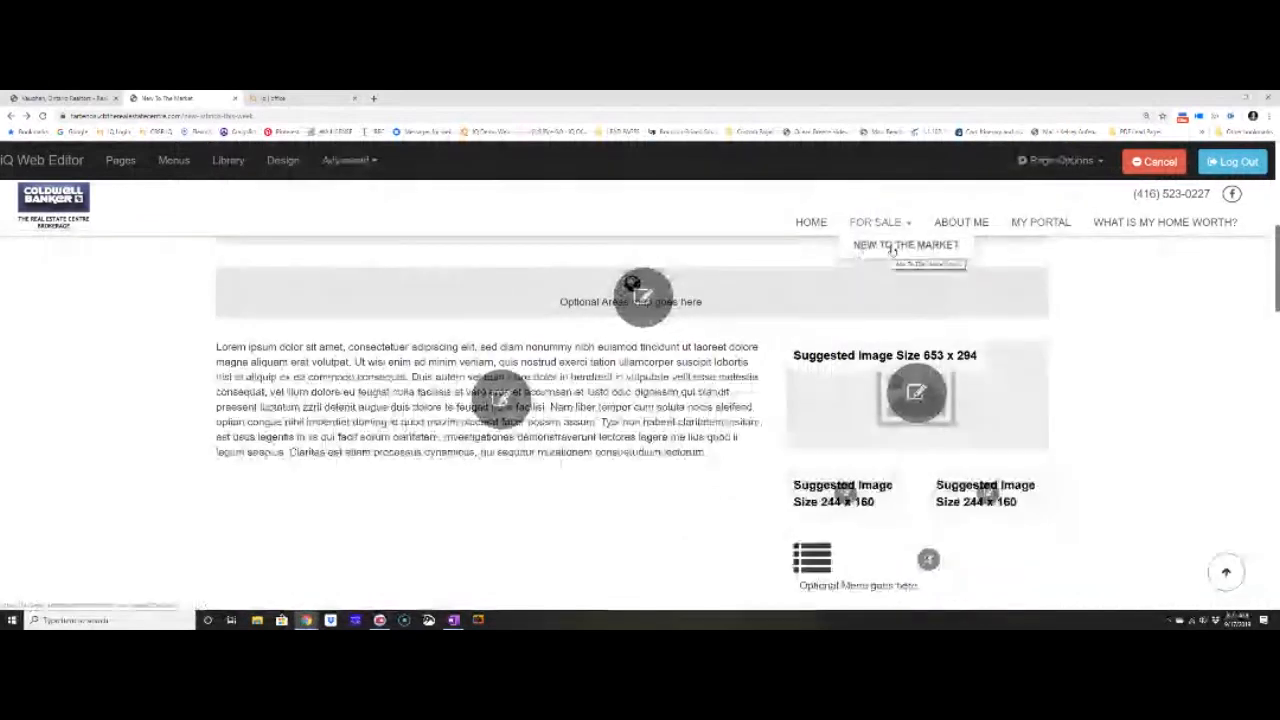
left_click(893, 250)
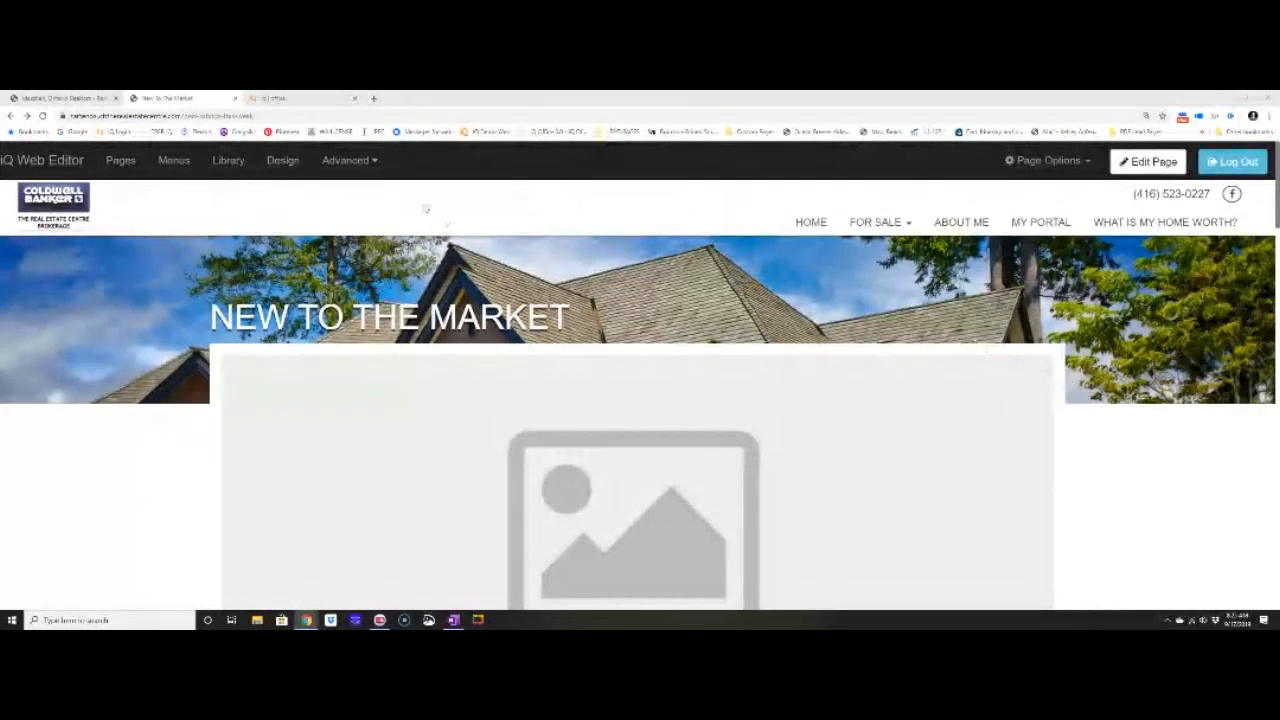
Open the Advanced site options menu.
left_click(377, 166)
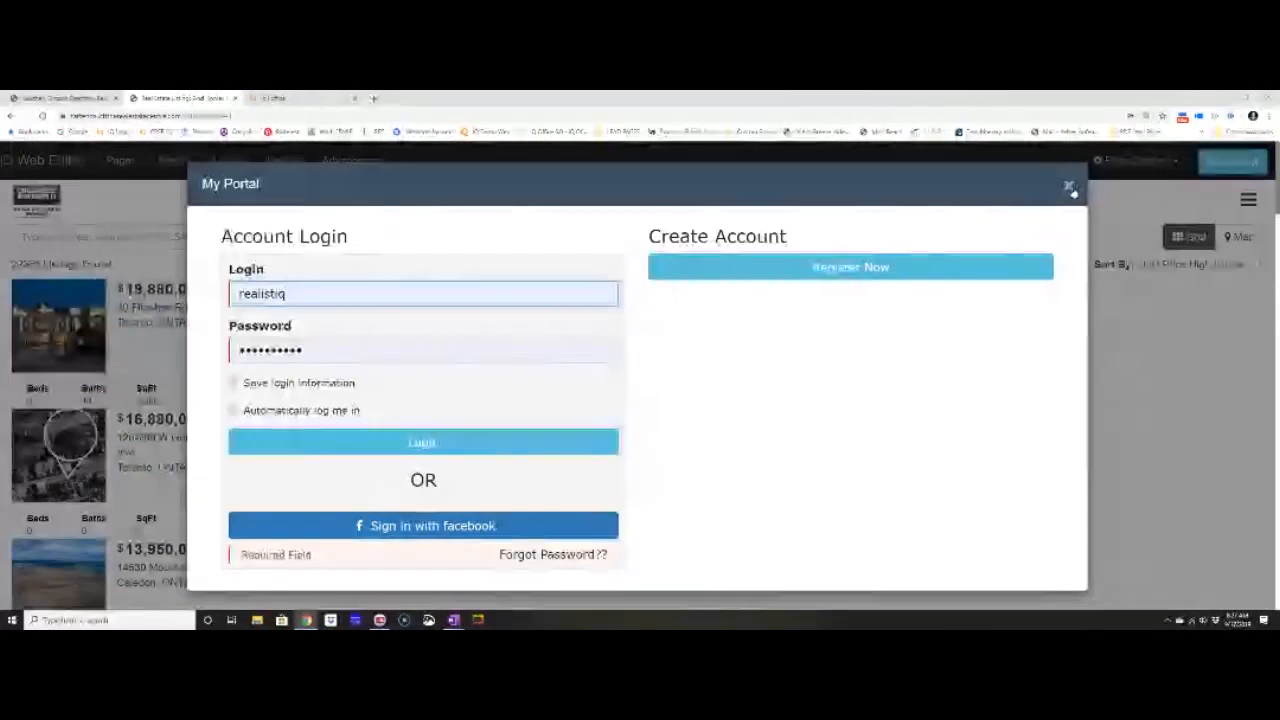
Close the My Portal login and return home via the Coldwell Banker logo.
left_click(1069, 187)
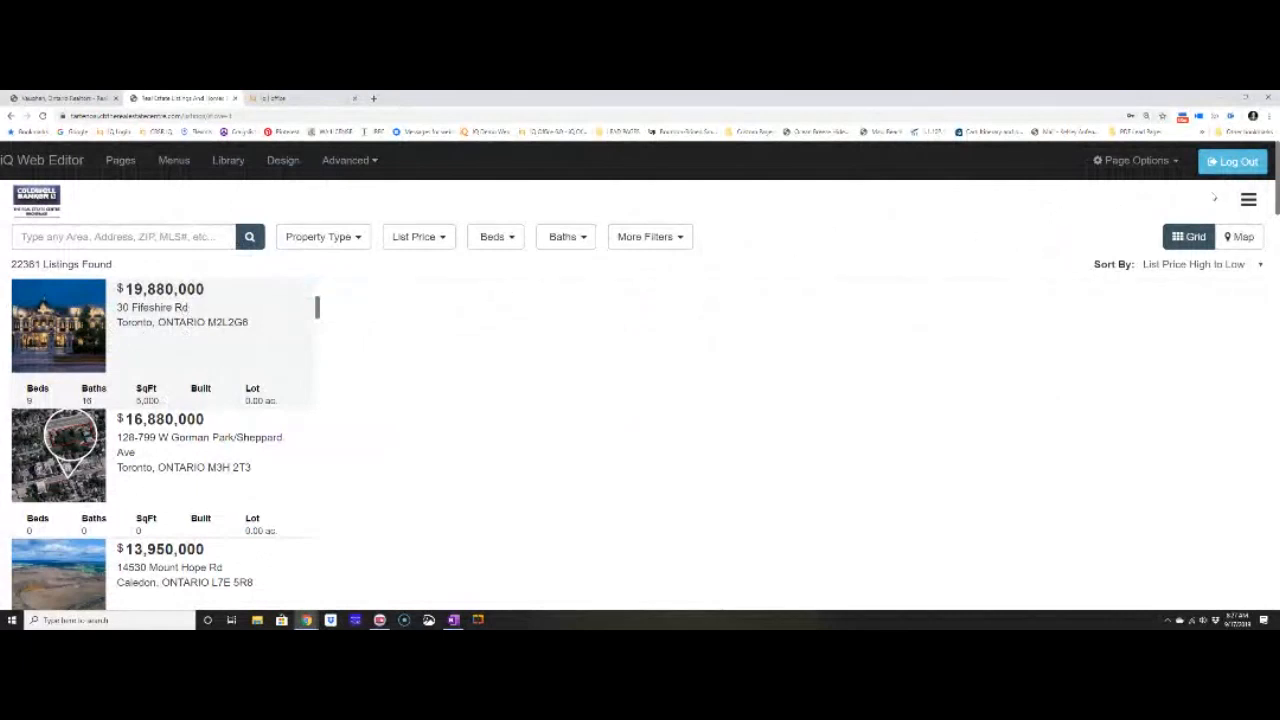
left_click(46, 198)
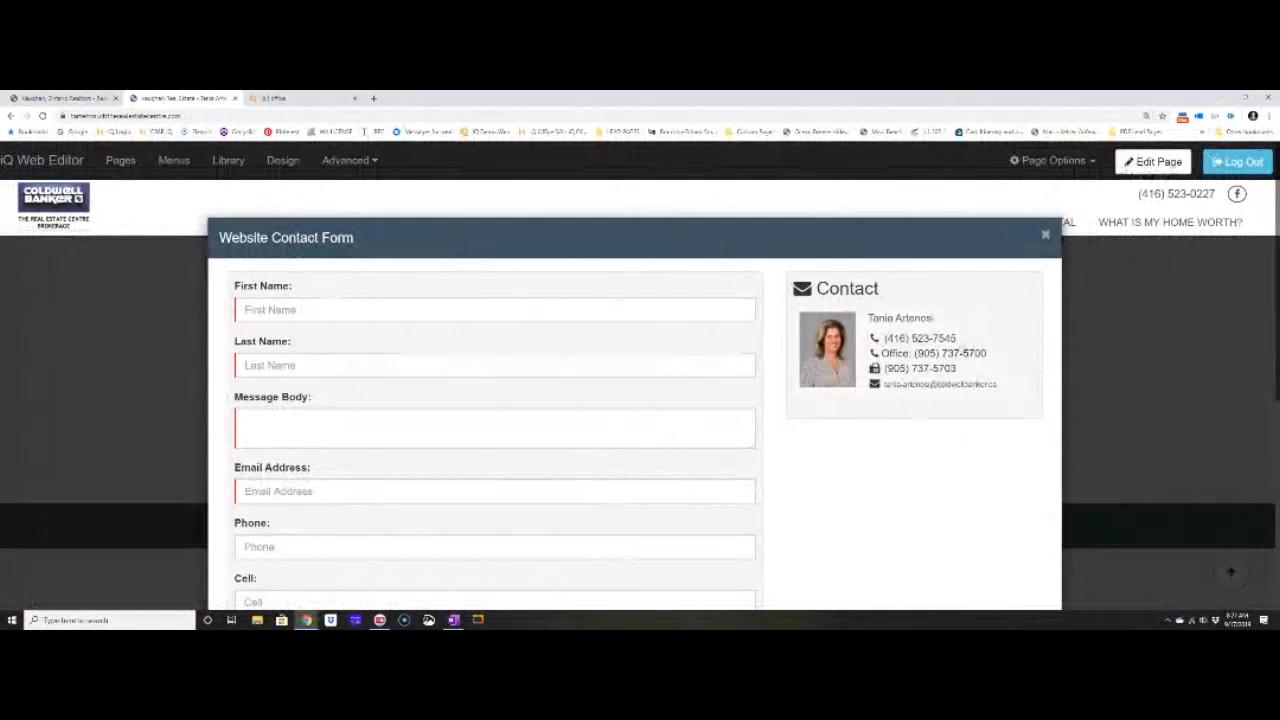
Close the Website Contact Form and scroll down the home page.
left_click(1044, 240)
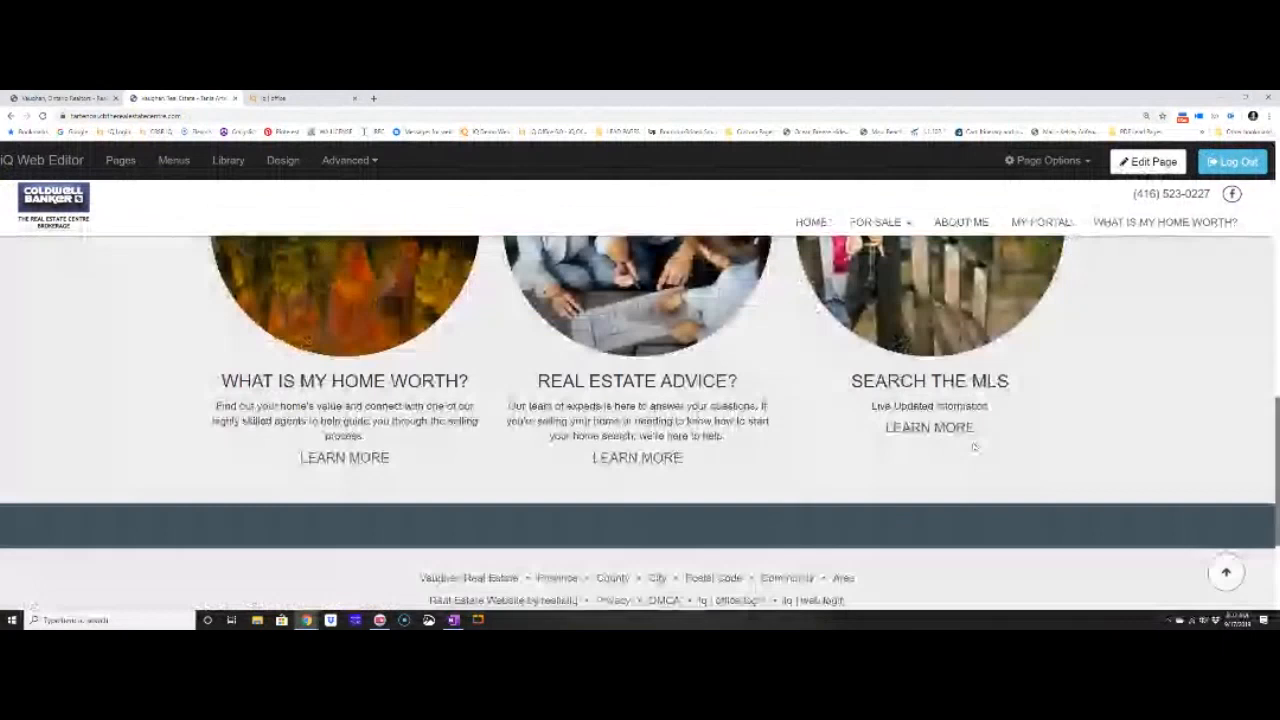
scroll(974, 447, "down", 2)
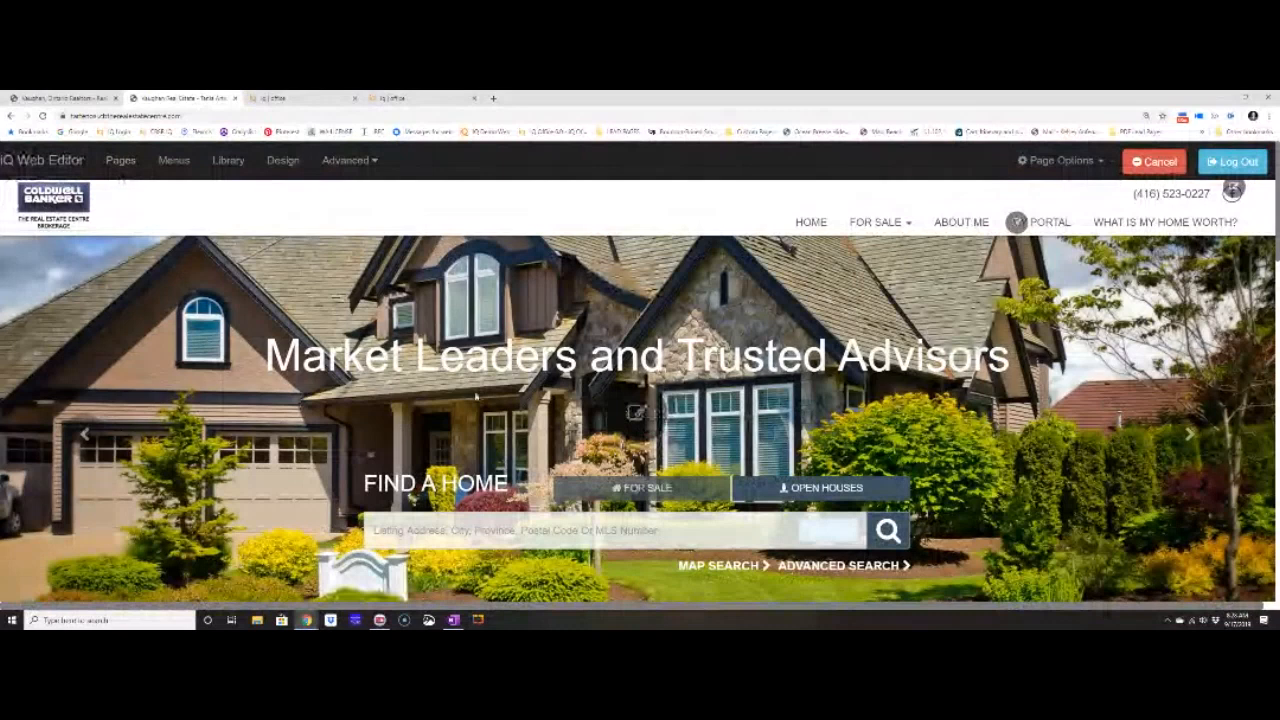
Open Edit Hero Images for the home page slideshow and dismiss the empty Image Library.
left_click(636, 412)
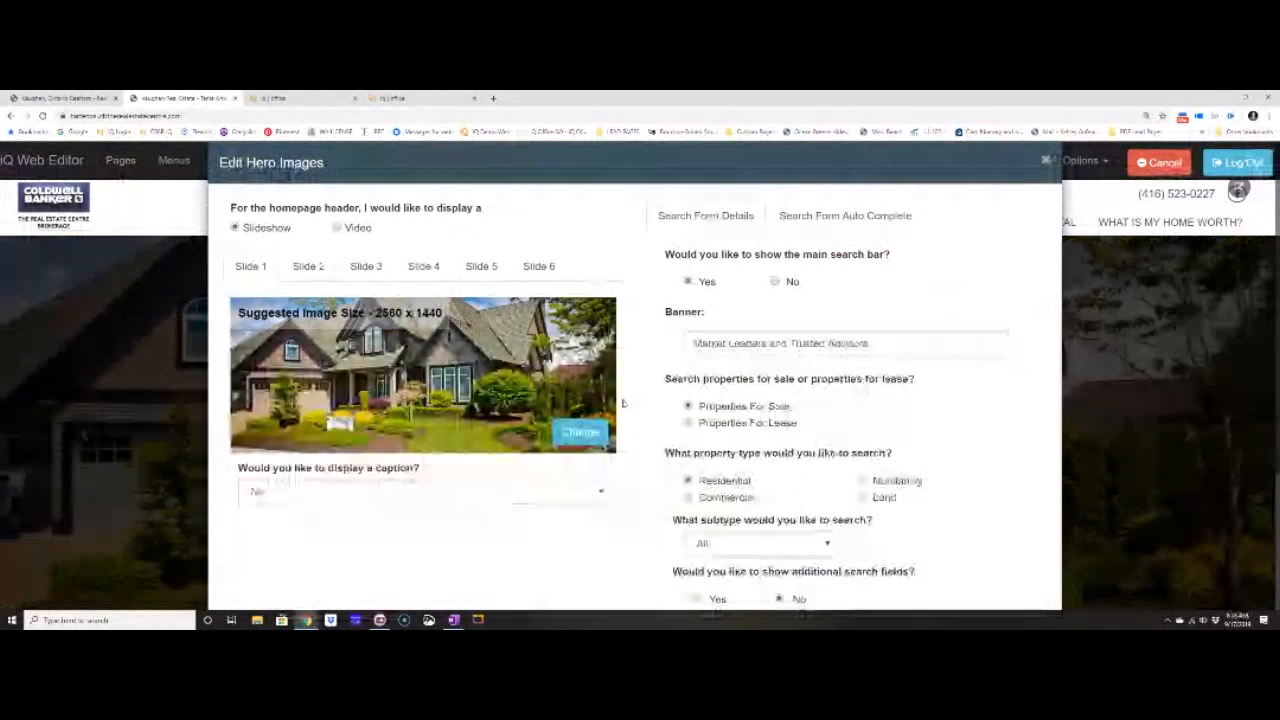
left_click(580, 432)
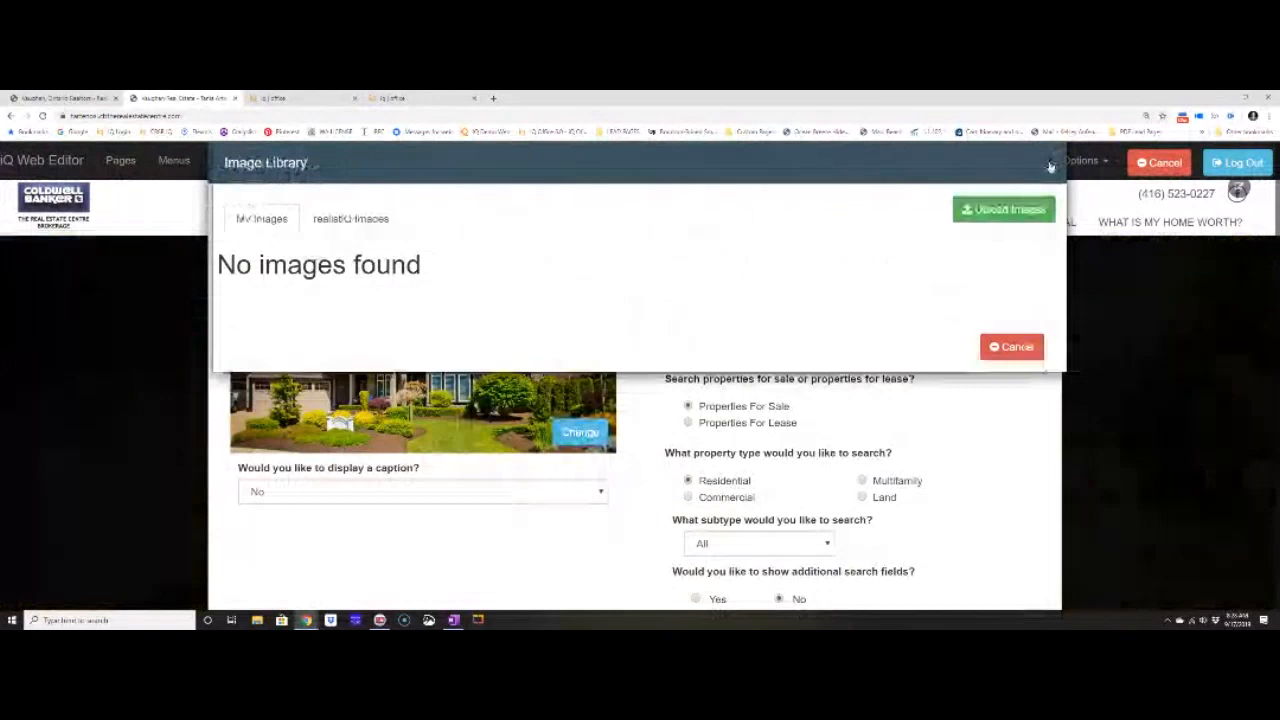
left_click(1050, 165)
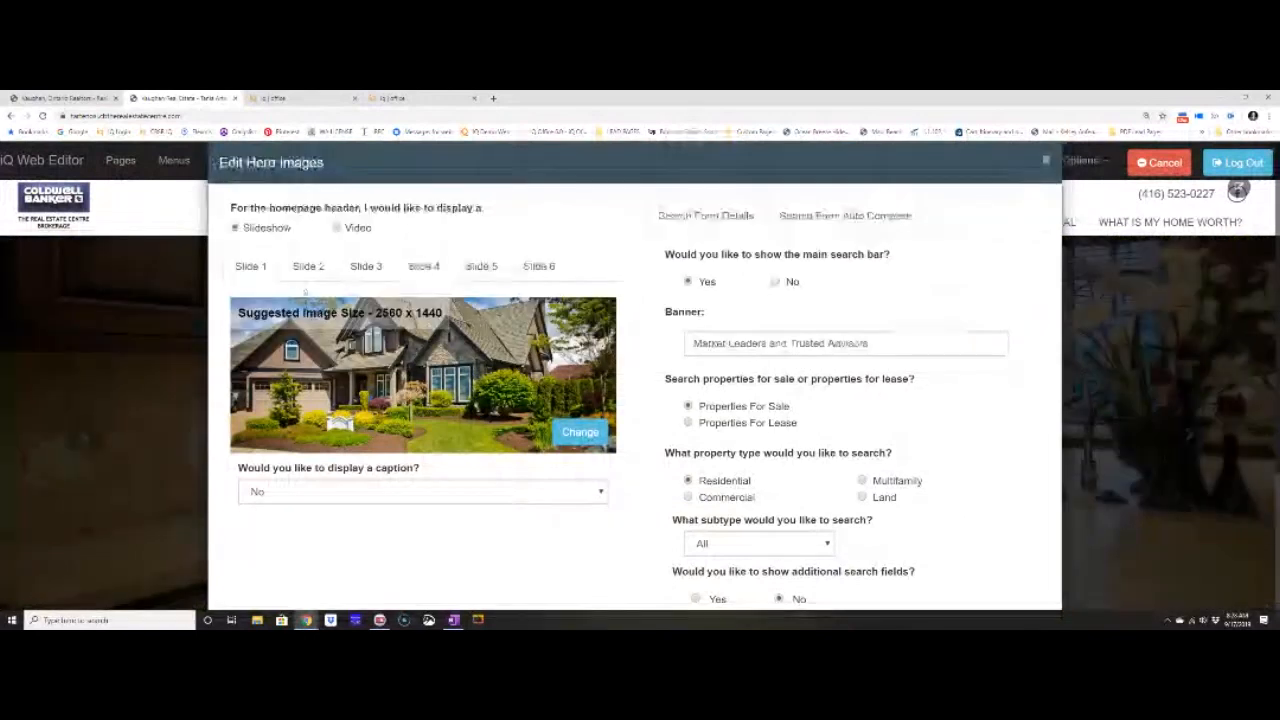
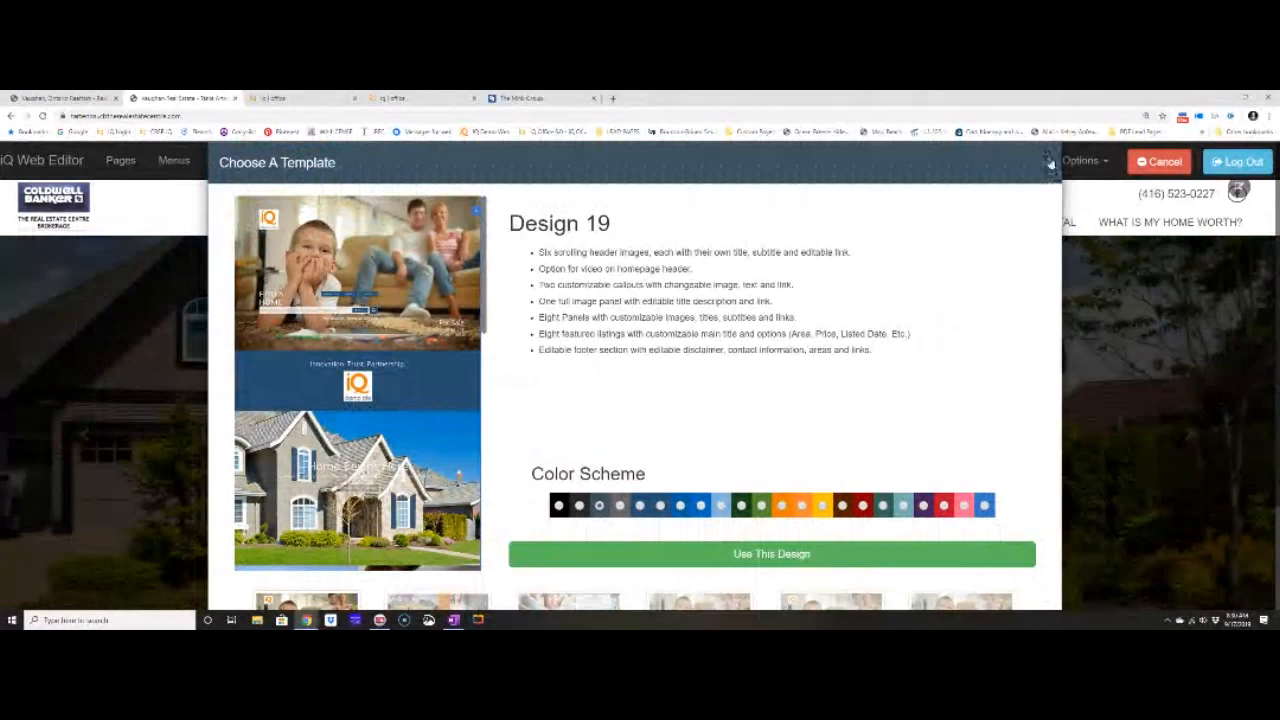
Leave the template chooser for the iQ Office dashboard showing 6 contacts/leads.
left_click(445, 100)
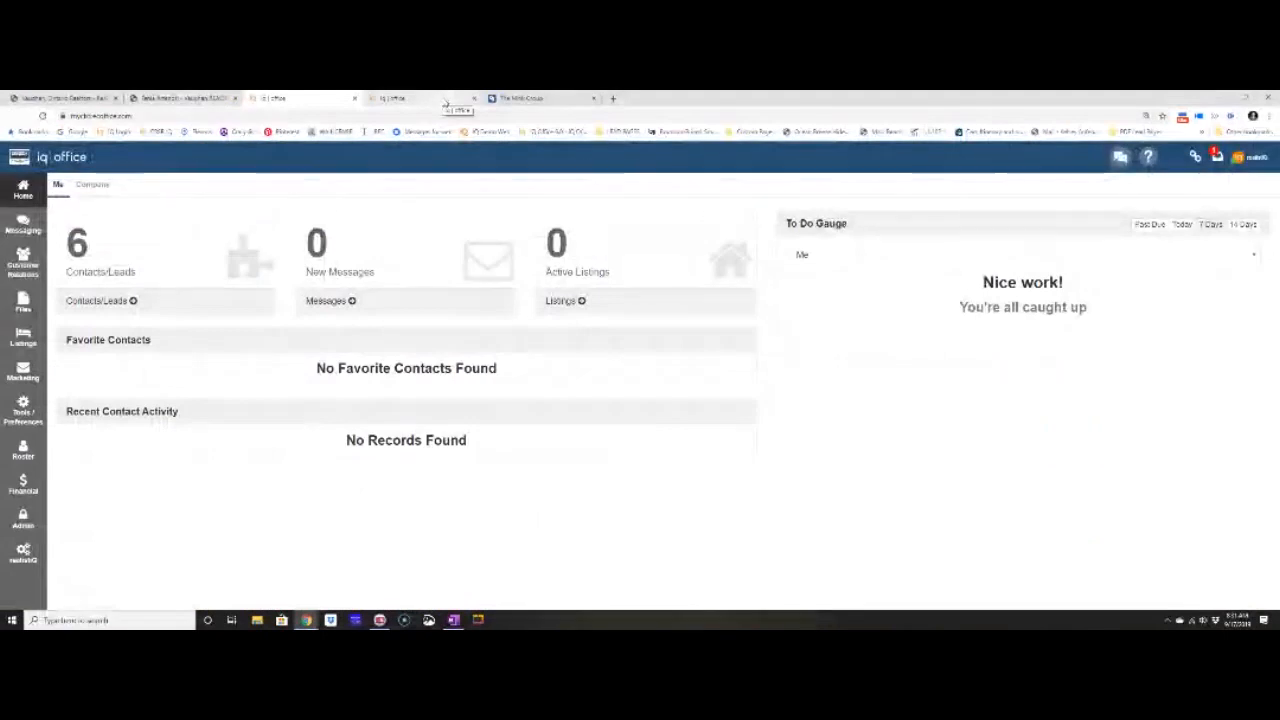
Open the agent's own Profile record with its Agent Info details.
left_click(444, 101)
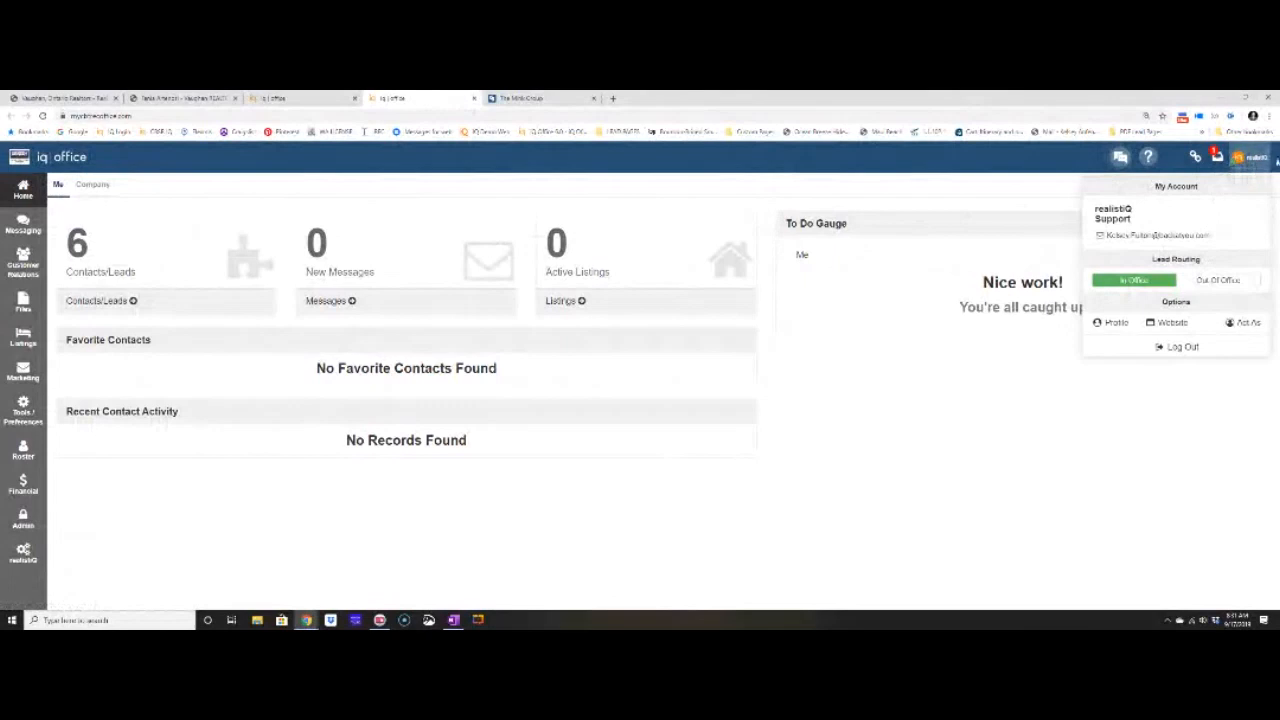
left_click(1112, 324)
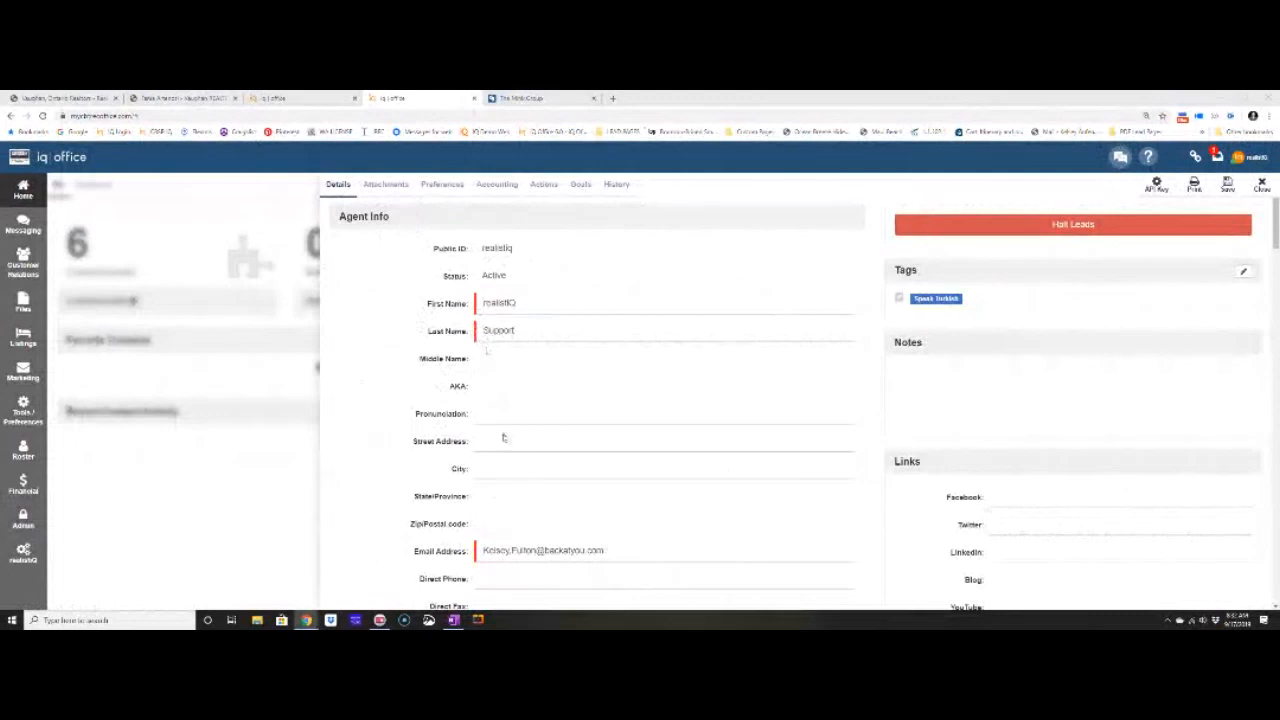
Look over the Agent Info form down to the Links section.
scroll(603, 549, "down", 1)
scroll(543, 528, "down", 3)
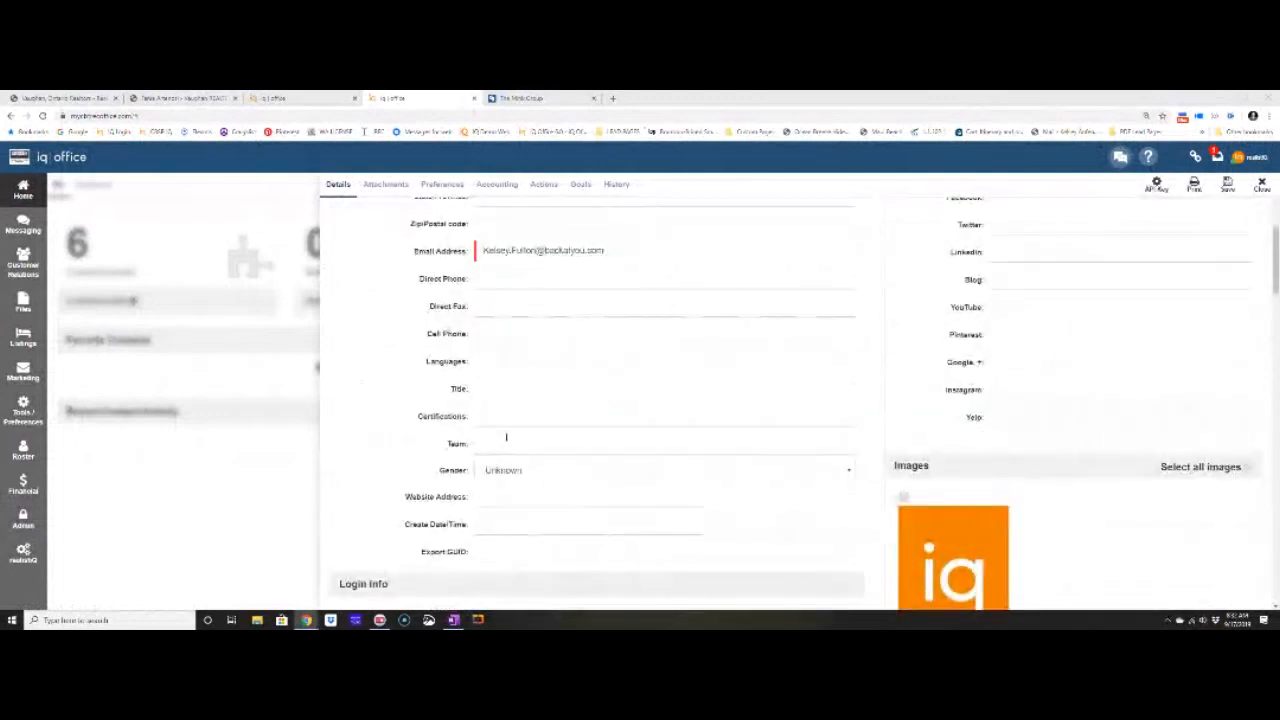
left_click(508, 443)
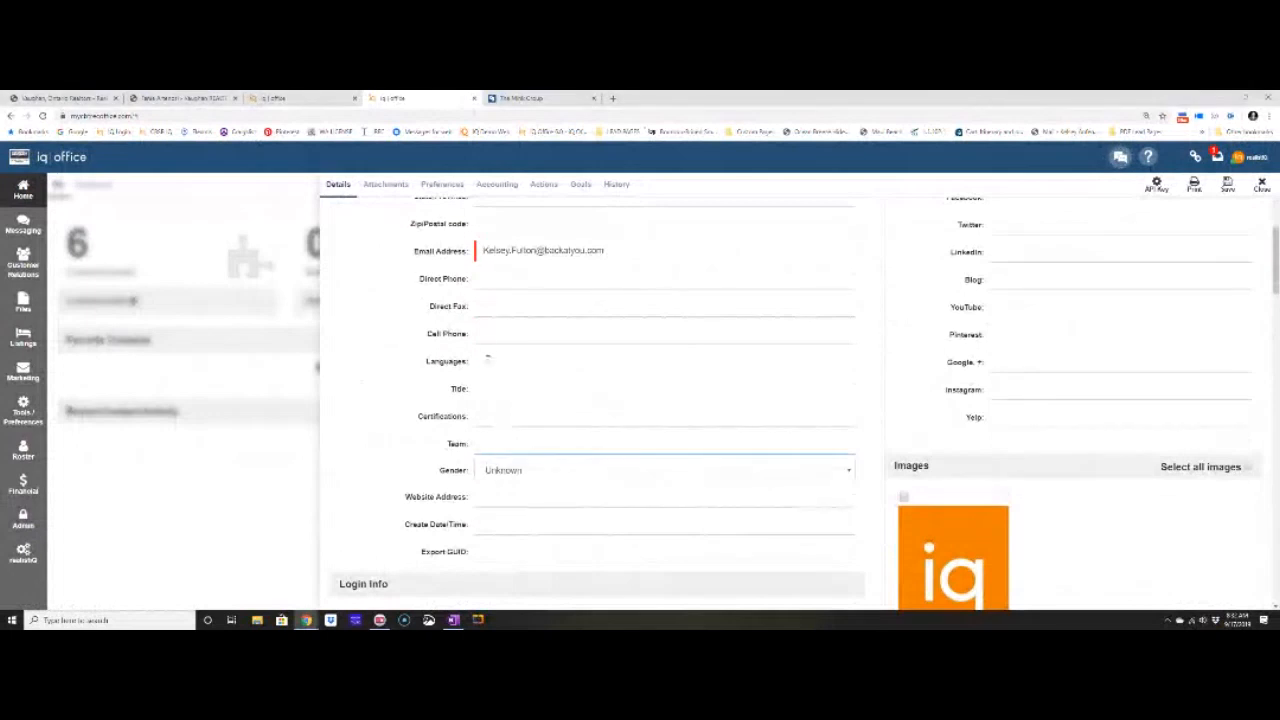
scroll(408, 258, "up", 3)
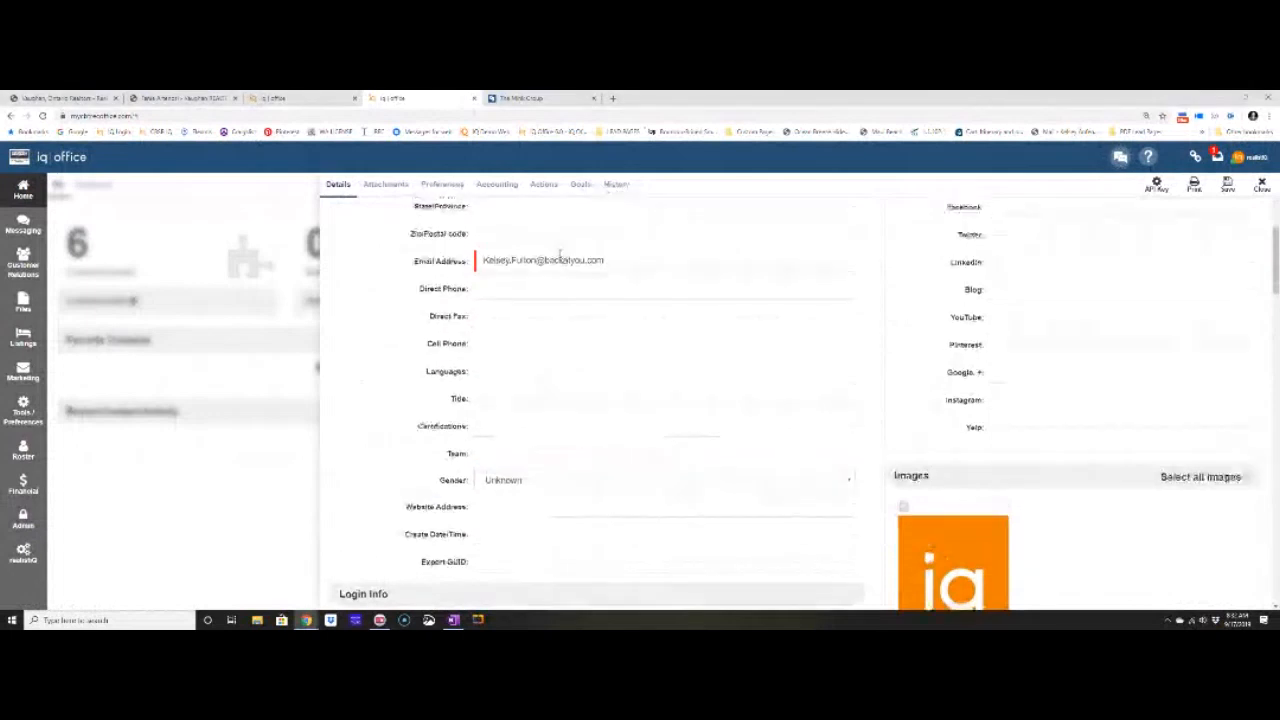
scroll(402, 258, "up", 2)
left_click_drag(337, 216, 391, 217)
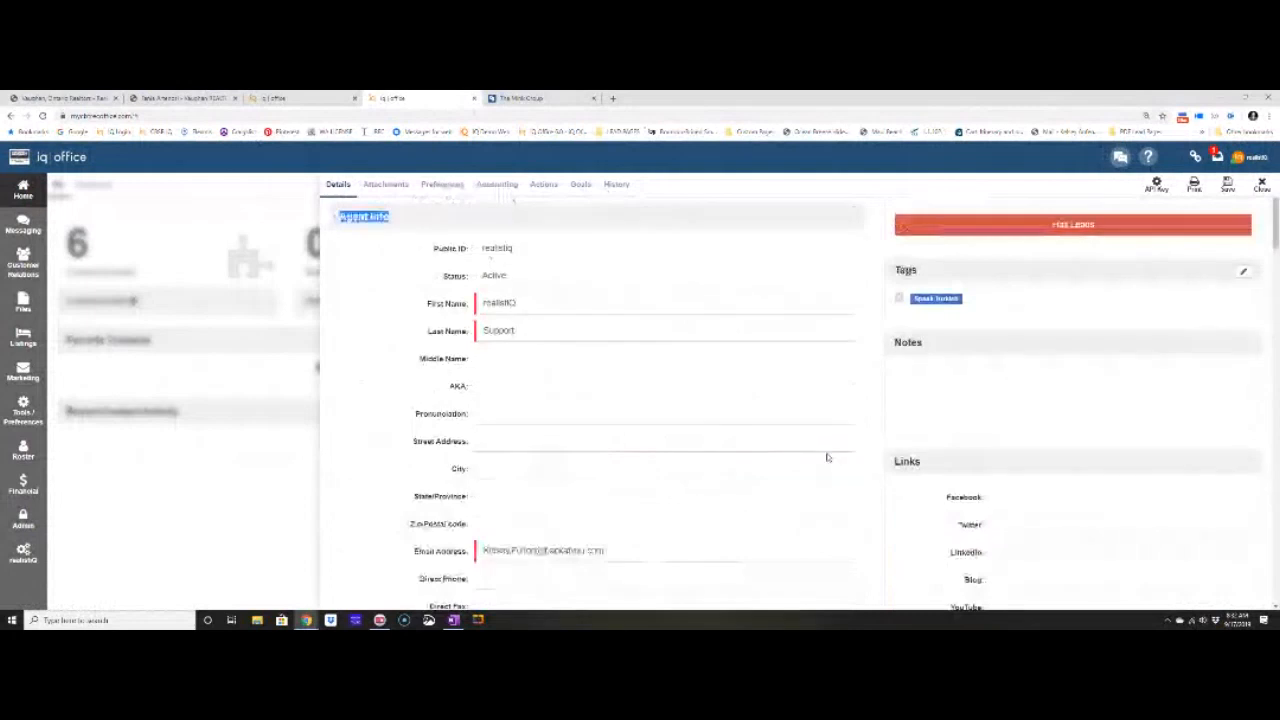
scroll(827, 457, "down", 2)
left_click_drag(896, 263, 952, 263)
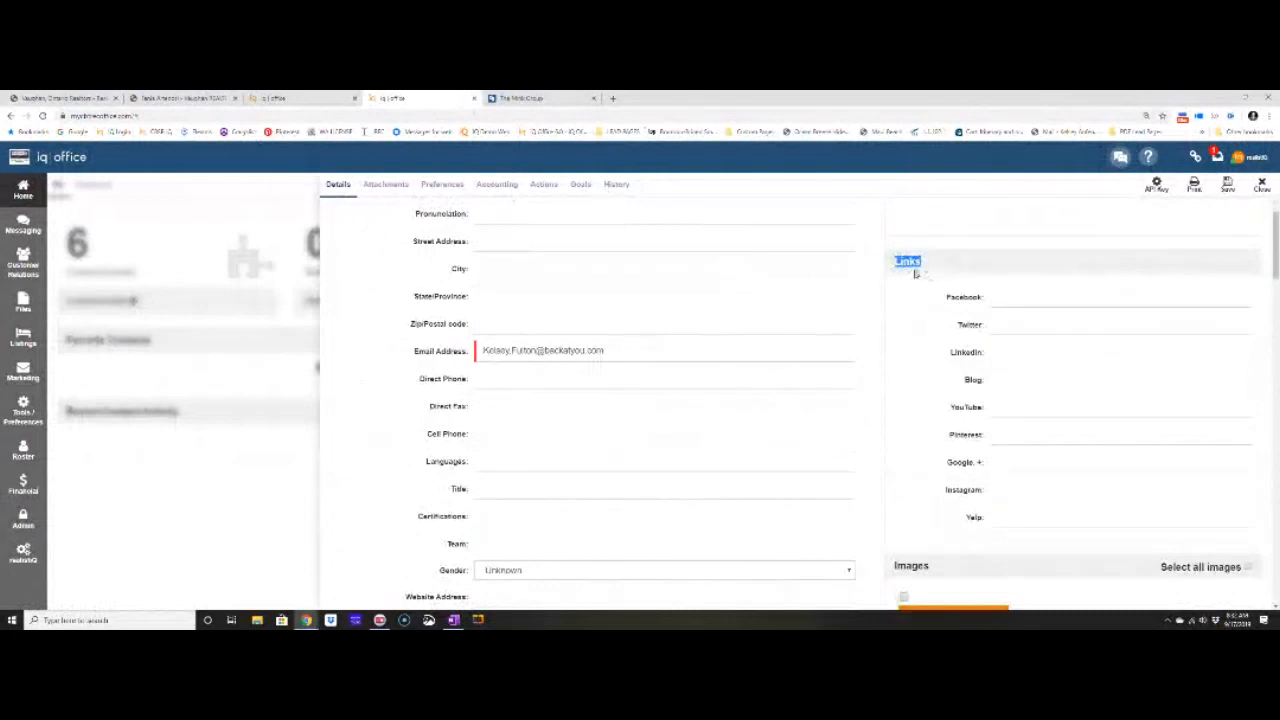
Enter the agent's Facebook page URL in the Links Facebook field.
left_click(1007, 297)
left_click(1007, 298)
left_click(1007, 324)
left_click(1013, 406)
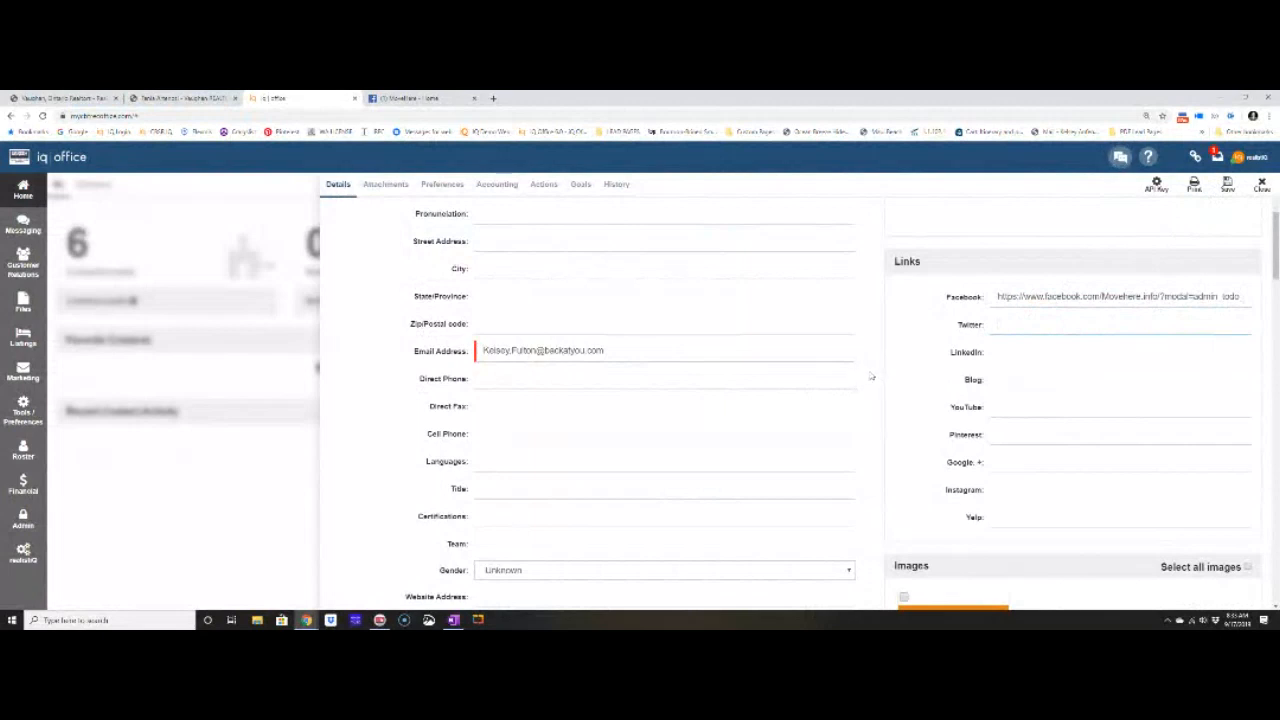
Upload a portrait photo to the profile's Images section.
scroll(873, 372, "down", 10)
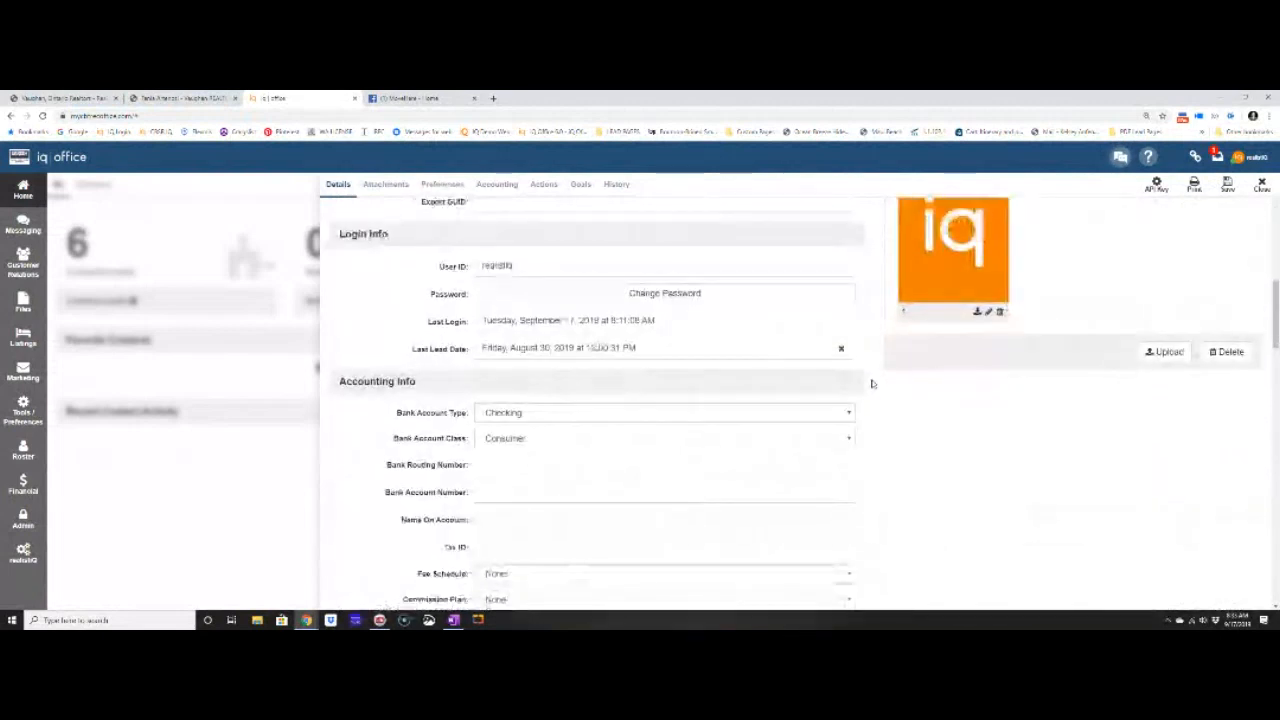
scroll(873, 384, "up", 5)
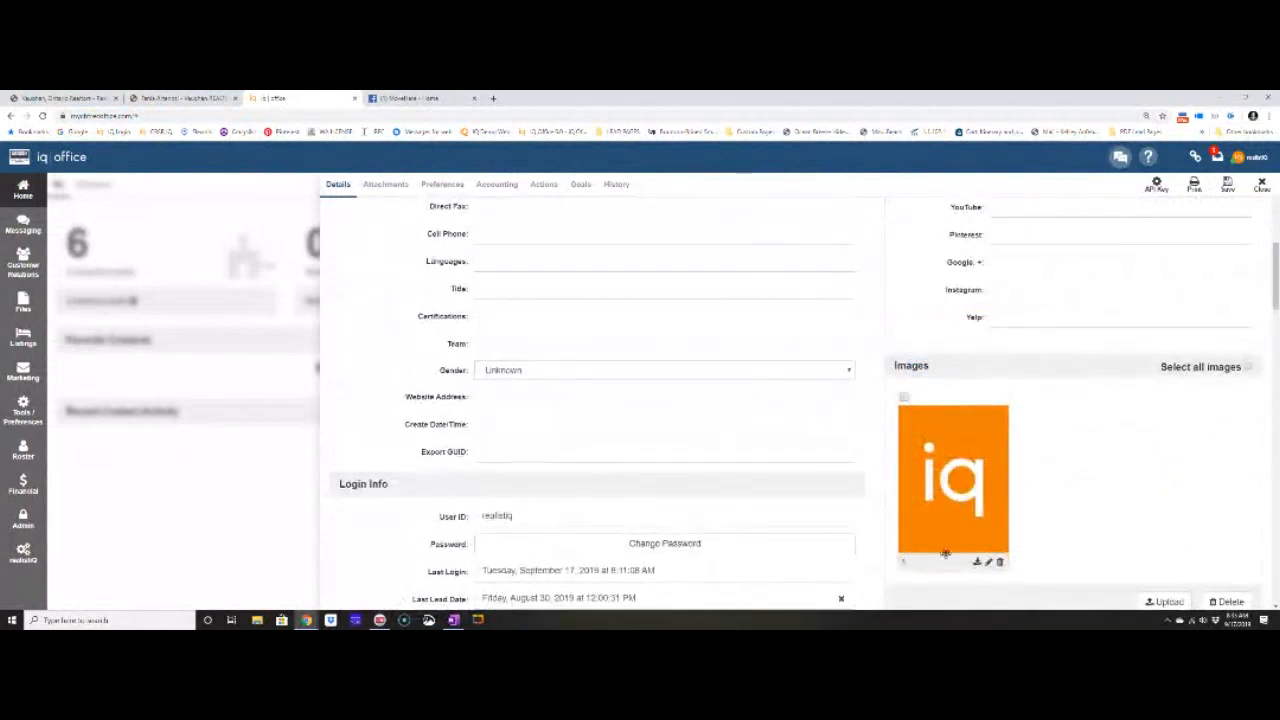
scroll(1100, 575, "down", 1)
scroll(1105, 568, "down", 1)
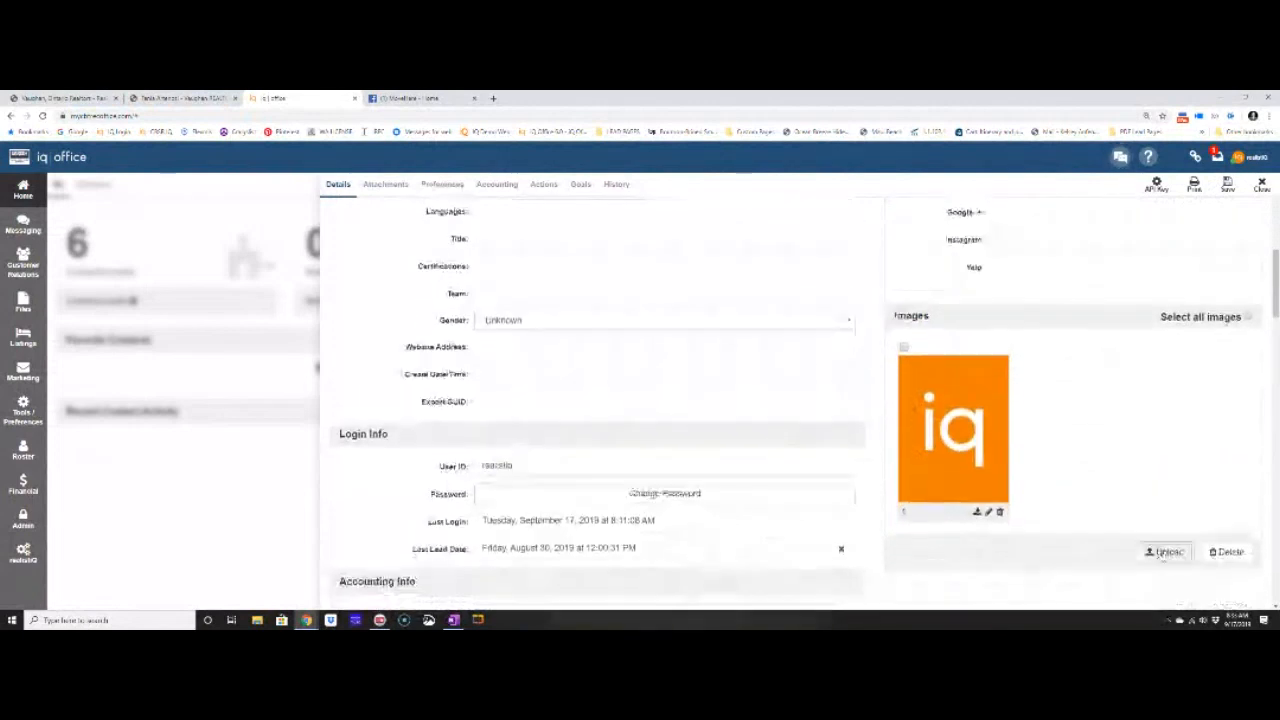
left_click(1165, 552)
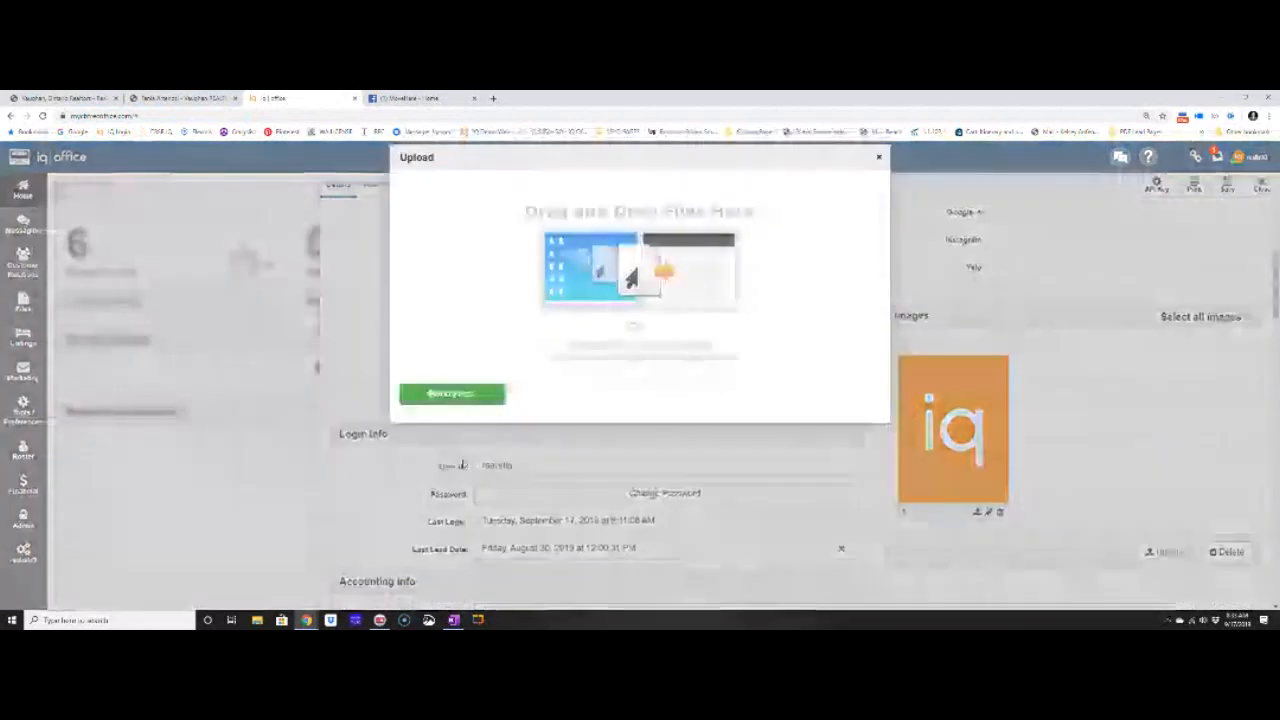
left_click(452, 393)
left_click(161, 314)
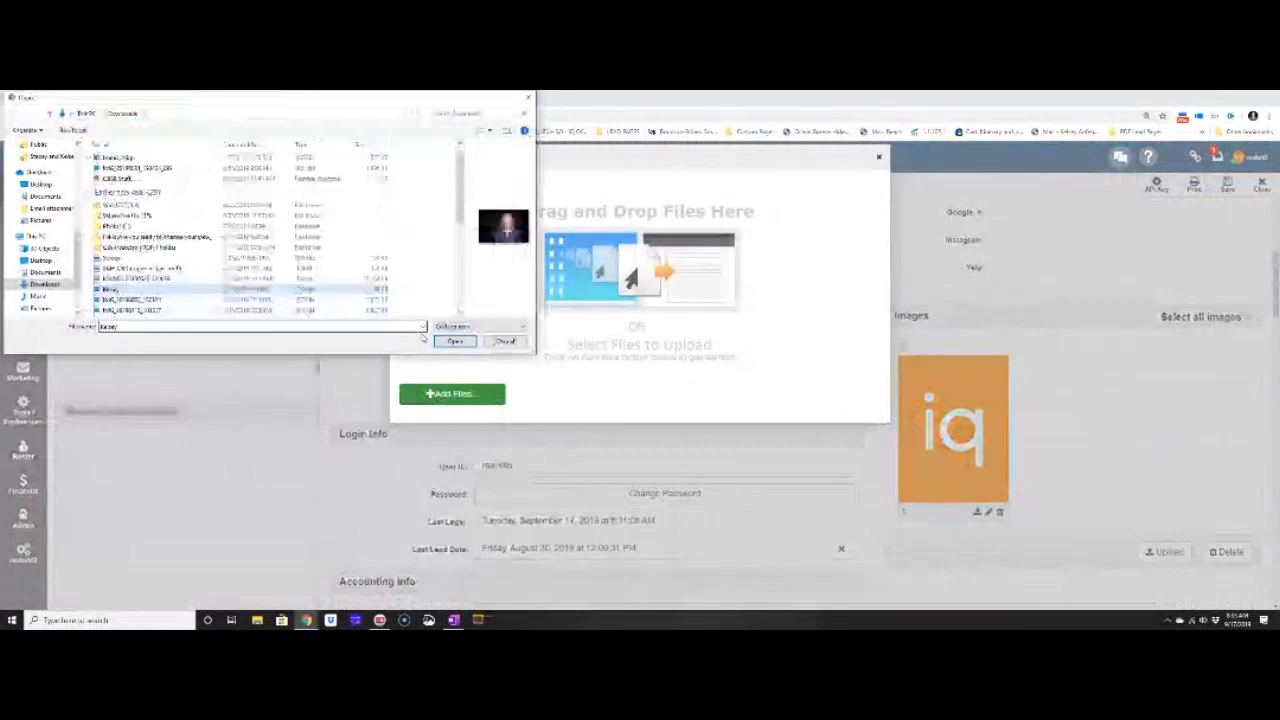
left_click(455, 341)
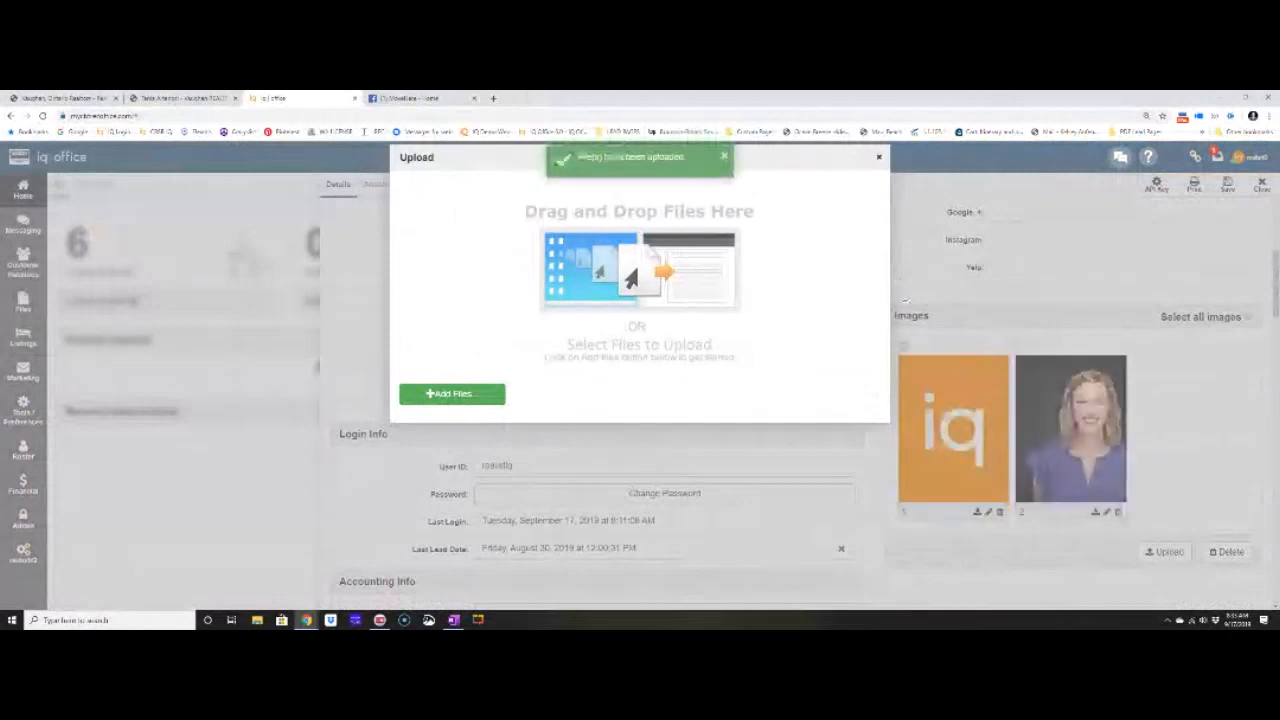
left_click(905, 301)
Move the portrait ahead of the iQ logo, then delete it, keeping only the logo.
left_click_drag(1066, 440, 950, 440)
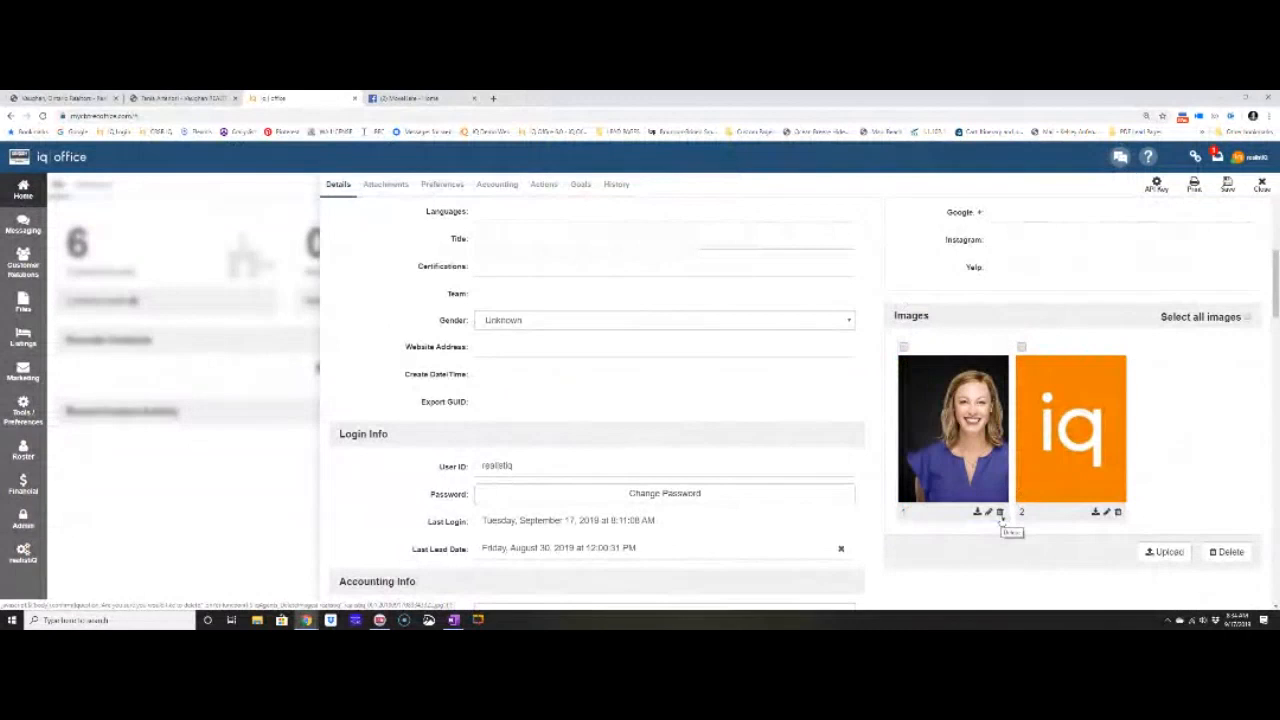
left_click(999, 513)
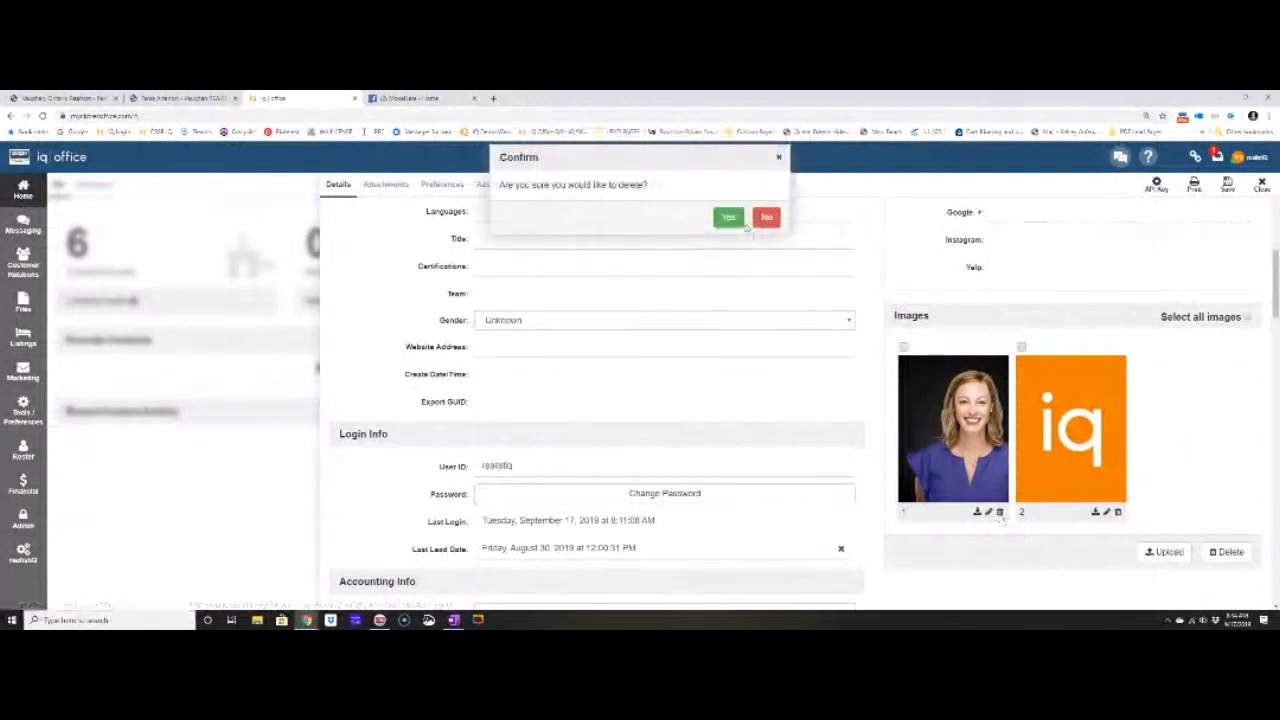
left_click(730, 218)
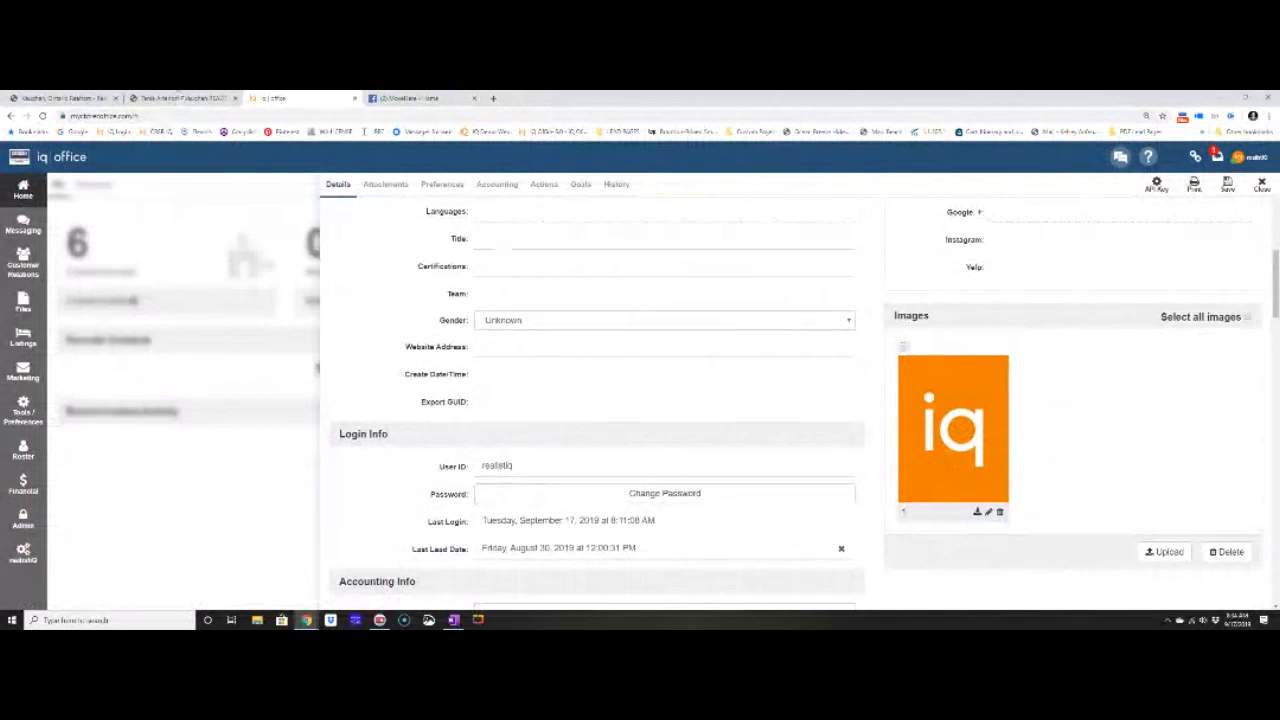
left_click(184, 98)
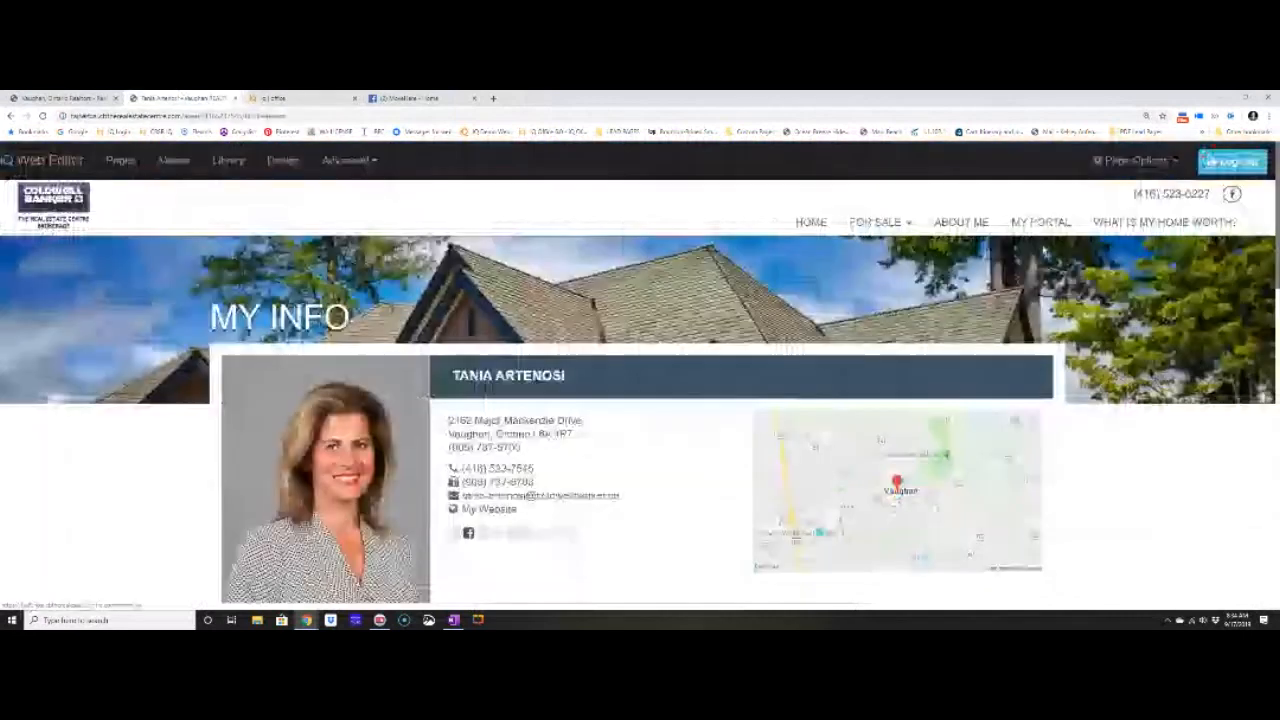
Open the My Portal login page and clear the saved User ID and password.
left_click(1040, 222)
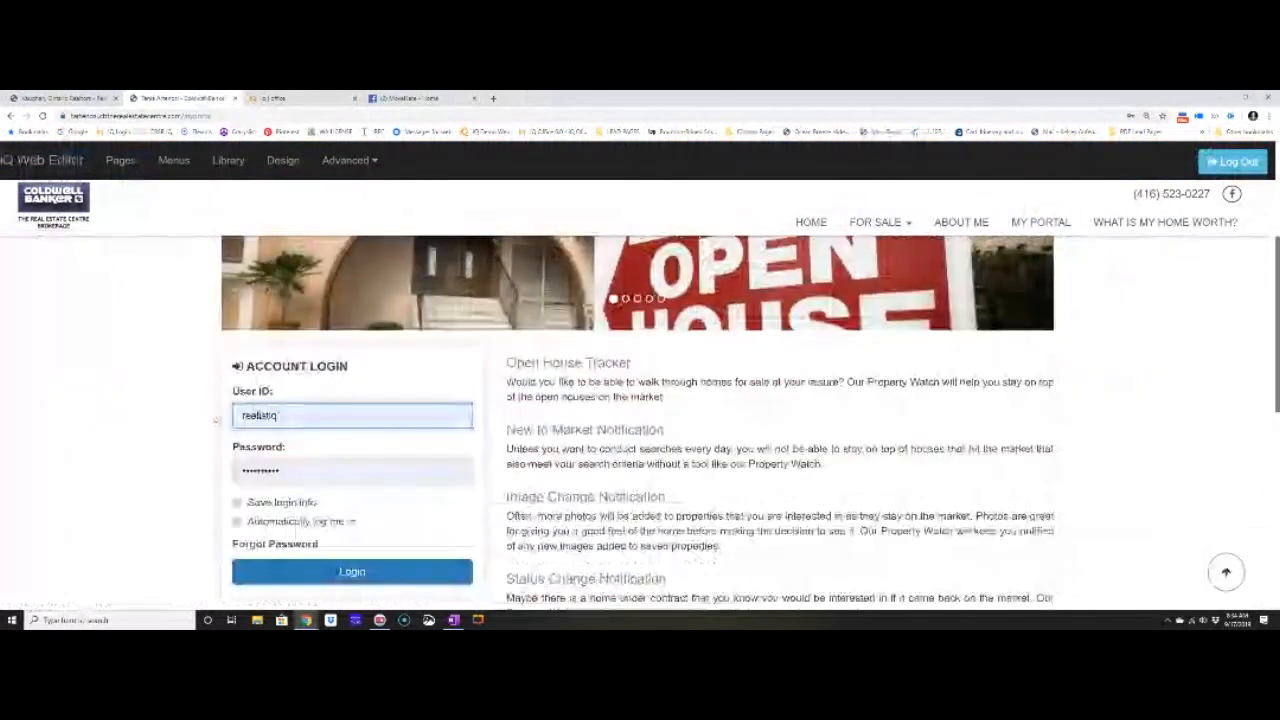
left_click_drag(279, 416, 188, 436)
key("BackSpace")
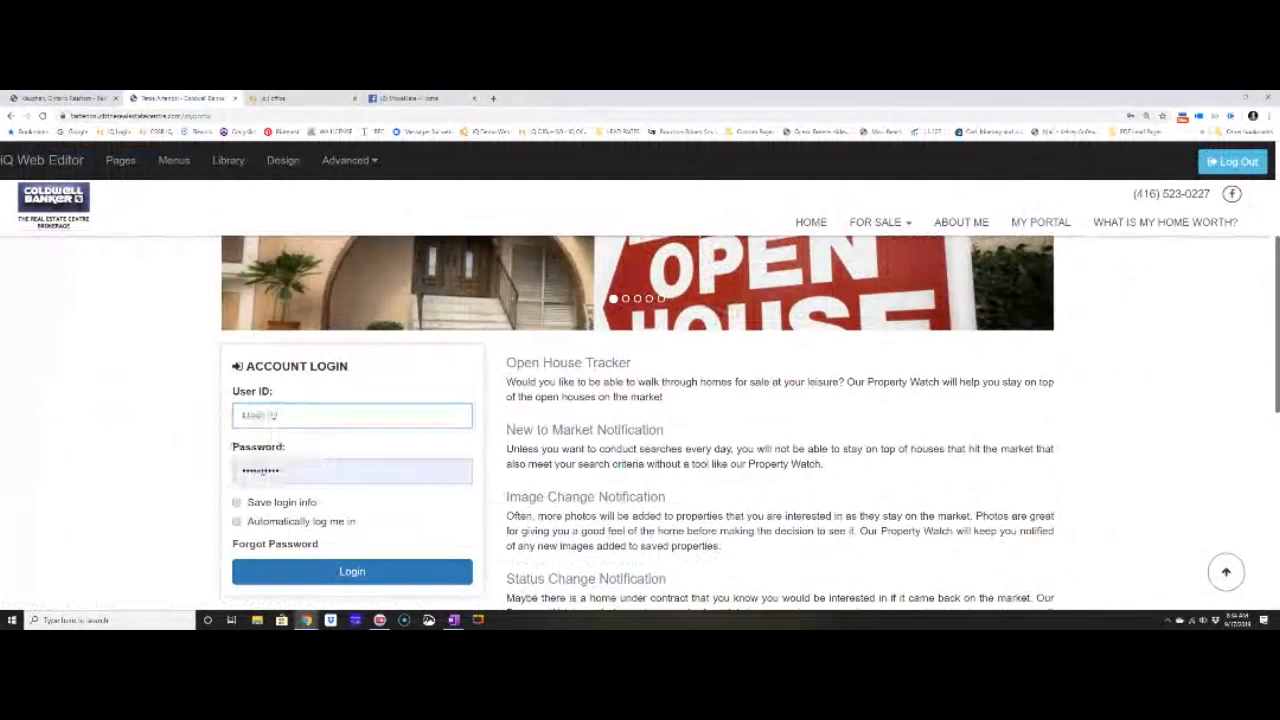
left_click_drag(283, 471, 163, 460)
key("BackSpace")
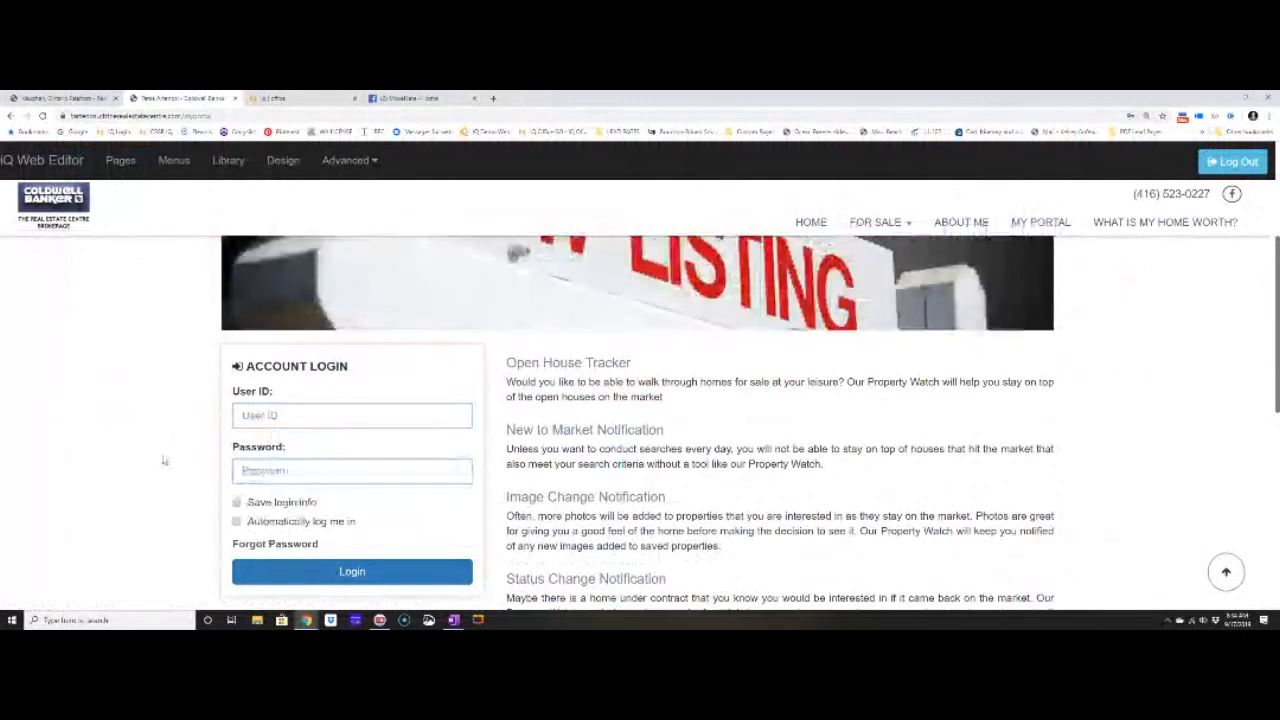
left_click(160, 456)
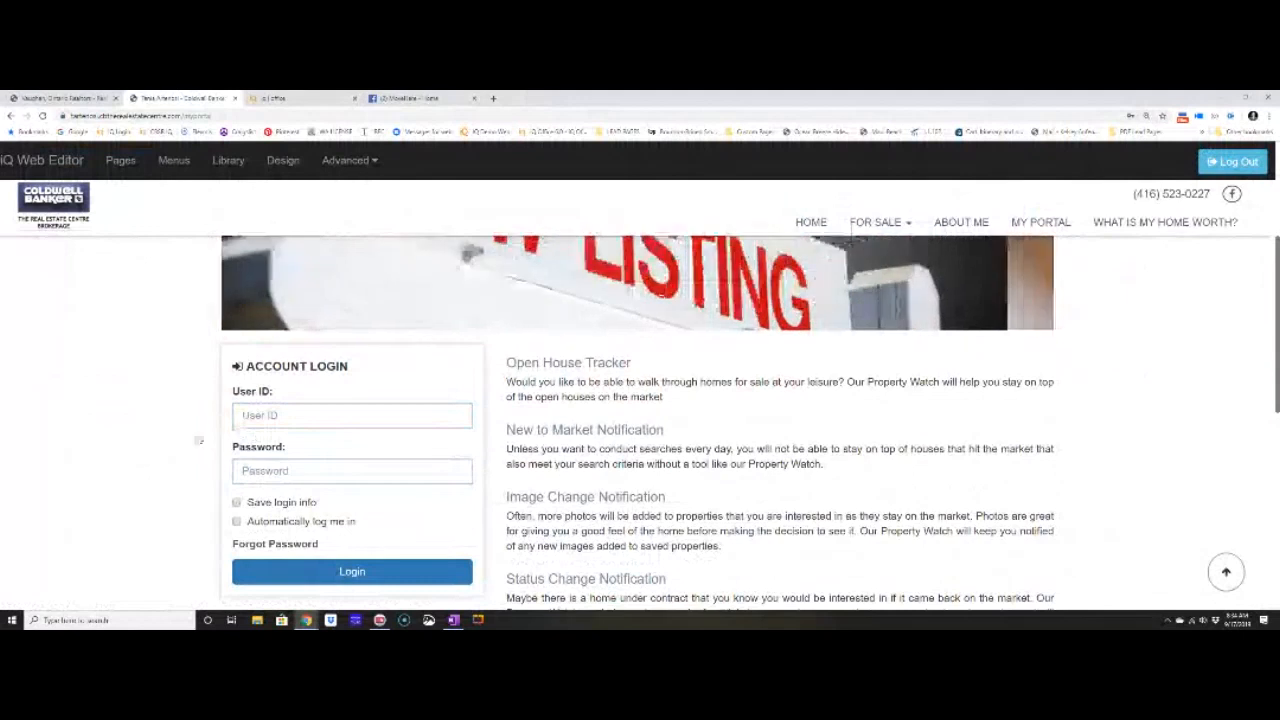
Scroll through the My Portal page, then return to the iQ Office profile.
scroll(150, 442, "down", 3)
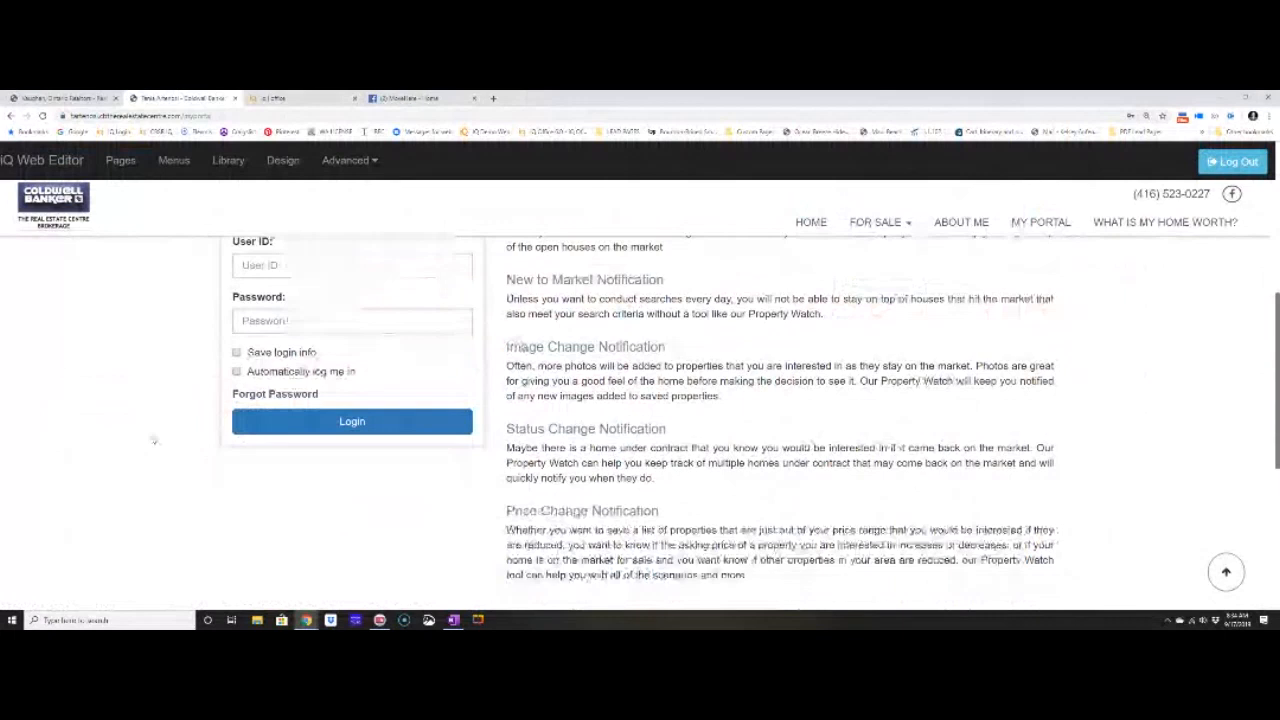
scroll(153, 440, "up", 3)
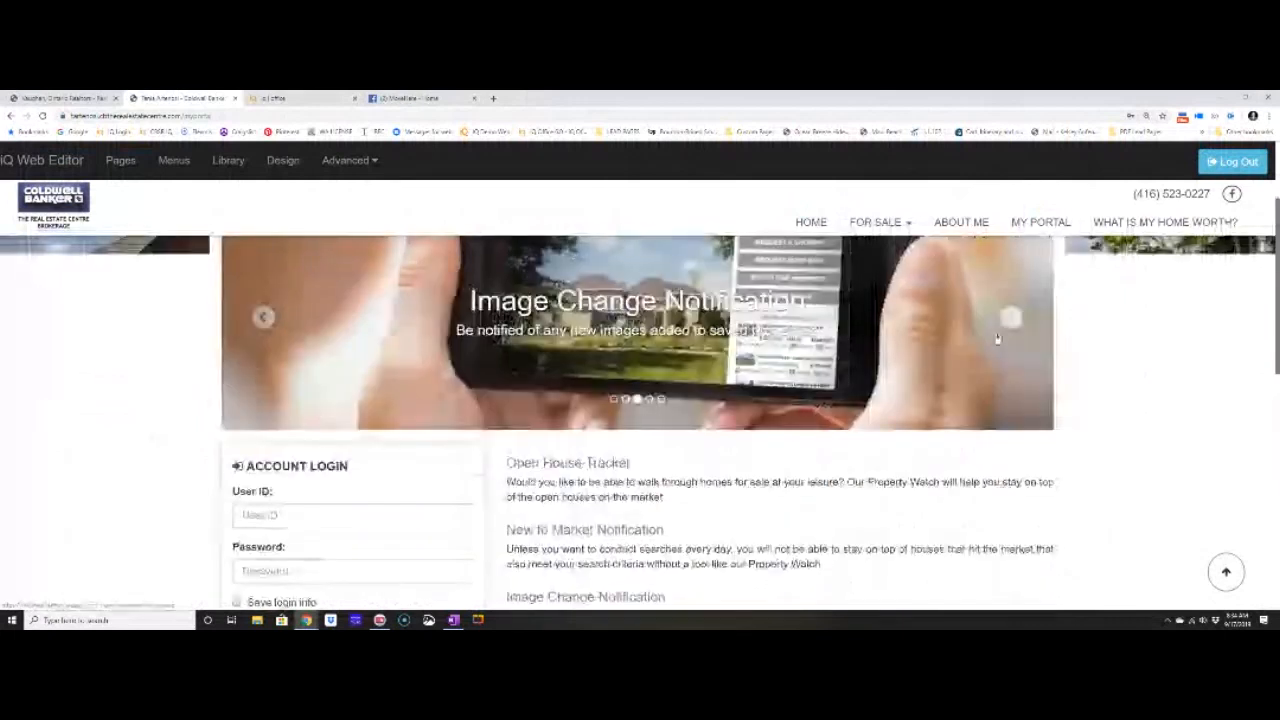
scroll(997, 340, "down", 10)
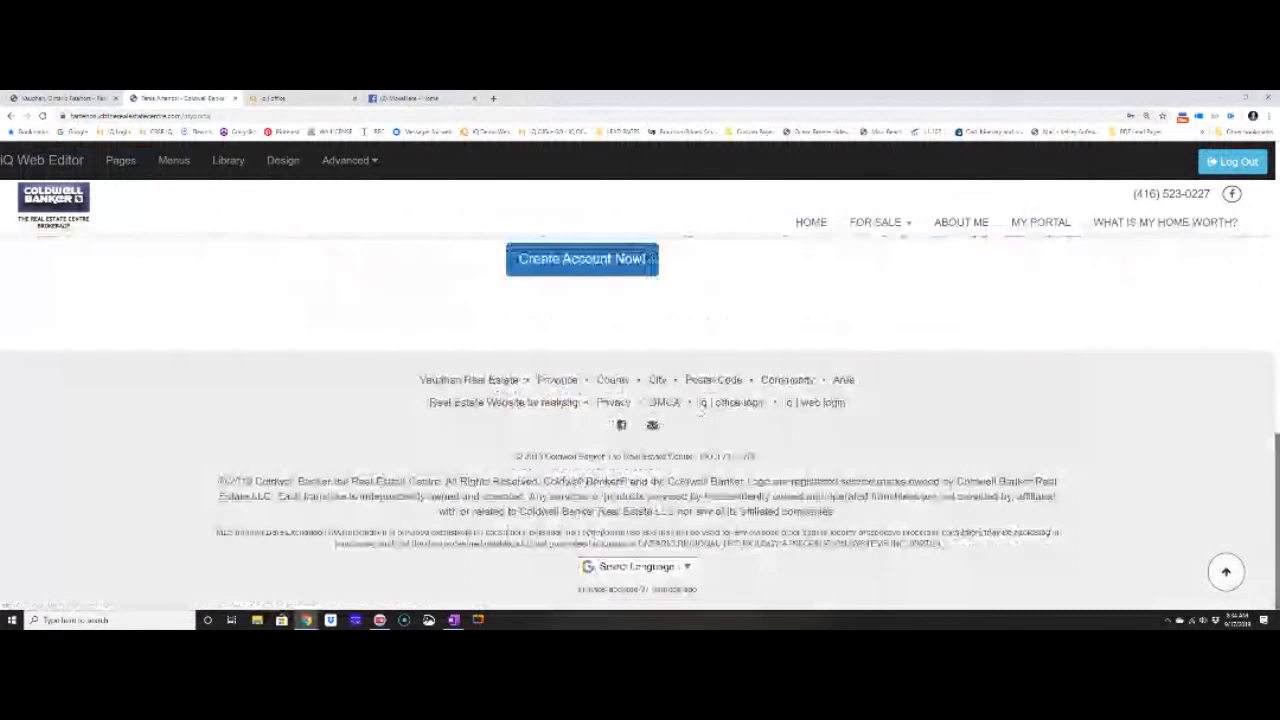
left_click(275, 98)
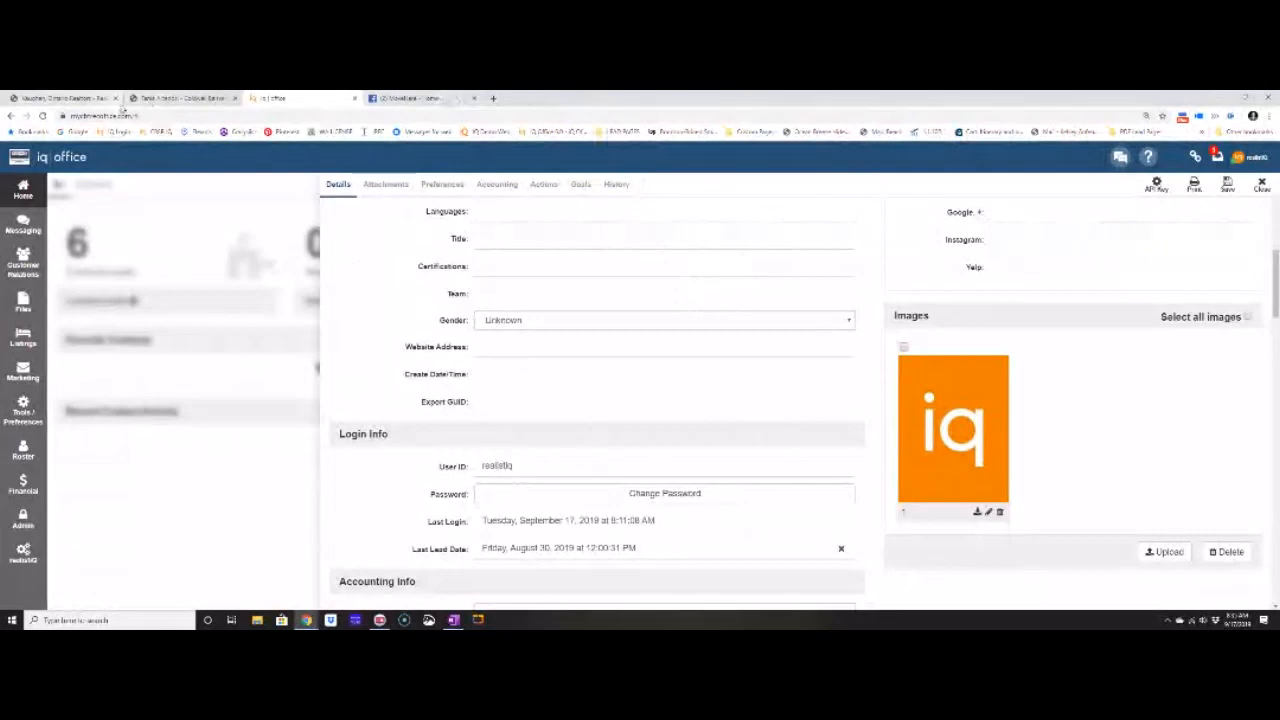
Compare the seller and buyer Profile Text with the agent's published website profile page.
left_click(175, 98)
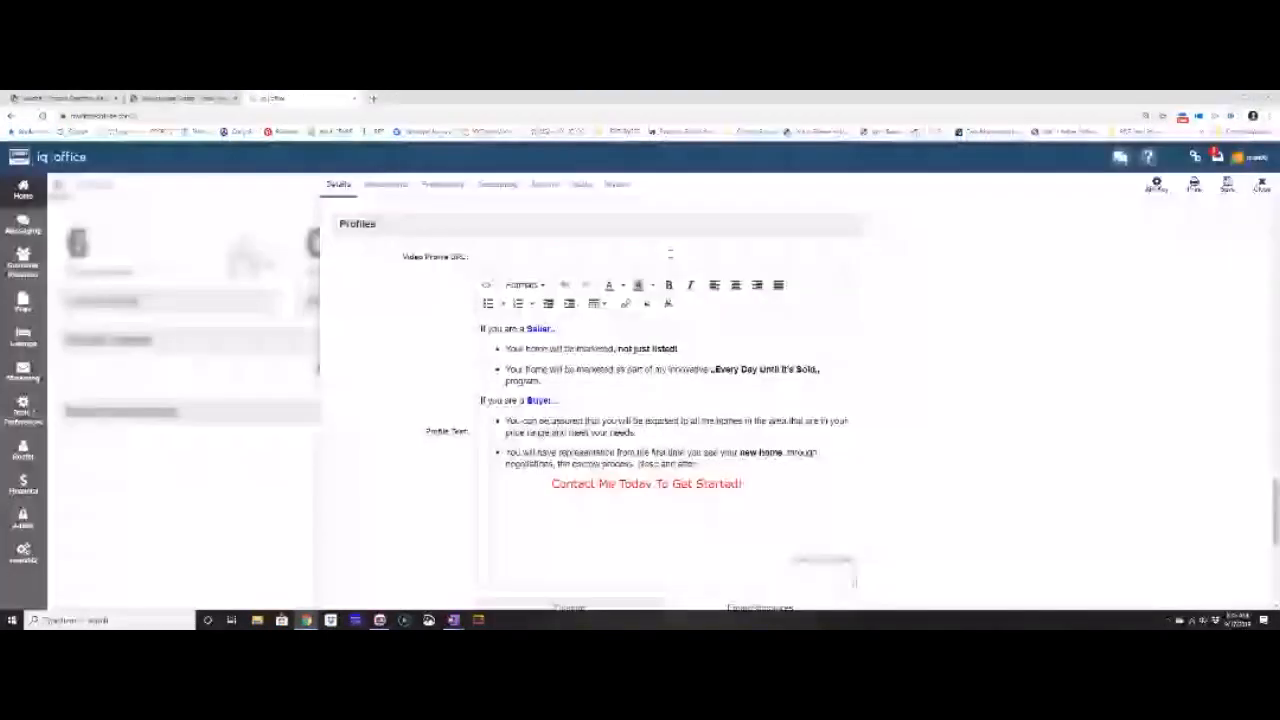
left_click_drag(483, 328, 676, 401)
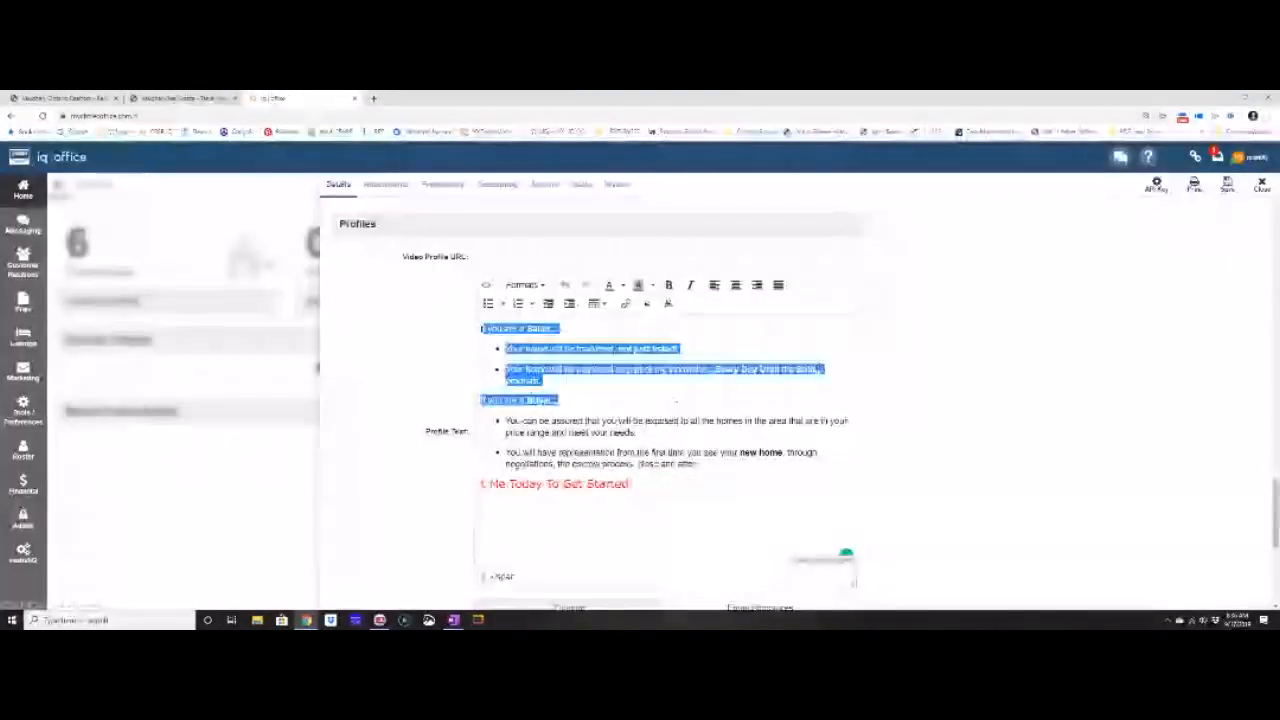
left_click(600, 520)
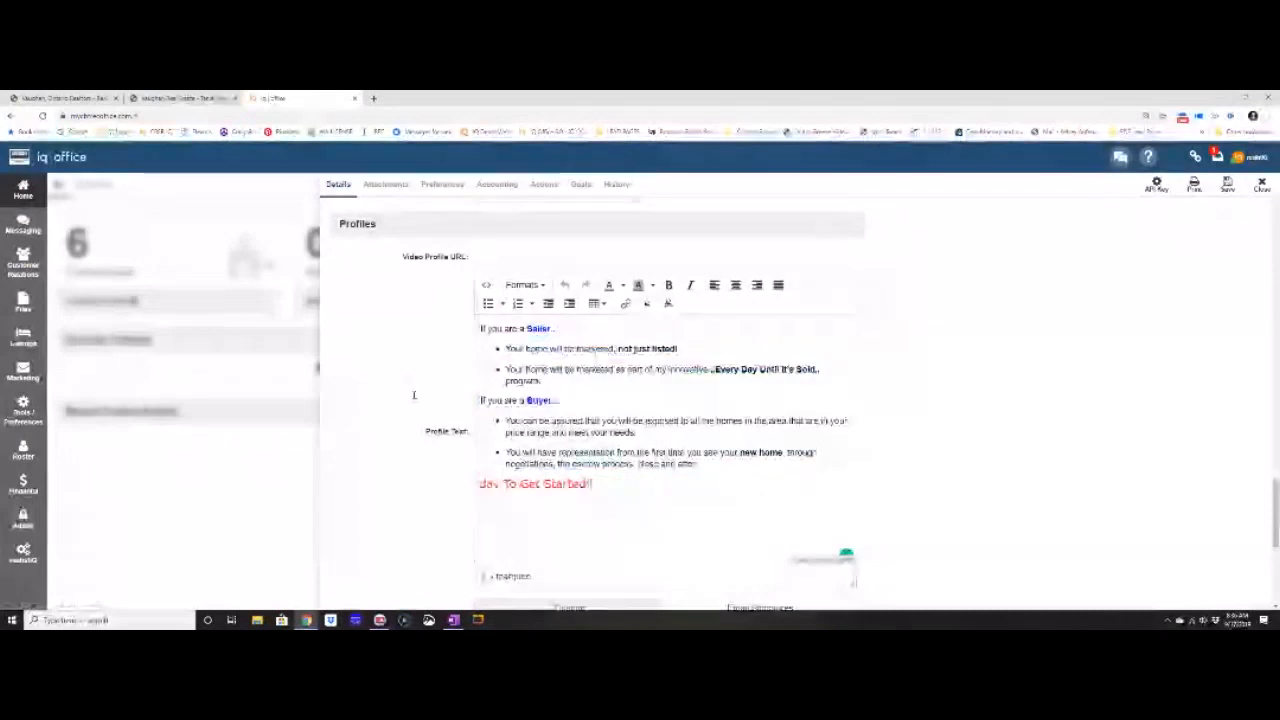
left_click(205, 98)
scroll(220, 427, "down", 2)
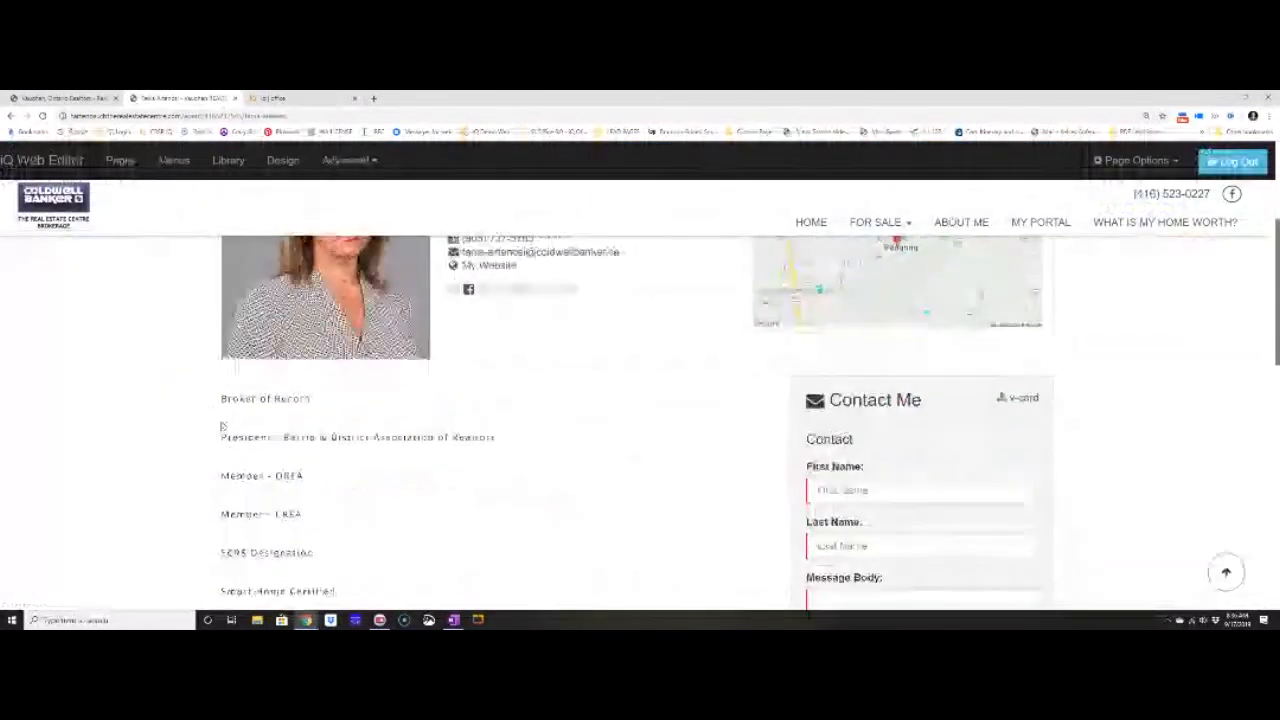
scroll(272, 455, "down", 3)
scroll(272, 460, "up", 6)
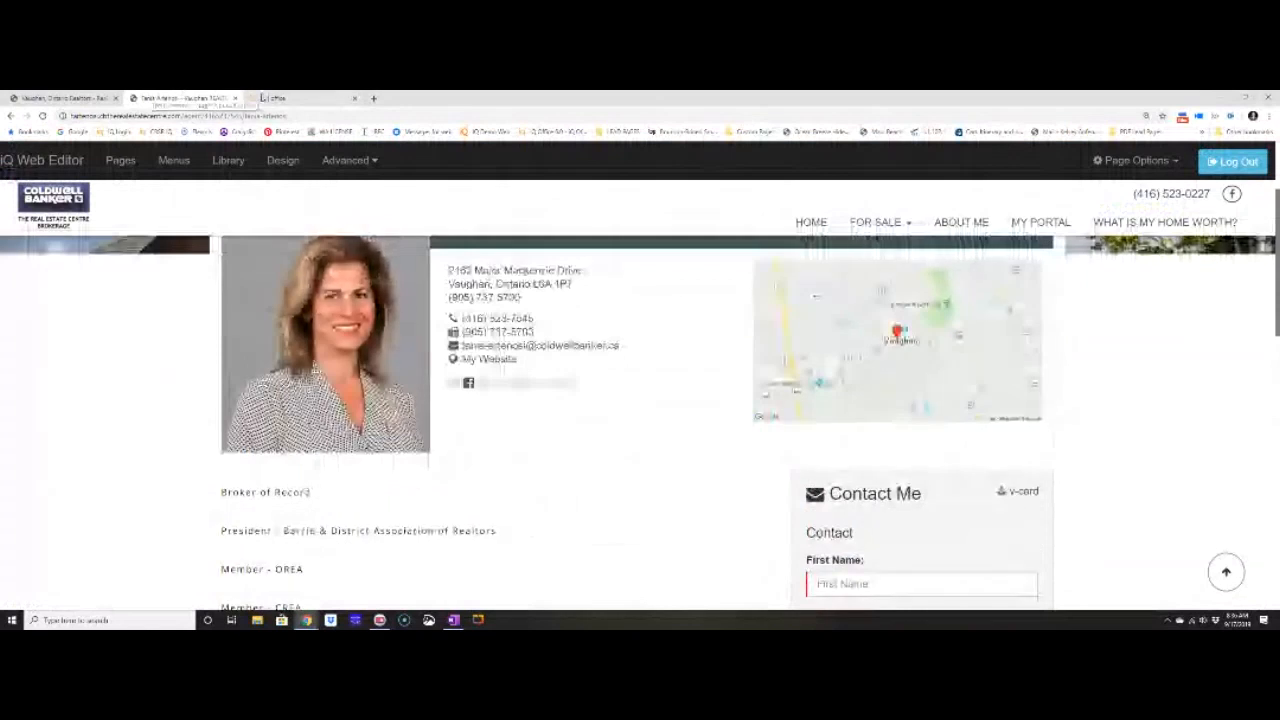
left_click(275, 98)
Select the full seller and buyer Profile Text.
left_click(482, 331)
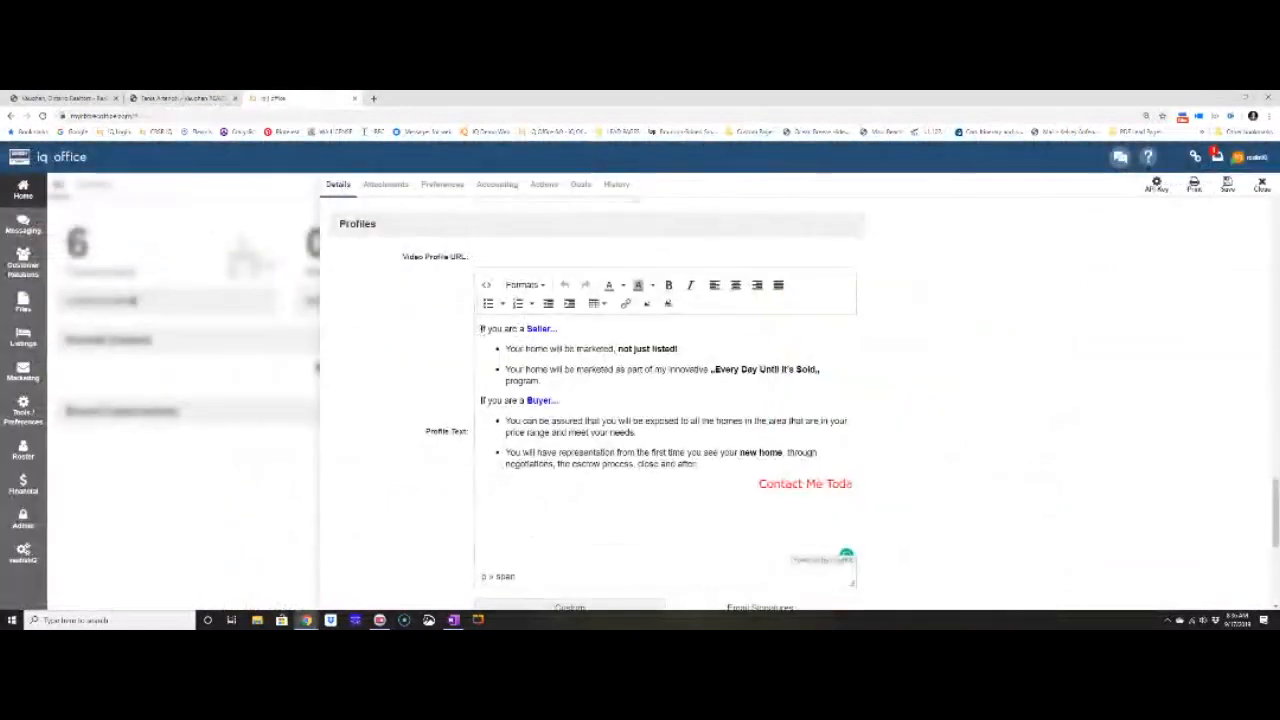
left_click(704, 464)
left_click_drag(702, 464, 475, 323)
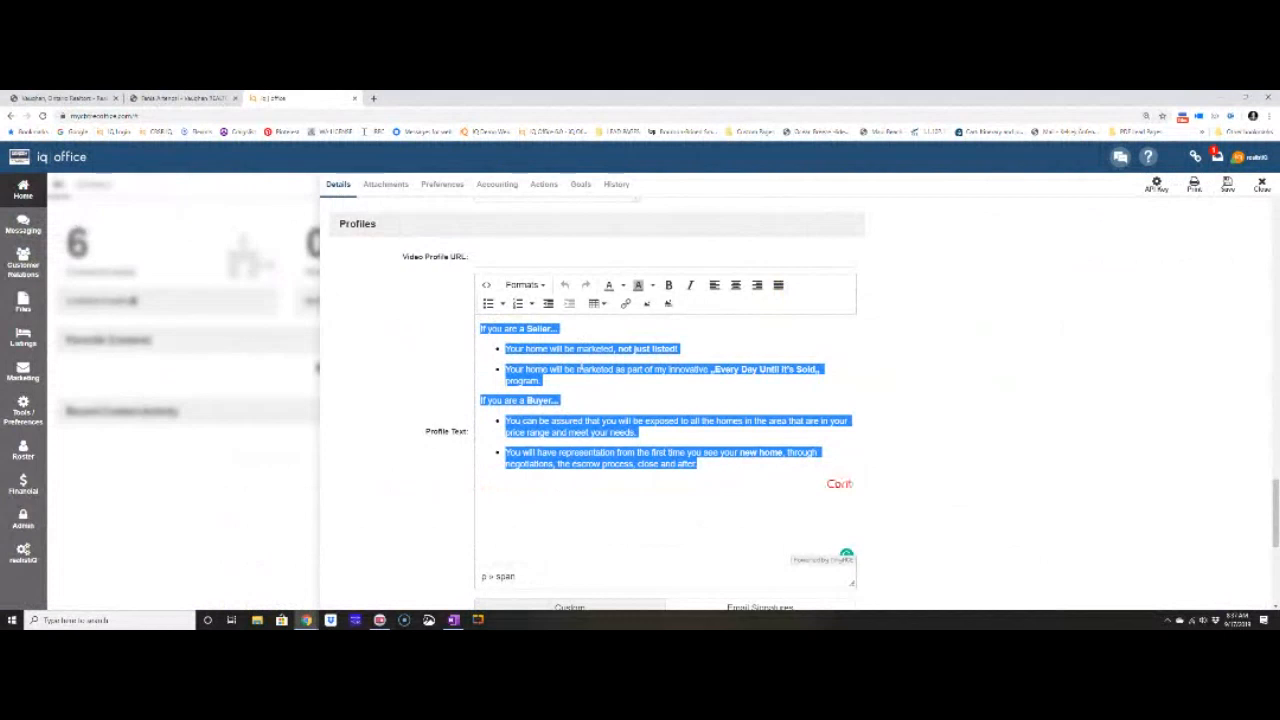
Bring up the five email signature templates from the Email Signature editor.
scroll(581, 368, "down", 4)
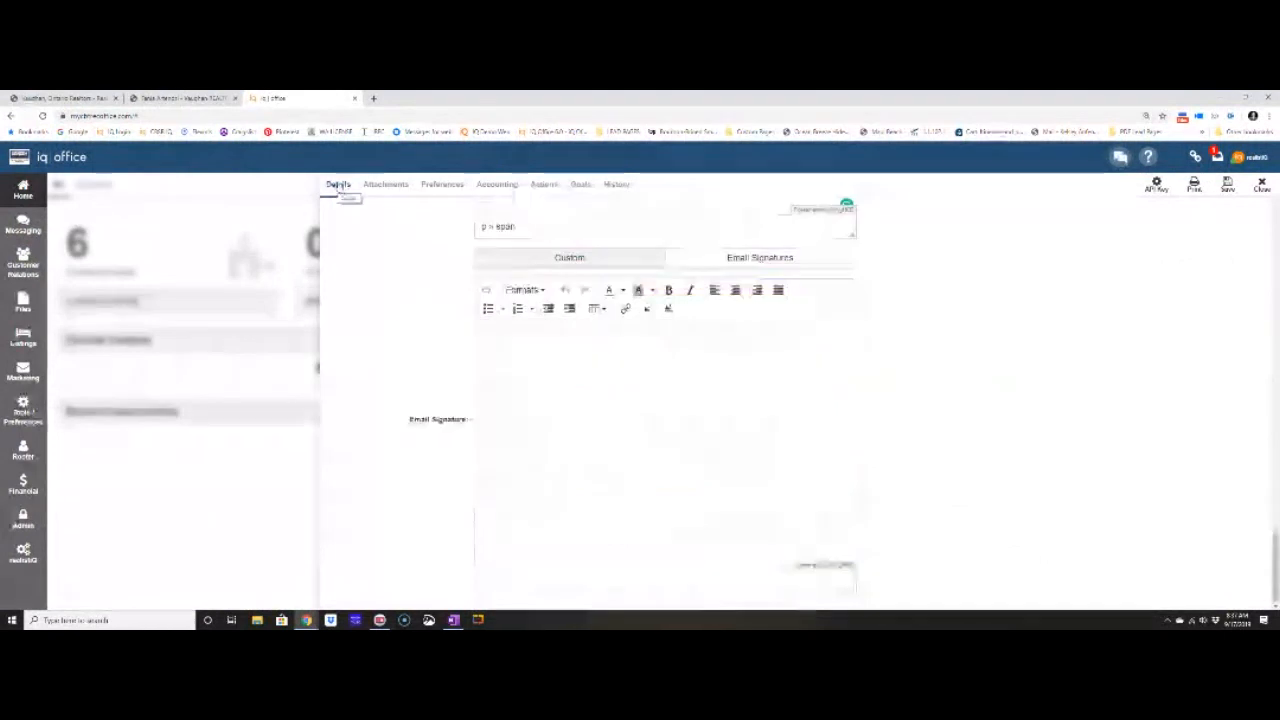
left_click_drag(402, 428, 463, 428)
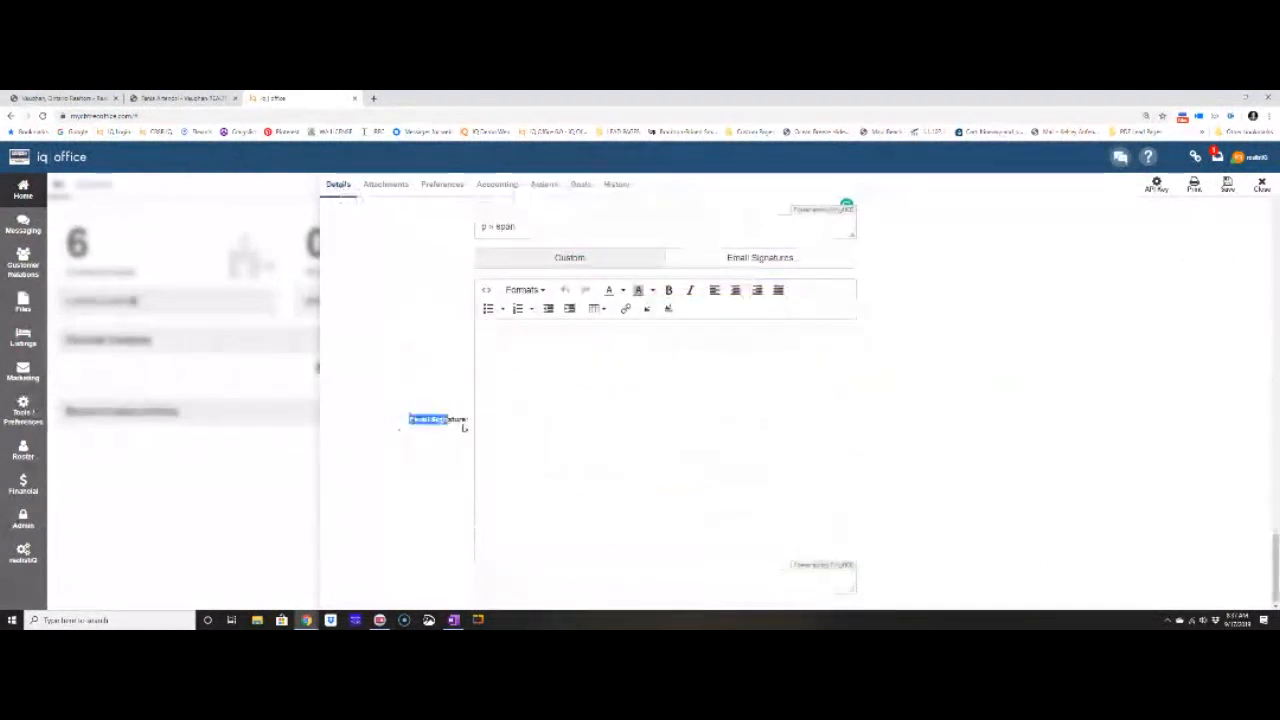
left_click(456, 303)
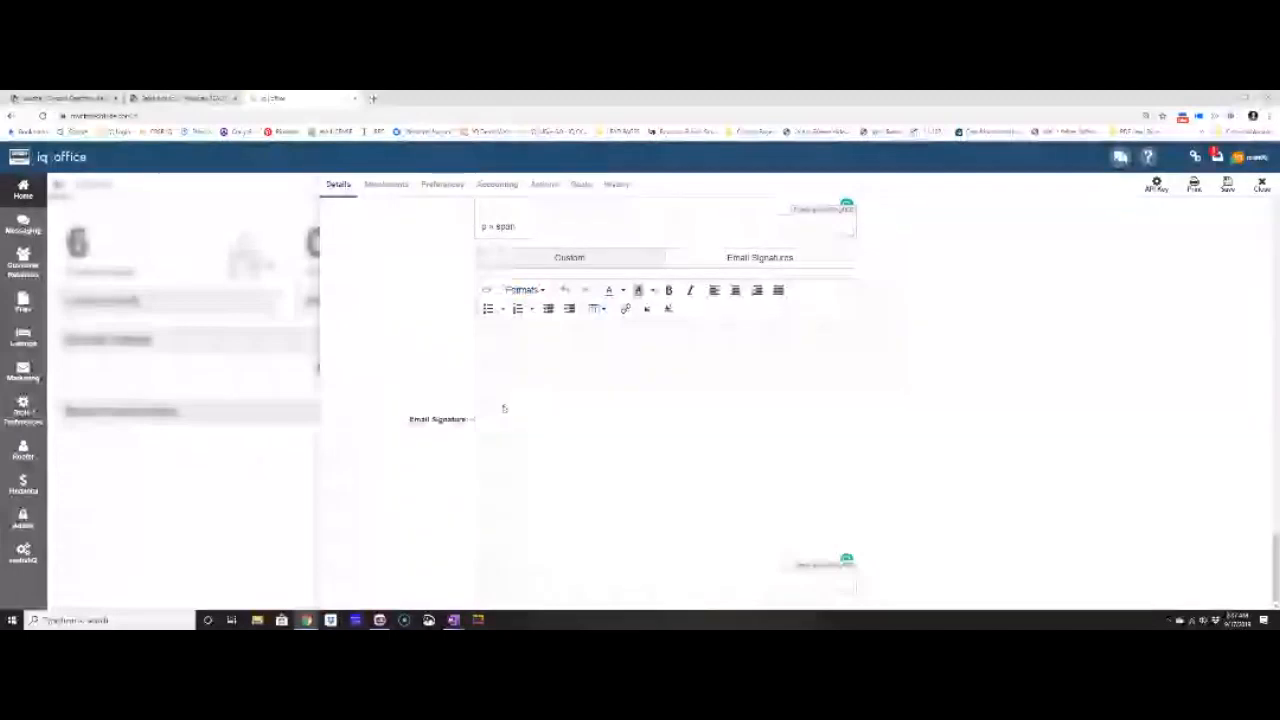
left_click(583, 426)
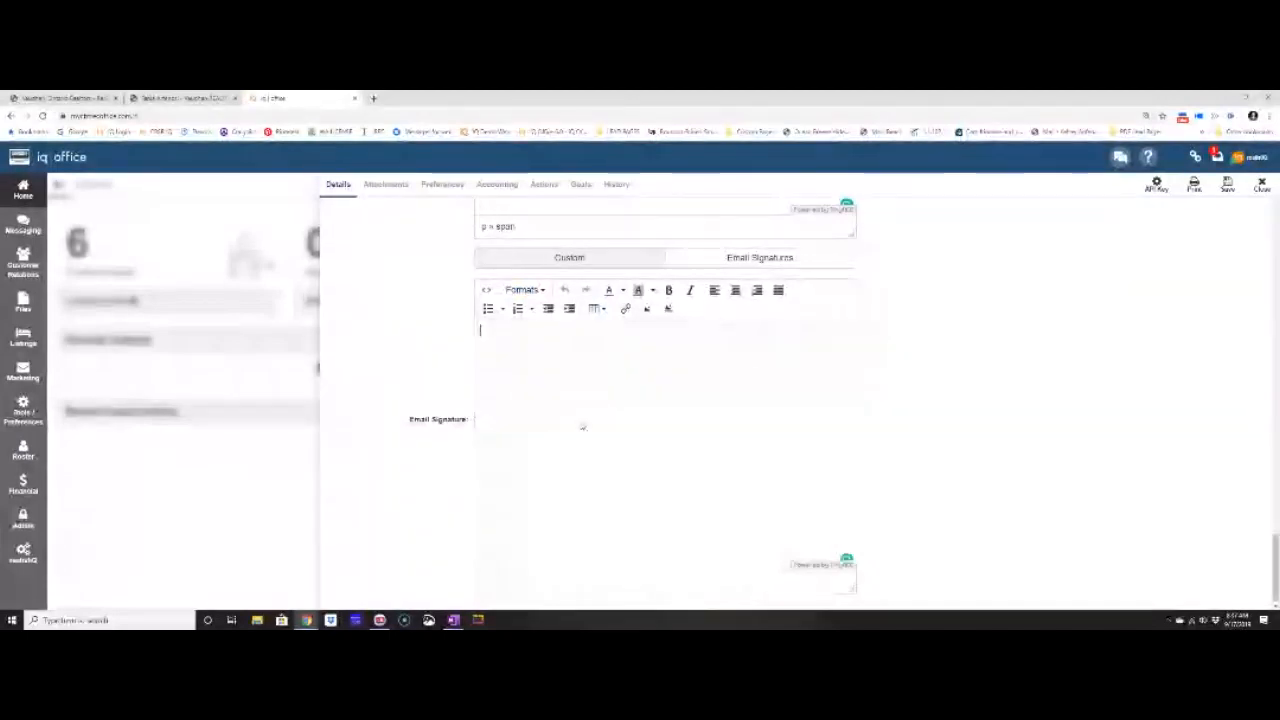
left_click(740, 264)
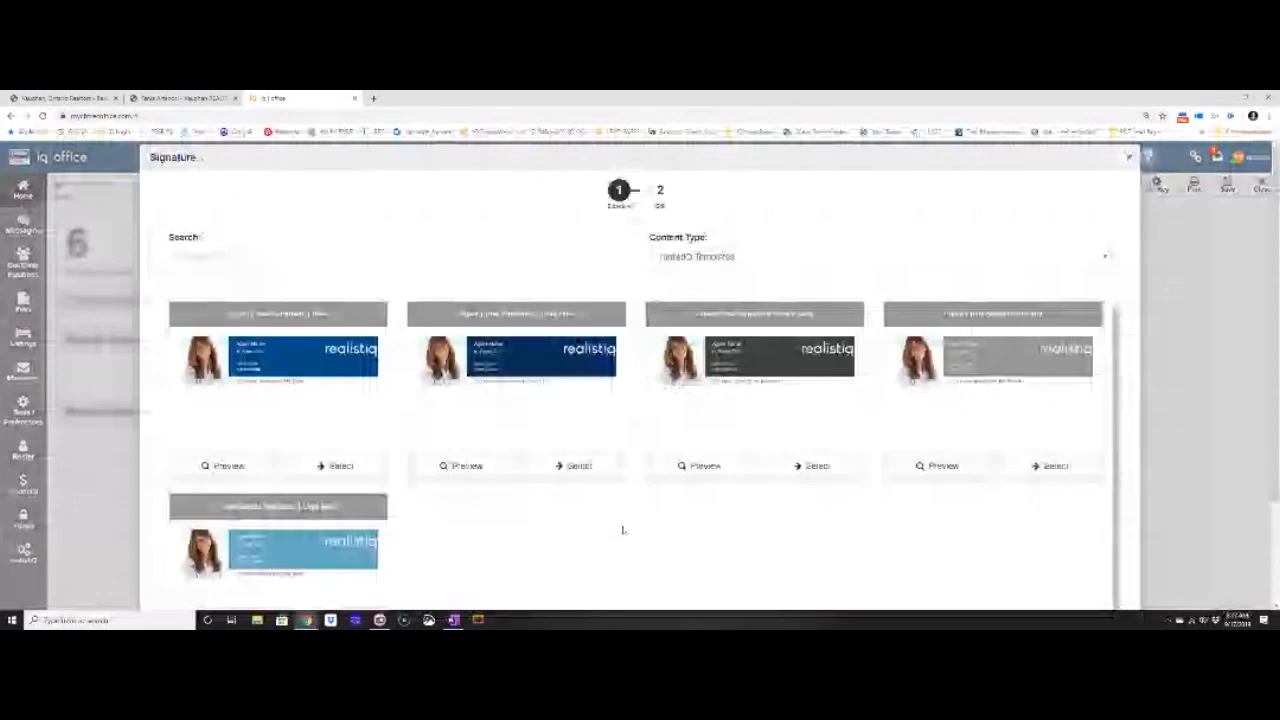
Choose the second signature template and update its agent info with 7895.
left_click(578, 466)
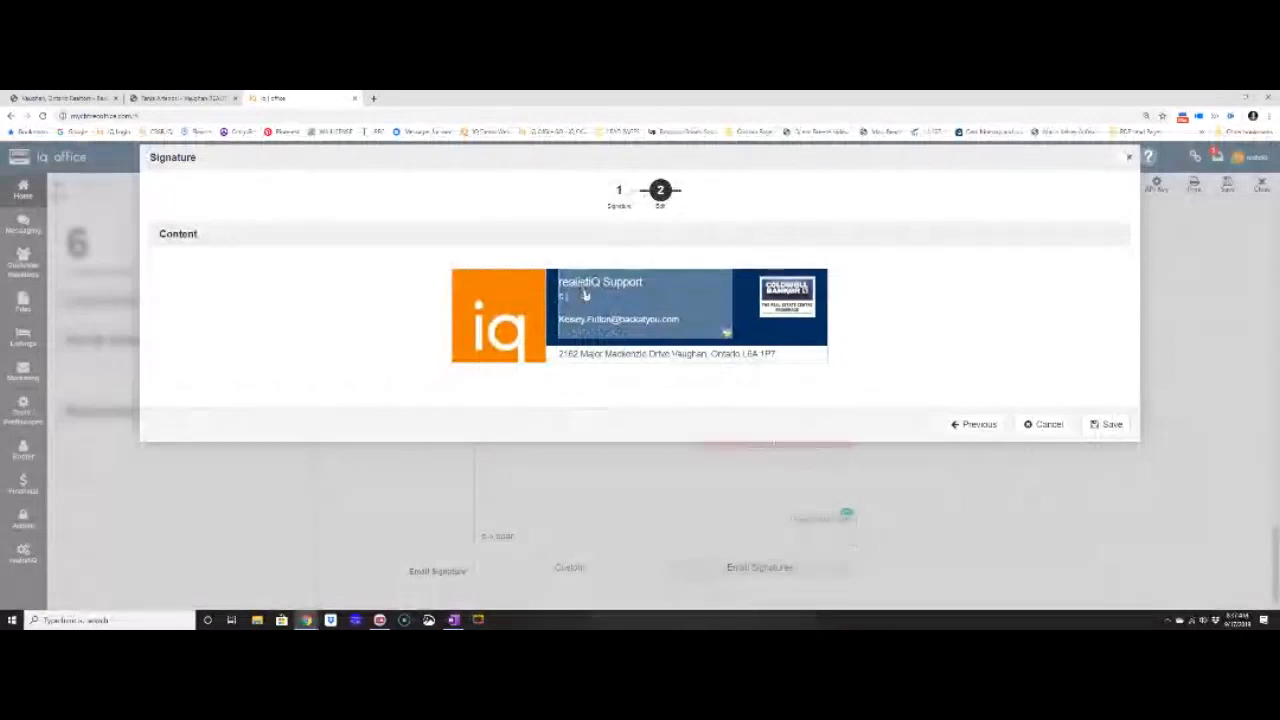
left_click(586, 294)
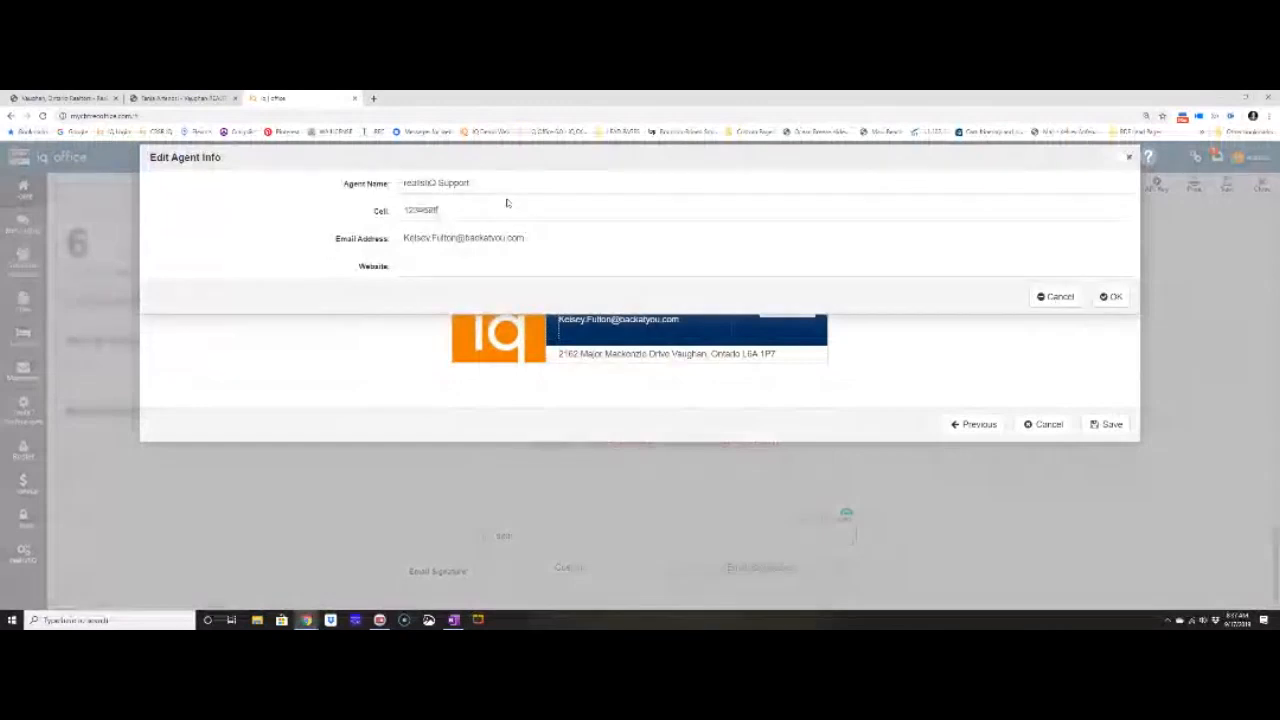
type("7895")
left_click(1111, 297)
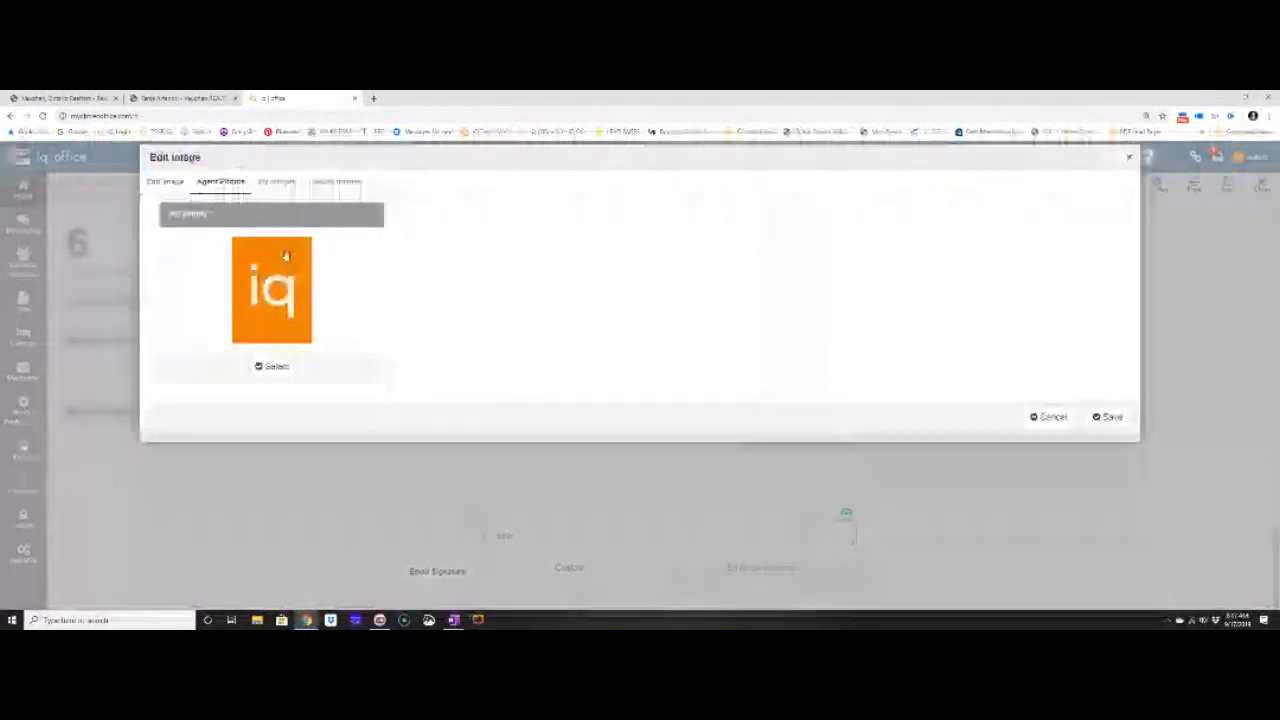
Use the orange iQ photo as the signature image and save the signature.
left_click(272, 366)
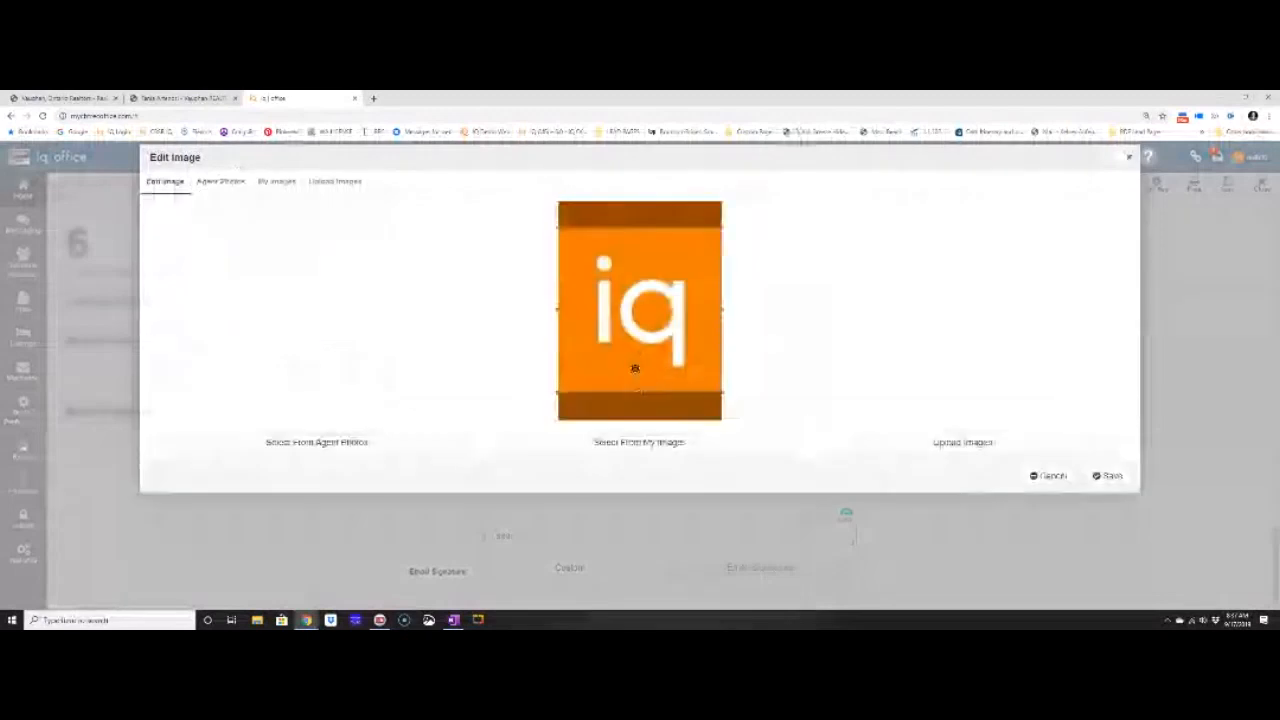
left_click(1108, 476)
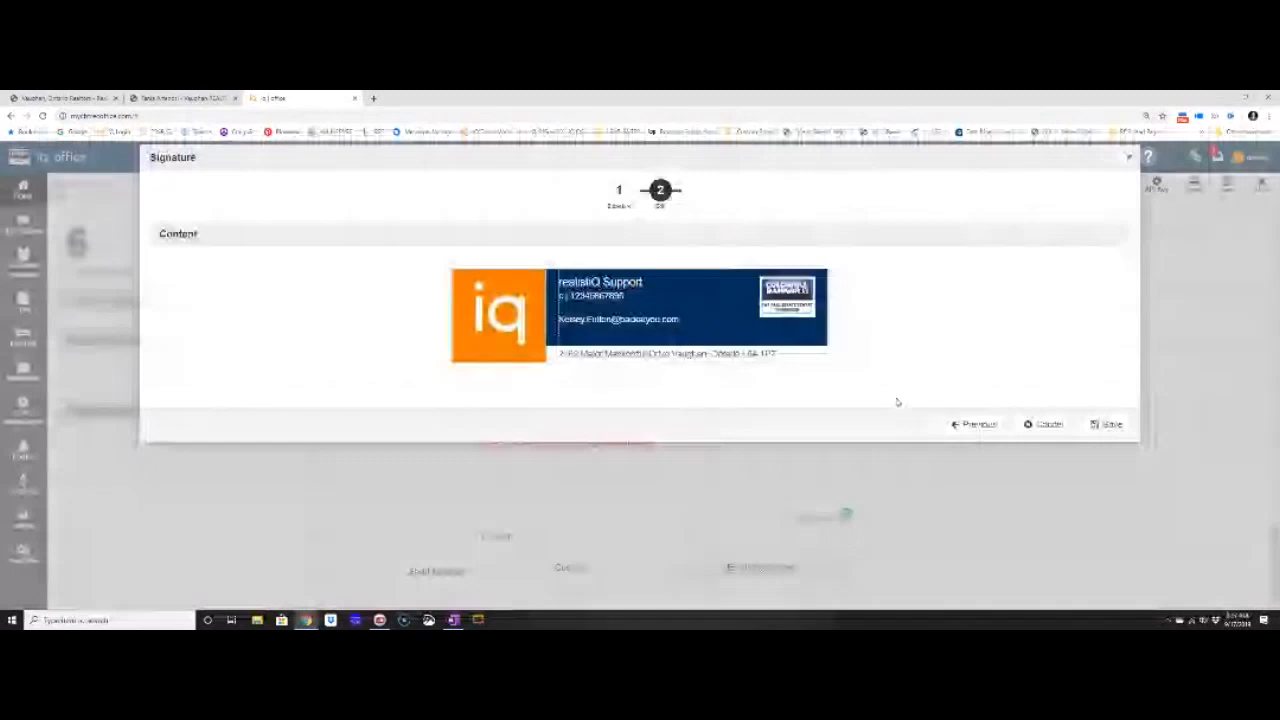
left_click(1107, 425)
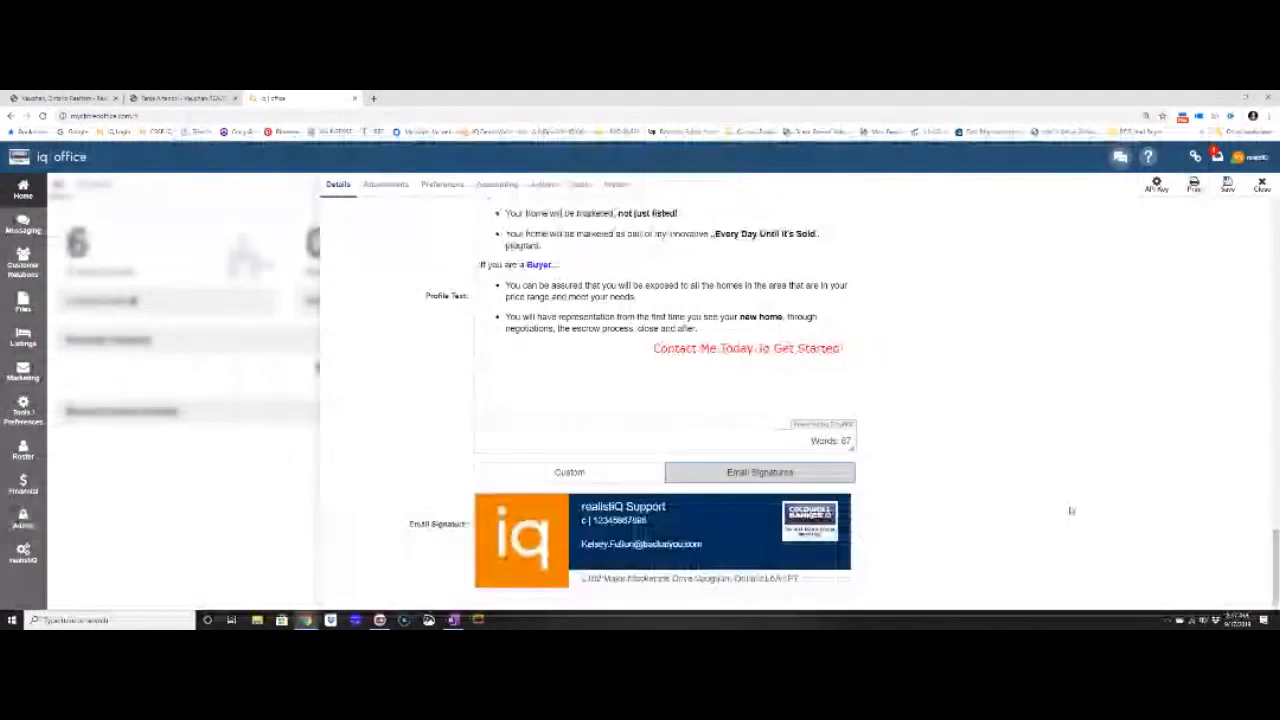
left_click_drag(410, 525, 468, 533)
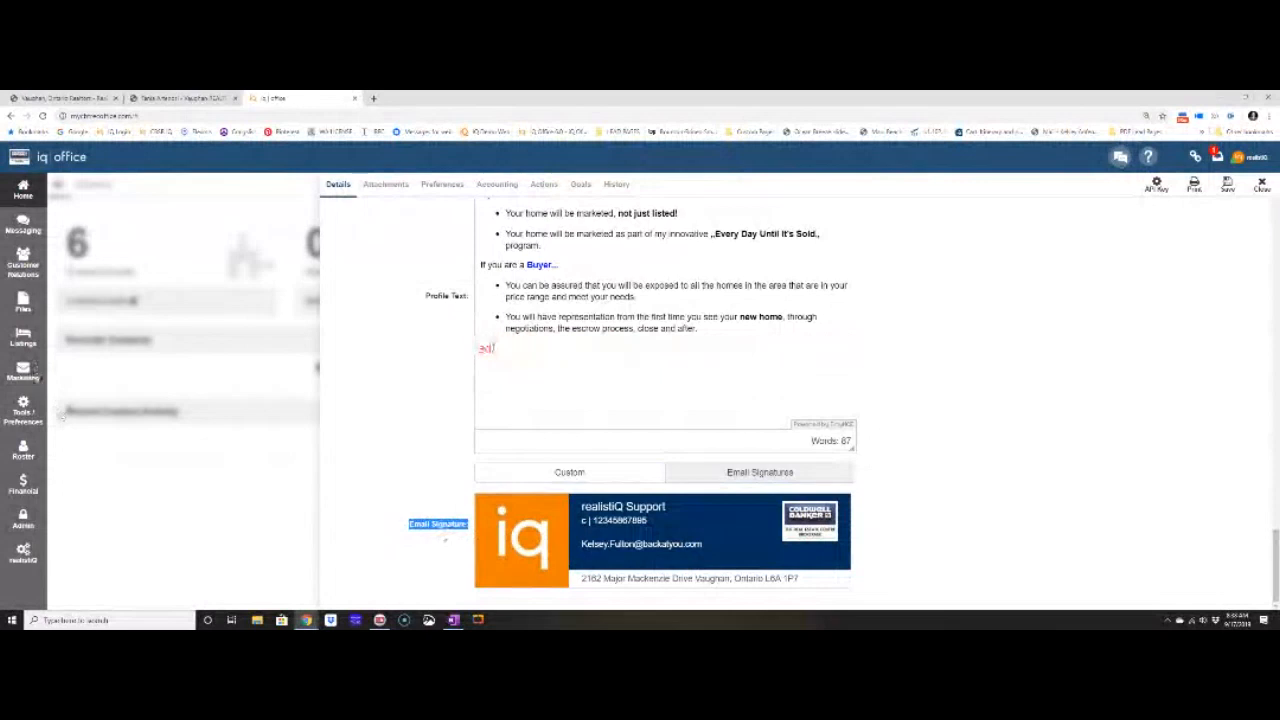
mouse_move(603, 586)
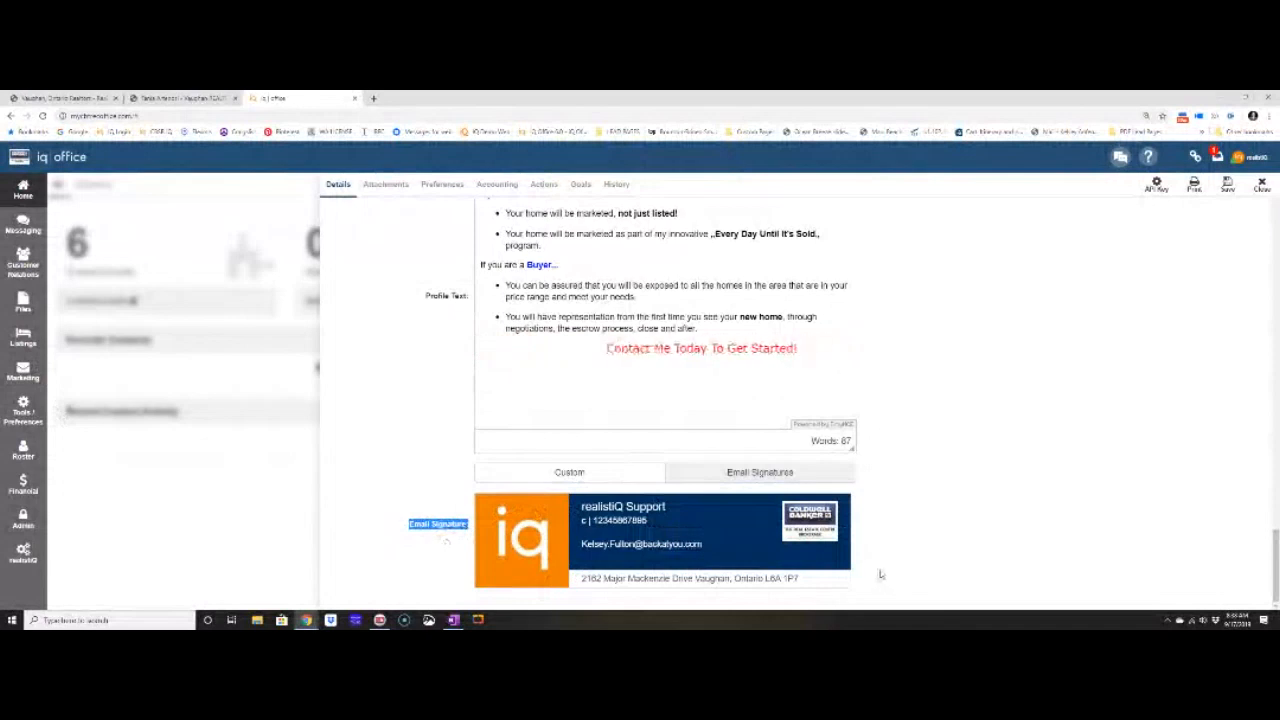
mouse_move(830, 570)
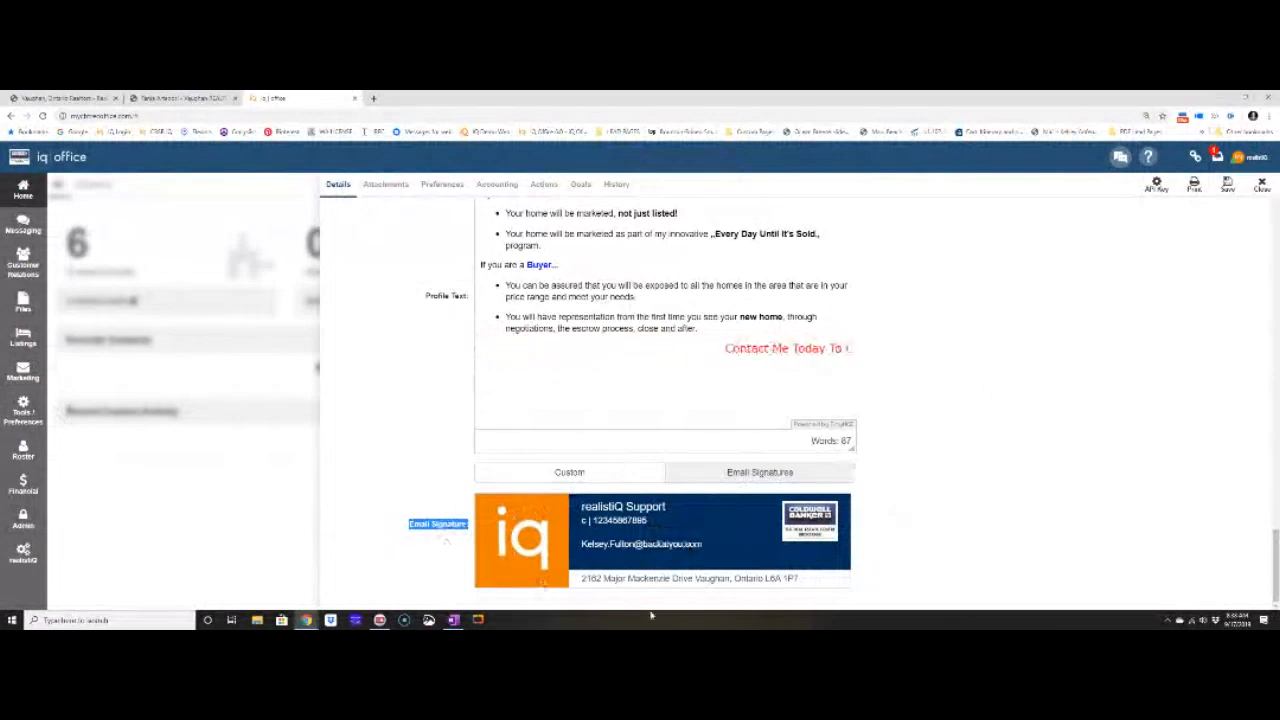
scroll(930, 563, "up", 2)
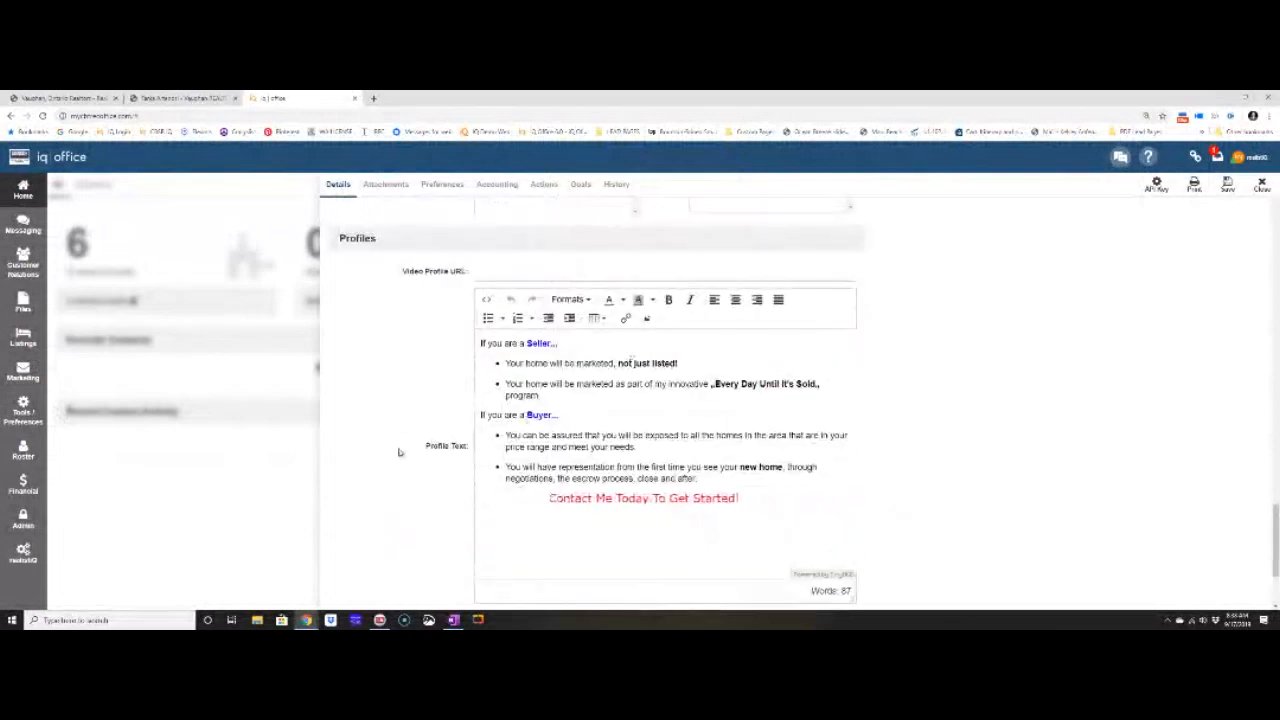
Save the agent profile and review the Details page down to the Profile Text.
left_click(1227, 187)
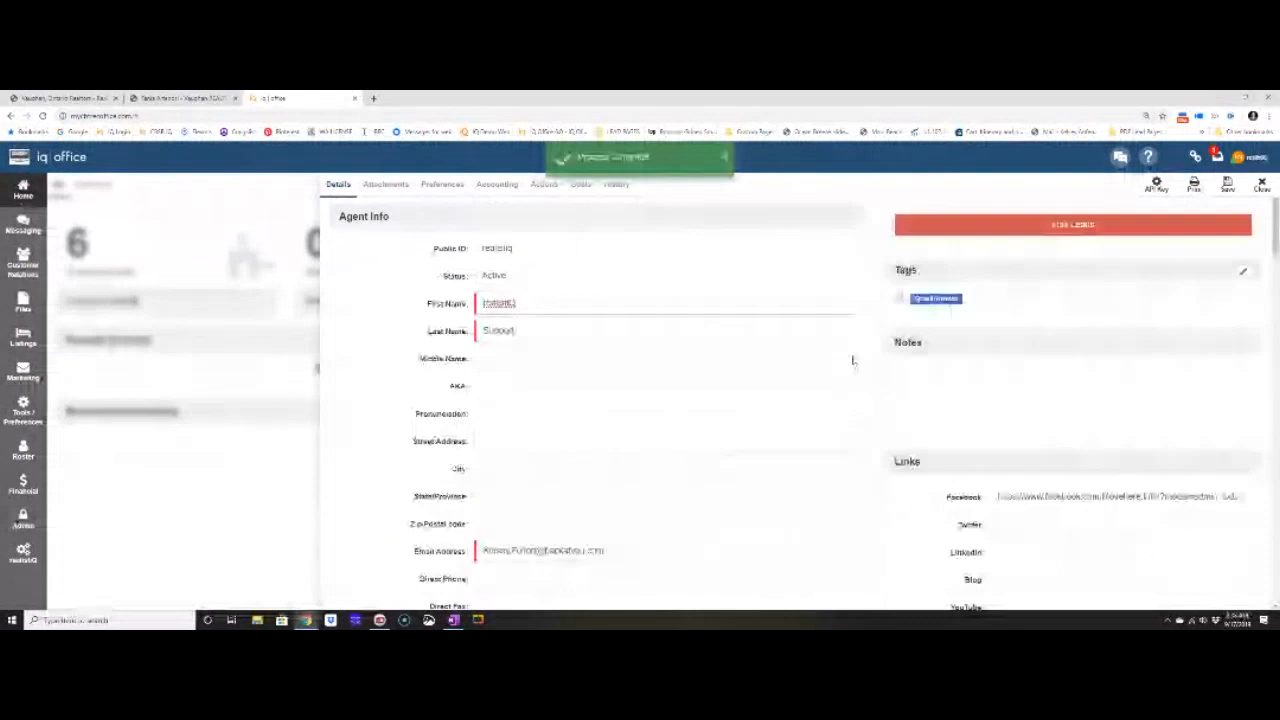
scroll(734, 408, "down", 1)
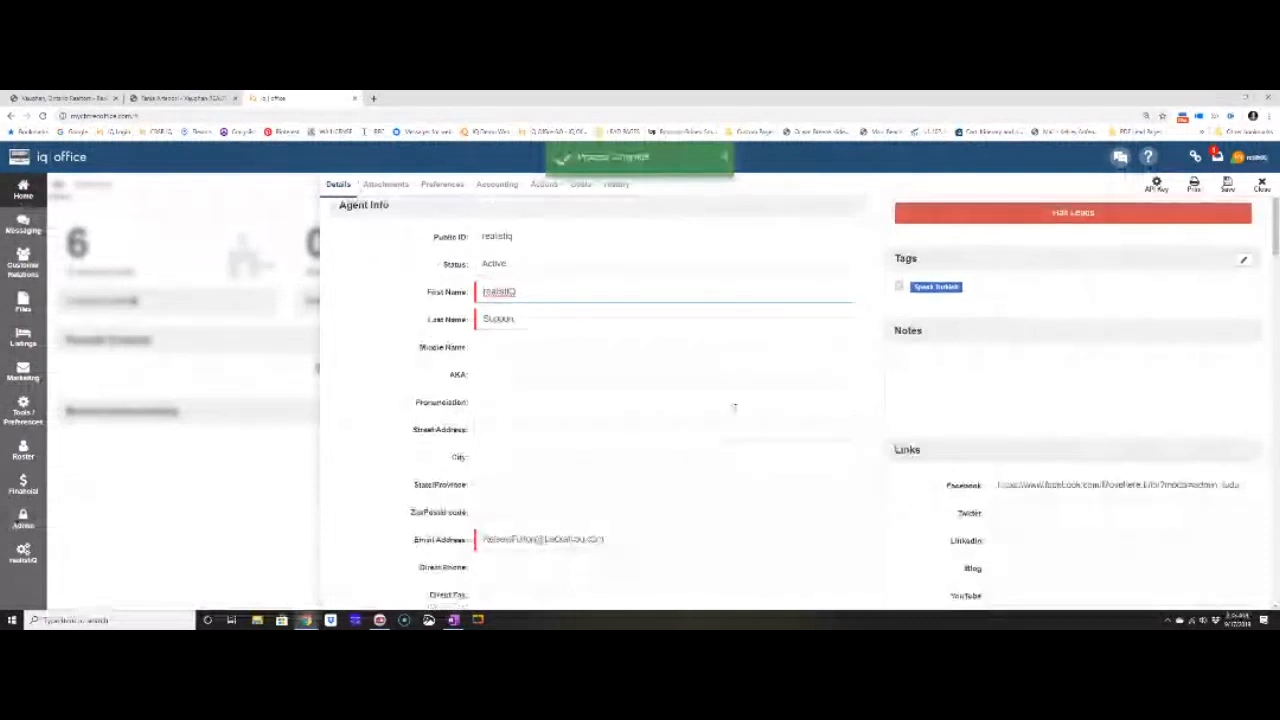
scroll(1198, 426, "down", 2)
scroll(1198, 426, "down", 3)
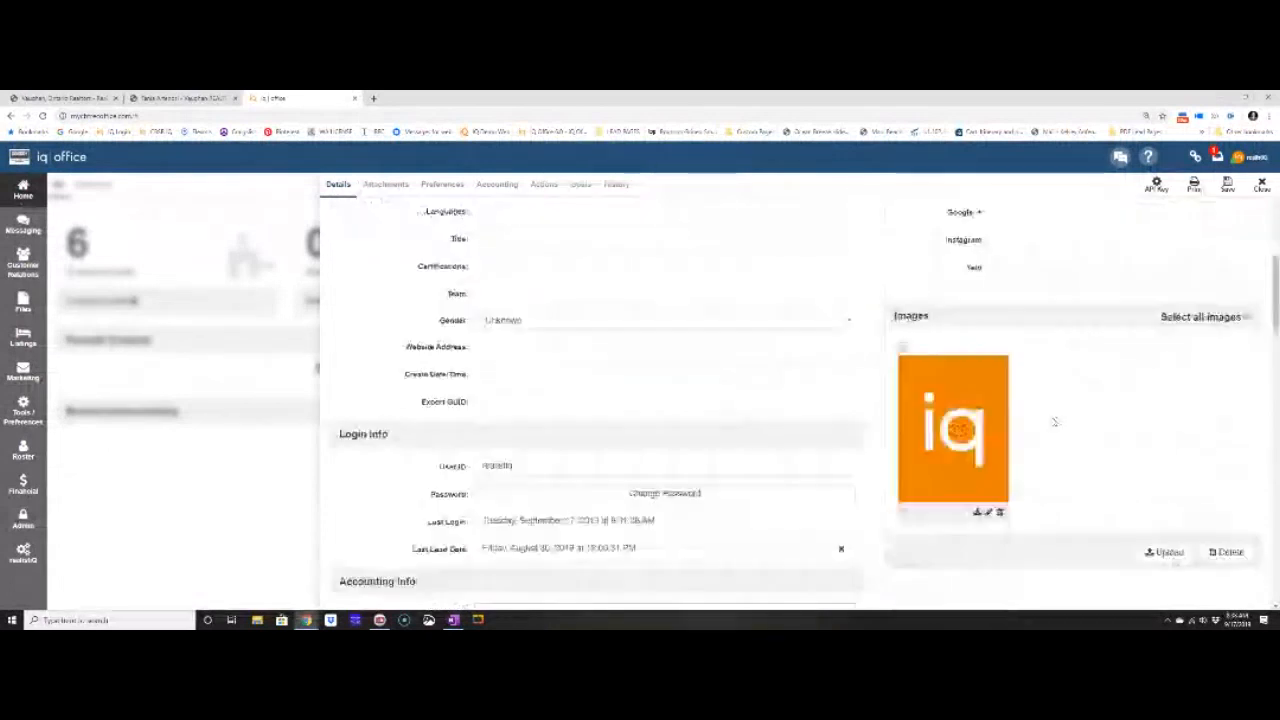
scroll(1091, 466, "down", 1)
scroll(1091, 466, "down", 10)
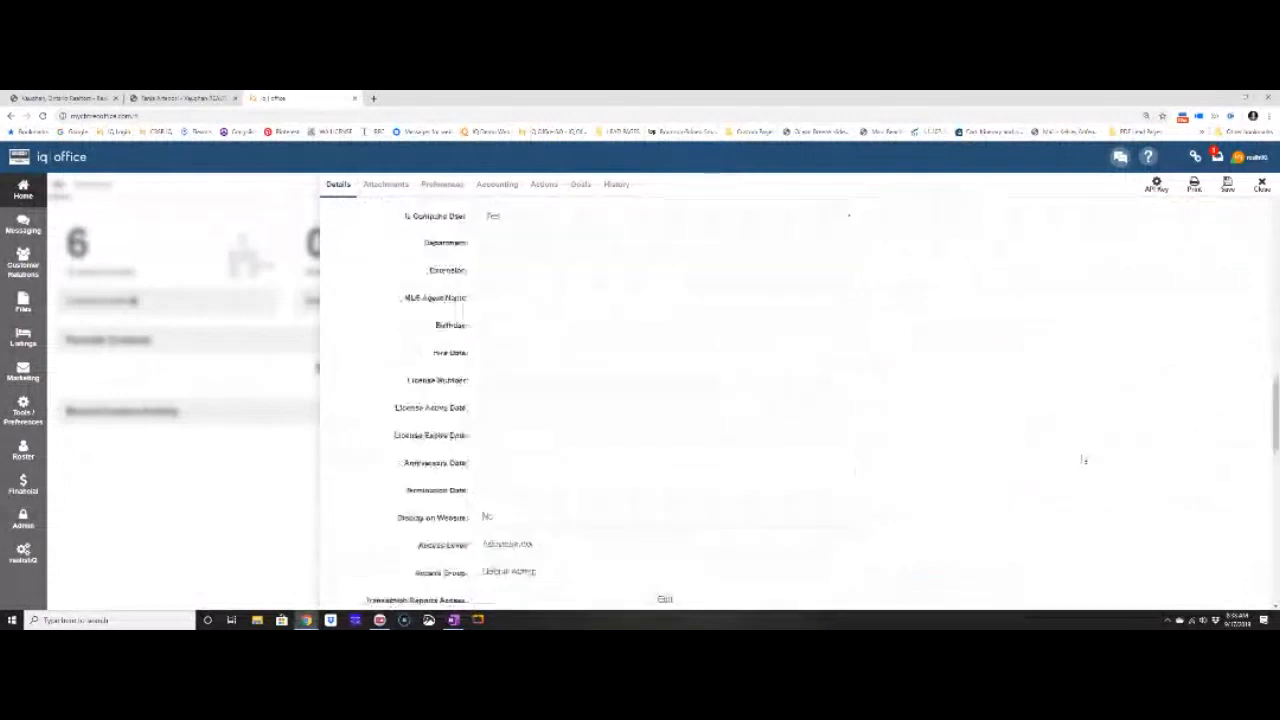
scroll(1079, 462, "down", 2)
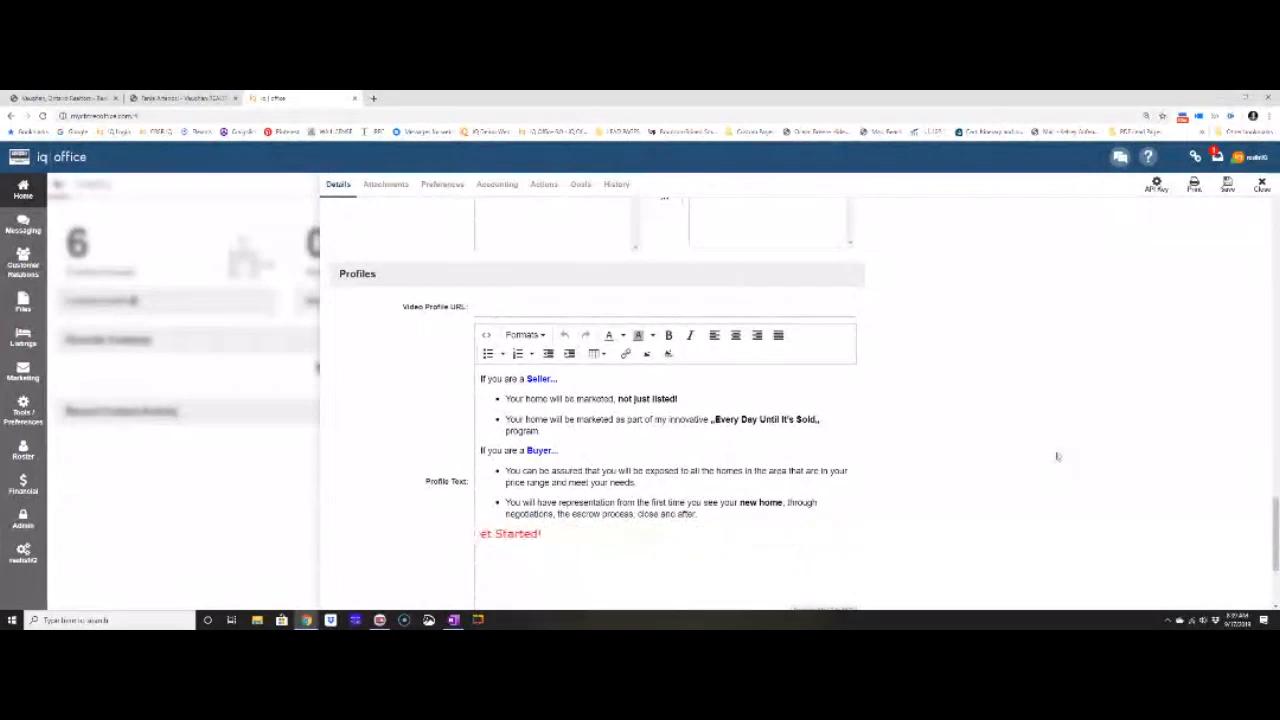
Show the agent's Preferences: out of office No, every notification Always (24/7).
left_click(445, 184)
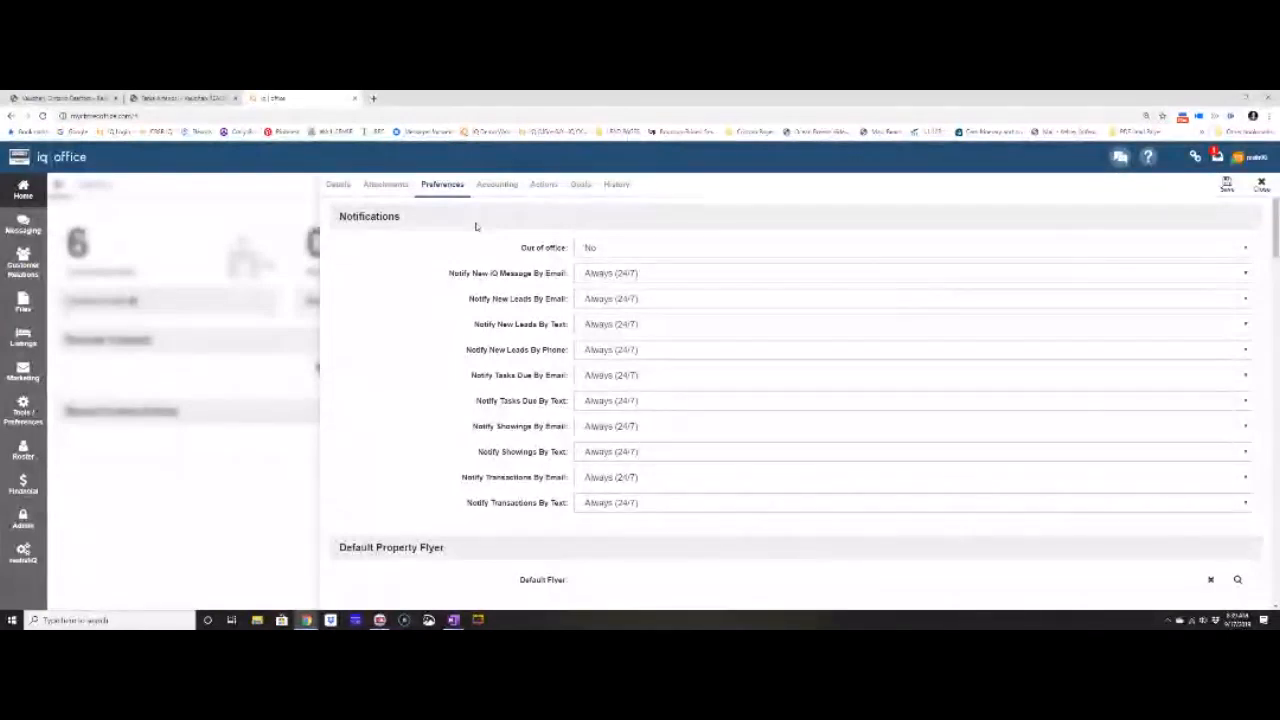
Set Notify New Leads By Email to Use My Office Hours and By Phone to Never.
left_click(602, 299)
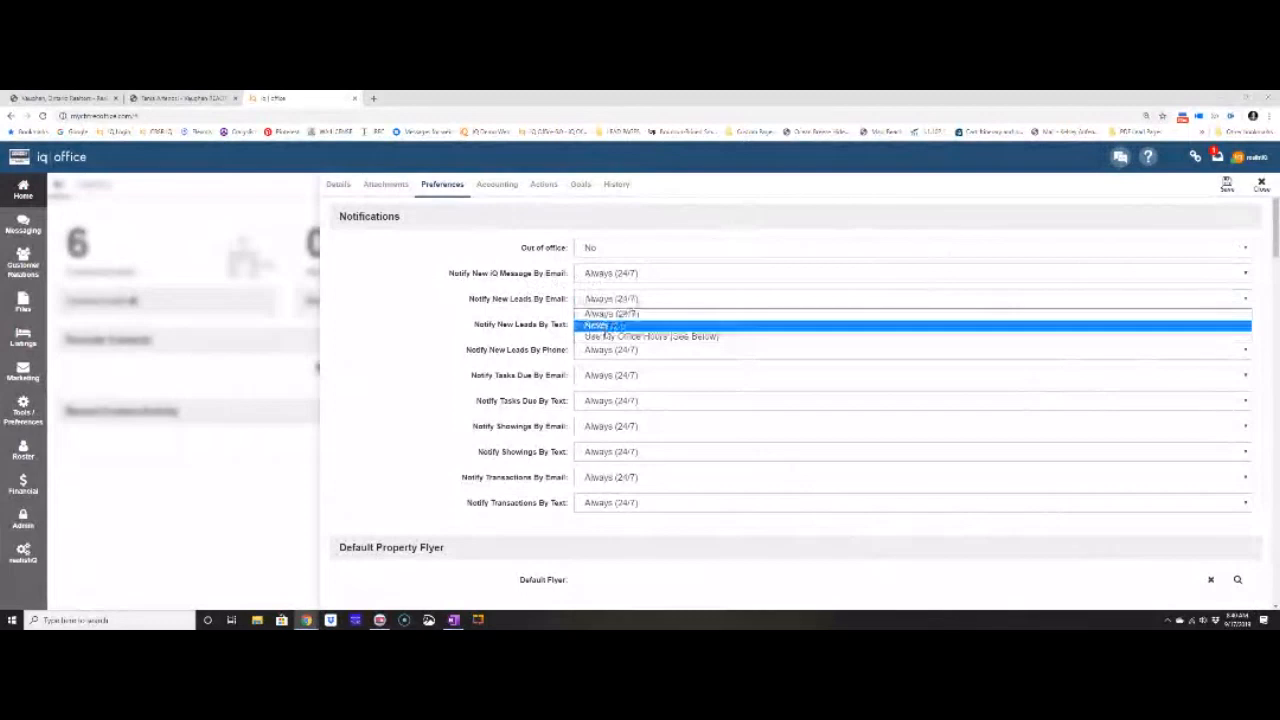
left_click(605, 336)
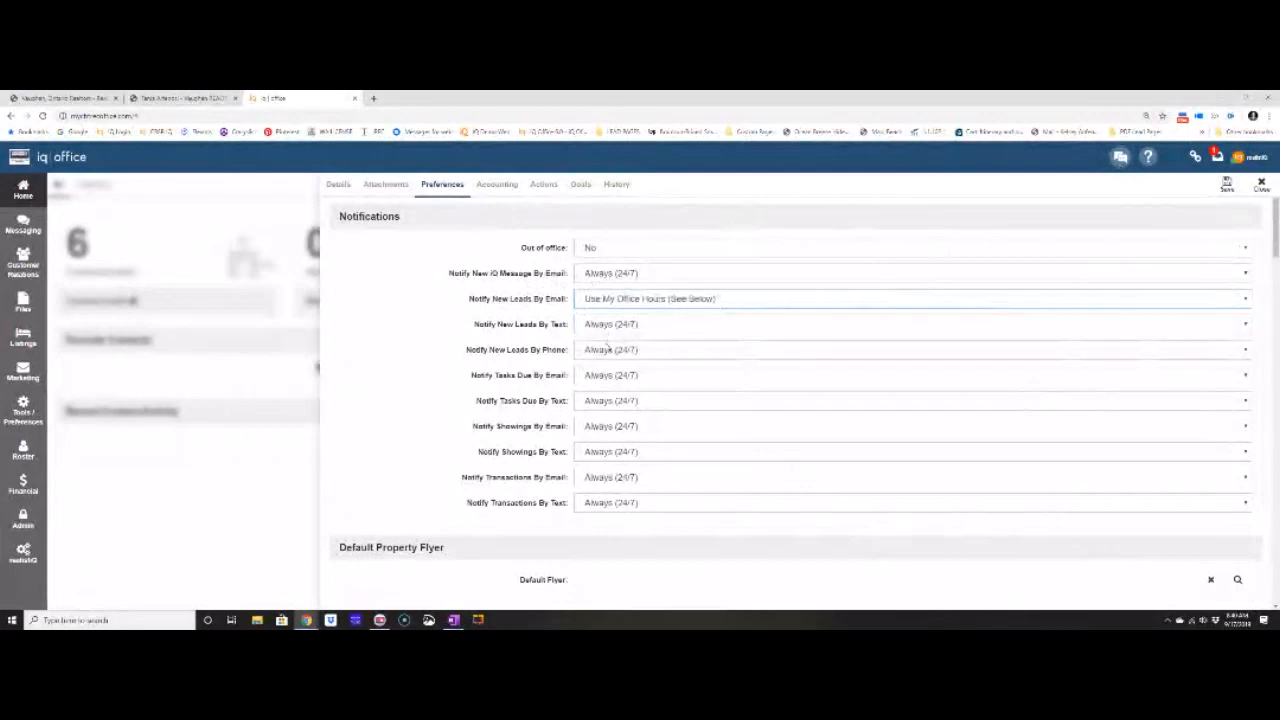
left_click(605, 350)
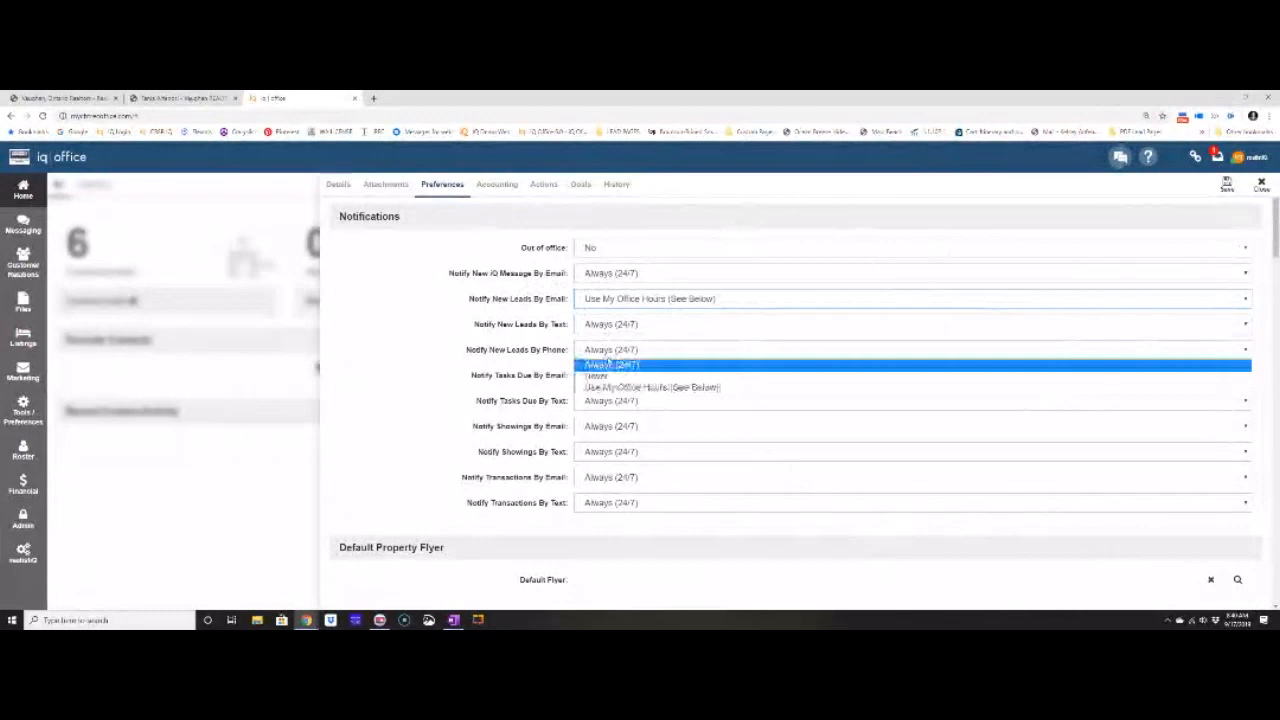
left_click(605, 376)
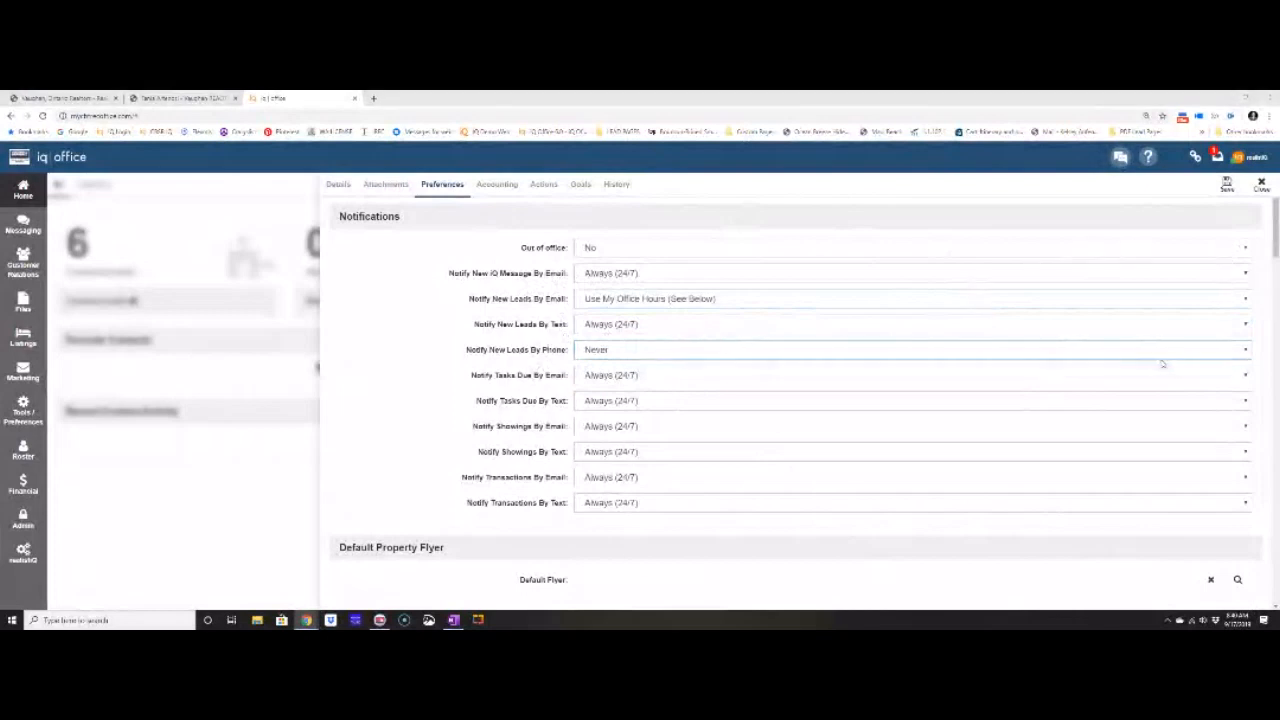
Keep task-due email notifications at Always (24/7) and review the remaining notification settings.
left_click_drag(468, 379, 588, 388)
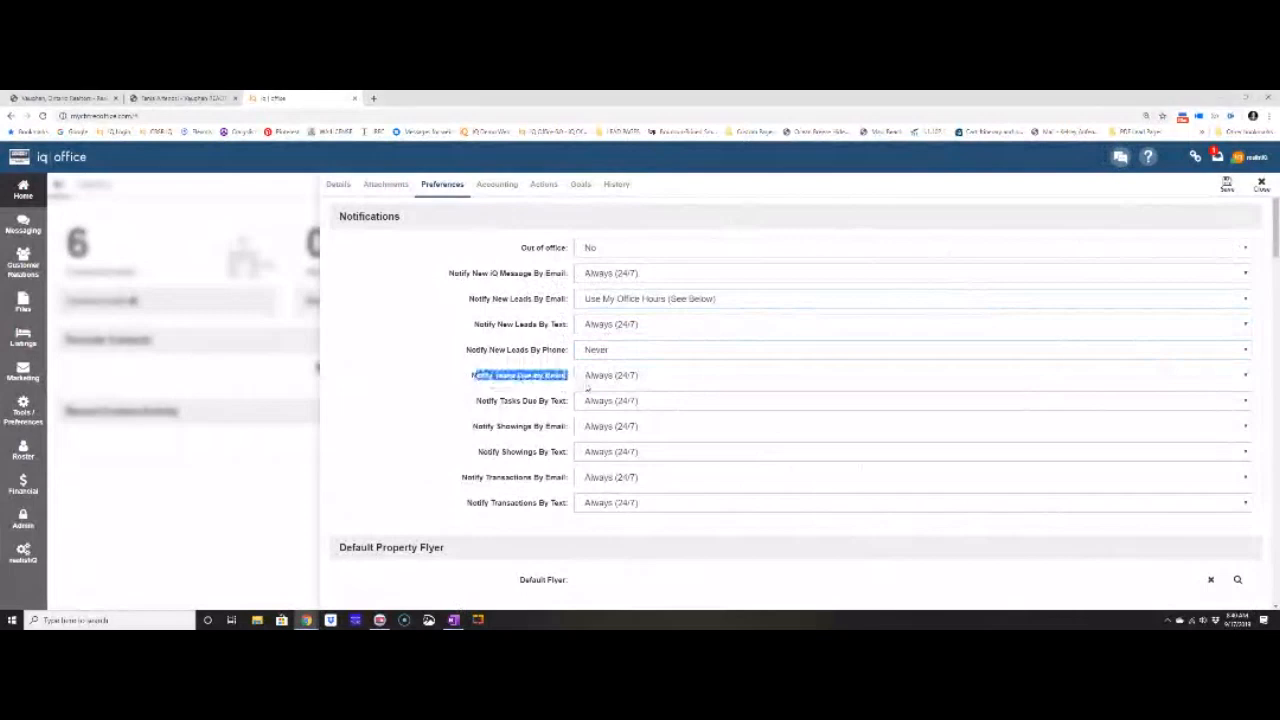
left_click(466, 380)
left_click_drag(466, 380, 562, 392)
left_click(588, 384)
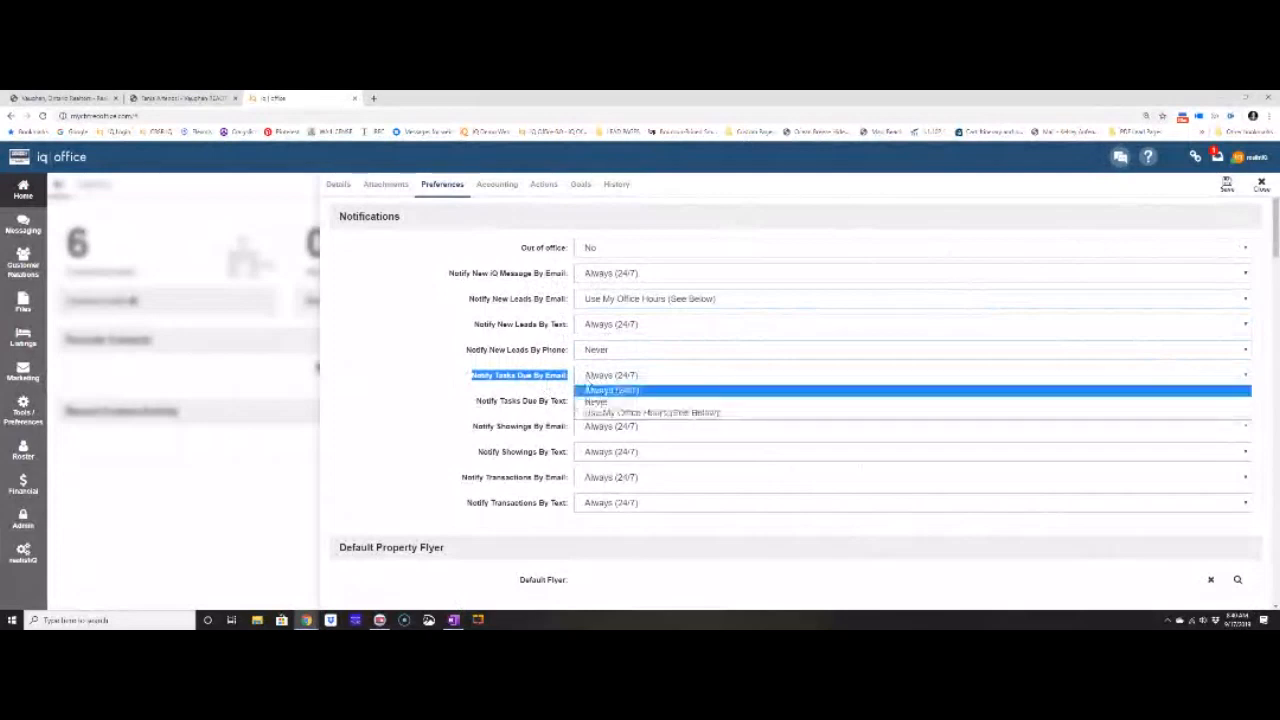
left_click(479, 412)
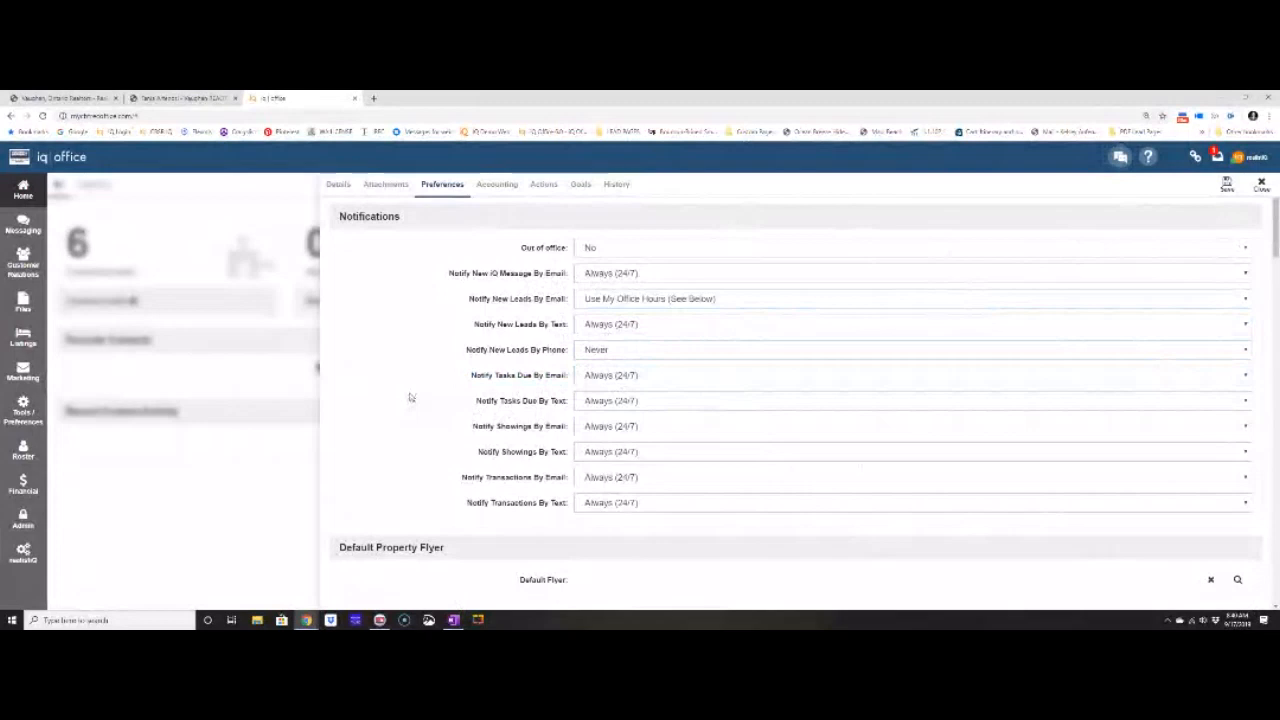
scroll(411, 397, "down", 3)
triple_click(409, 398)
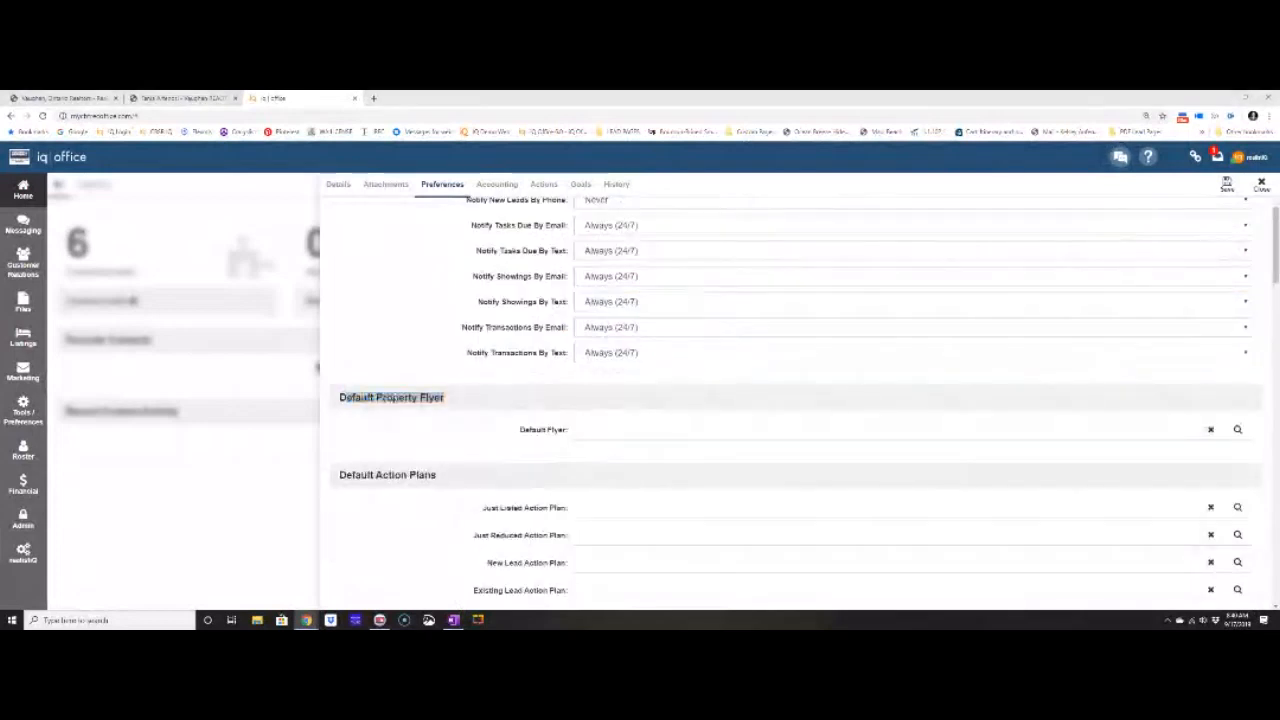
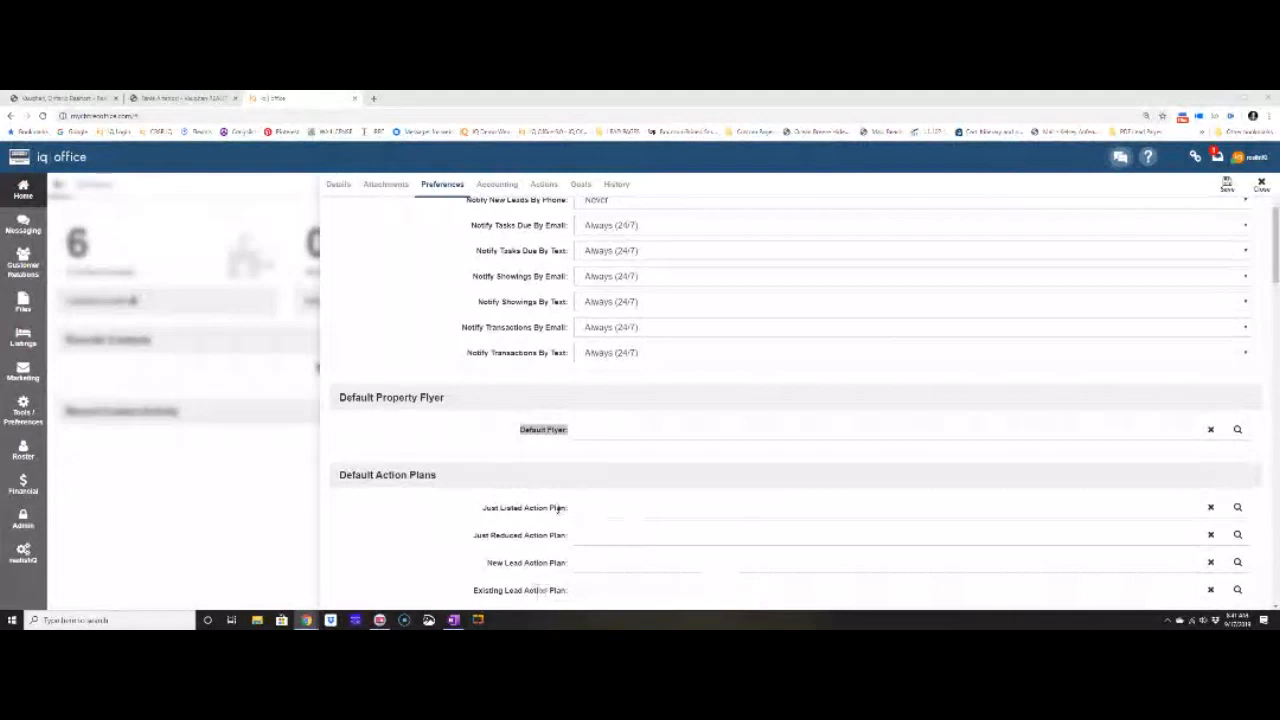
Scroll Preferences down to Default Action Plans, with Just Listed Action Plan still empty.
scroll(554, 519, "down", 3)
left_click(453, 321)
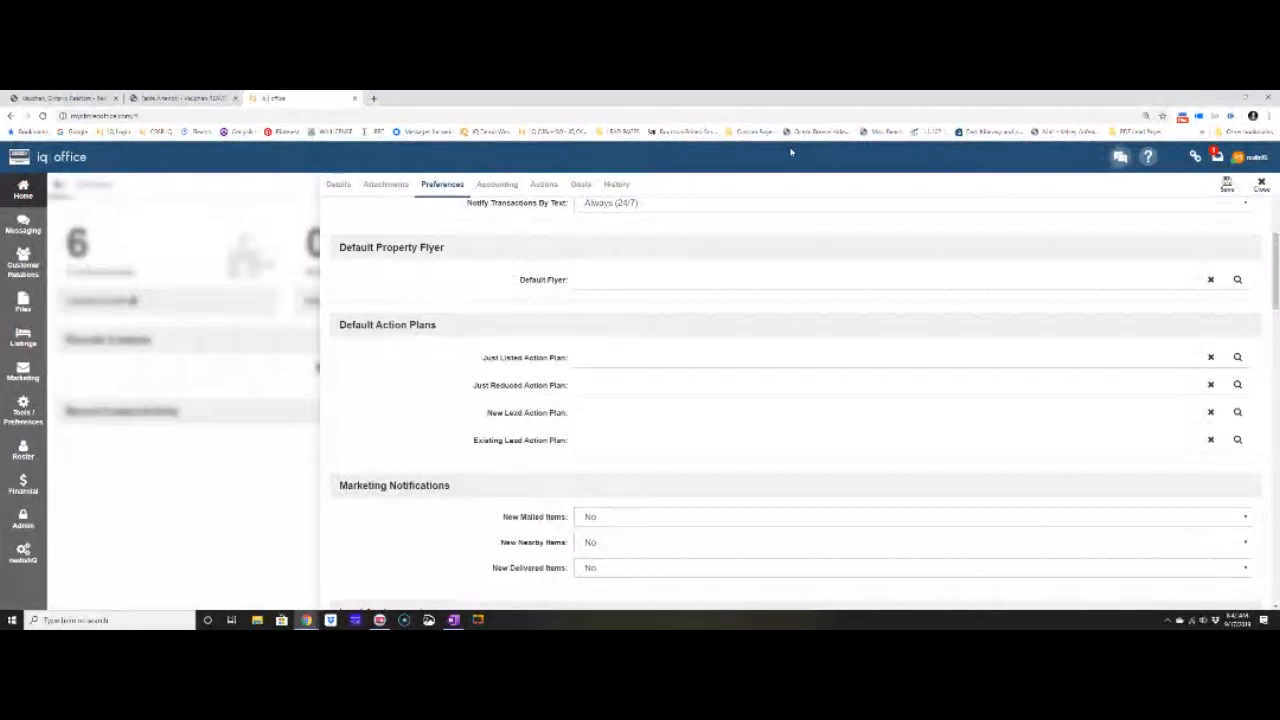
left_click(1238, 358)
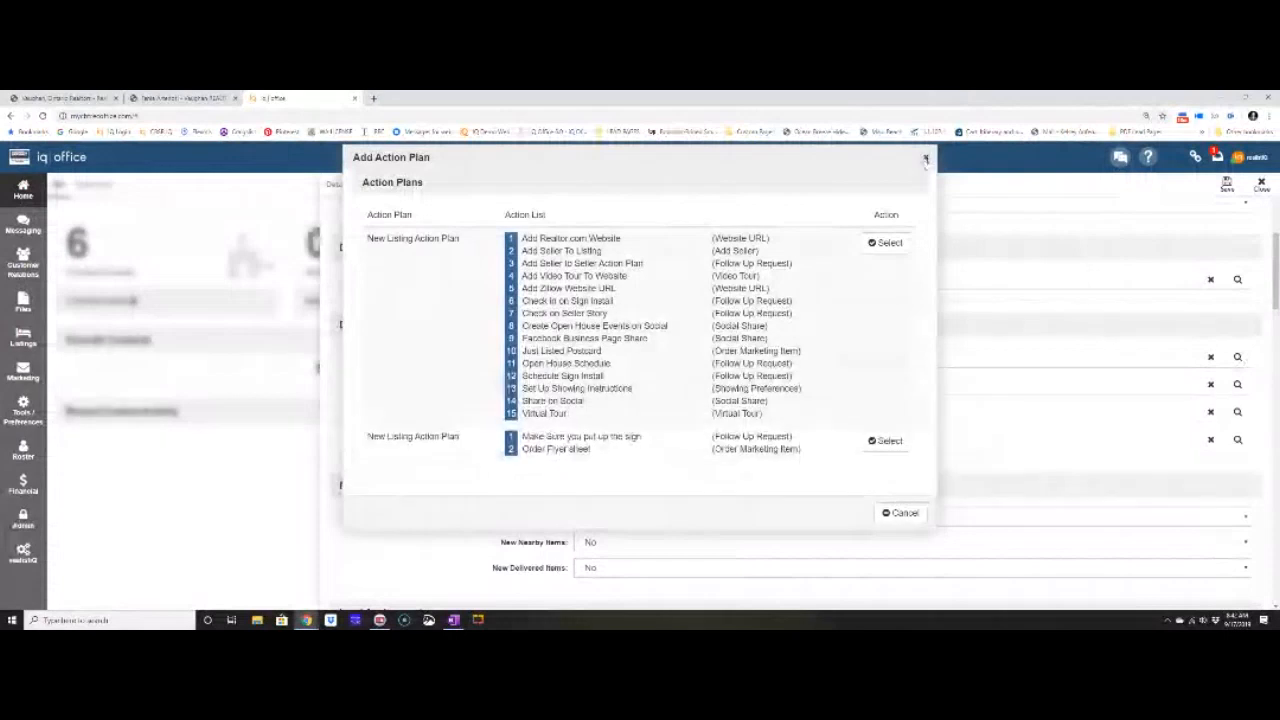
left_click(925, 160)
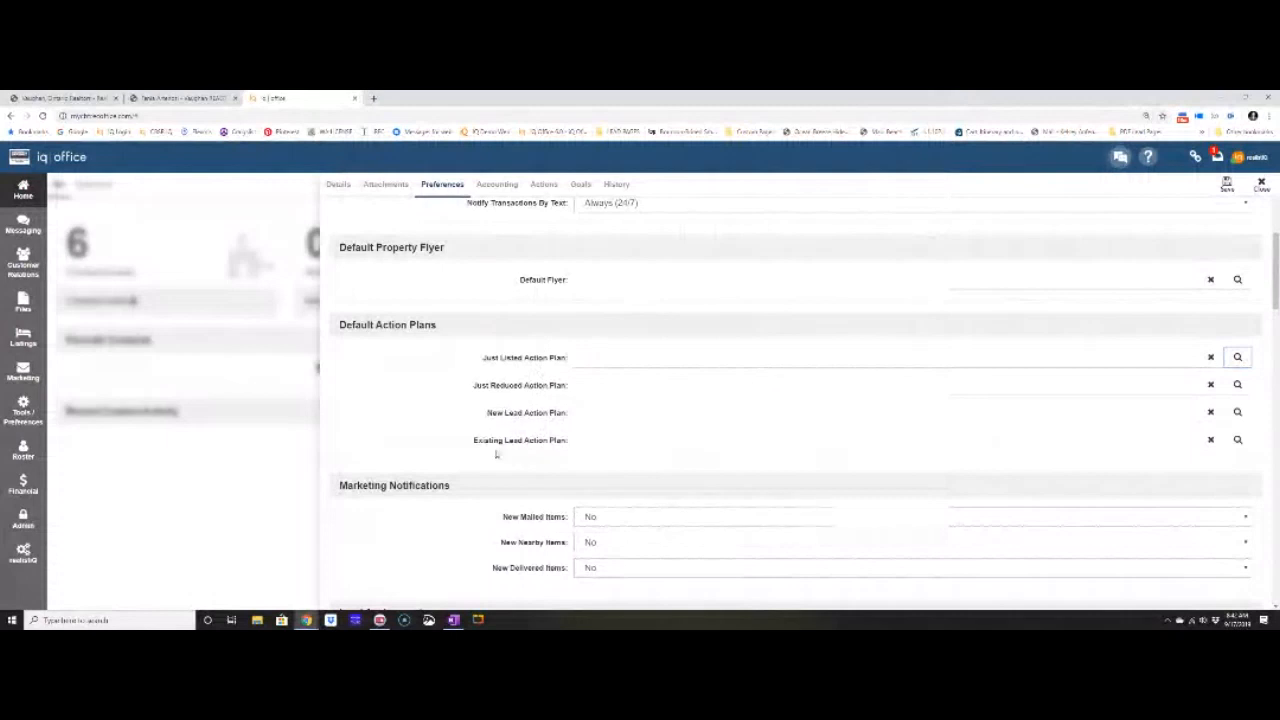
left_click_drag(487, 412, 583, 412)
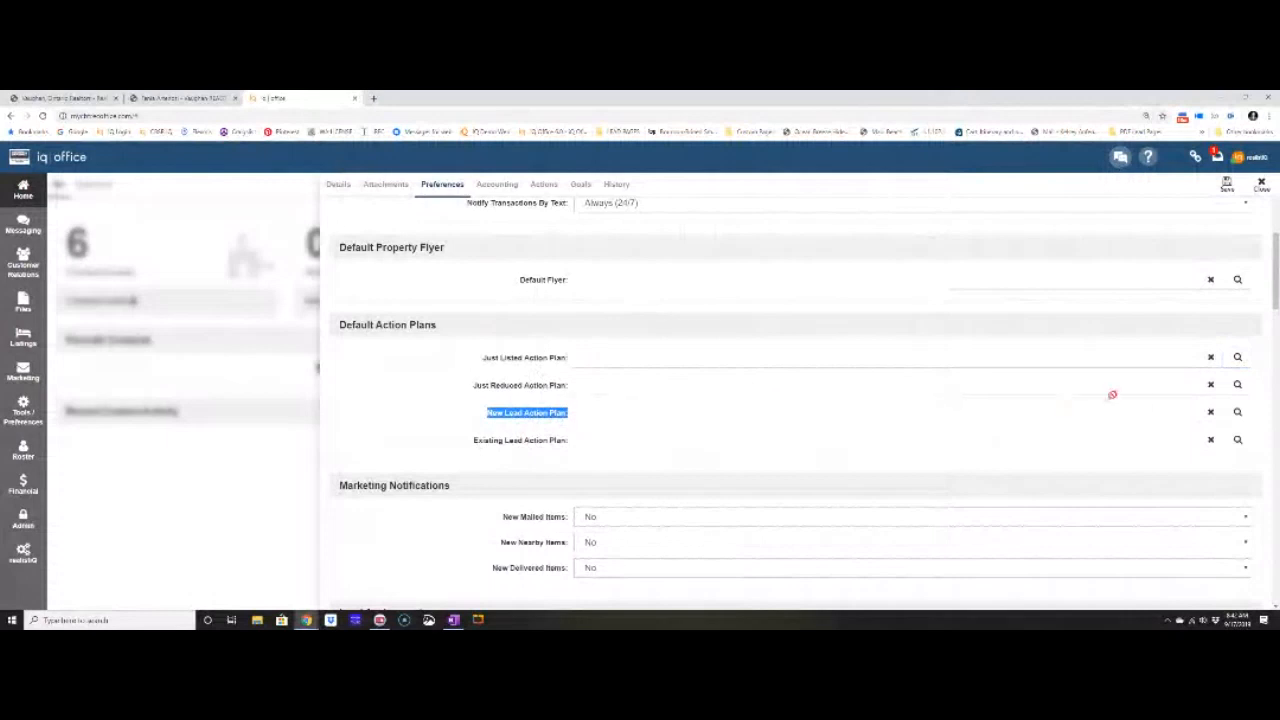
left_click(1237, 413)
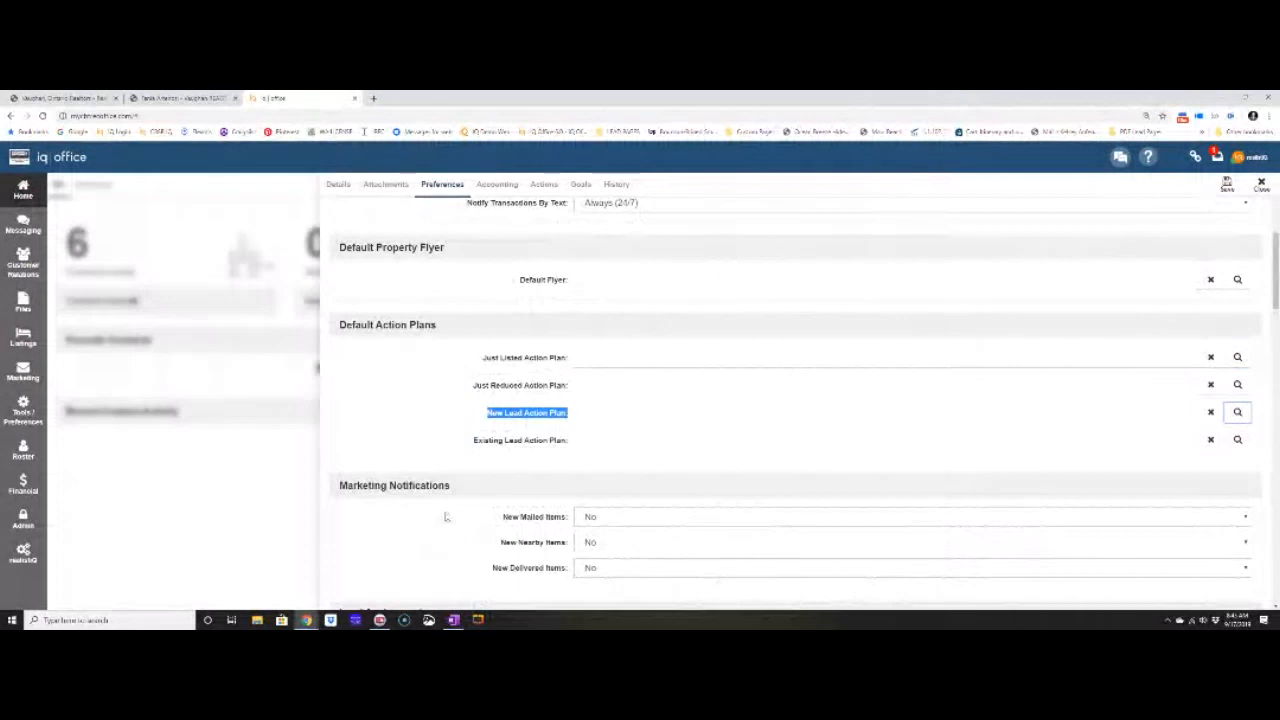
scroll(446, 516, "down", 2)
triple_click(362, 426)
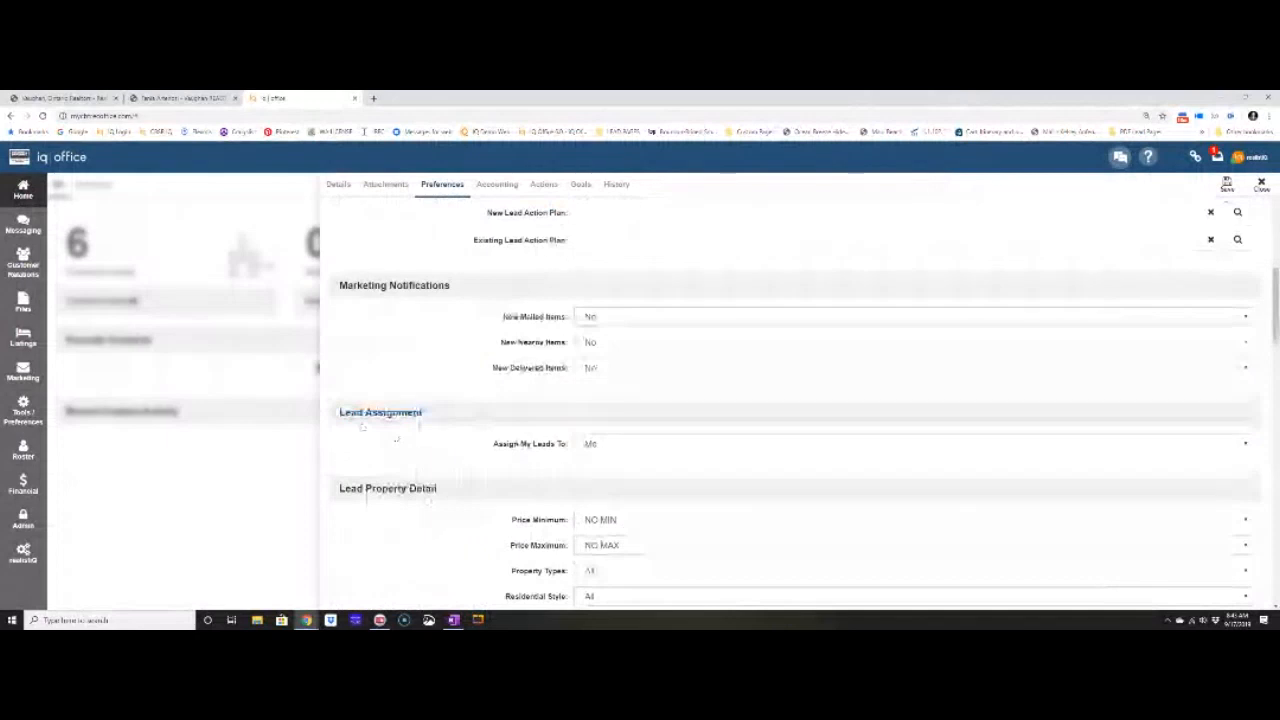
scroll(471, 496, "up", 1)
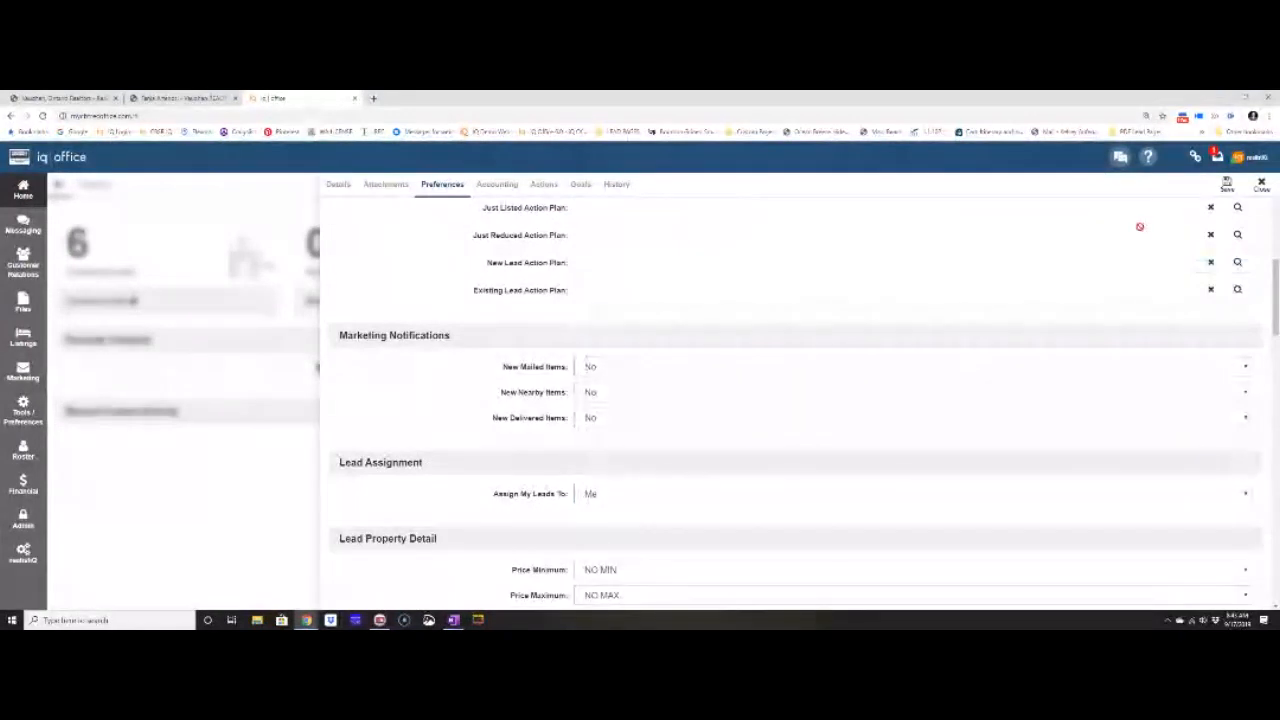
scroll(671, 377, "up", 3)
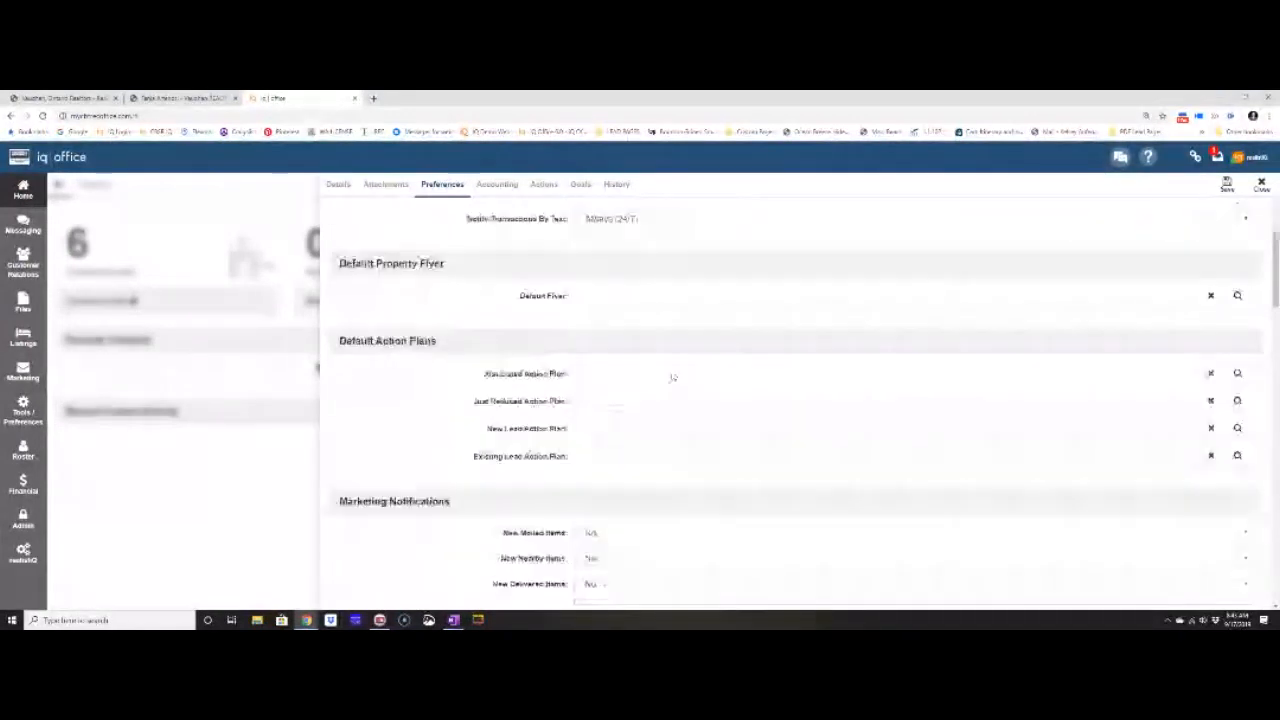
scroll(674, 376, "down", 10)
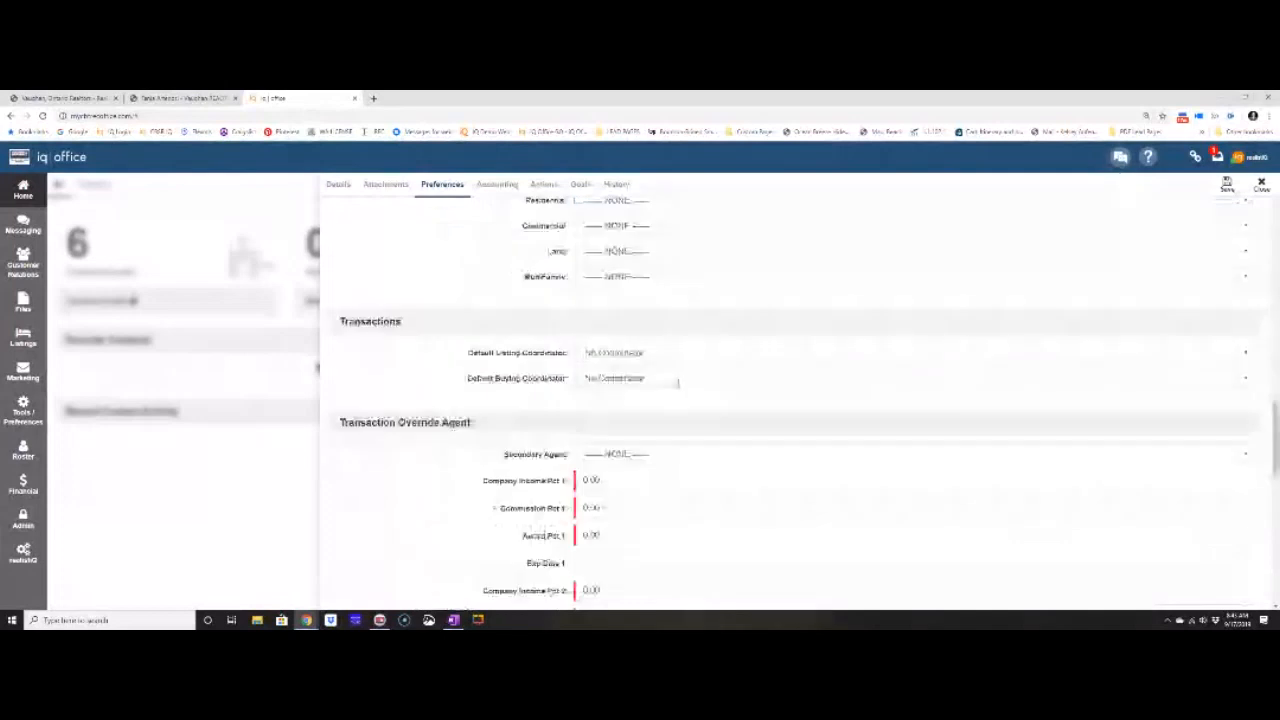
scroll(678, 383, "down", 10)
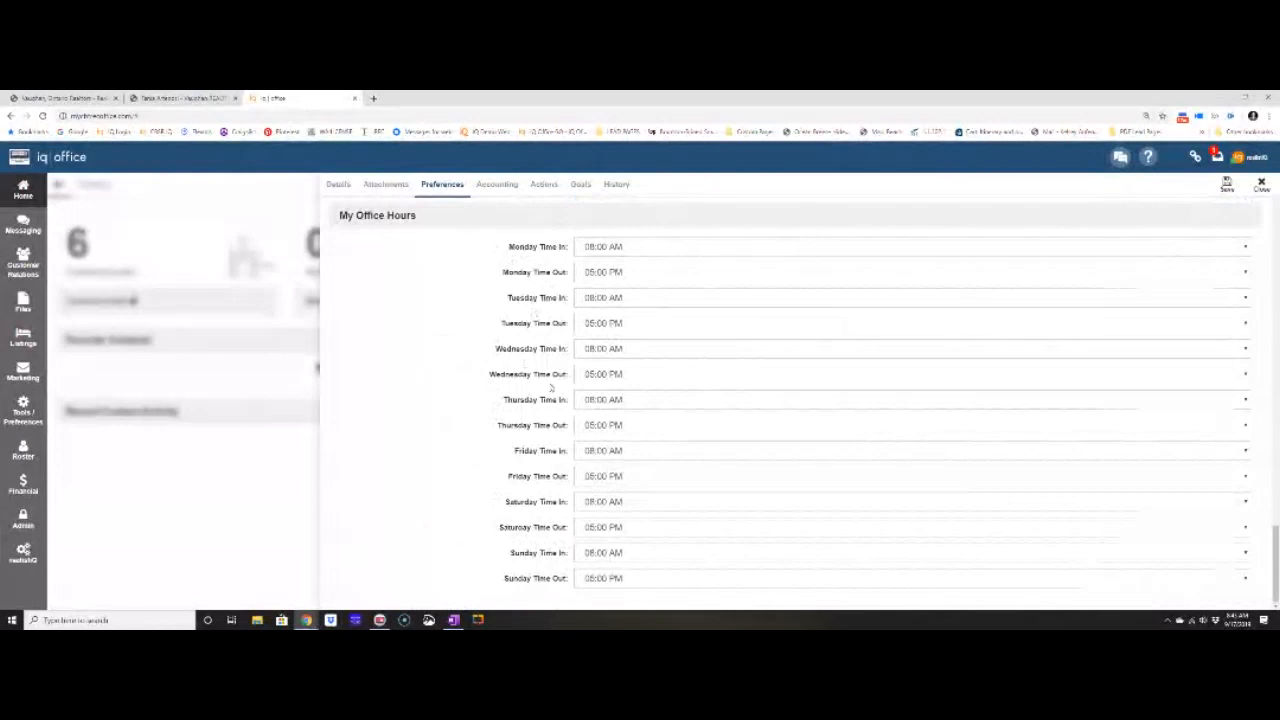
scroll(711, 384, "up", 7)
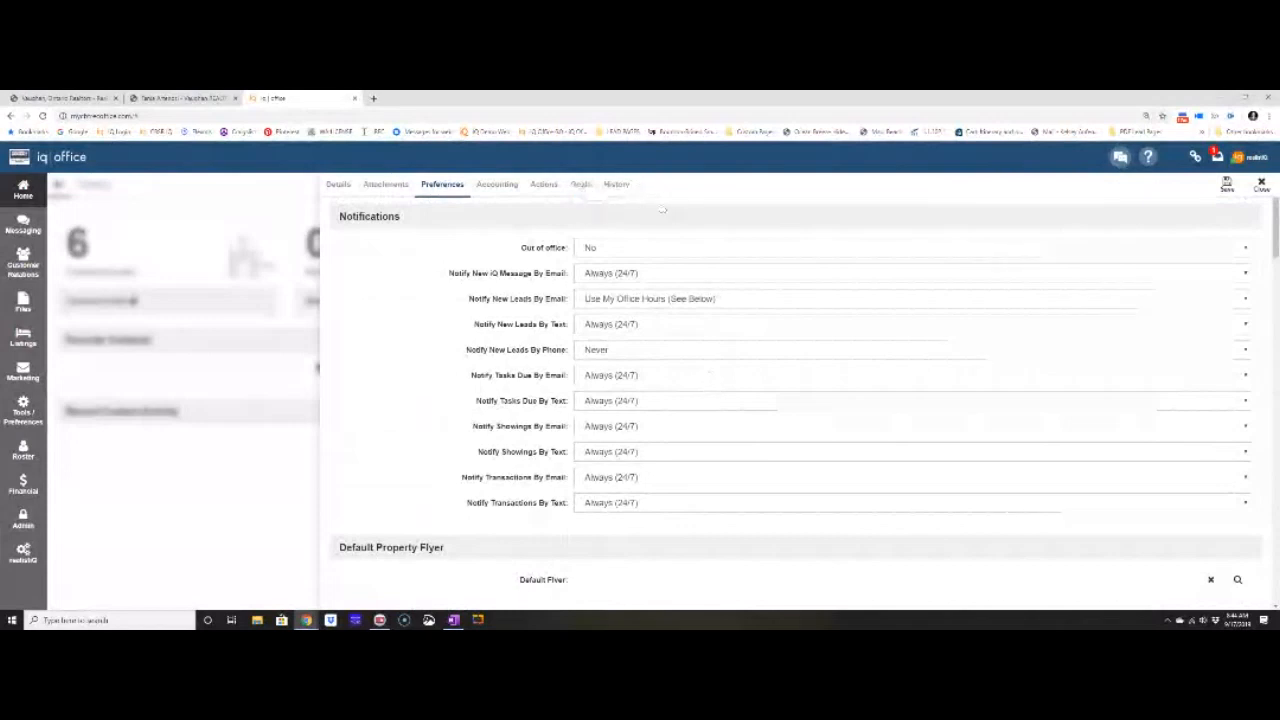
Open the Goals worksheet and review Living Expenses, Commission Earnings and Gross Commission Income.
left_click(581, 185)
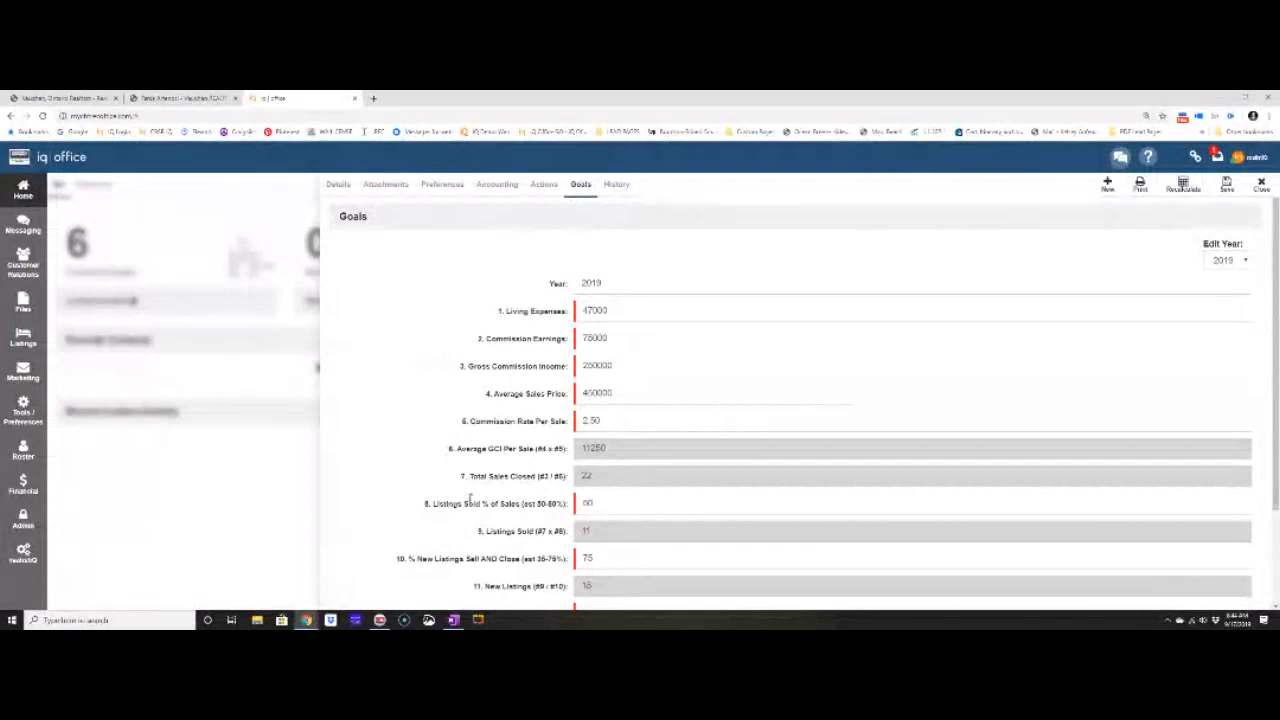
left_click(594, 310)
left_click(598, 338)
left_click(608, 366)
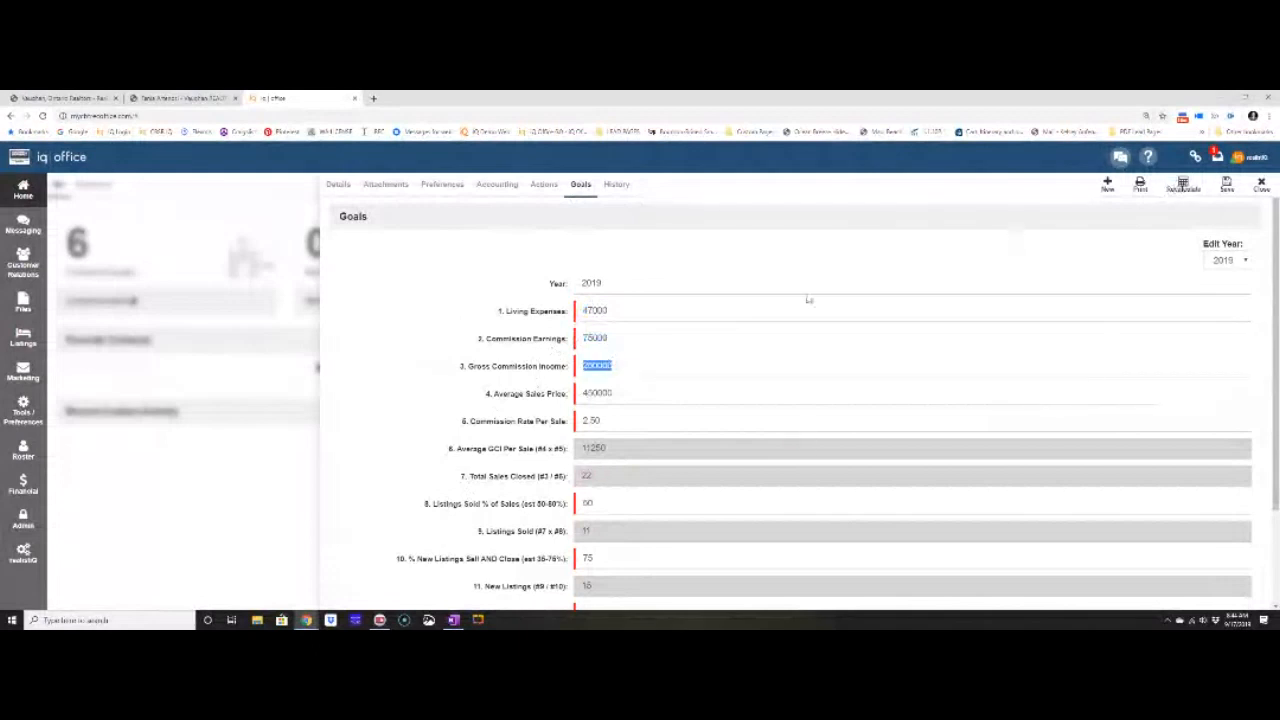
Set Living Expenses to 8500, Gross Commission Income to 125000 and commission rate to 2.
left_click(689, 311)
type("8500")
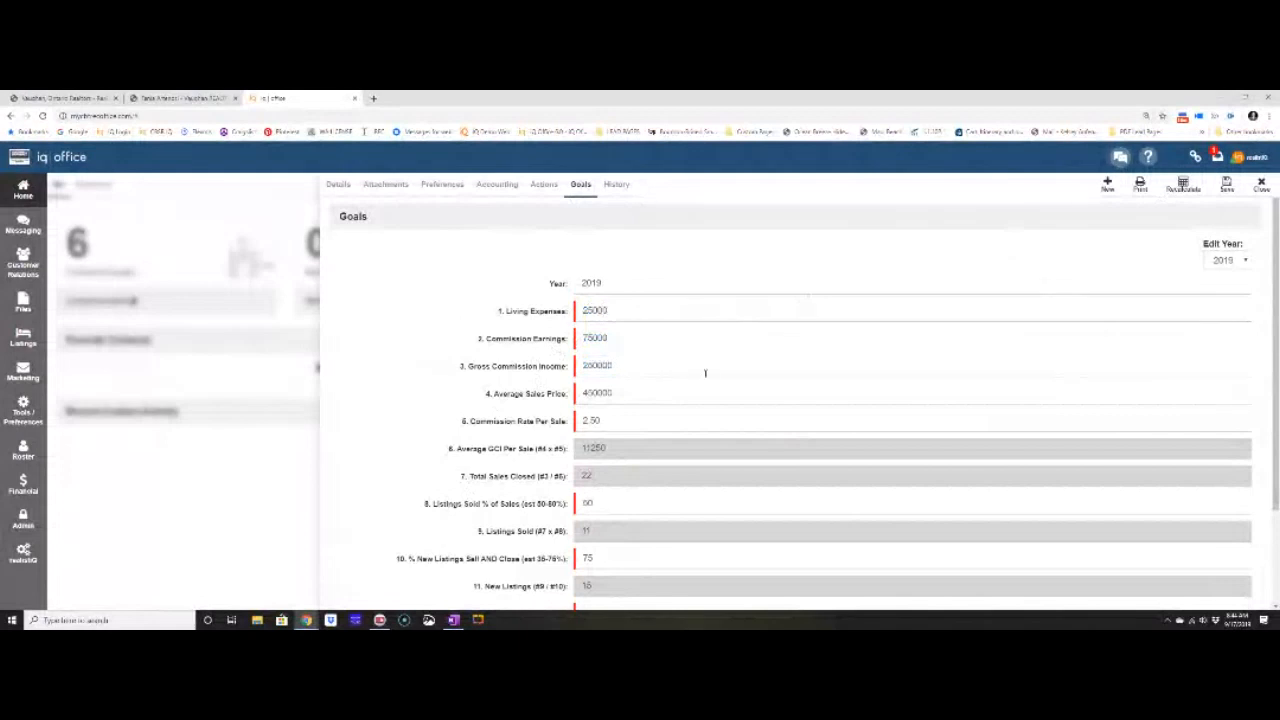
left_click(629, 369)
left_click_drag(622, 366, 558, 366)
type("1250")
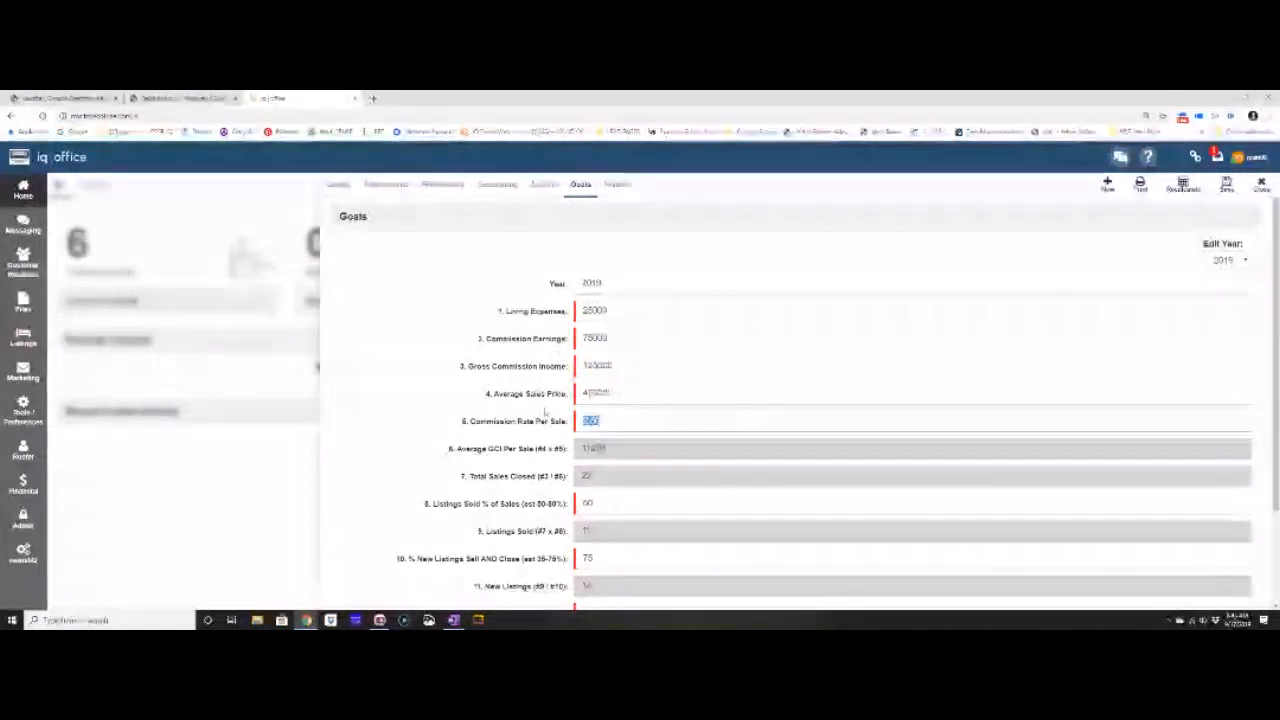
type("2")
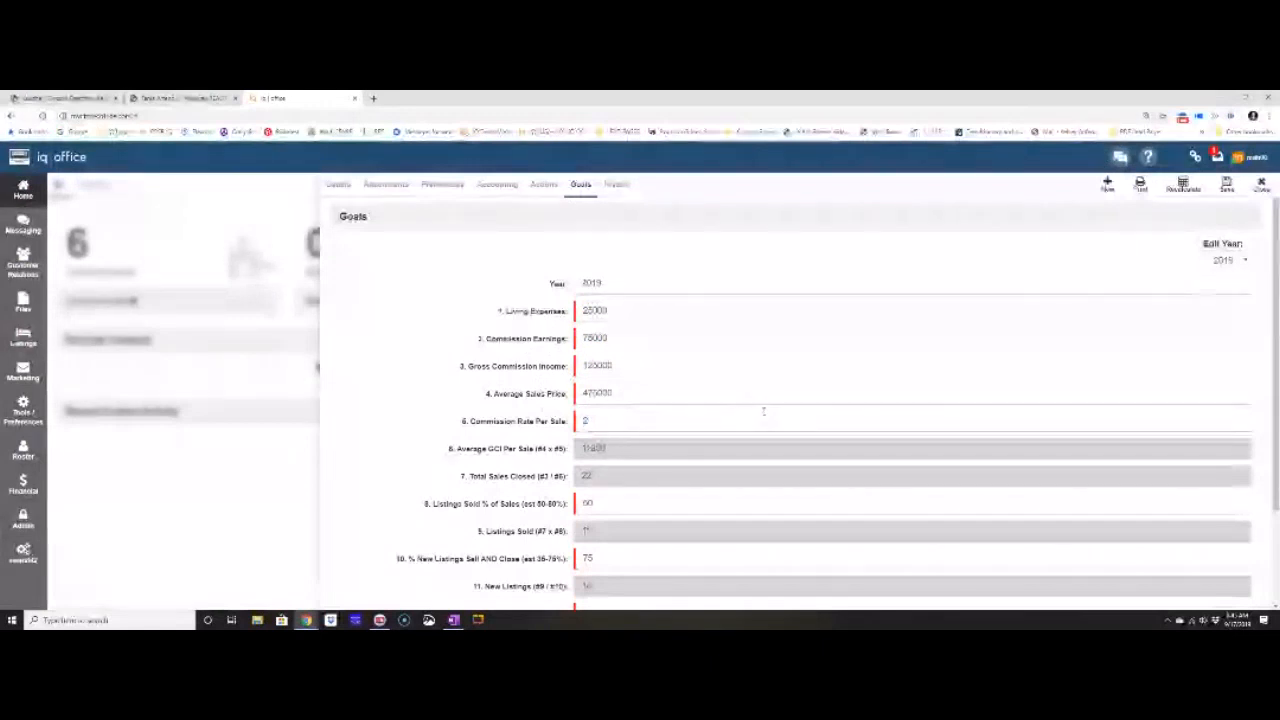
scroll(763, 411, "down", 1)
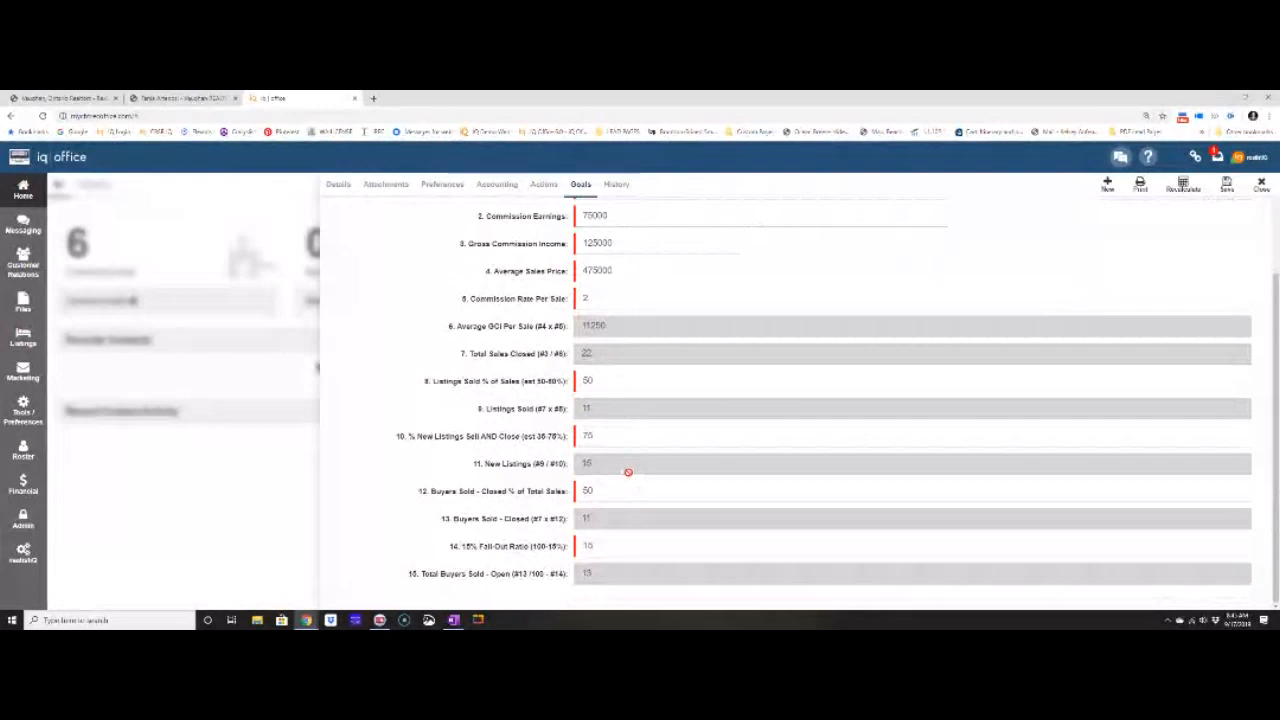
Recalculate the goals to 9500 GCI per sale and 13 sales, then add a blank goals entry.
left_click(1180, 188)
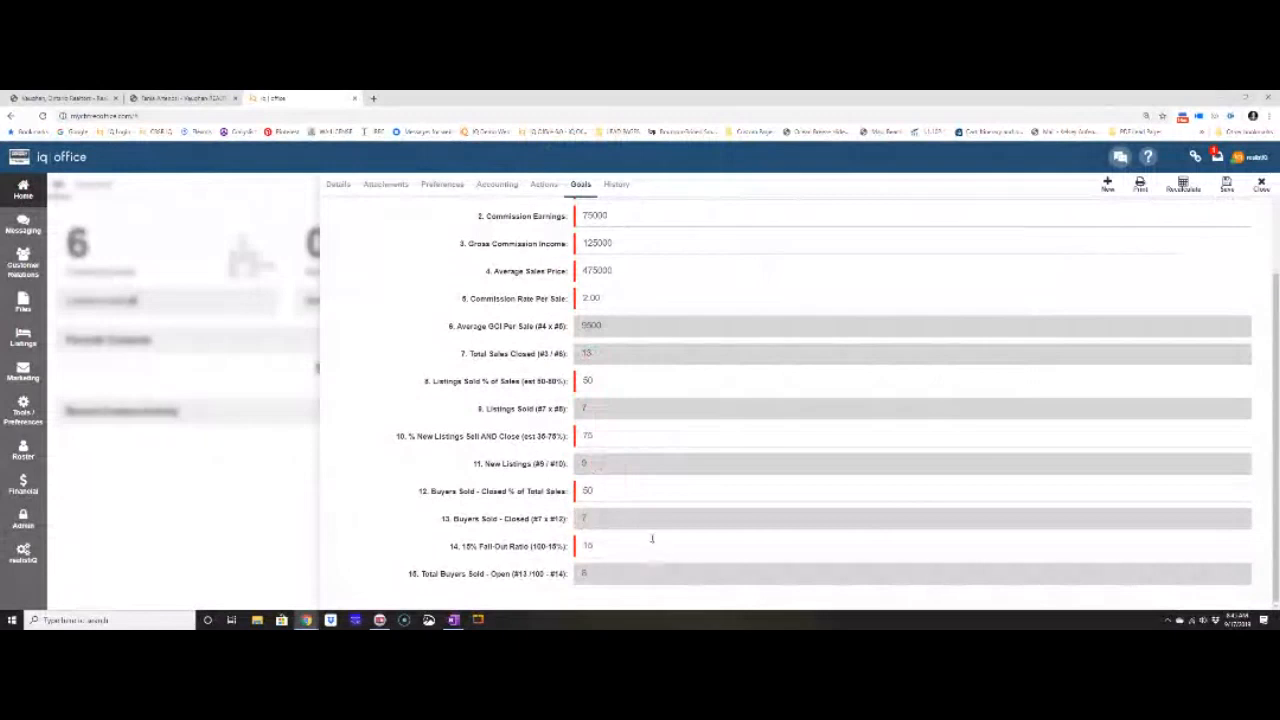
scroll(692, 459, "up", 2)
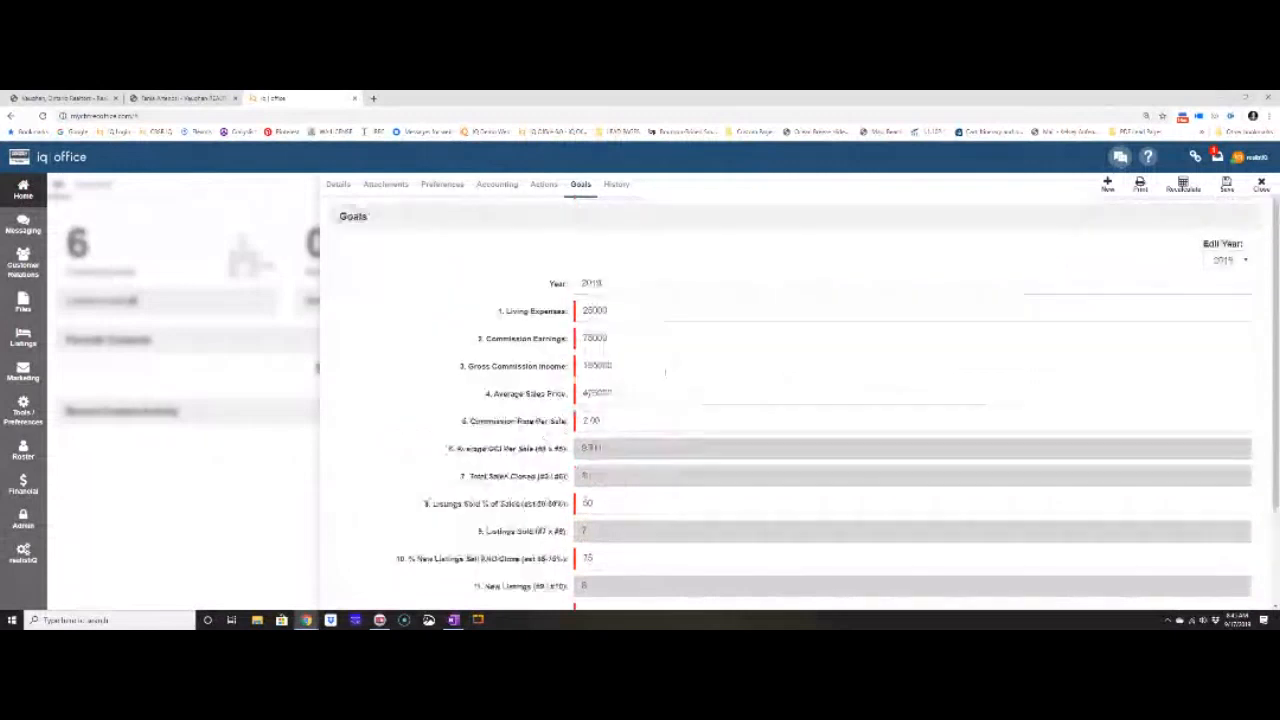
left_click(1107, 185)
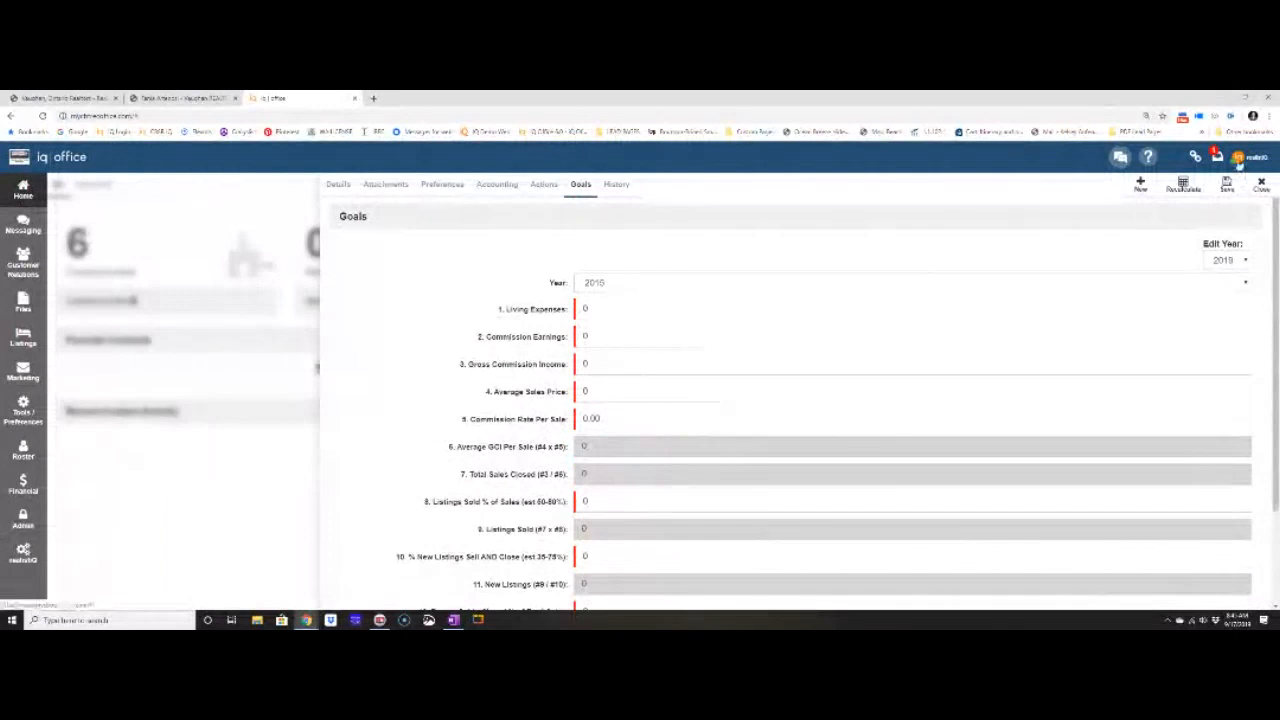
Look through the agent's Details and Preferences, then go back to the 2019 goals (125000 GCI).
left_click(1241, 160)
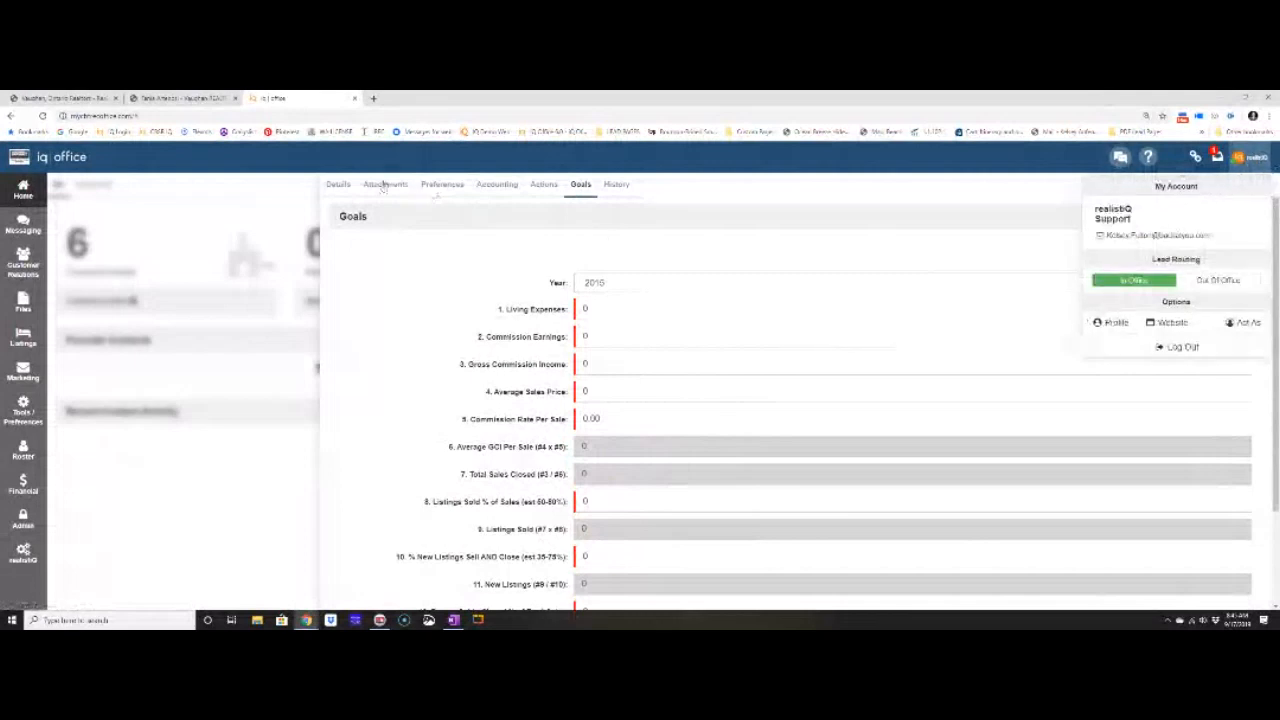
left_click(335, 186)
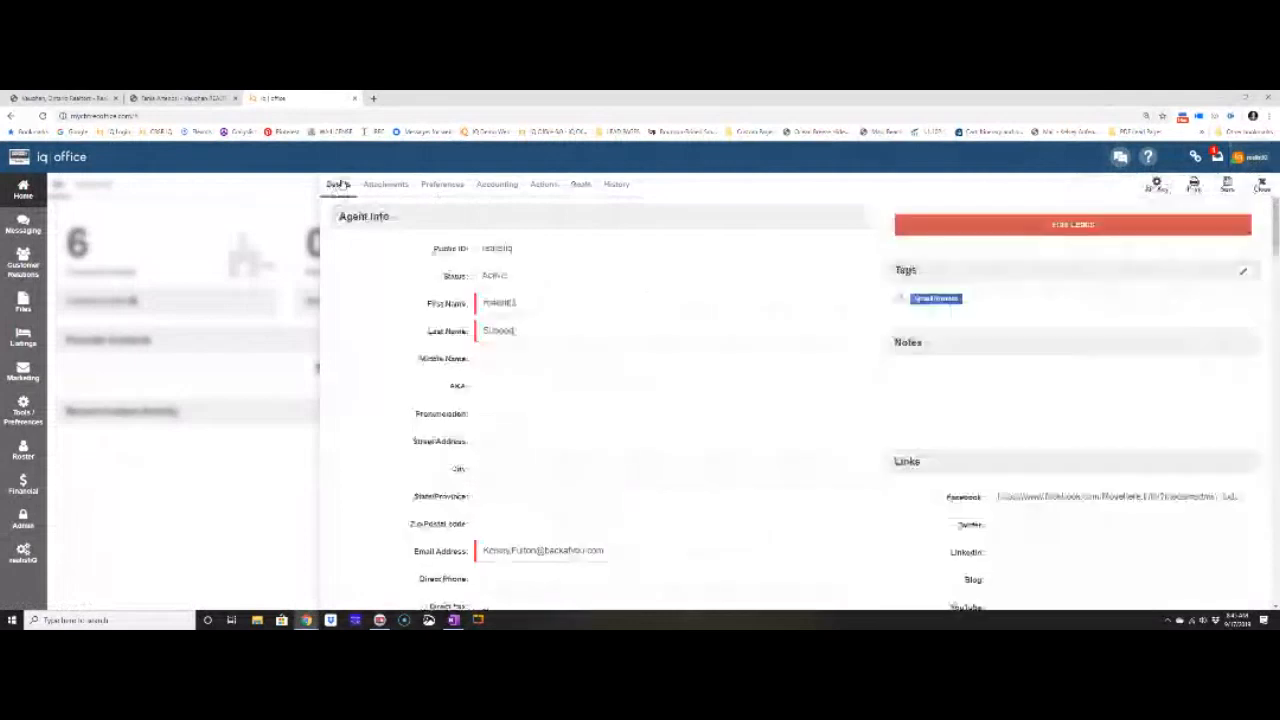
left_click(442, 185)
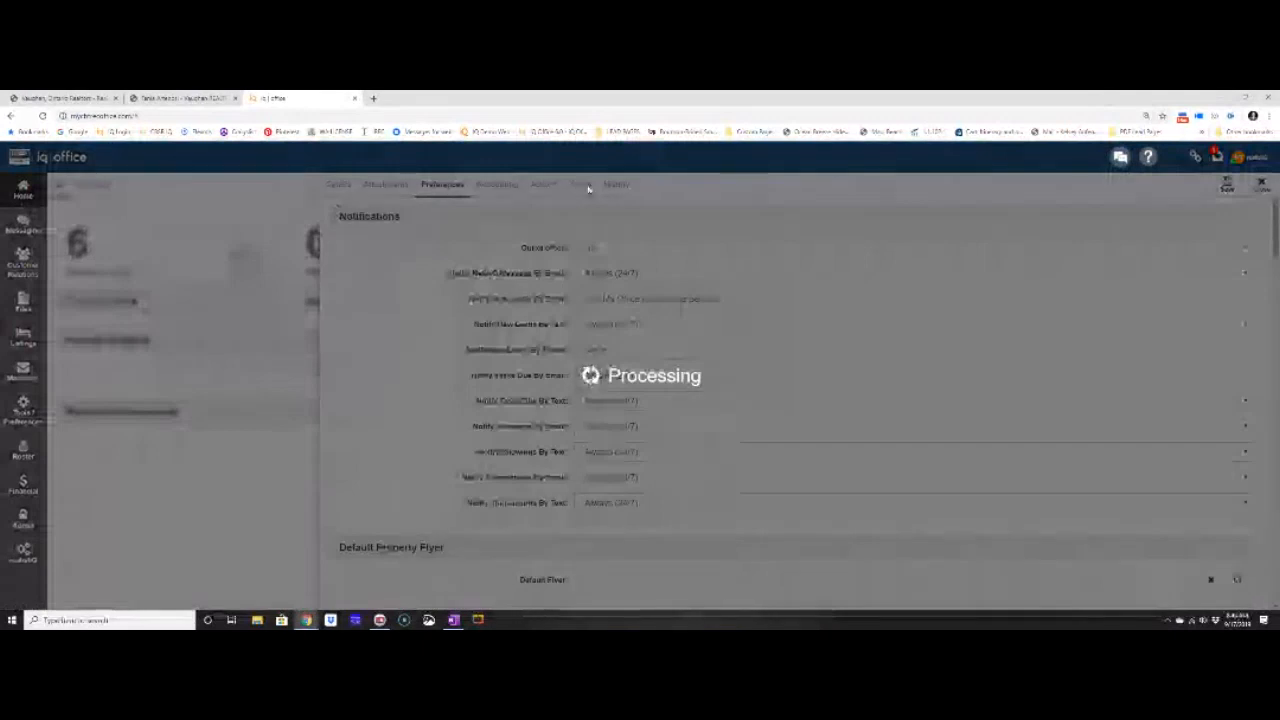
left_click(586, 186)
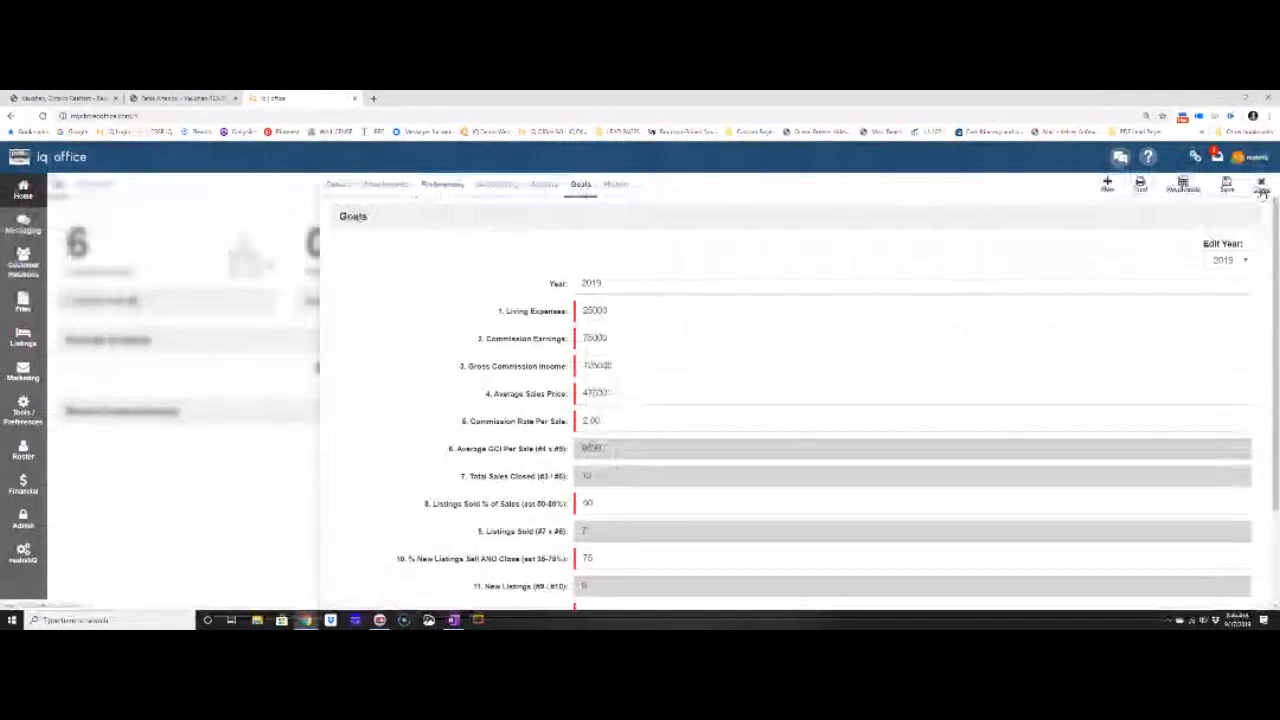
Close the agent profile to reach the Home dashboard and open a new Chrome tab.
left_click(1261, 186)
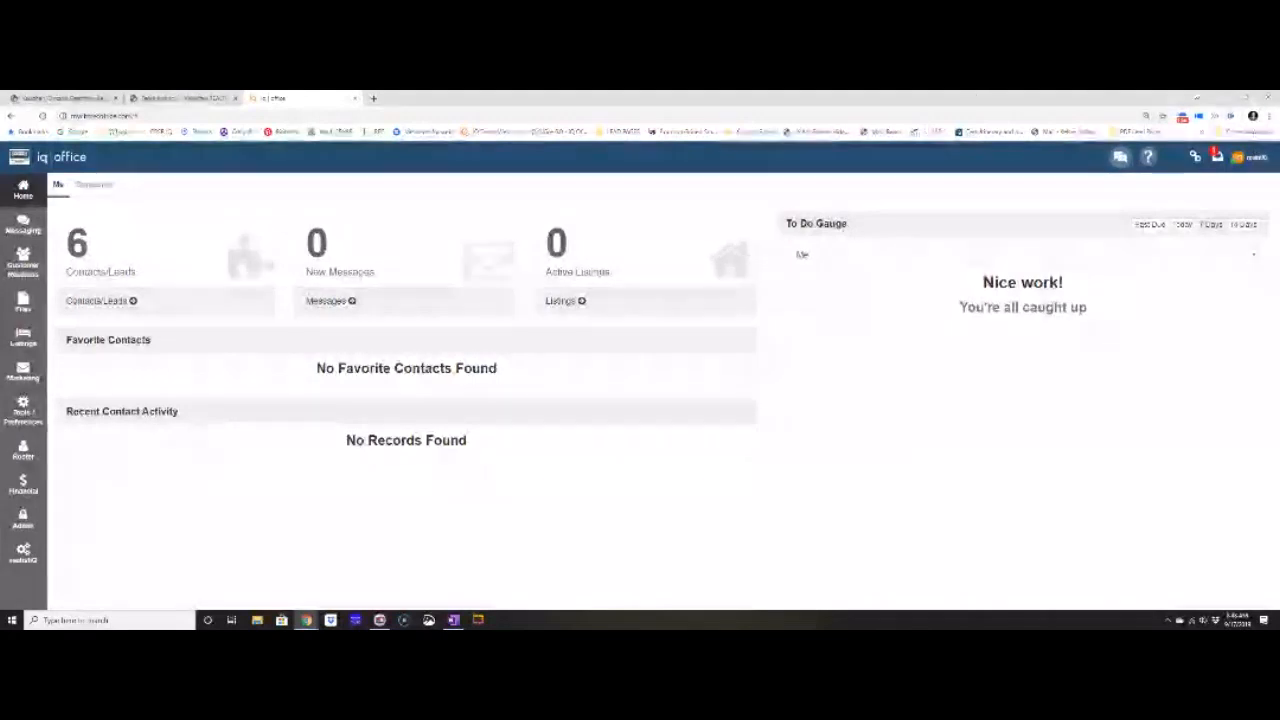
left_click(373, 100)
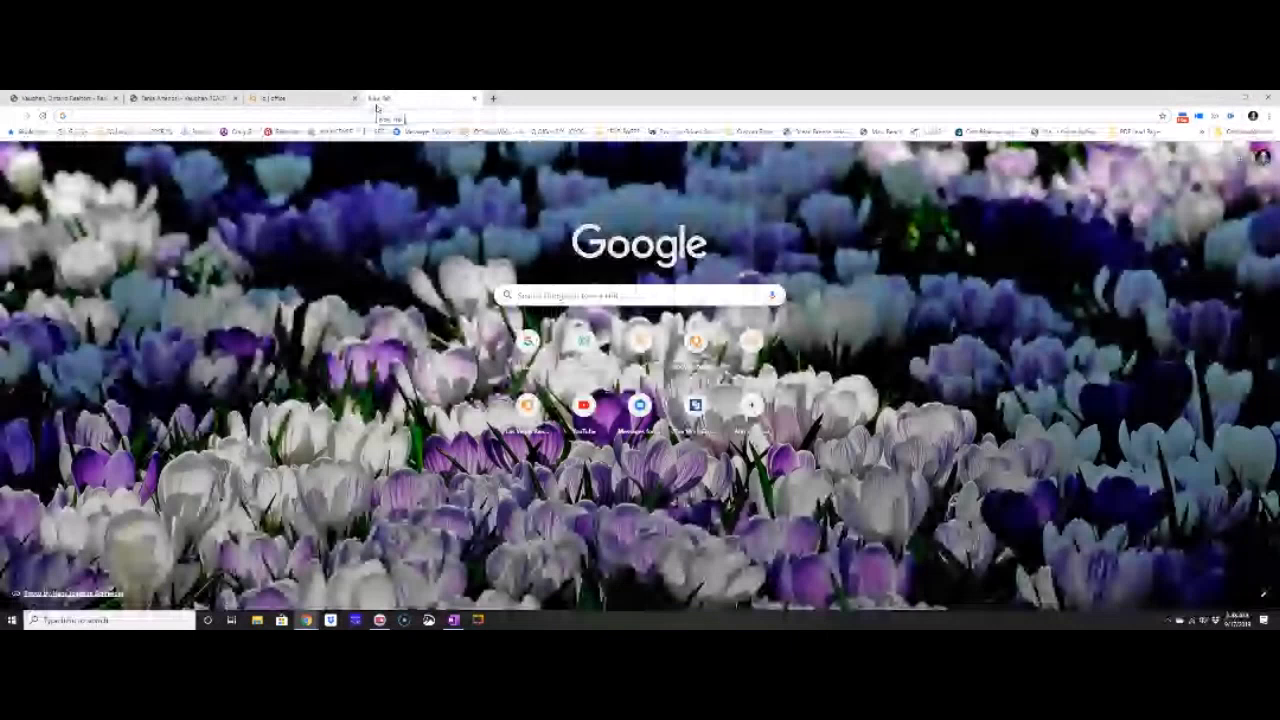
Go to YouTube and bring up the Realistiq Support channel page from Your channel.
left_click(583, 405)
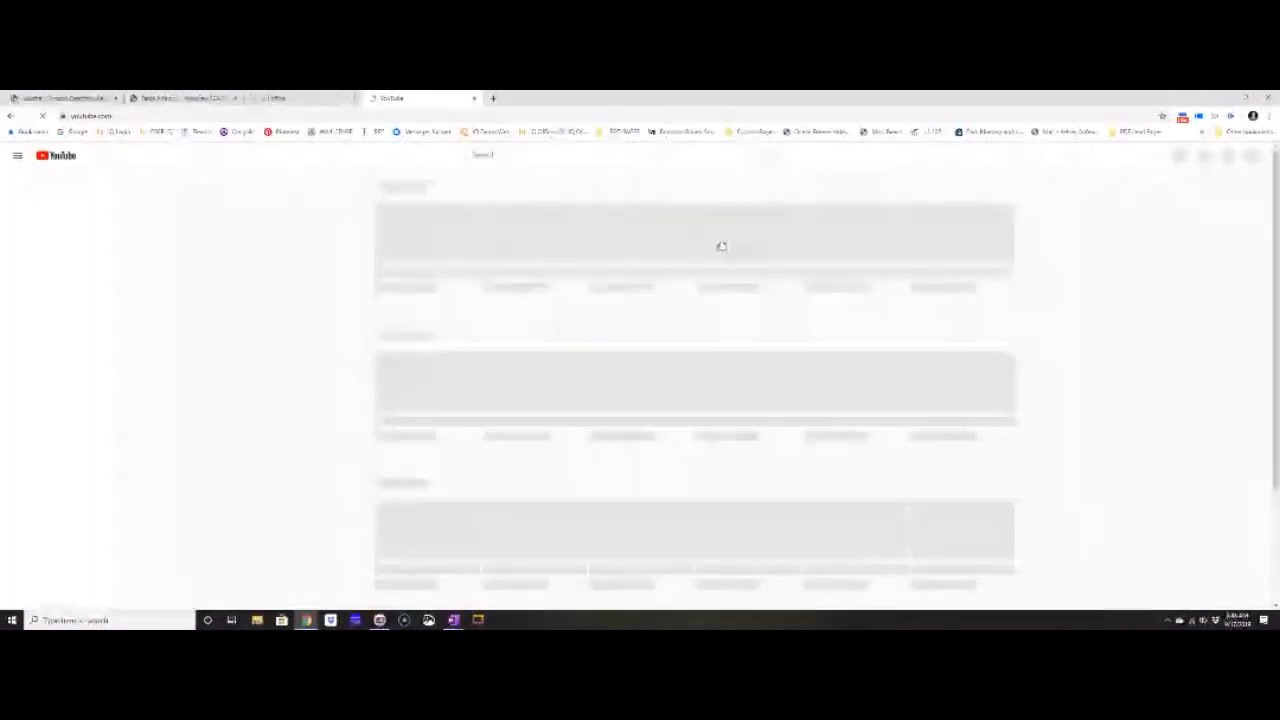
left_click(1248, 155)
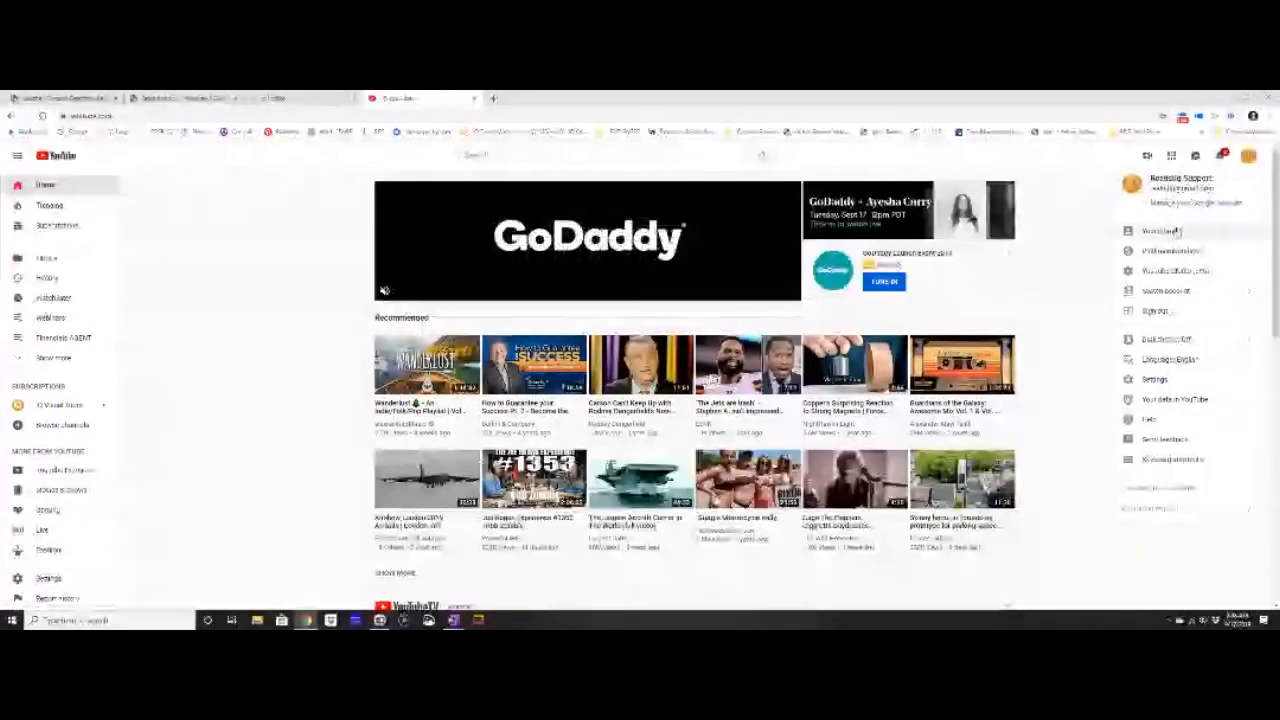
left_click(1176, 232)
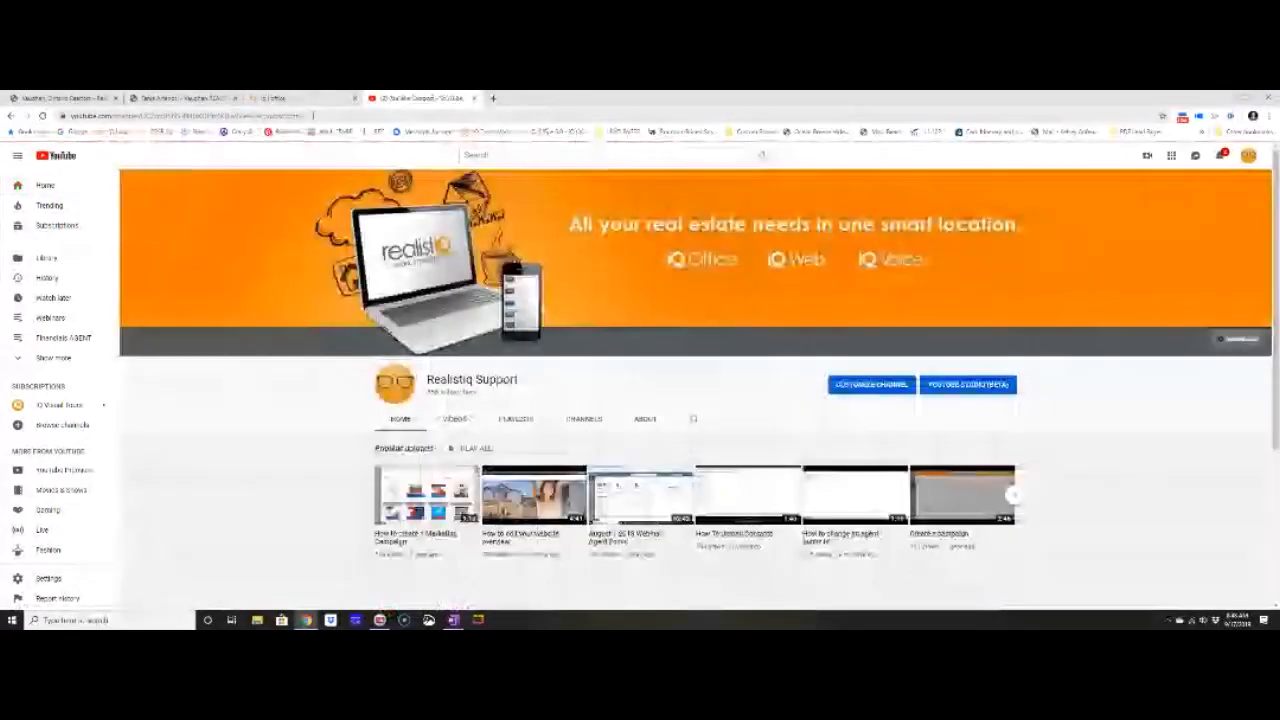
left_click(322, 117)
key("BackSpace")
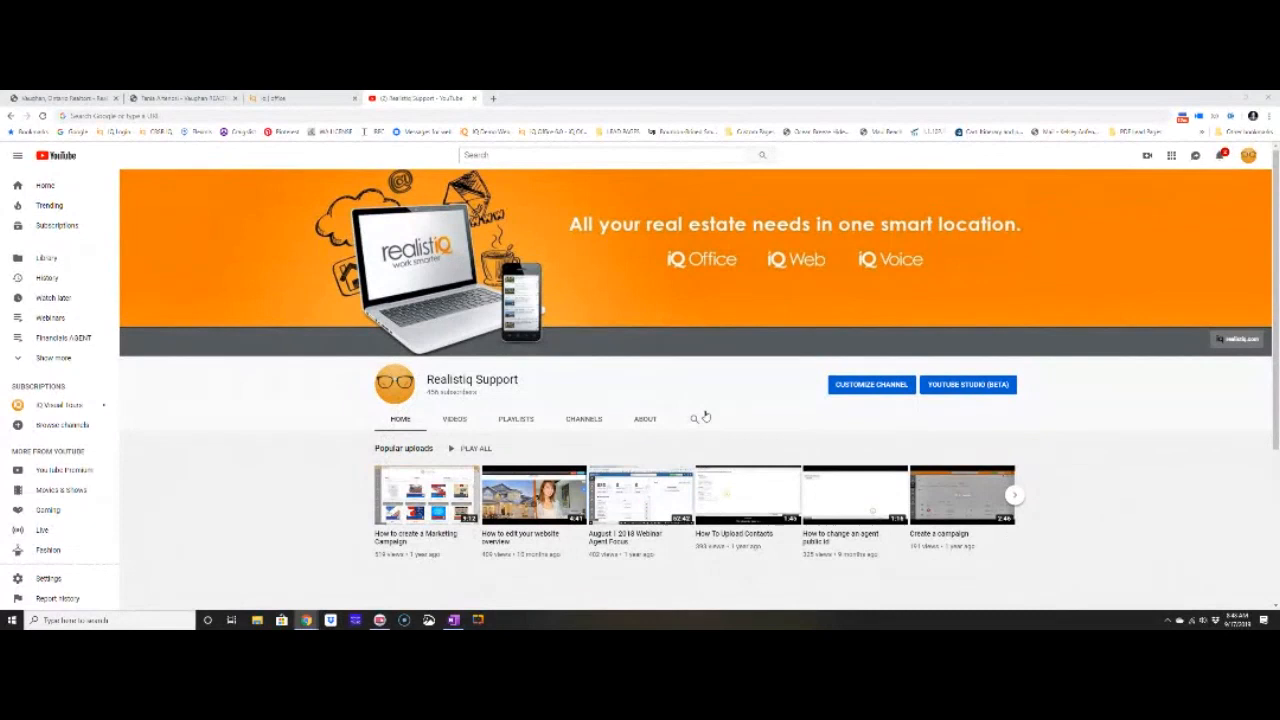
left_click(694, 420)
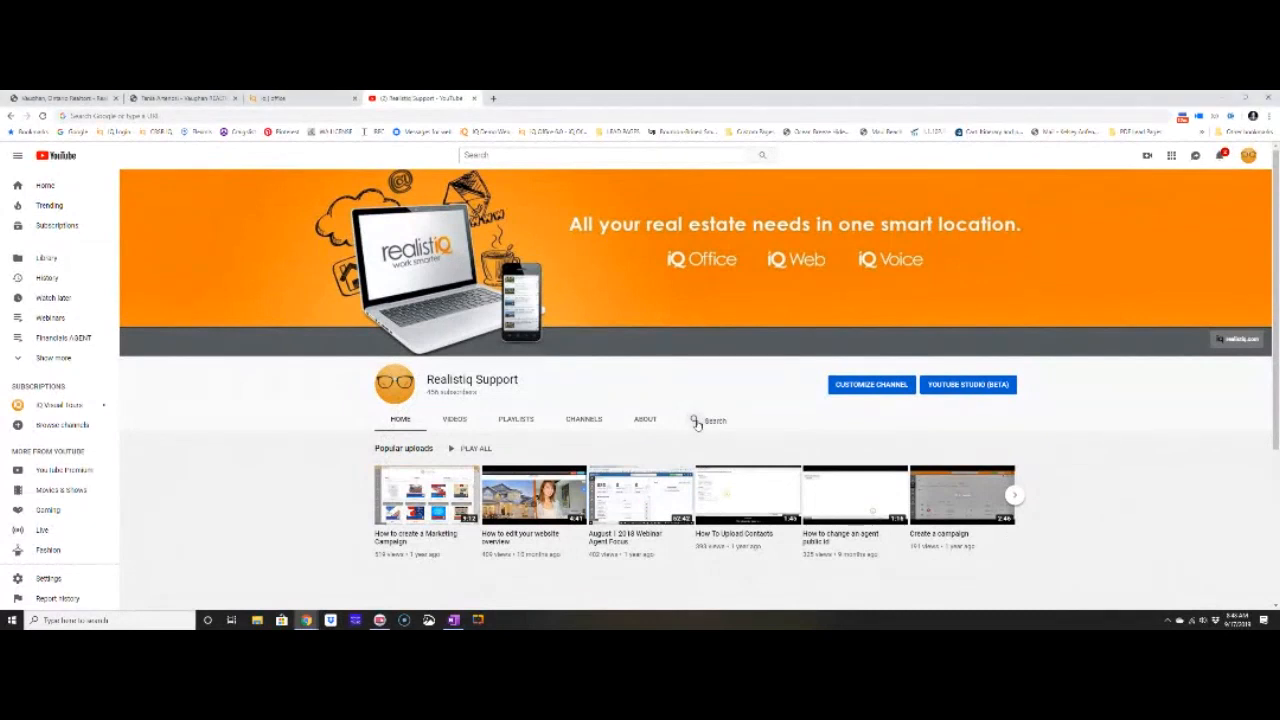
left_click(493, 98)
Load facebook.com, open the realistiq users group, then return to the agent website's HOME page.
type("face")
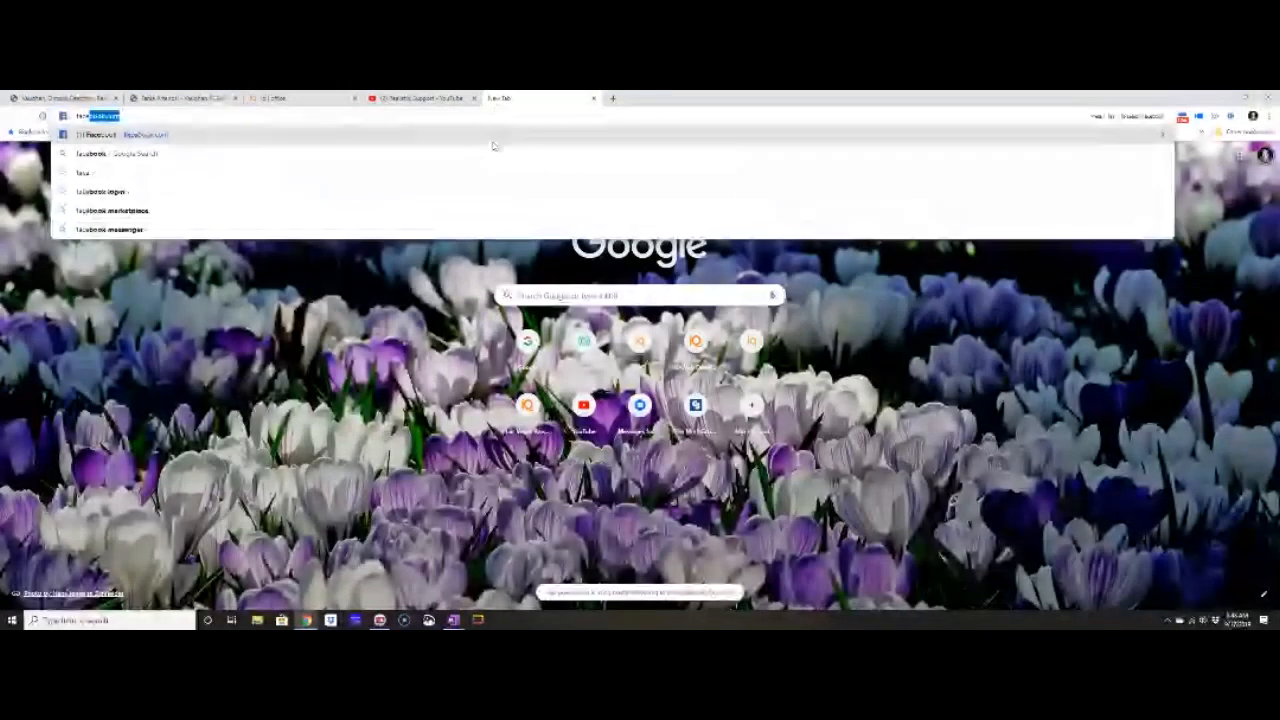
key("Return")
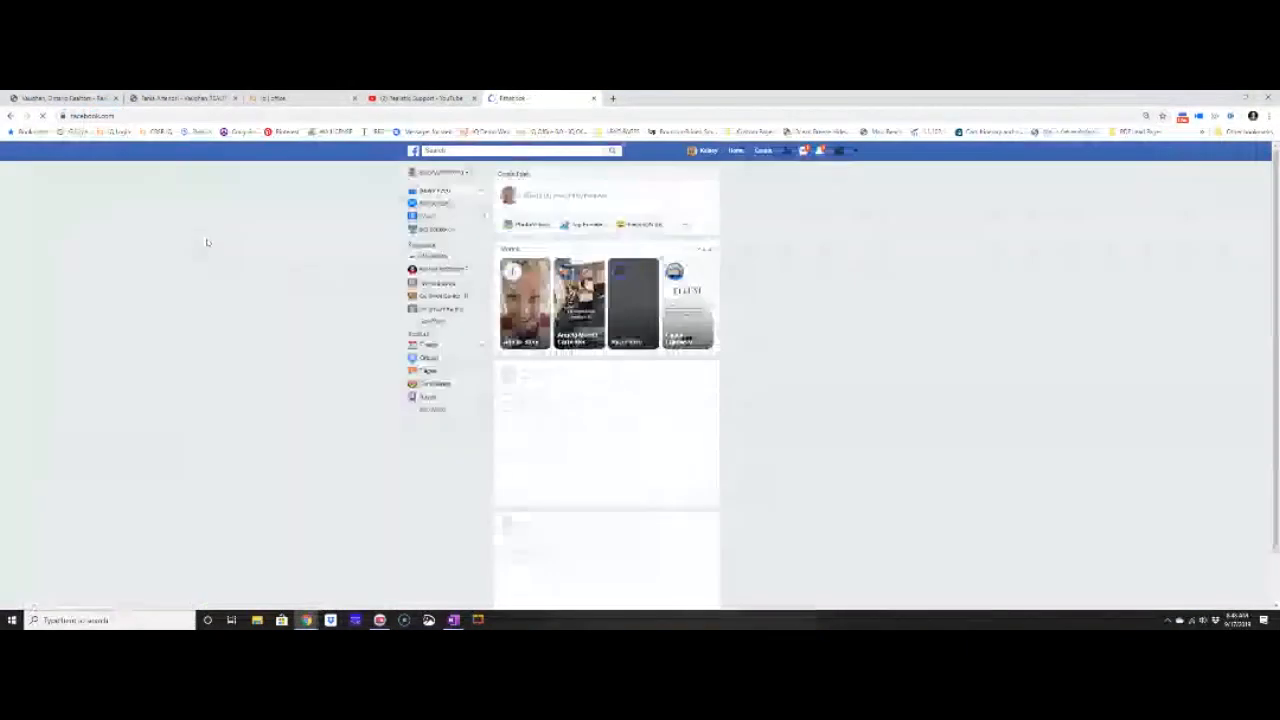
left_click(430, 287)
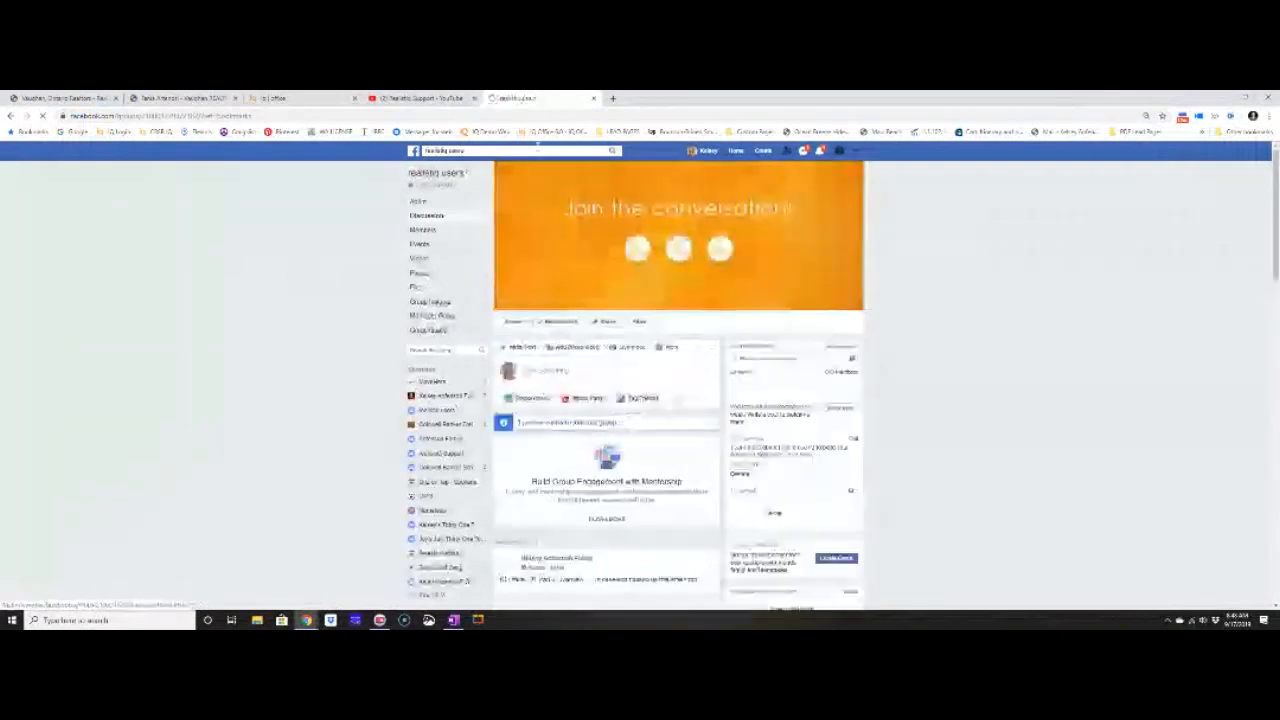
left_click(535, 117)
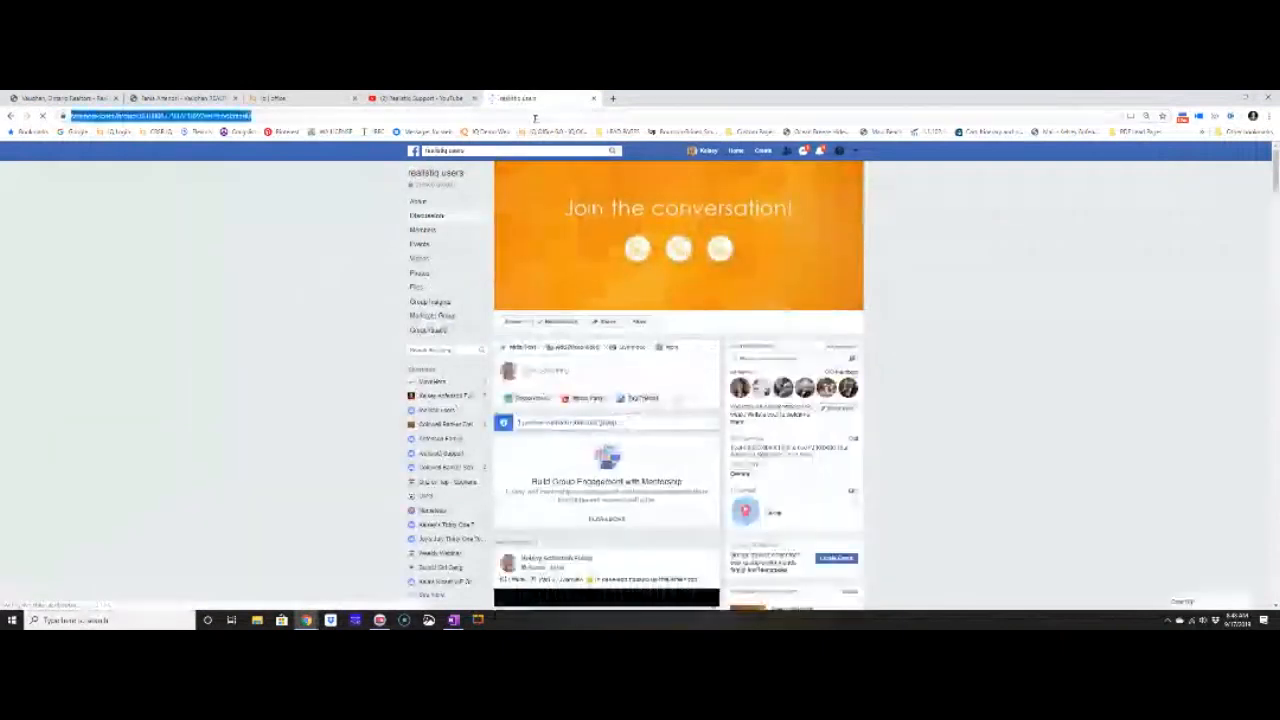
key("BackSpace")
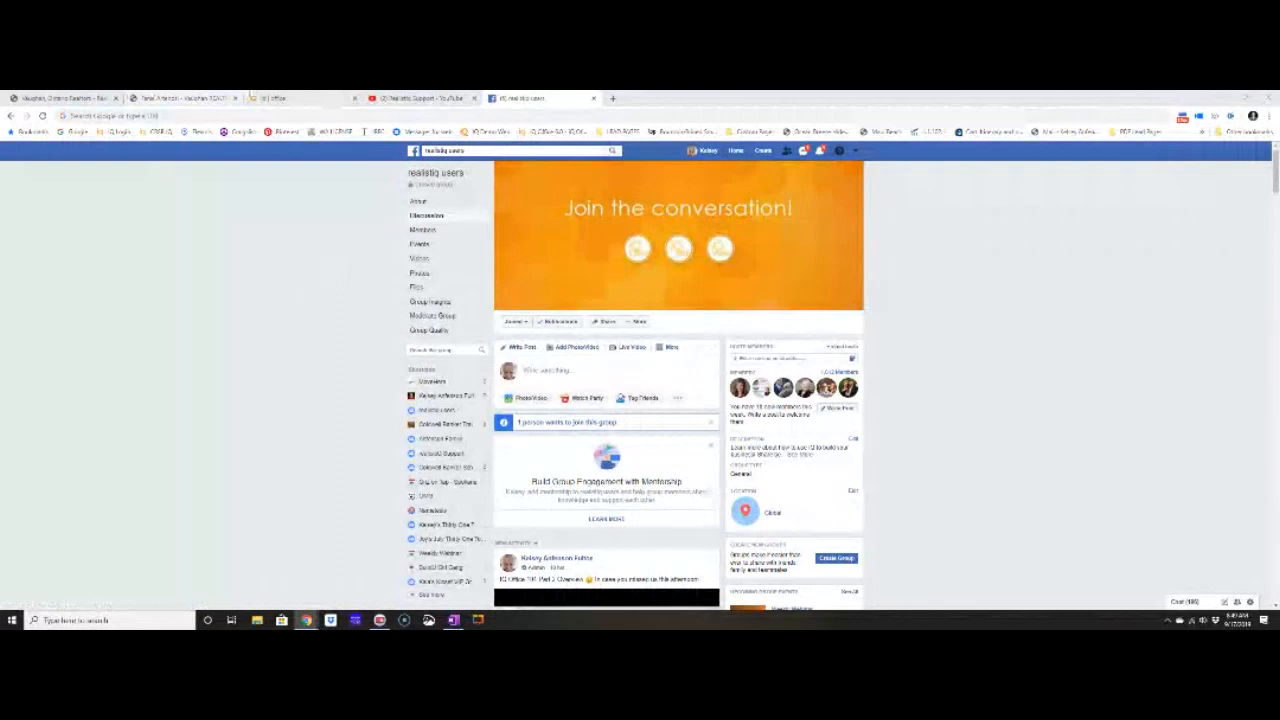
left_click(205, 98)
left_click(814, 227)
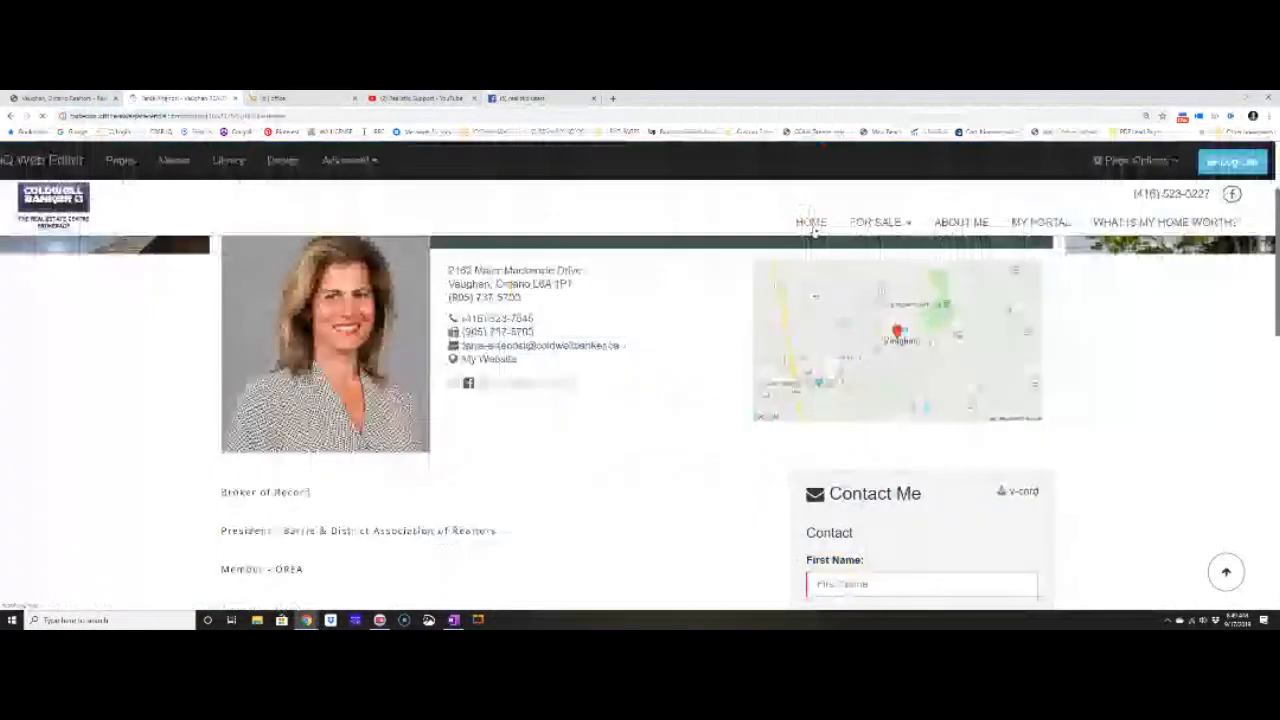